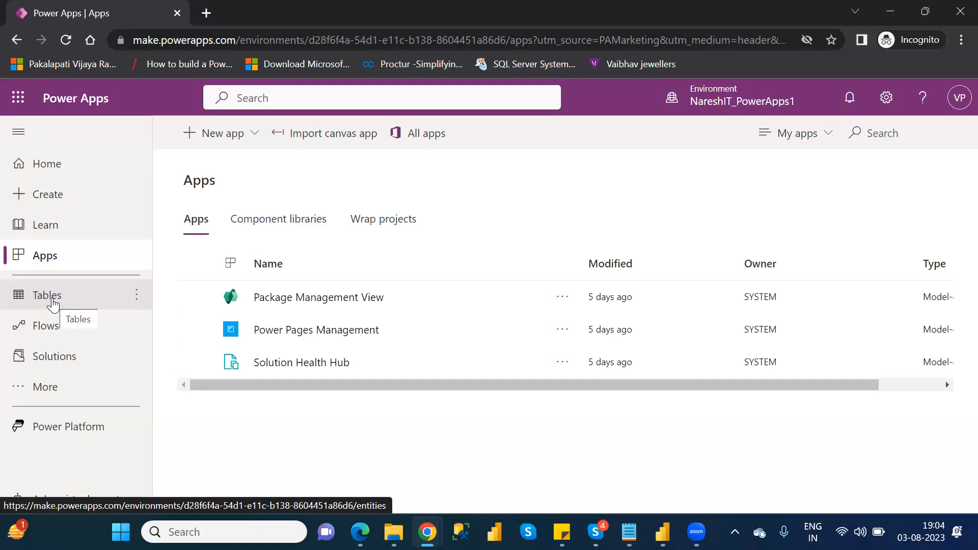
Step: Open the environment's list of Dataverse tables and look through the recommended tables
left_click(53, 303)
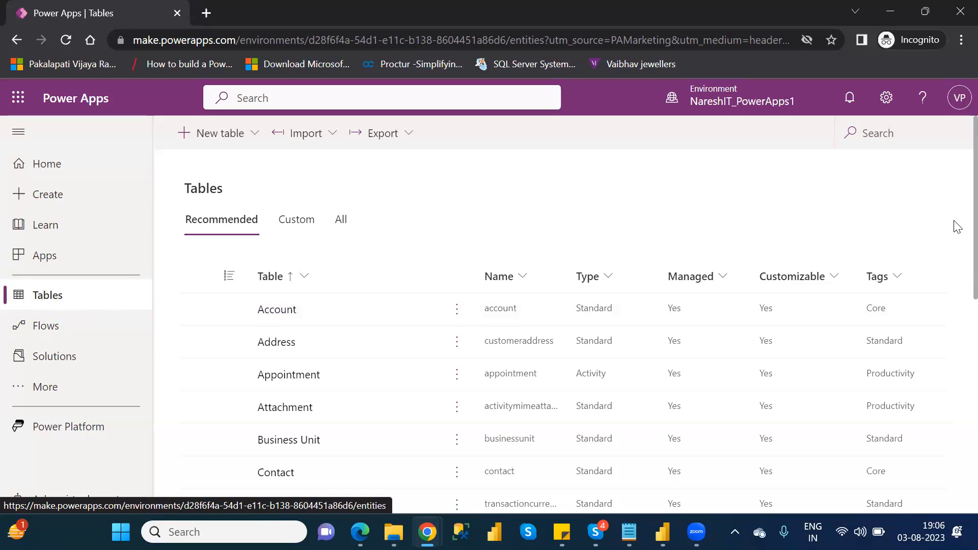
scroll(956, 252, "down", 4)
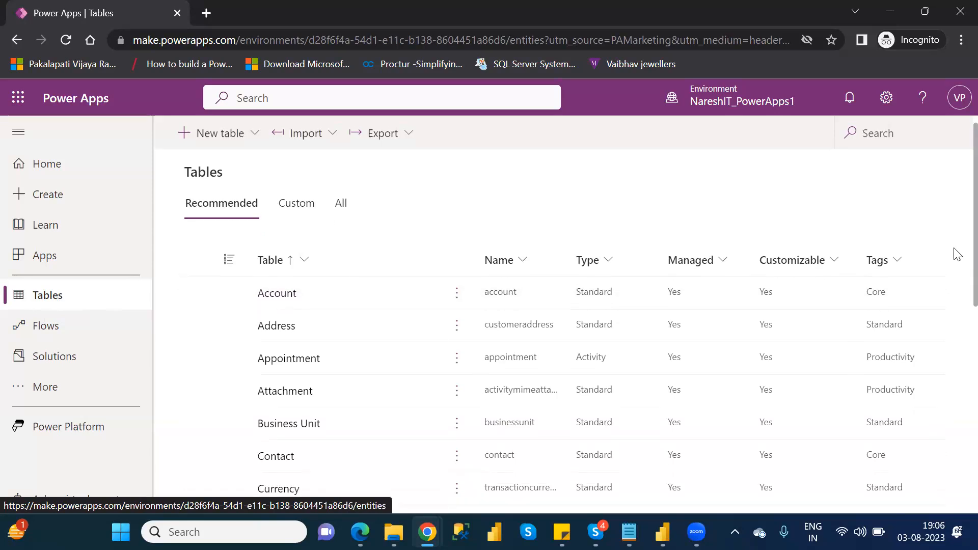
scroll(956, 371, "down", 2)
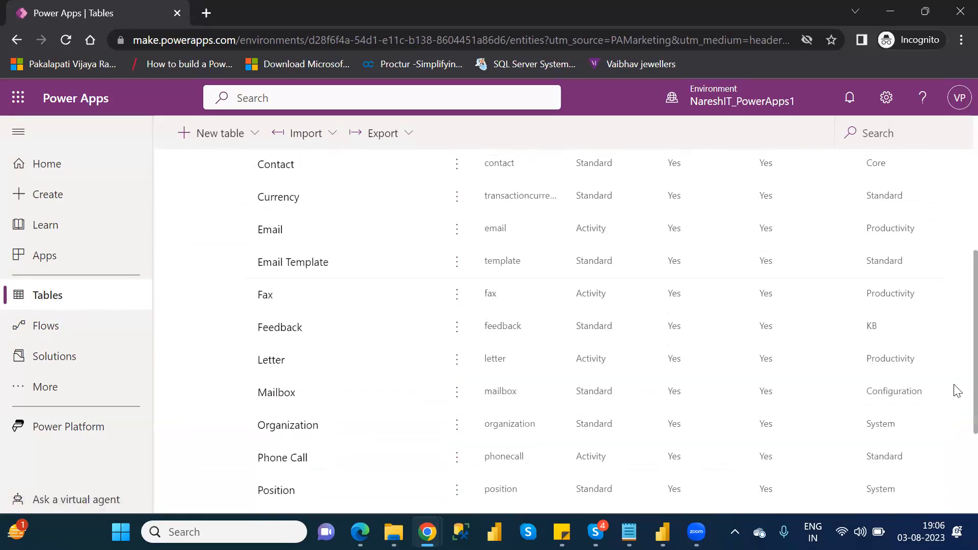
scroll(956, 448, "down", 3)
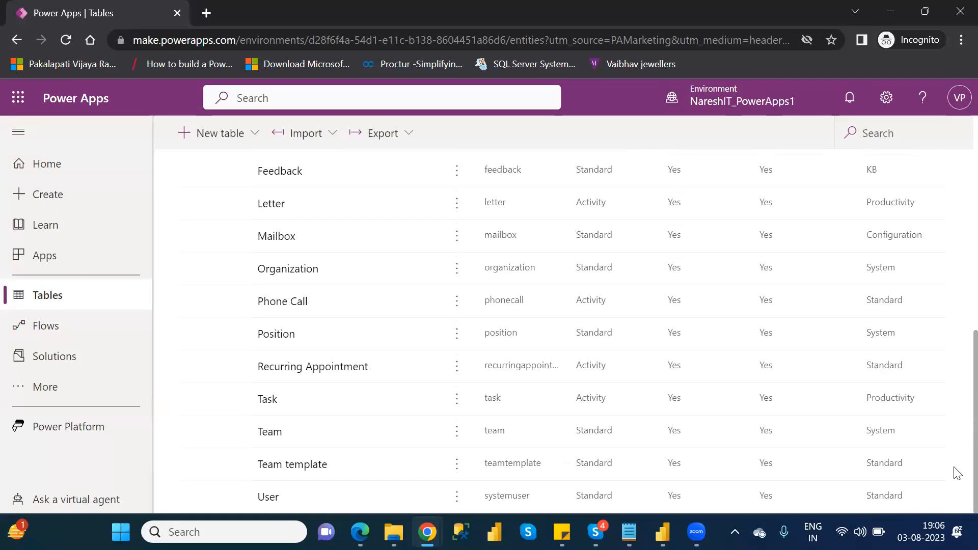
scroll(956, 339, "up", 8)
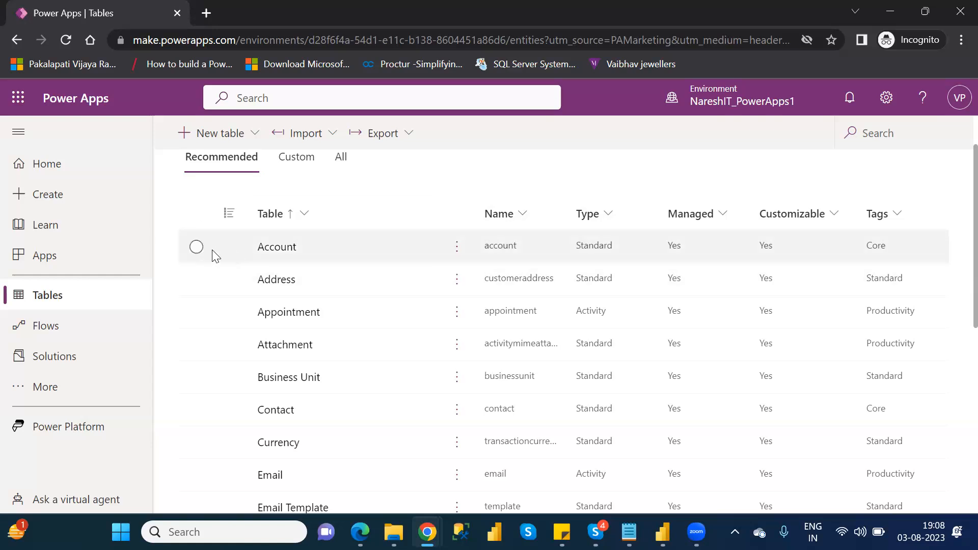
Step: Open the Account table and examine its properties, schema sections and data
left_click(276, 249)
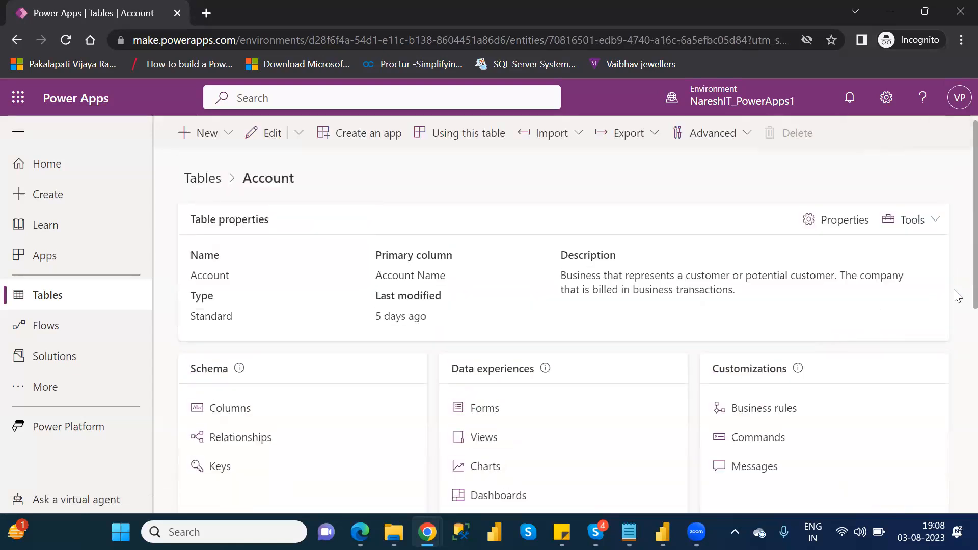
scroll(955, 295, "down", 1)
scroll(955, 417, "down", 3)
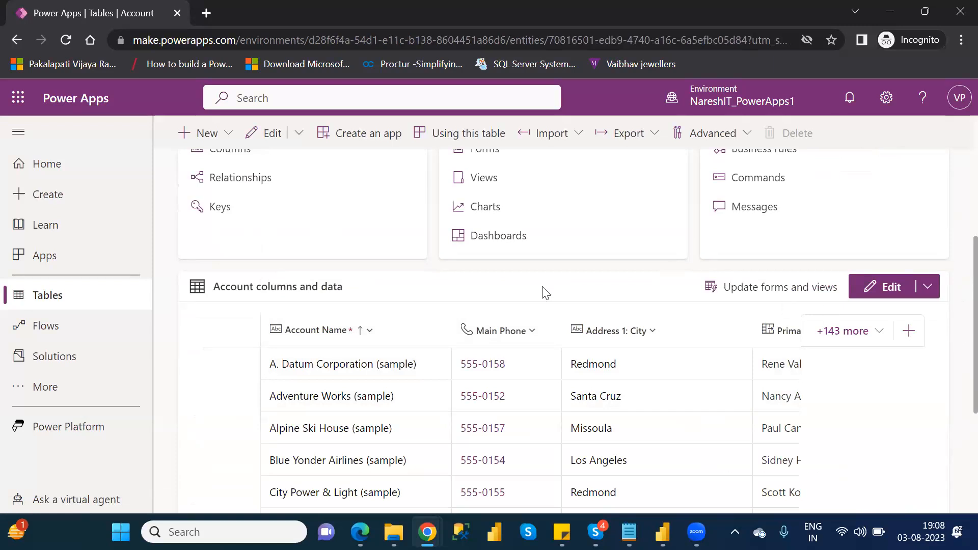
Step: Return to the tables list and reopen the Account table to review its records under Account columns and data
left_click(77, 301)
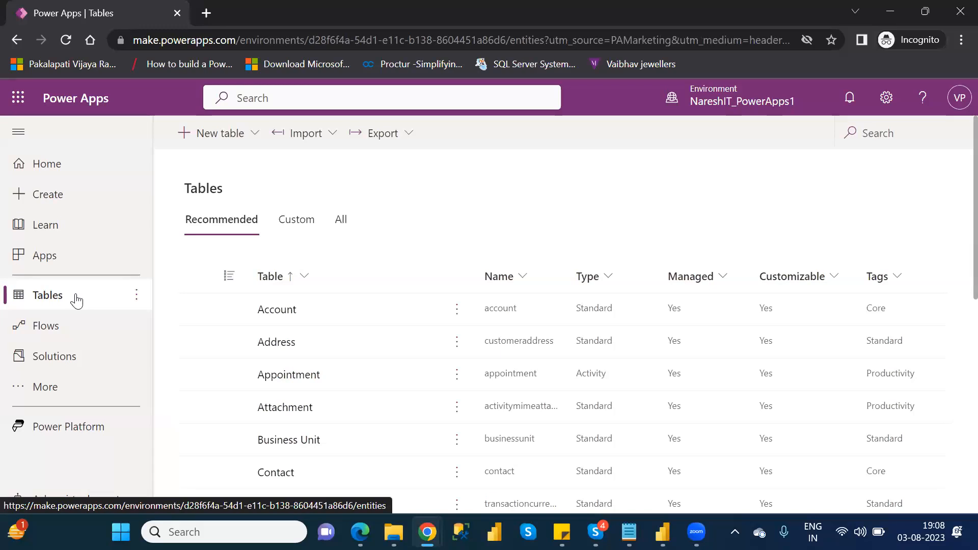
left_click(275, 312)
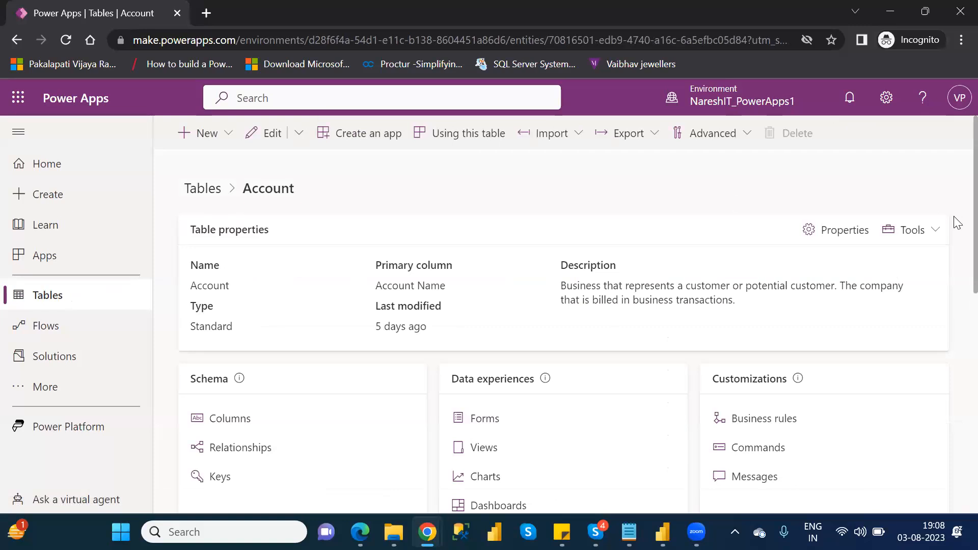
scroll(957, 275, "down", 2)
scroll(956, 275, "down", 5)
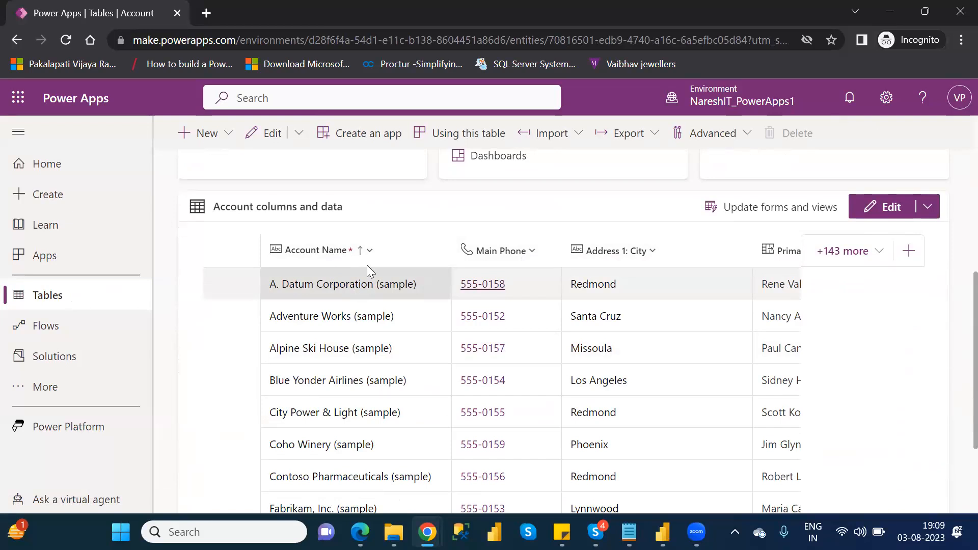
Step: Open the environment's Advanced settings from the Power Apps settings
left_click(886, 105)
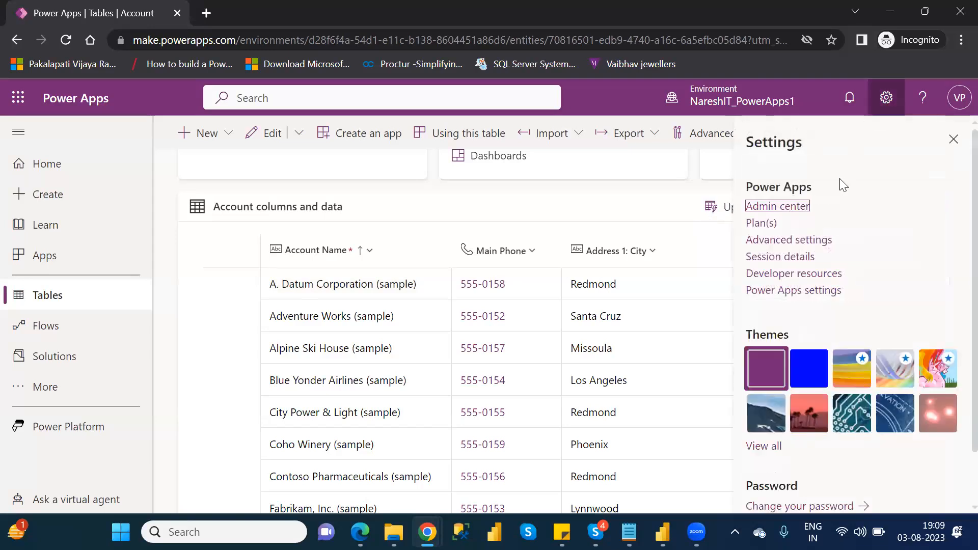
left_click(805, 242)
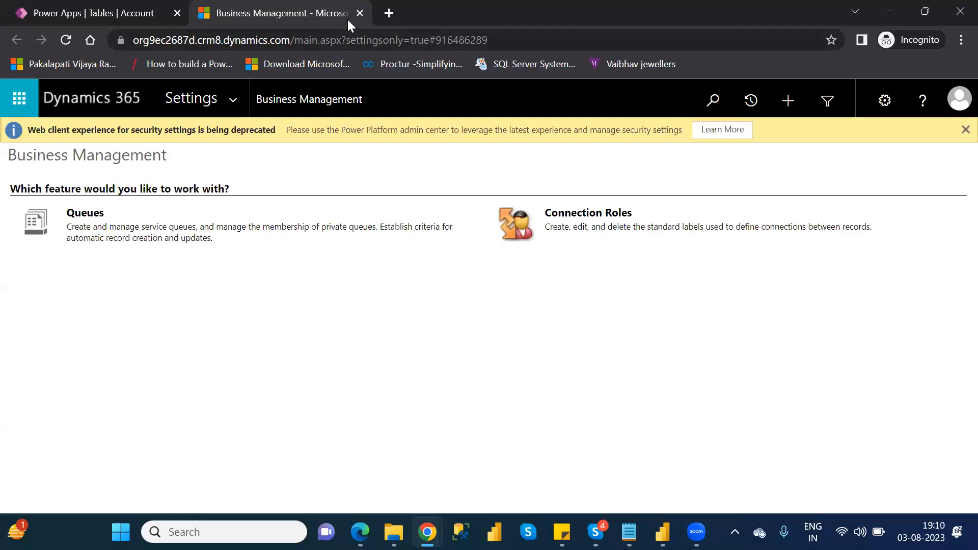
left_click(139, 11)
left_click(885, 99)
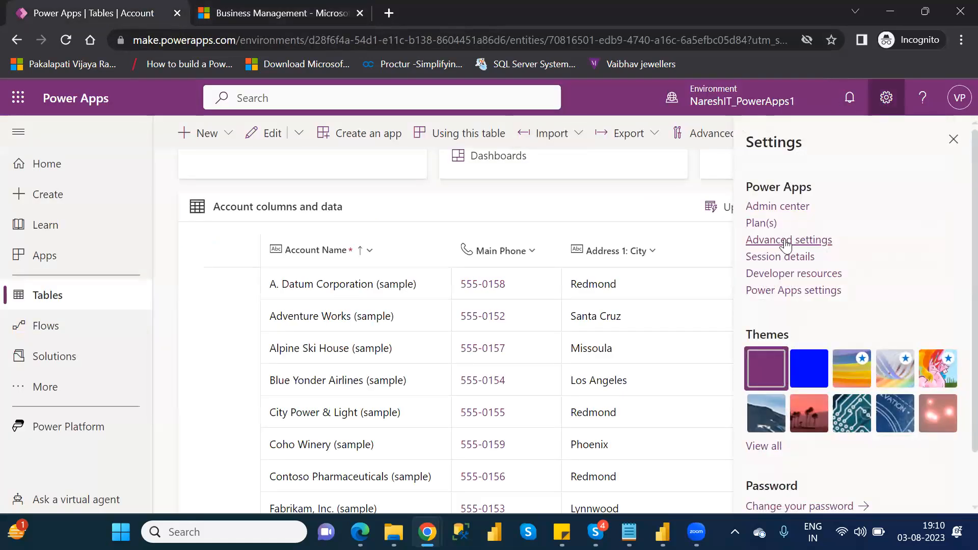
left_click(786, 243)
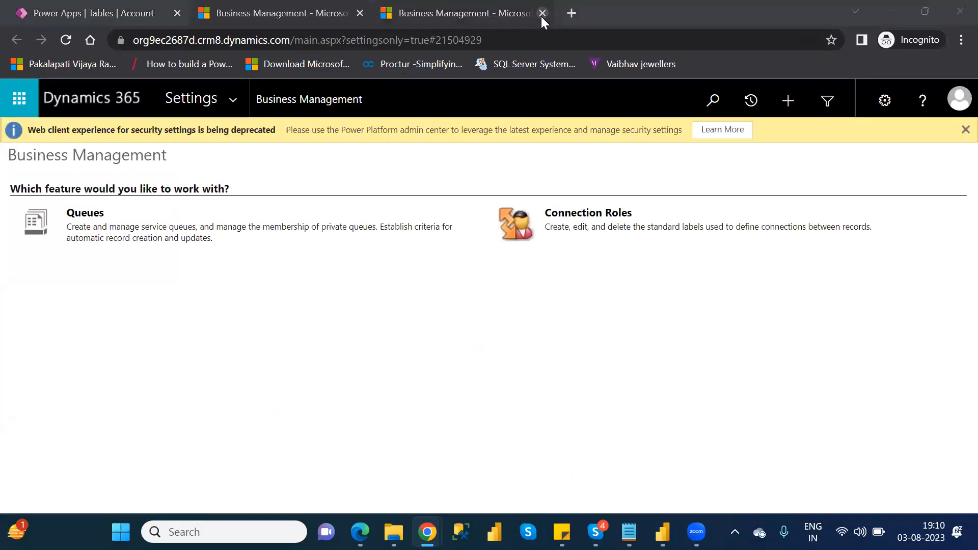
left_click(542, 13)
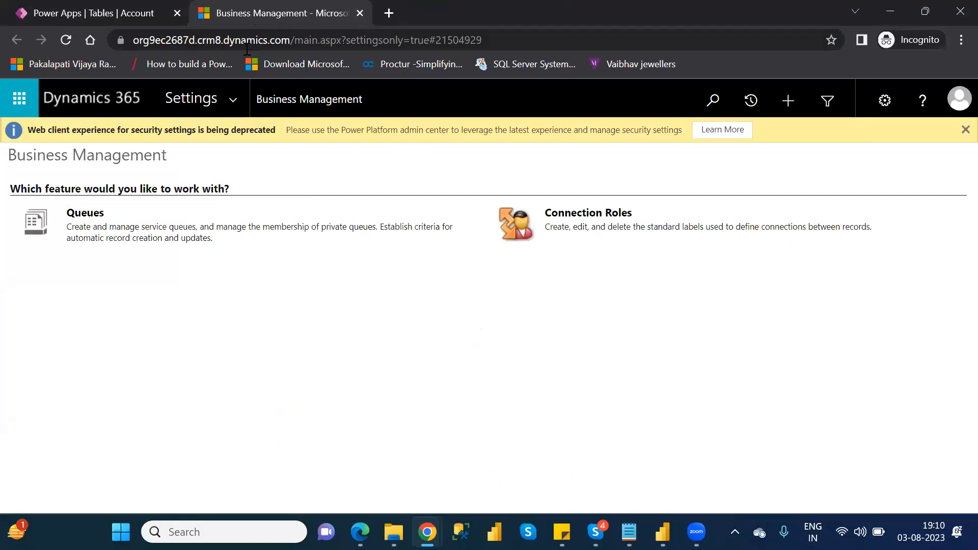
Step: Remove the sample data using Sample Data in the Data Management settings, then close the dialog and the Dynamics 365 page
left_click(233, 94)
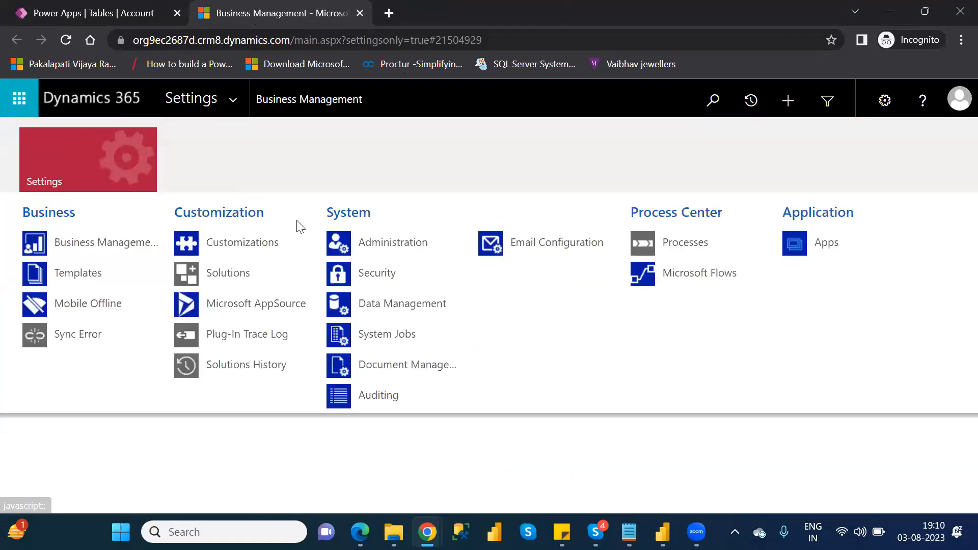
left_click(399, 303)
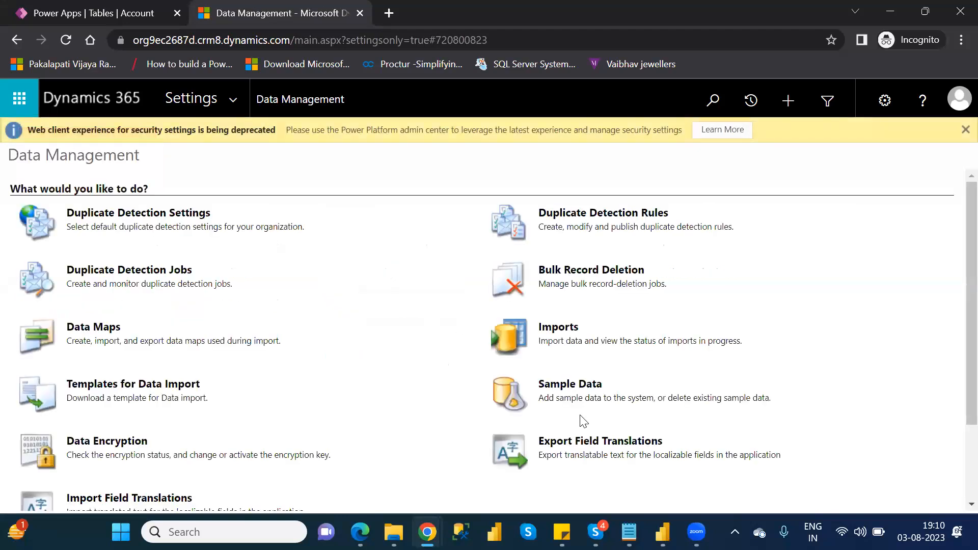
left_click(573, 386)
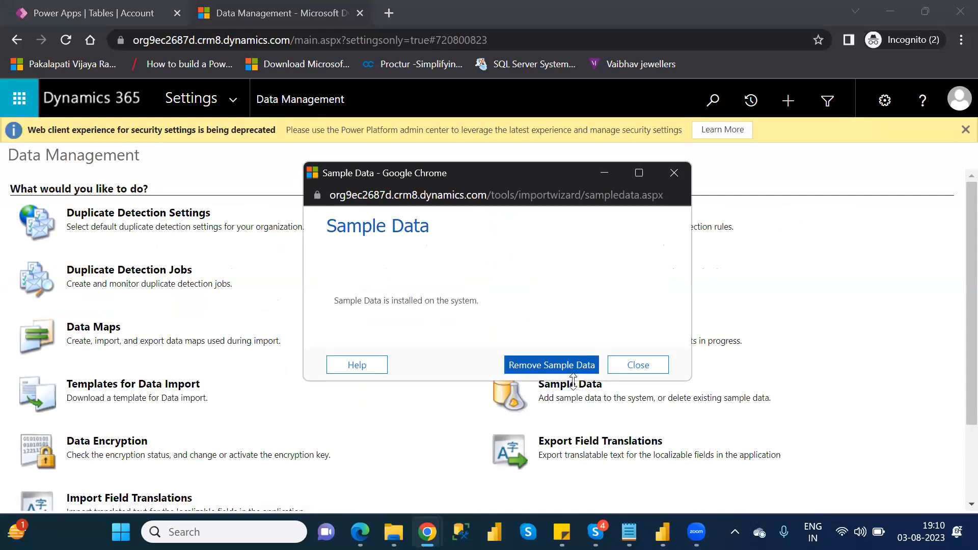
left_click(528, 367)
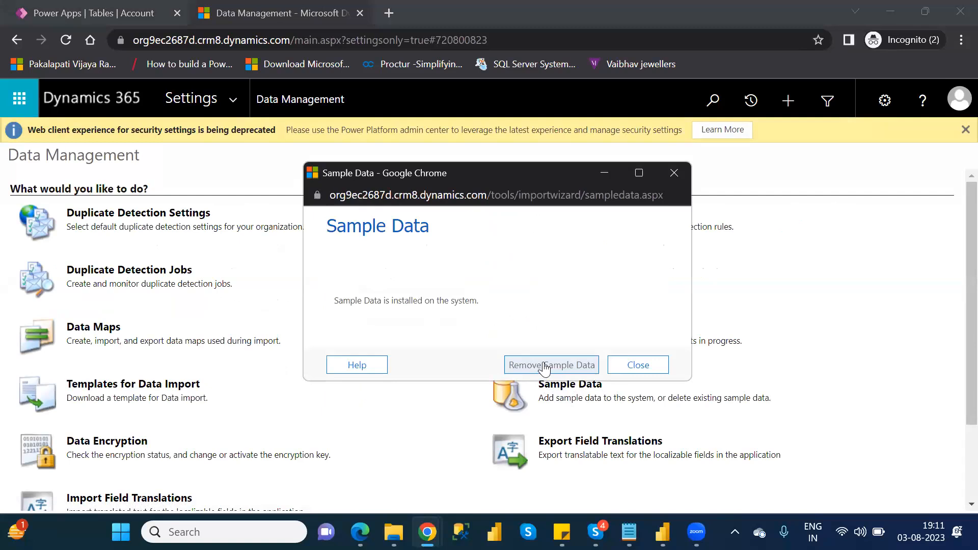
left_click(545, 367)
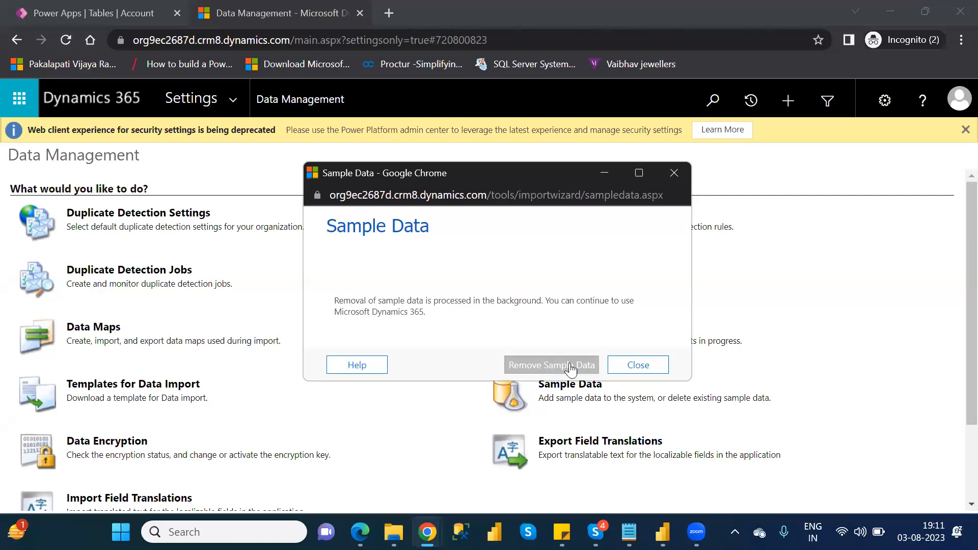
left_click(649, 365)
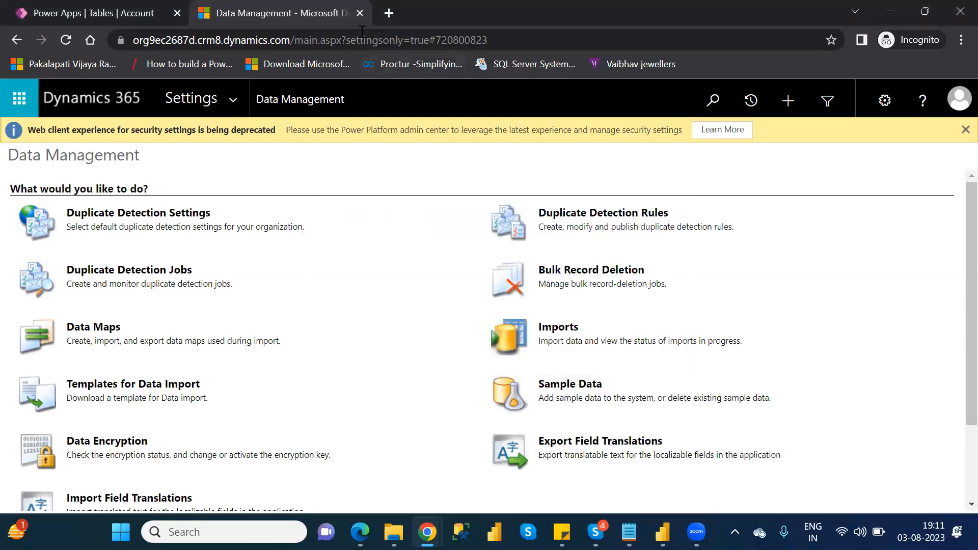
left_click(360, 13)
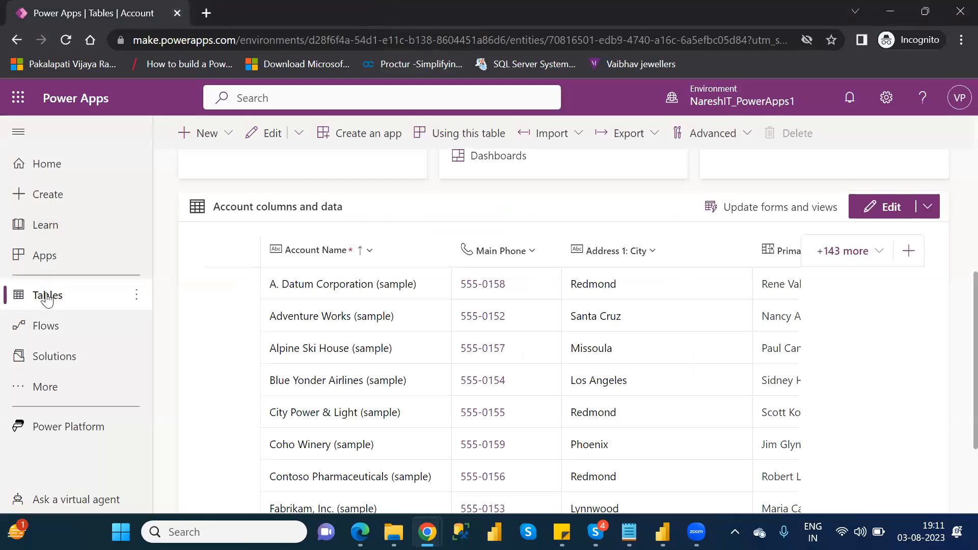
Step: Reload the tables list and reopen the Account table to check its data after the sample data removal
left_click(47, 297)
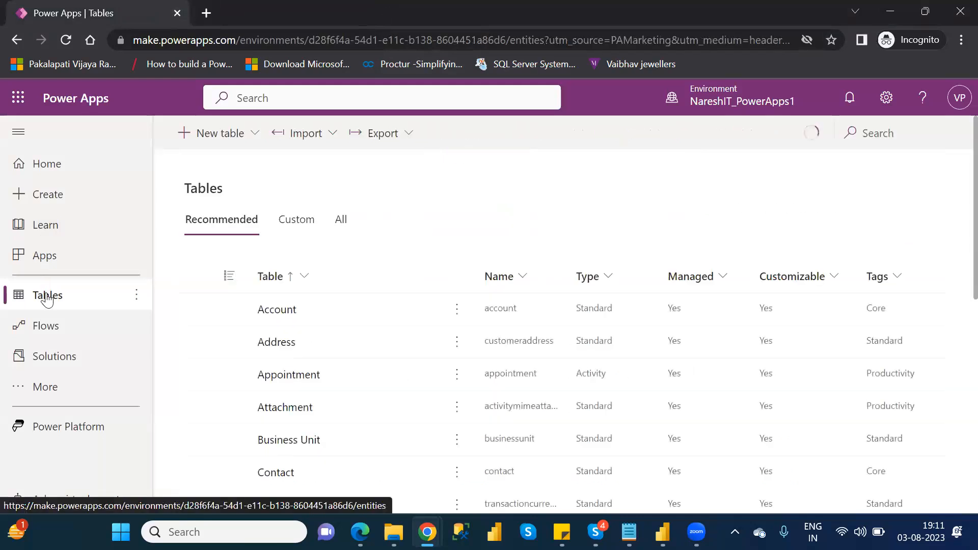
left_click(65, 41)
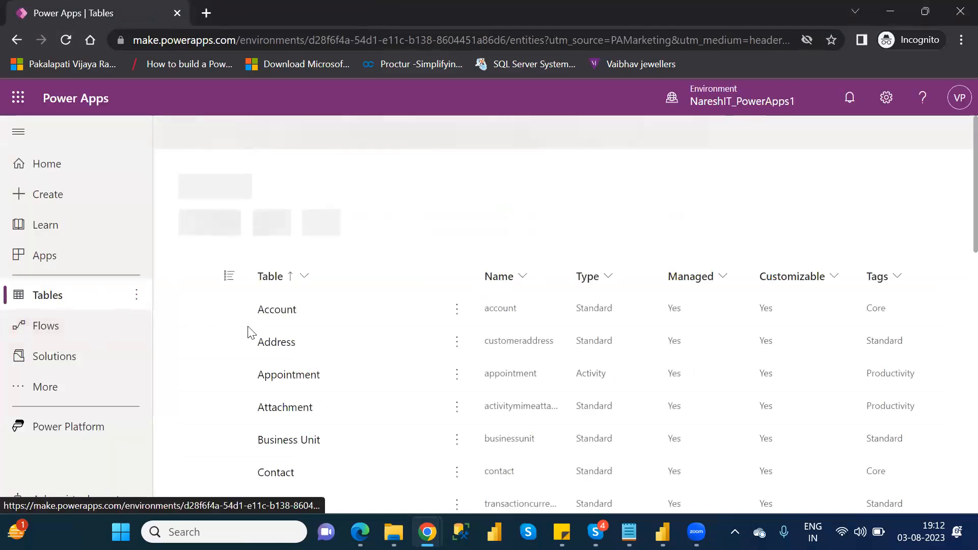
left_click(283, 314)
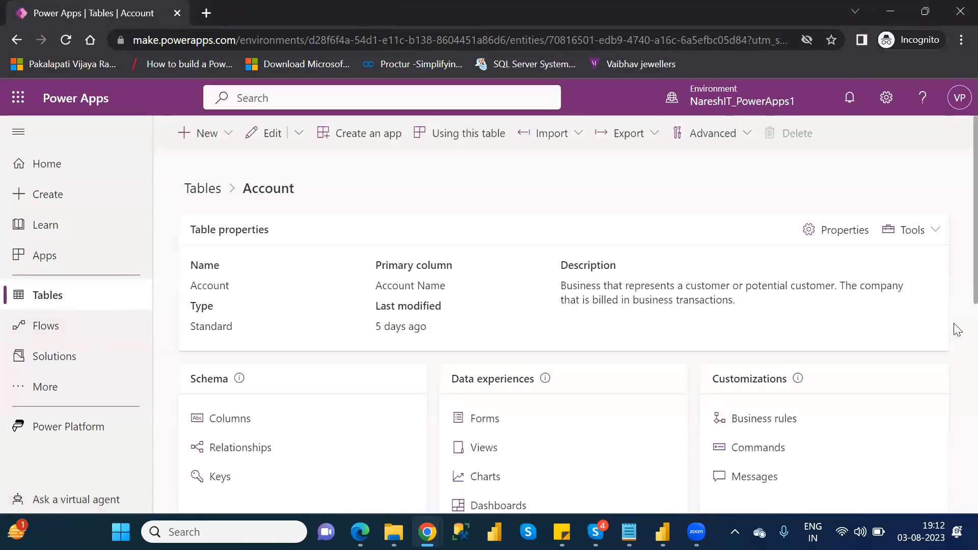
scroll(956, 296, "down", 5)
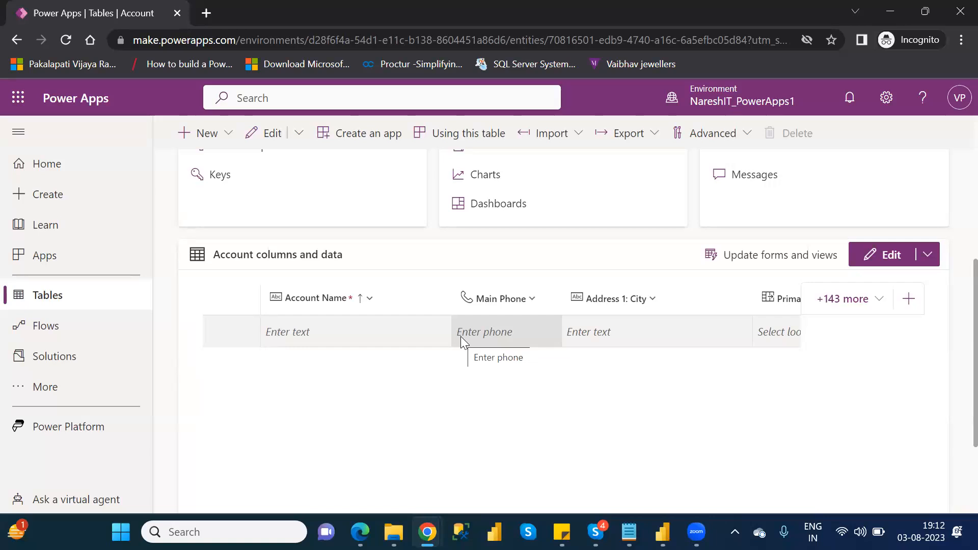
Step: Open the Data Management area in the environment's Advanced settings
left_click(887, 98)
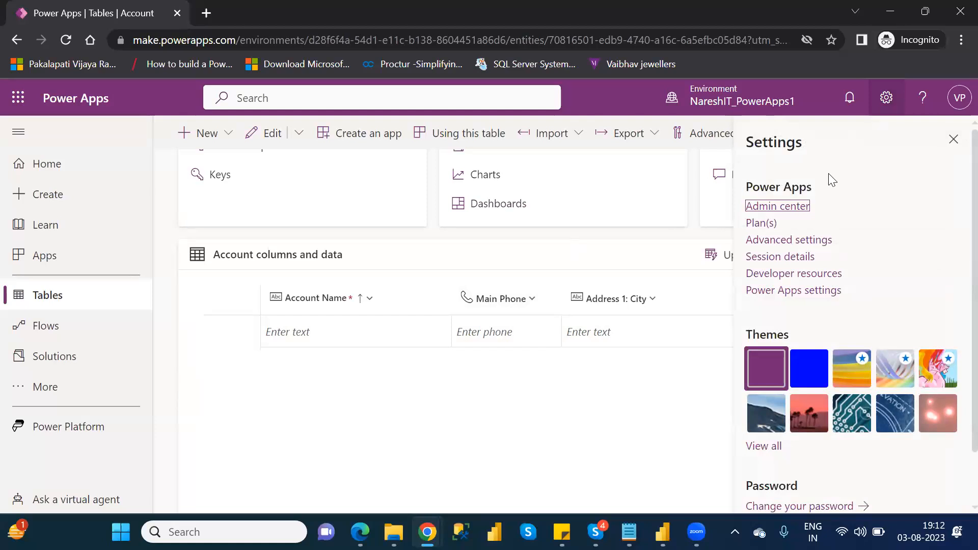
left_click(791, 241)
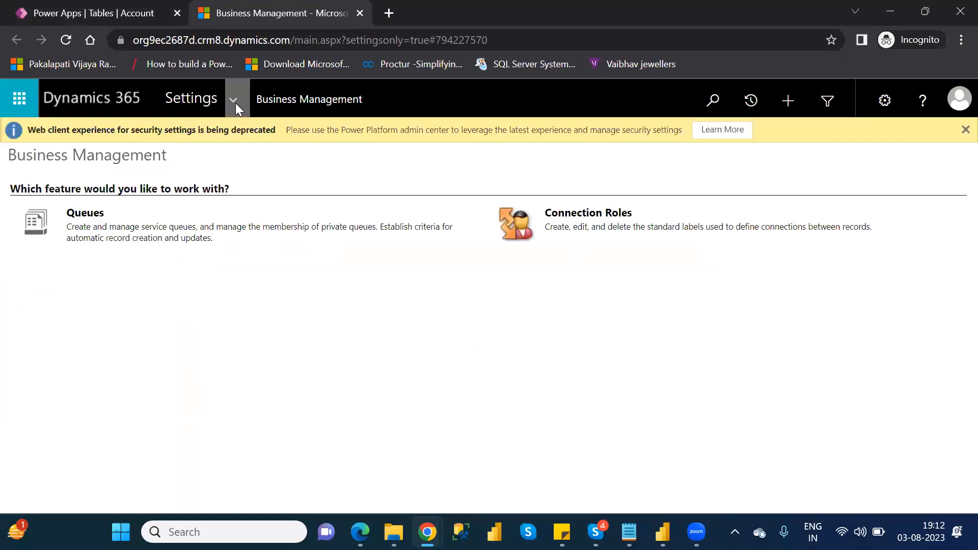
left_click(231, 98)
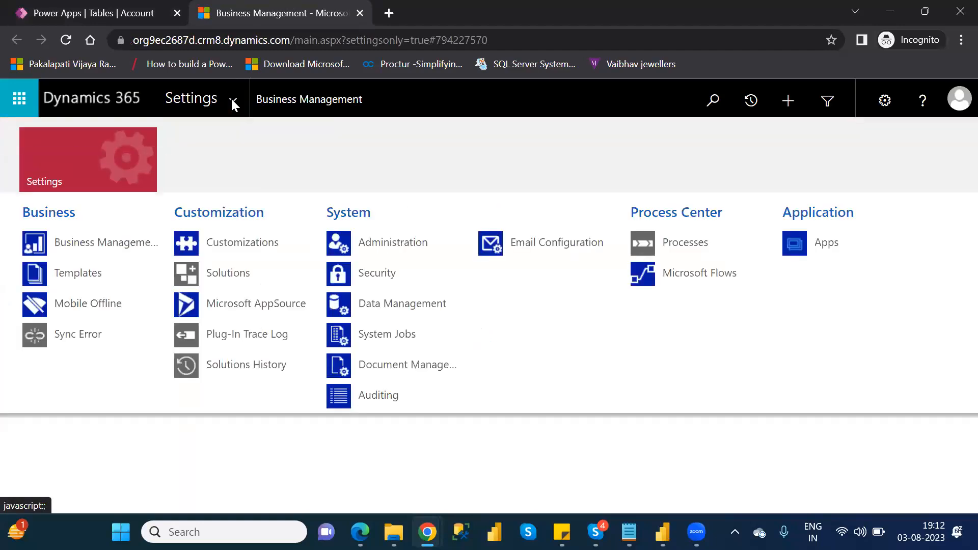
left_click(385, 309)
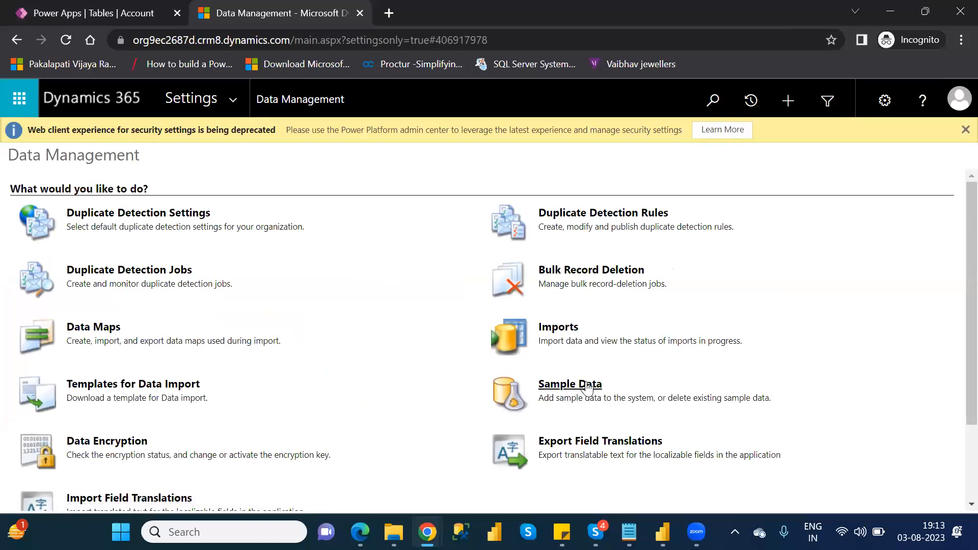
Step: Install the sample data in the environment, then close the Sample Data dialog and the Dynamics 365 page
left_click(587, 386)
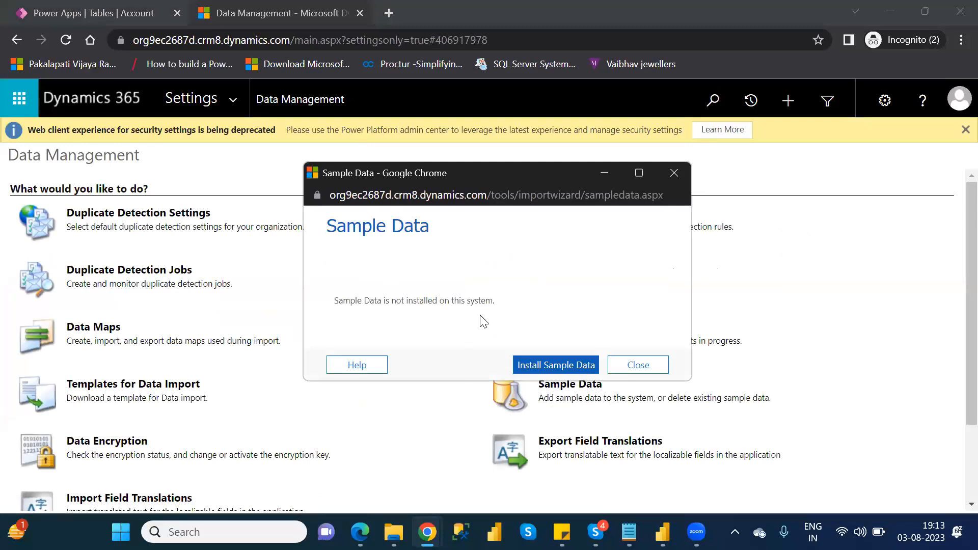
left_click(544, 365)
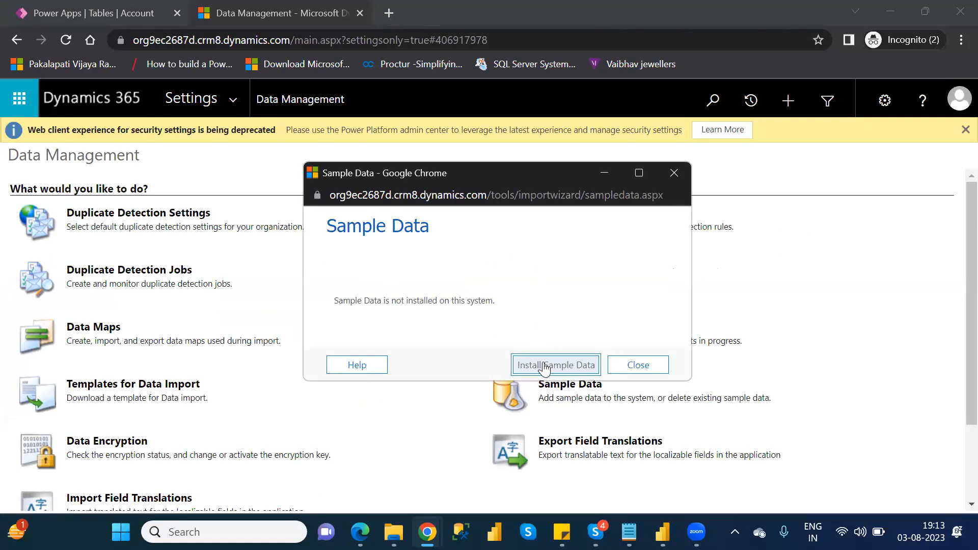
left_click(545, 367)
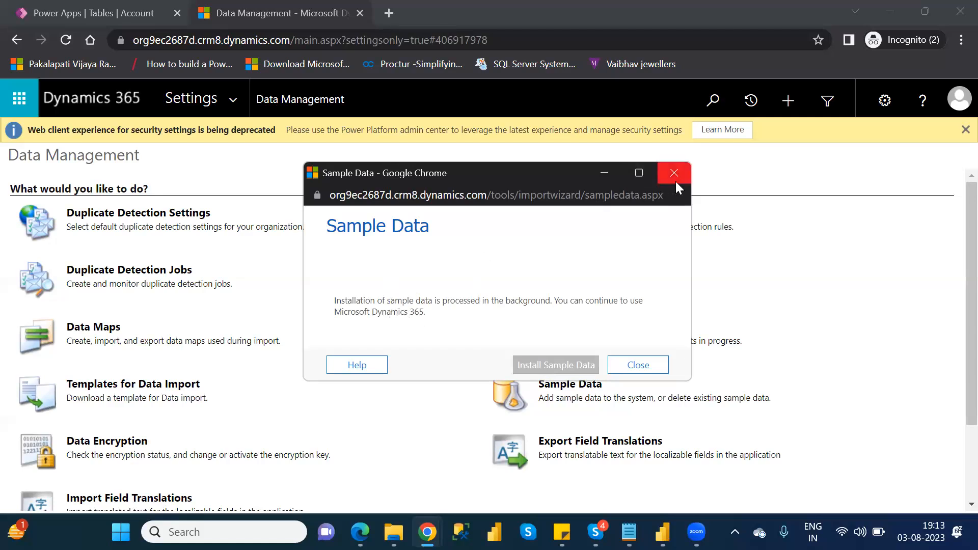
left_click(637, 365)
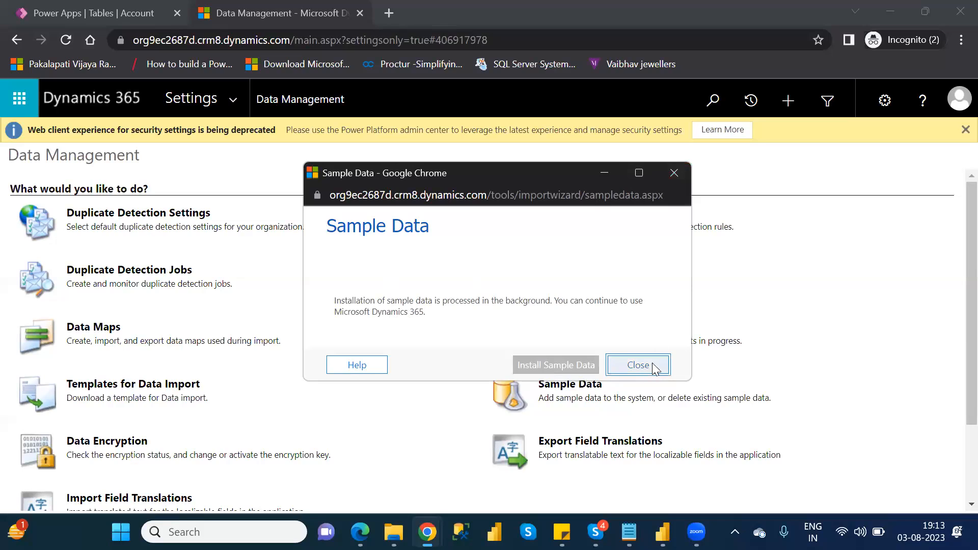
left_click(360, 14)
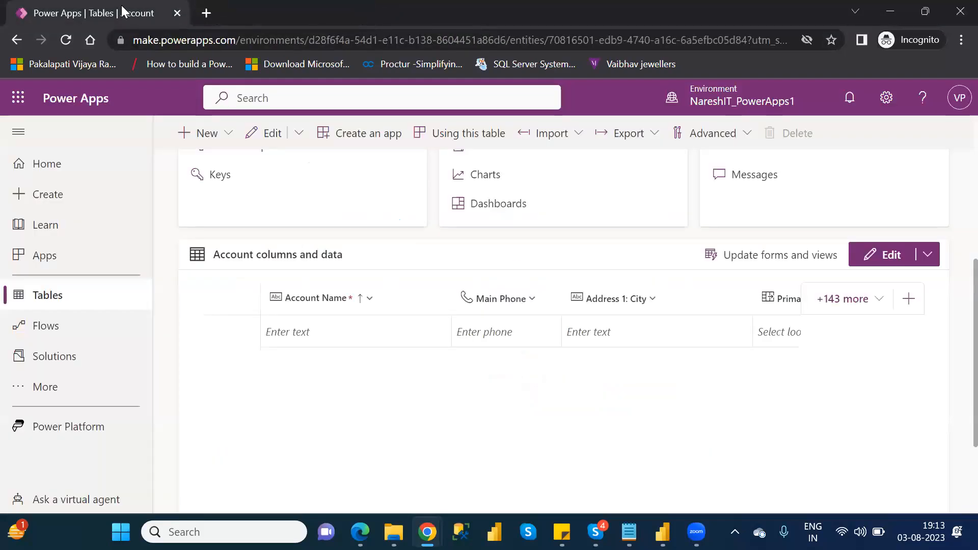
Step: Reload the Account table page and check its columns and data for the reinstalled sample records
left_click(66, 41)
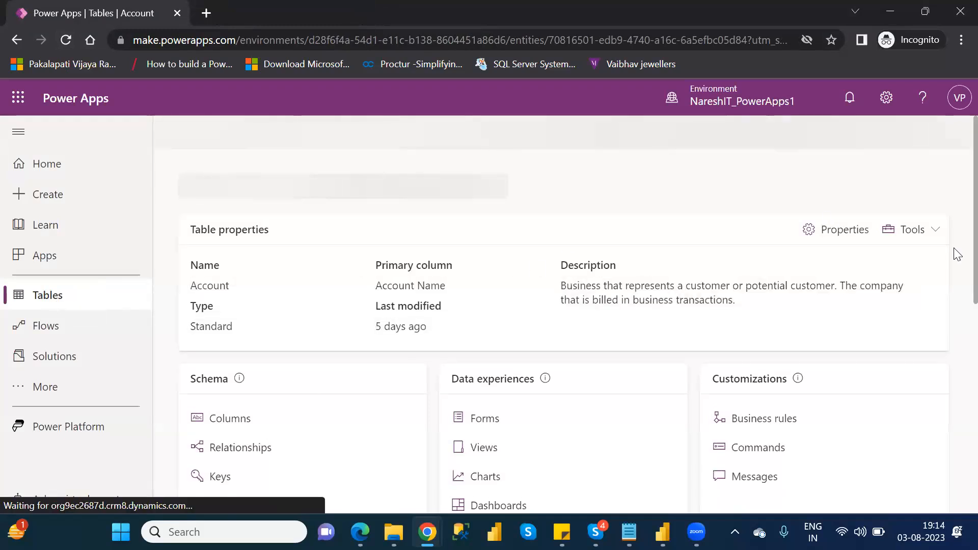
scroll(957, 297, "down", 2)
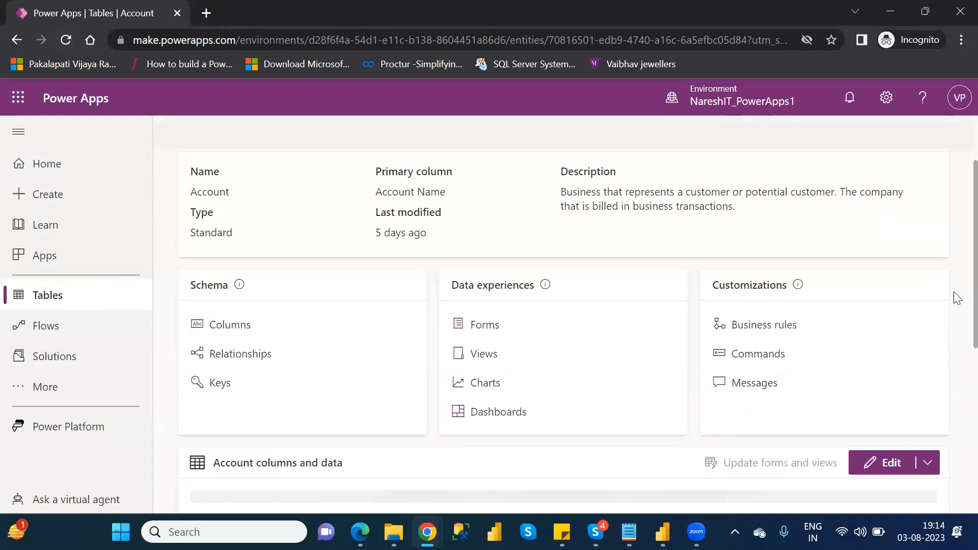
scroll(955, 366, "down", 2)
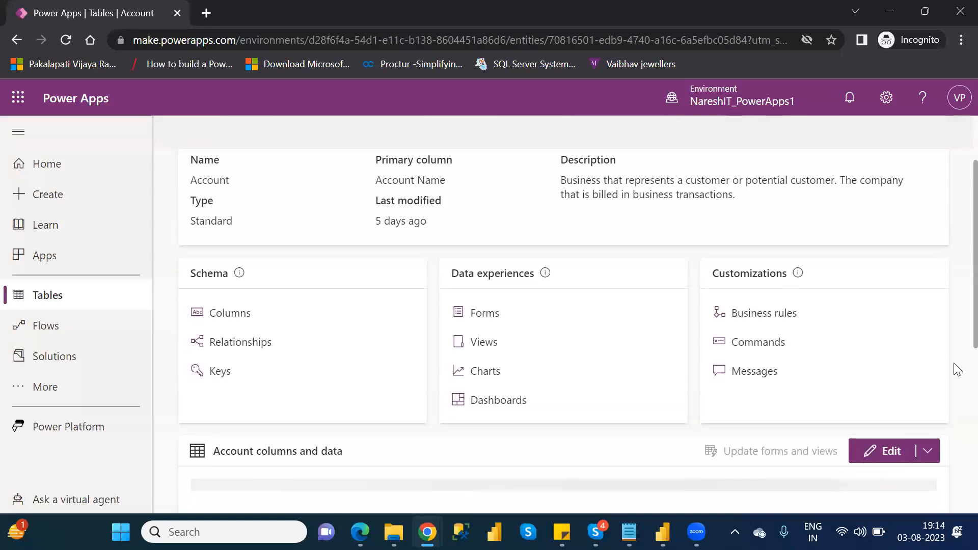
scroll(956, 402, "down", 3)
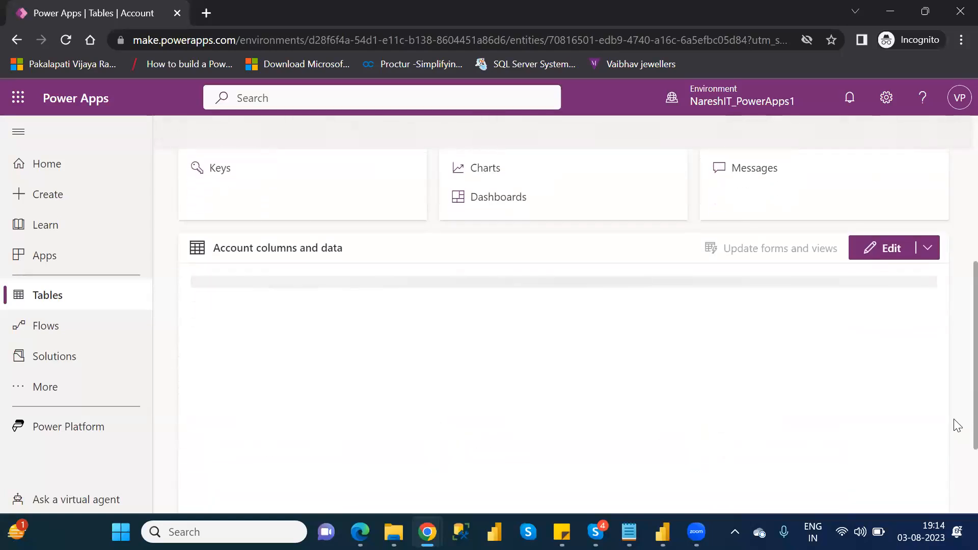
scroll(957, 425, "up", 1)
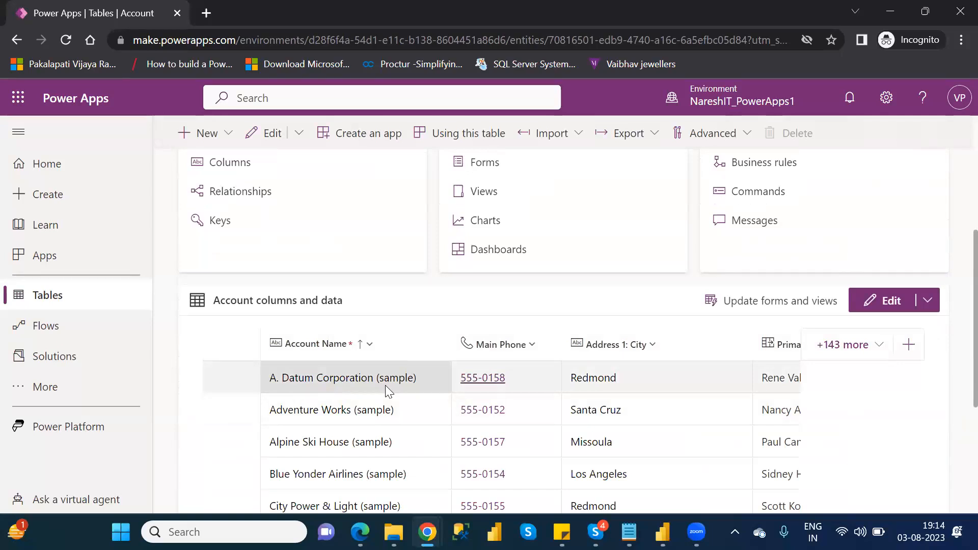
Step: Reopen the Account table from the tables list and review which new components can be added to it
left_click(45, 296)
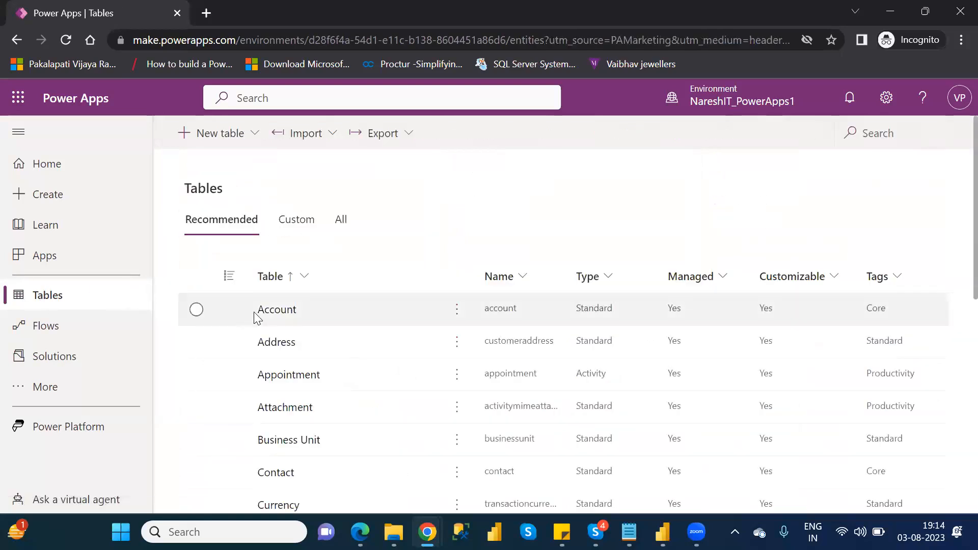
left_click(273, 311)
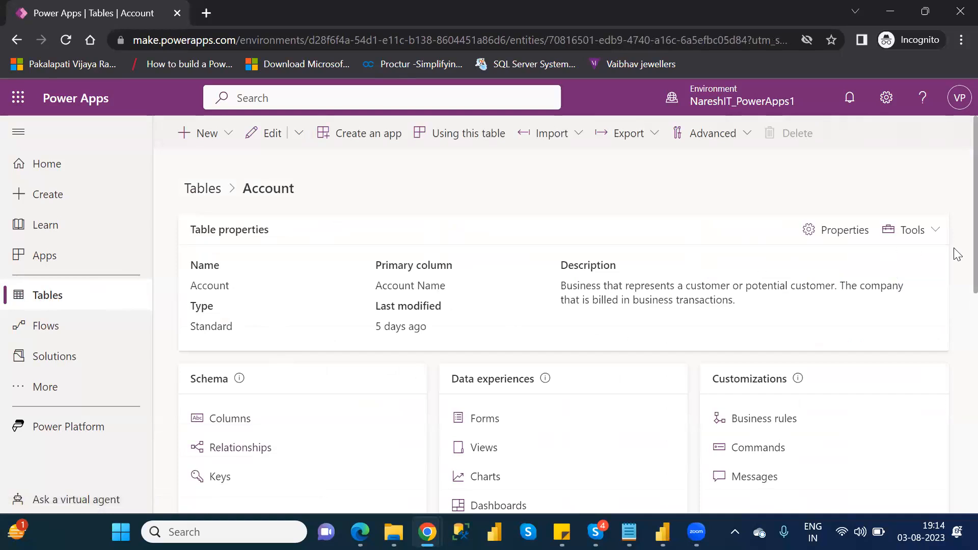
left_click_drag(958, 255, 957, 232)
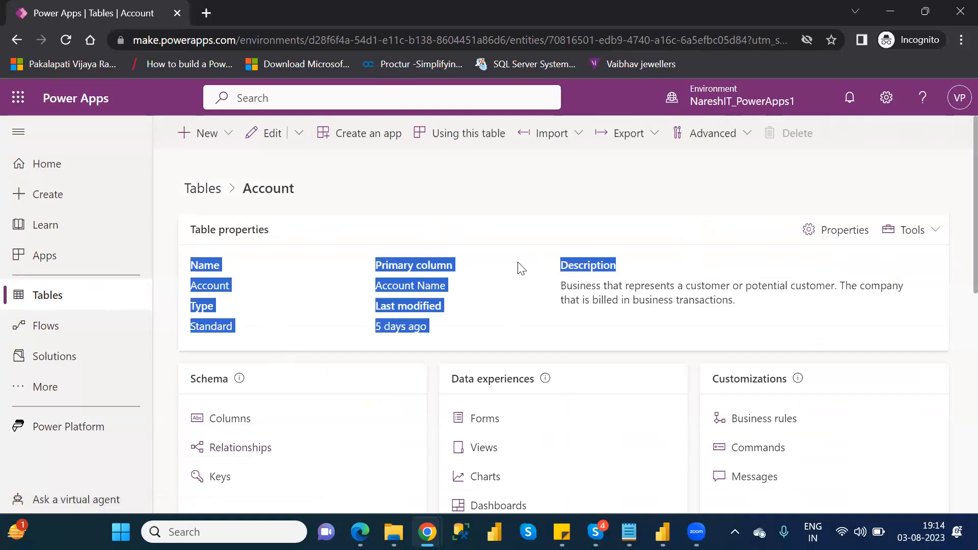
left_click(479, 197)
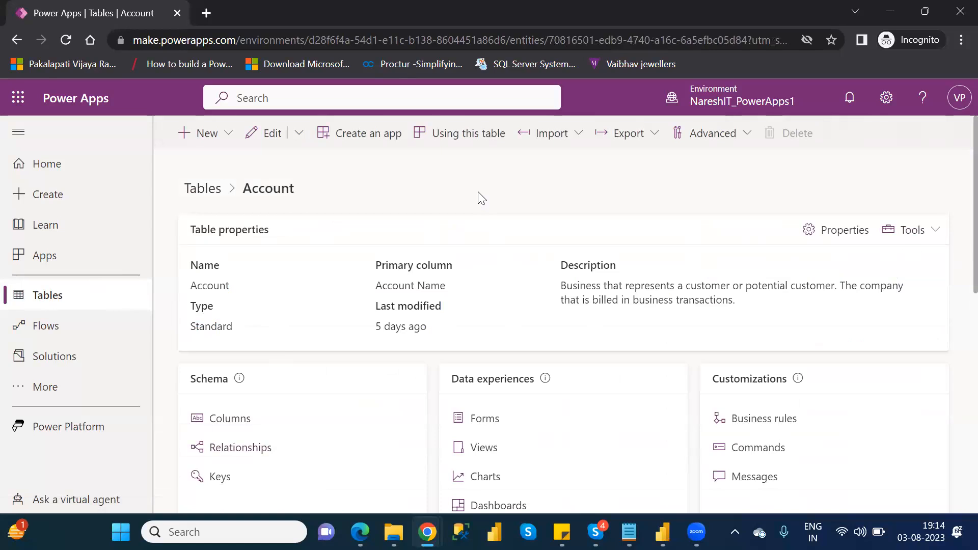
left_click(218, 134)
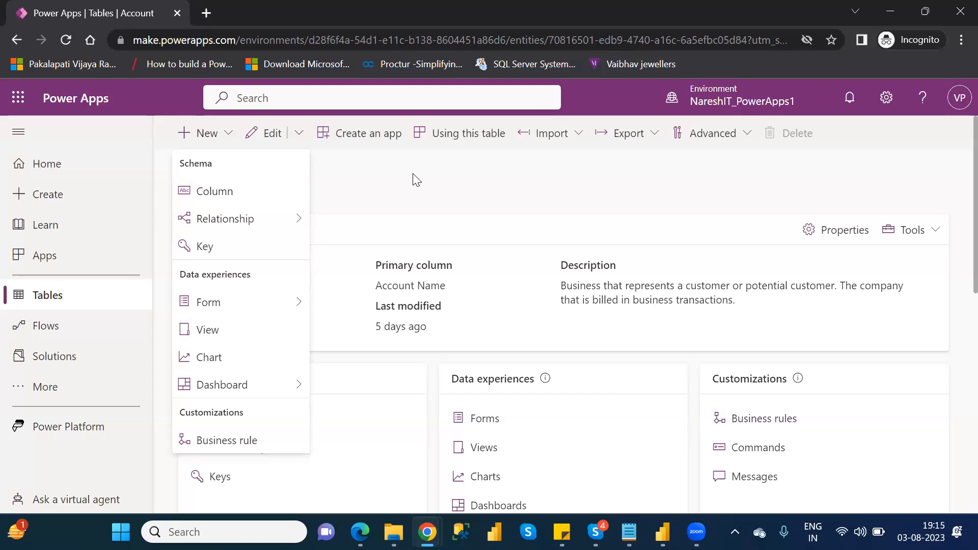
left_click(446, 198)
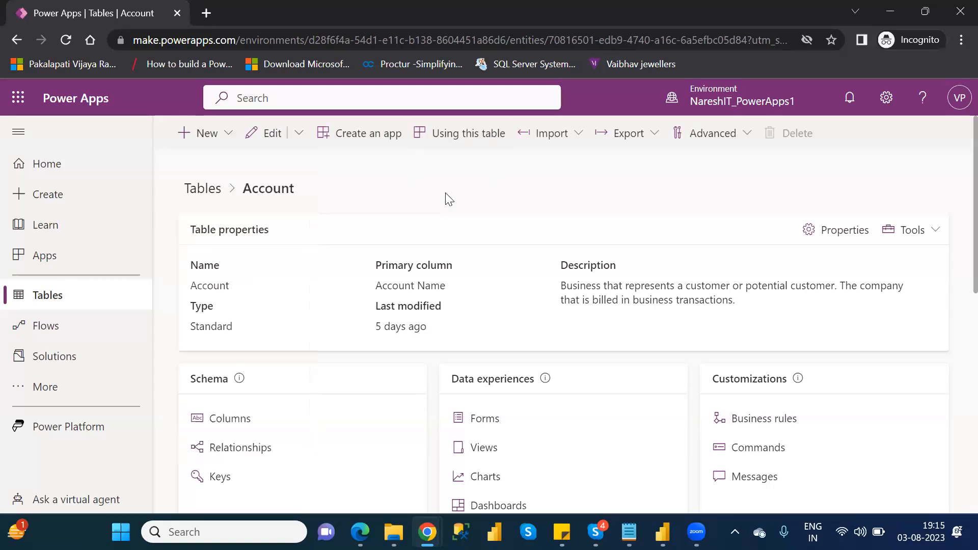
Step: Start creating a new three-screen app from a Dataverse table
left_click(49, 291)
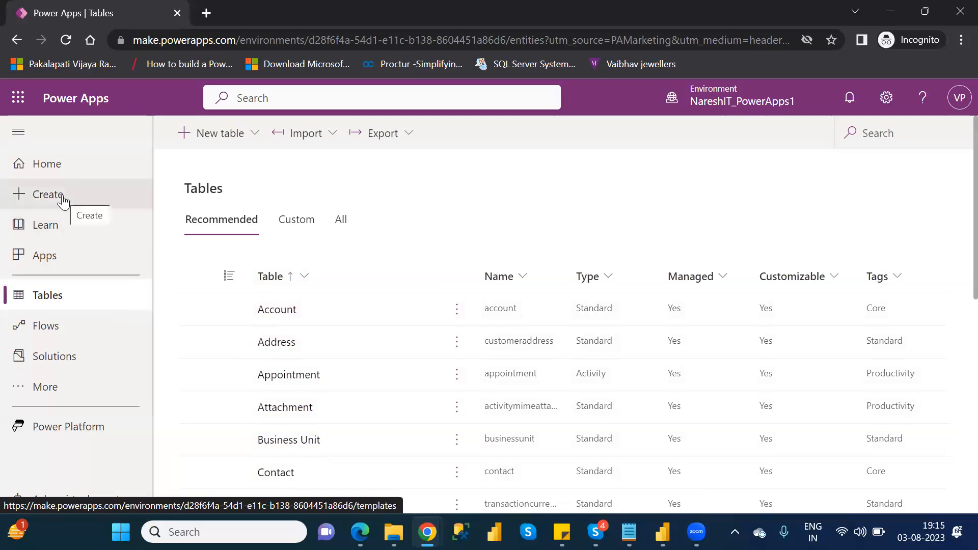
left_click(62, 197)
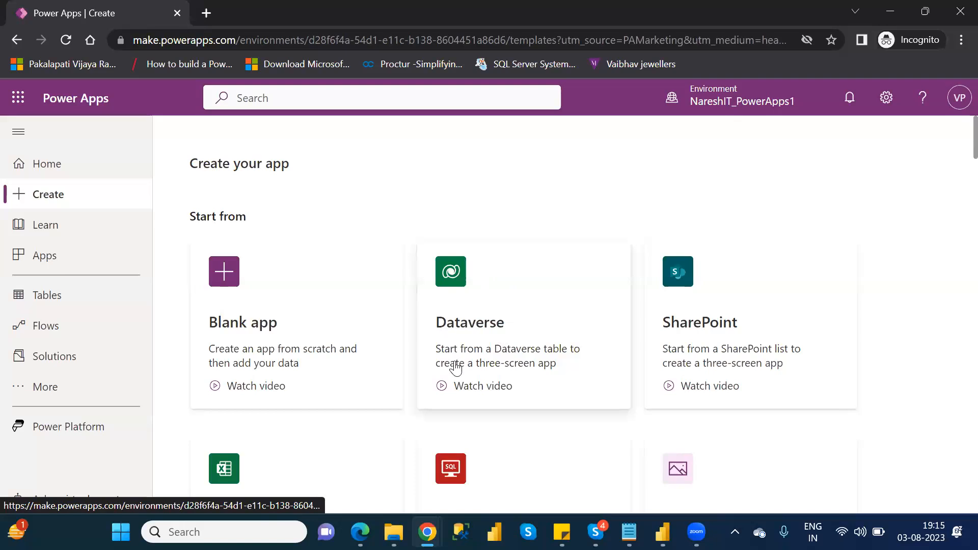
left_click(541, 300)
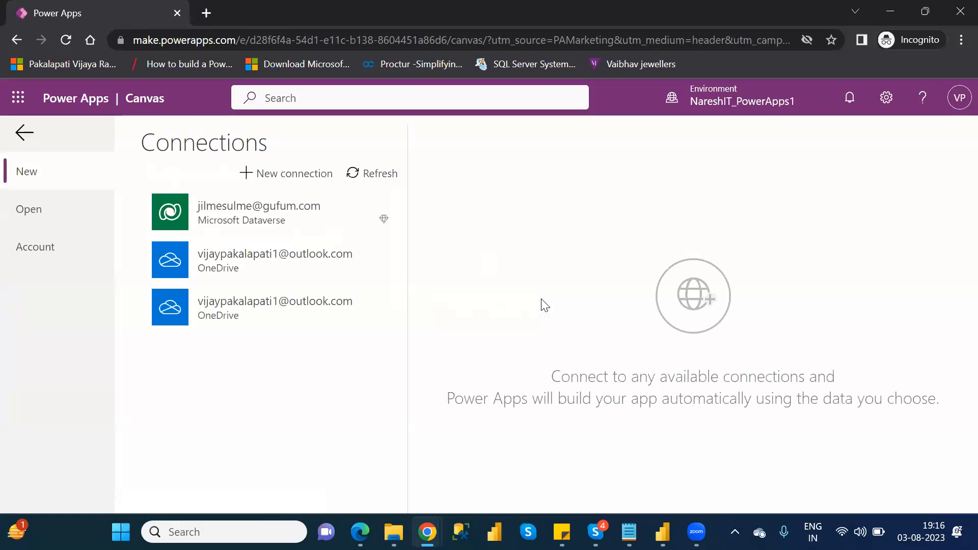
Step: Create a new Microsoft Dataverse connection with the already signed-in account and allow it access
left_click(282, 171)
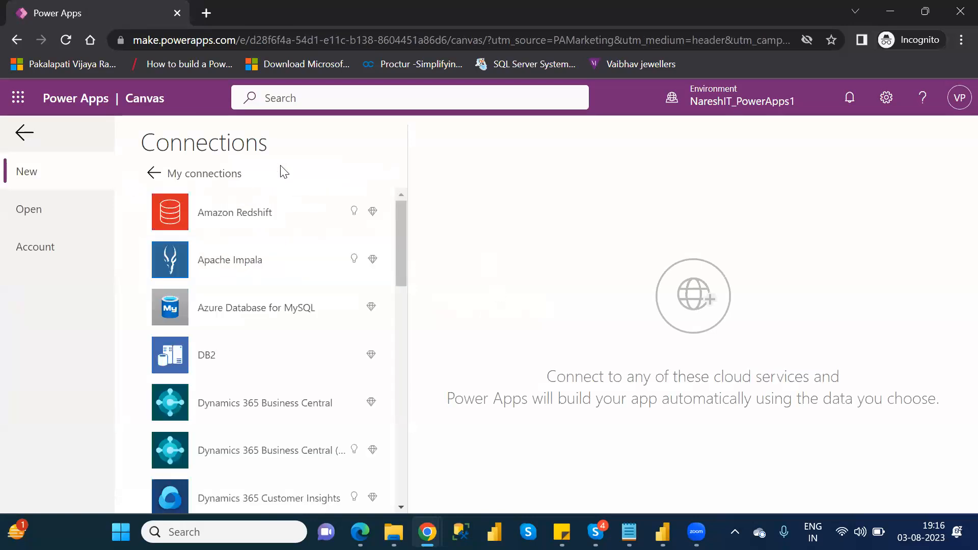
left_click_drag(402, 235, 414, 378)
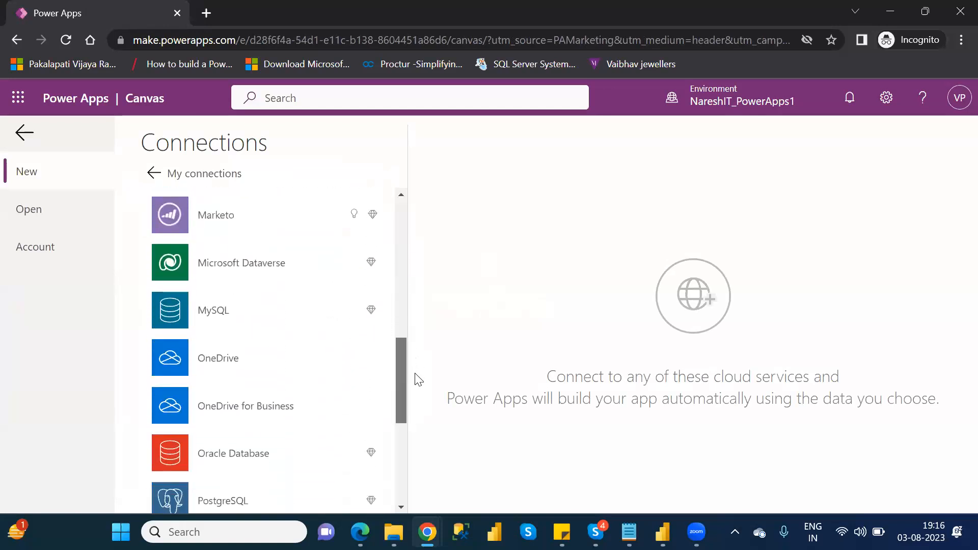
left_click(240, 269)
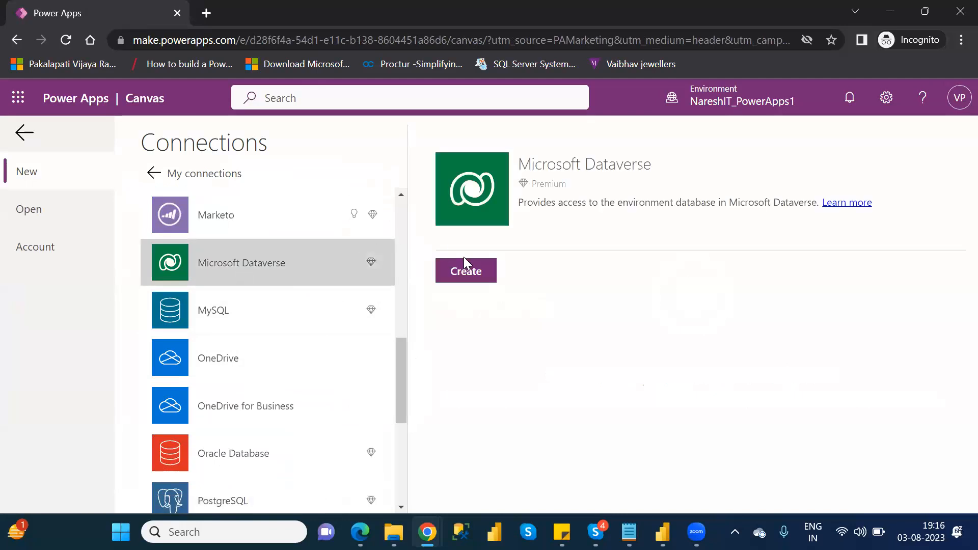
left_click(472, 275)
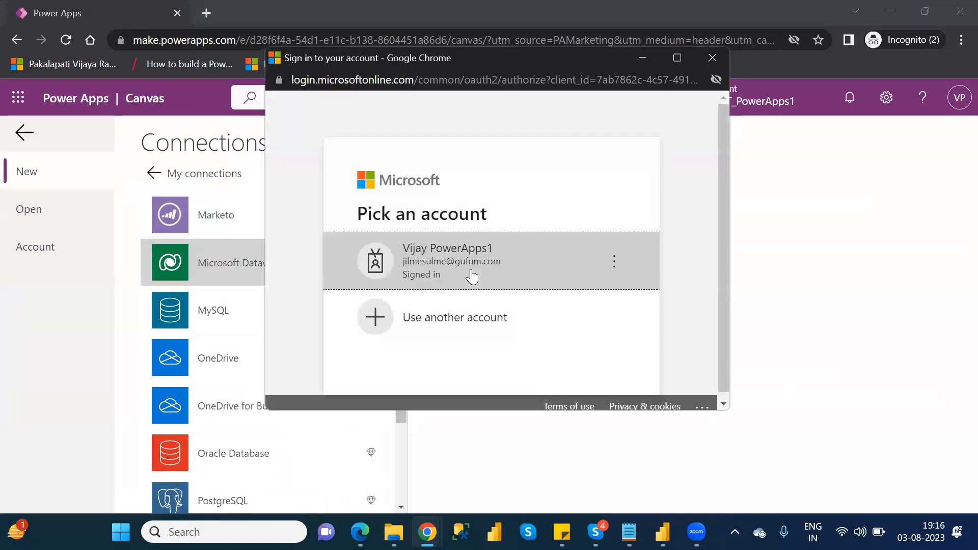
left_click(472, 275)
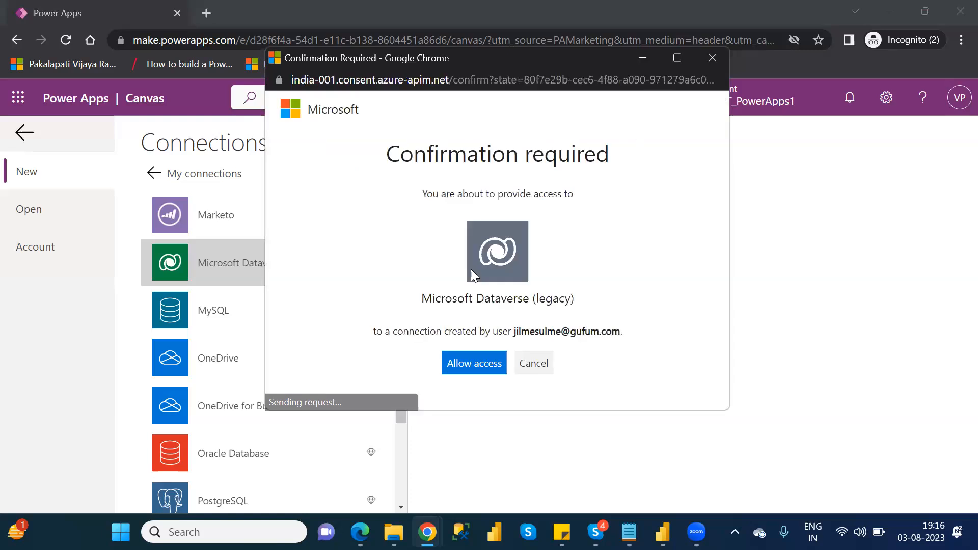
left_click(486, 375)
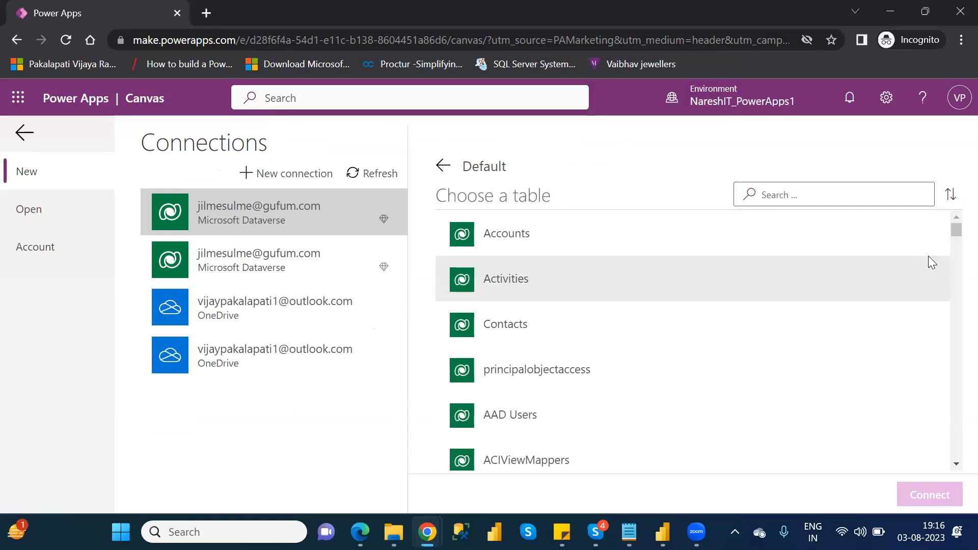
Step: Generate the app from the Accounts table and skip the Power Apps Studio welcome dialog
left_click(509, 239)
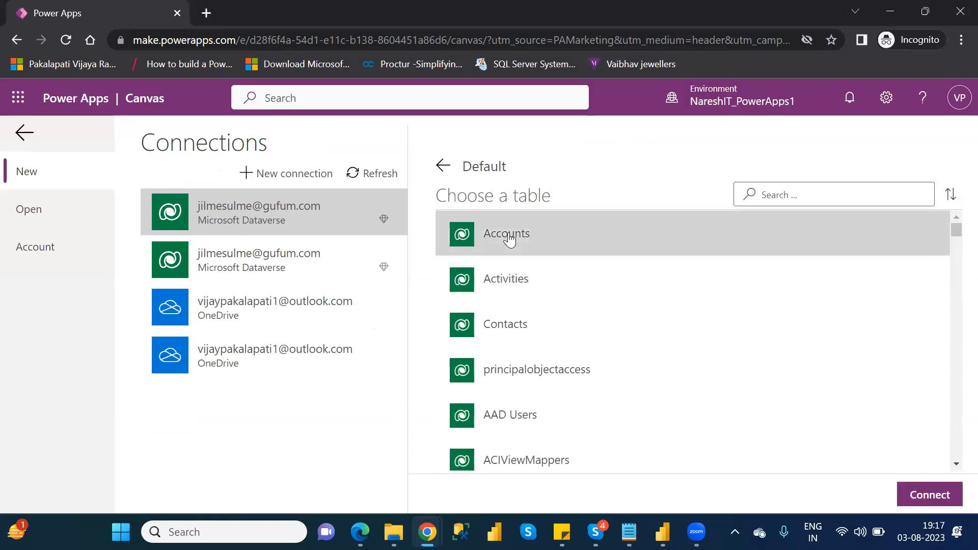
left_click(941, 495)
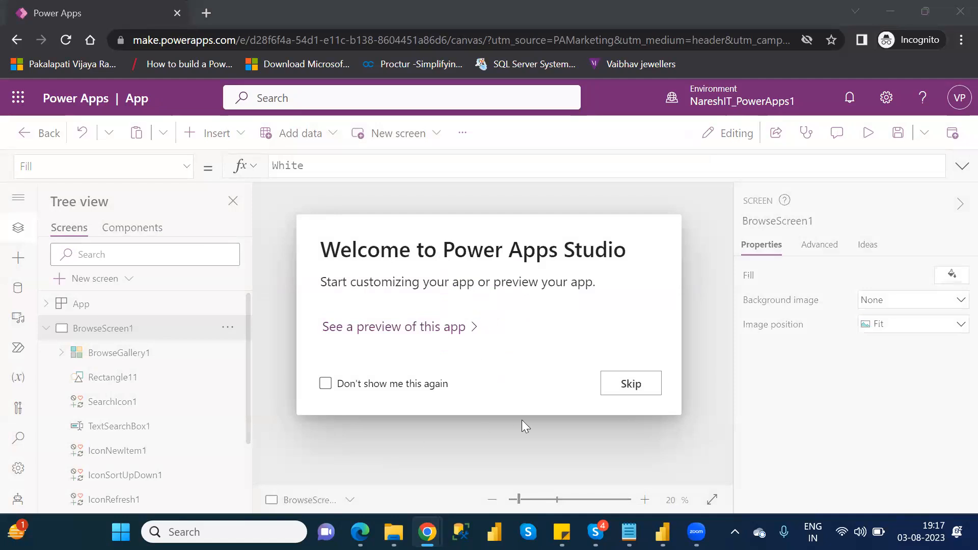
left_click(630, 384)
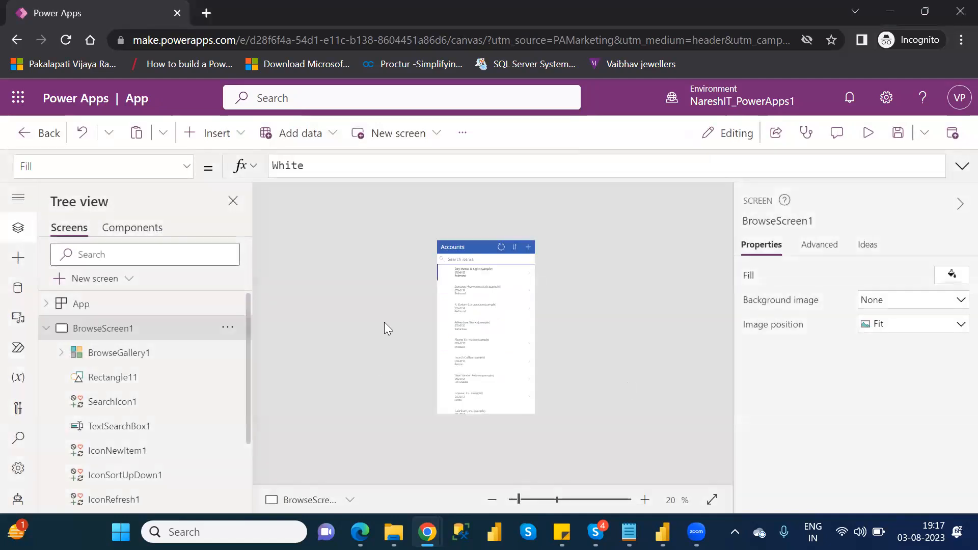
Step: Preview the generated Accounts app, then close the preview and dismiss the tip
left_click(867, 134)
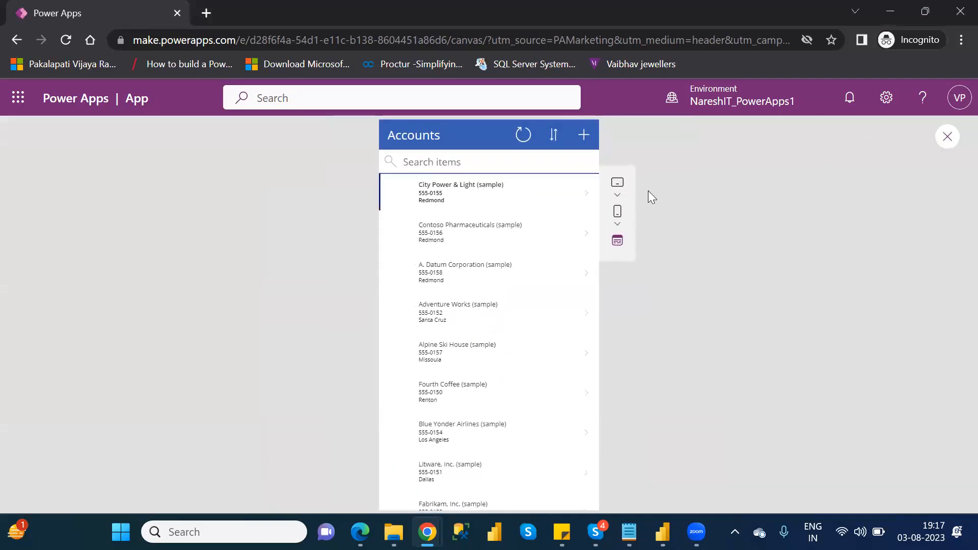
left_click(947, 138)
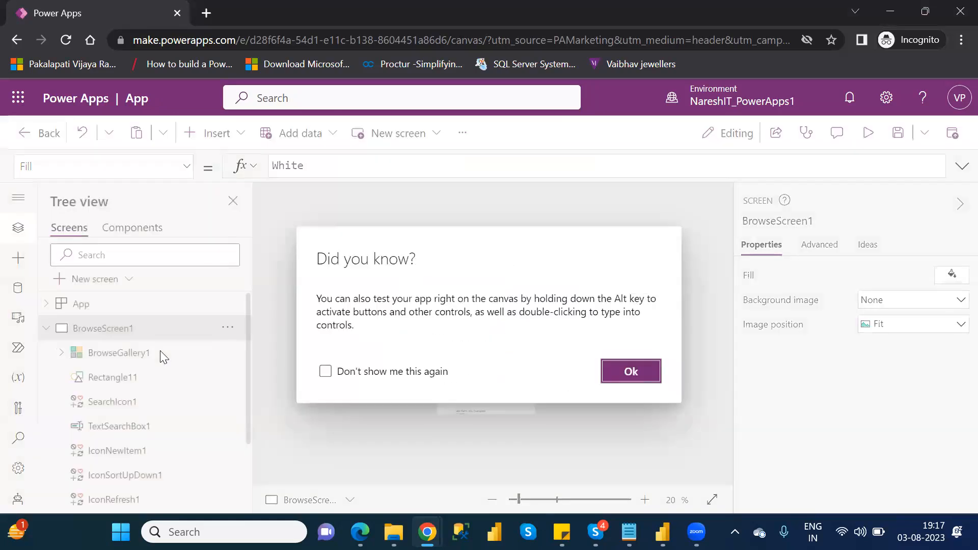
left_click(630, 371)
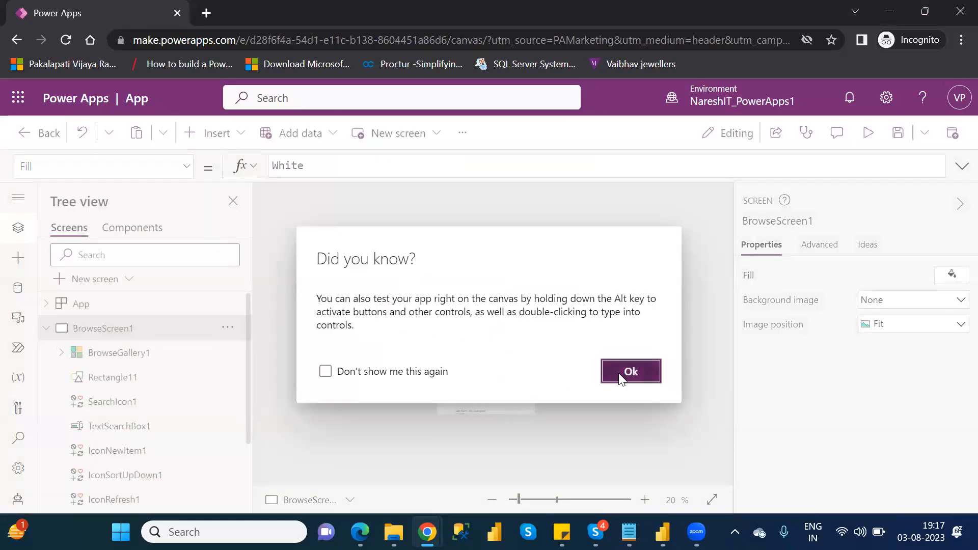
Step: Change the layout of BrowseGallery1 to Title, subtitle, and body
left_click(112, 359)
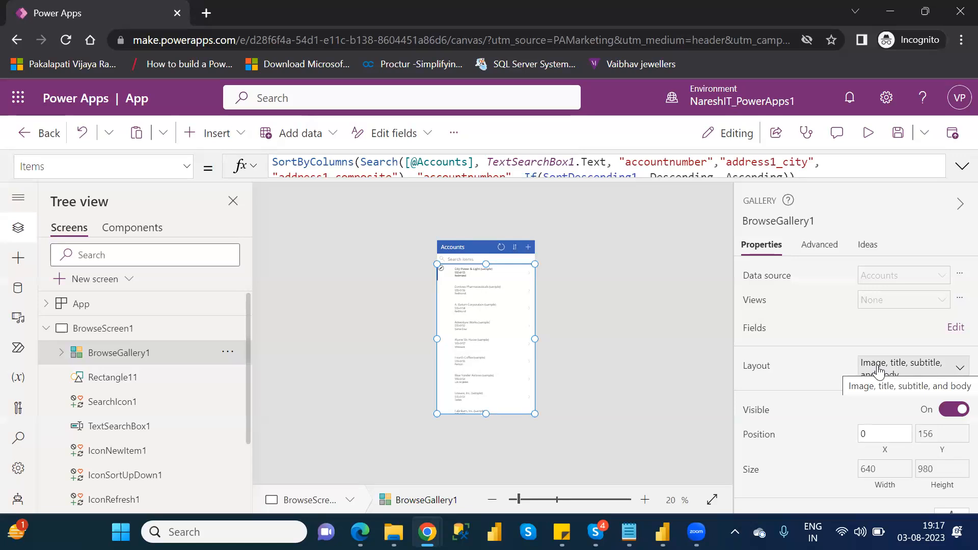
left_click(913, 372)
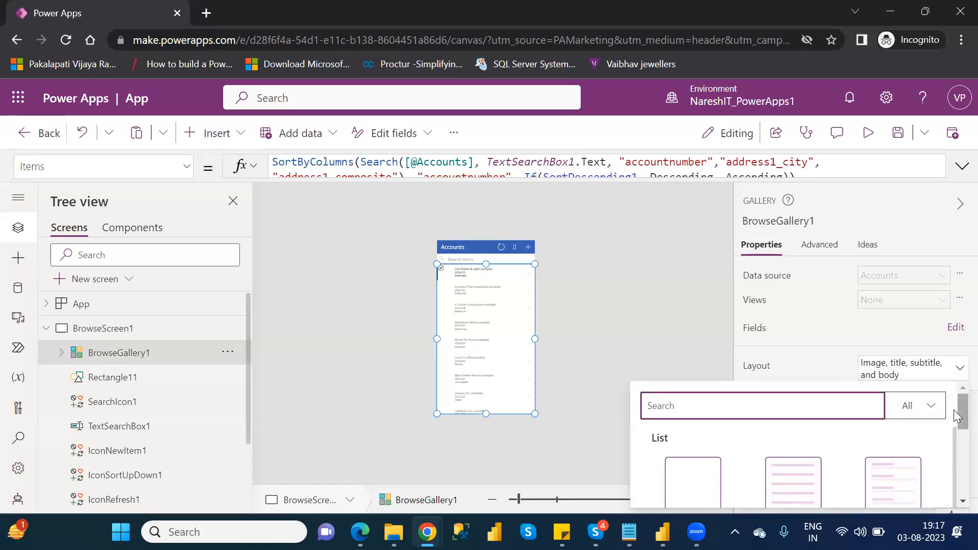
left_click_drag(957, 416, 957, 461)
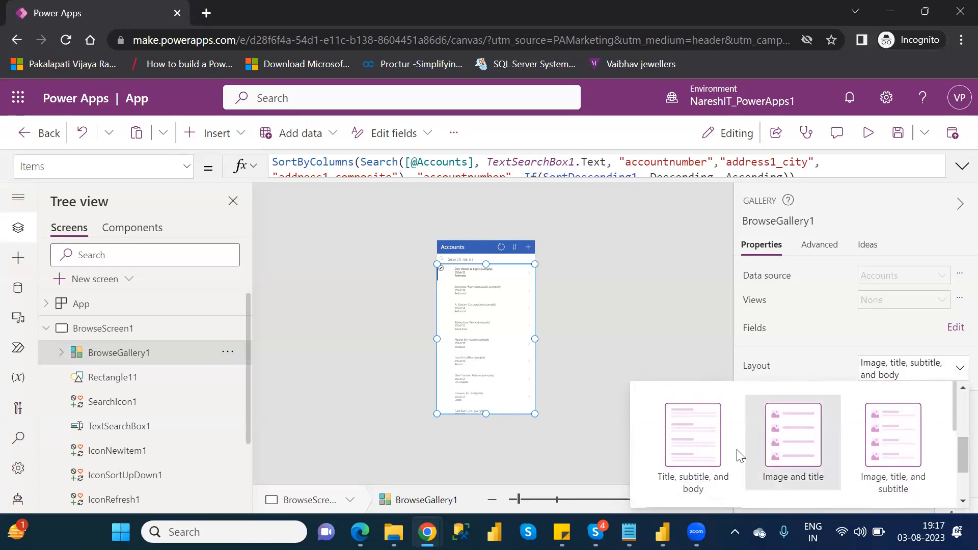
left_click(697, 446)
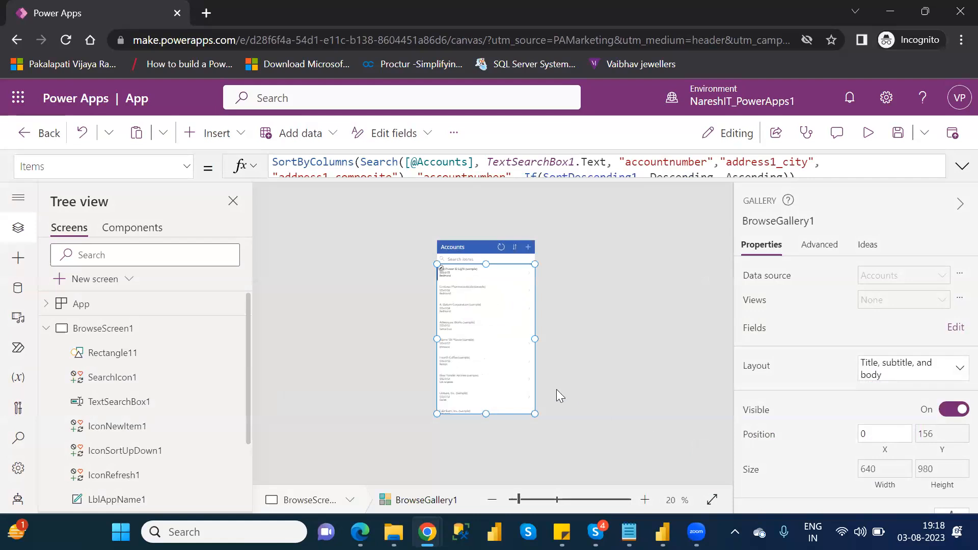
Step: Inspect the Text formula of the title label in the gallery's first record, then select the whole BrowseGallery1
left_click(461, 275)
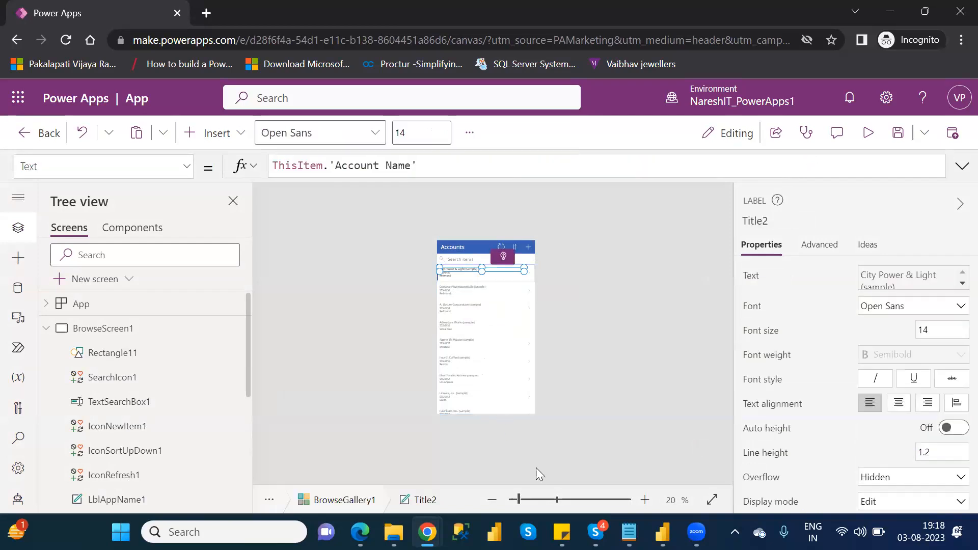
left_click(531, 497)
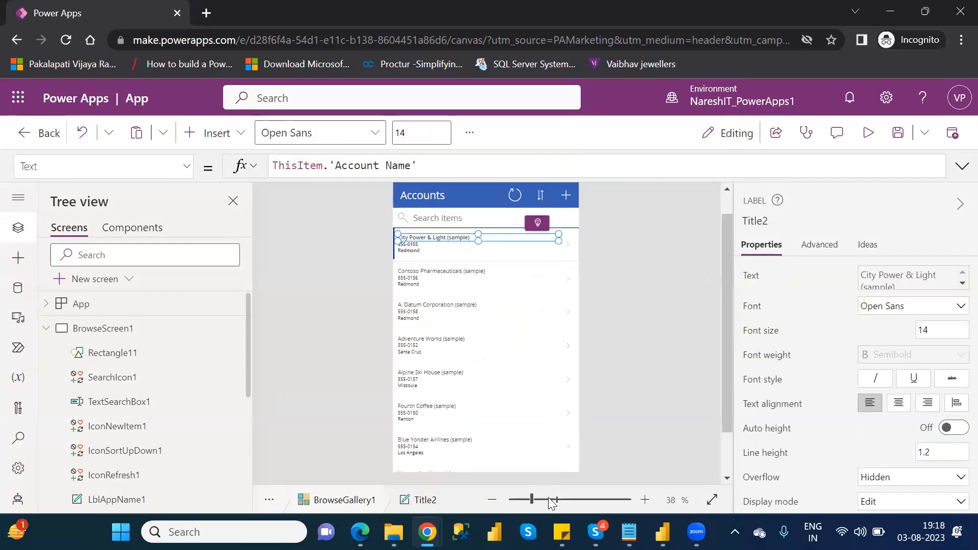
left_click(541, 500)
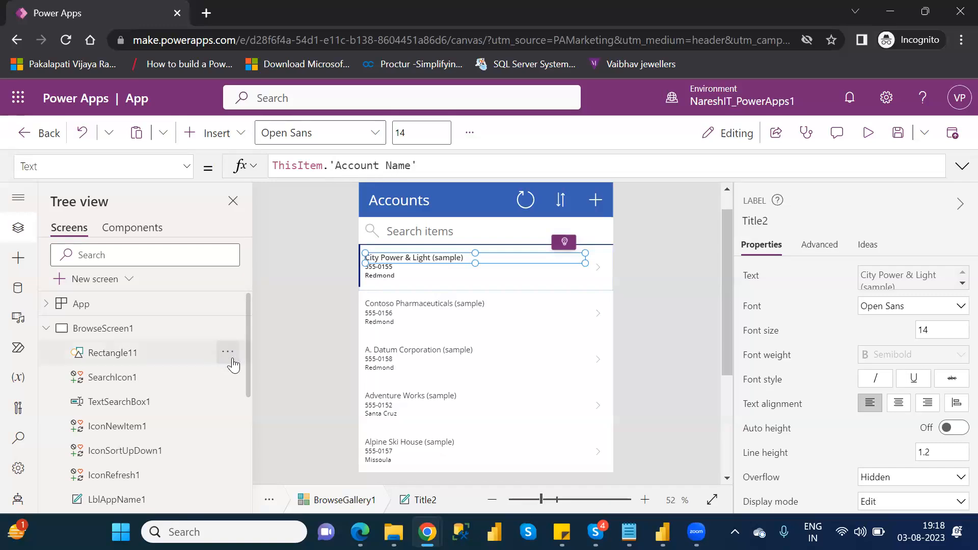
left_click_drag(251, 393, 252, 451)
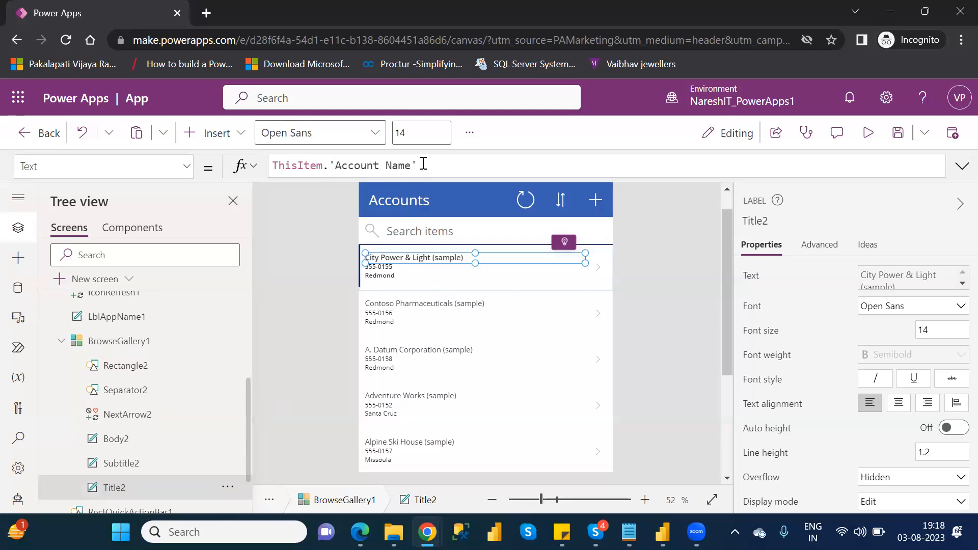
left_click(149, 349)
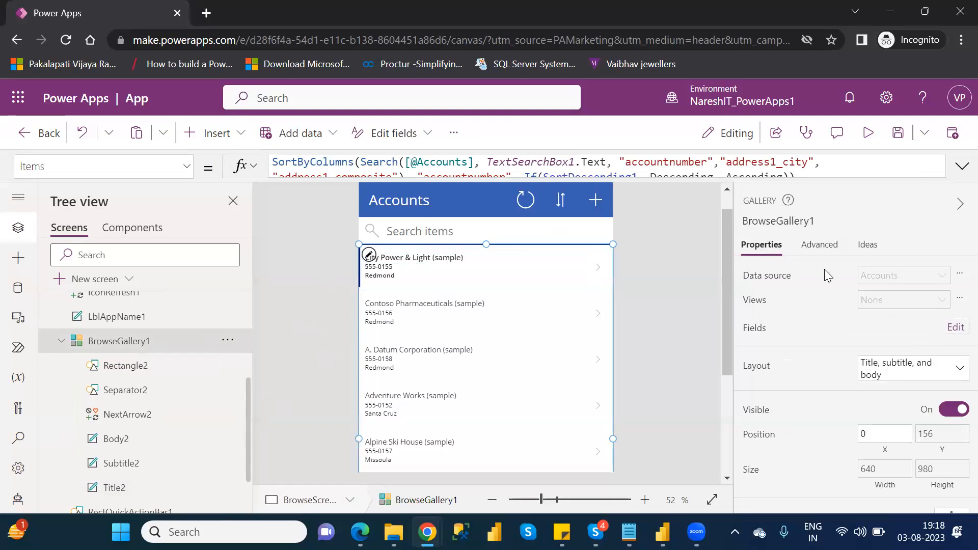
Step: Open the field bindings of BrowseGallery1, try Account as the Title2 field, and set it back to Account Name
left_click(954, 329)
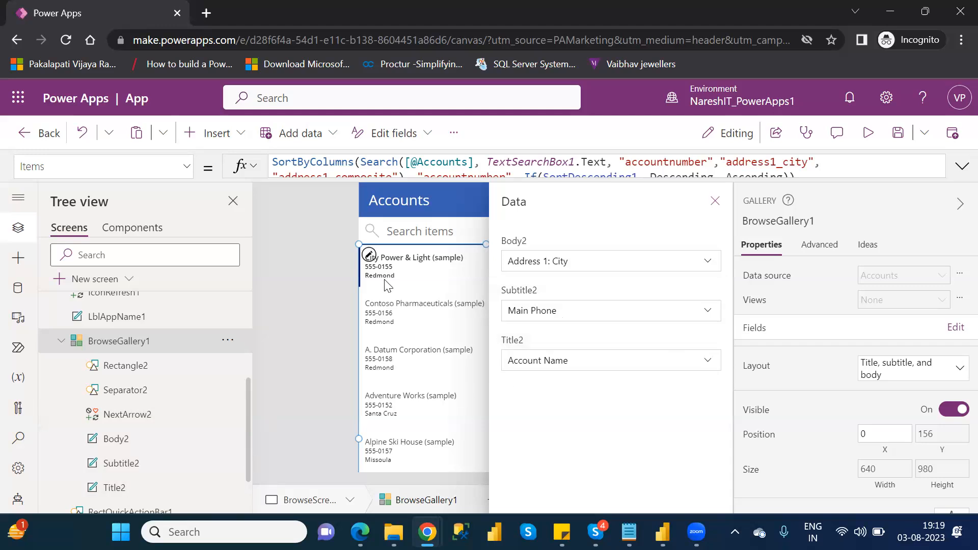
left_click(658, 361)
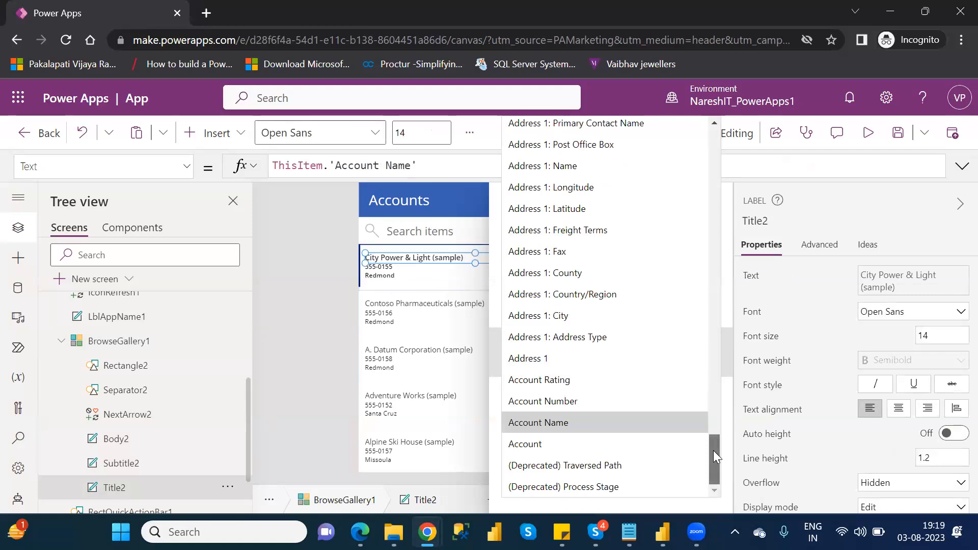
left_click_drag(713, 450, 736, 457)
left_click(574, 440)
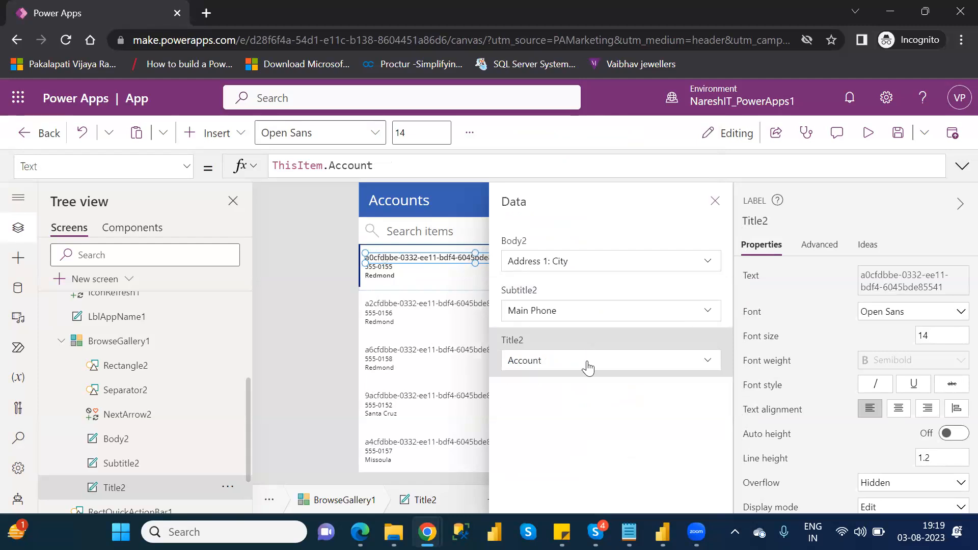
left_click(587, 360)
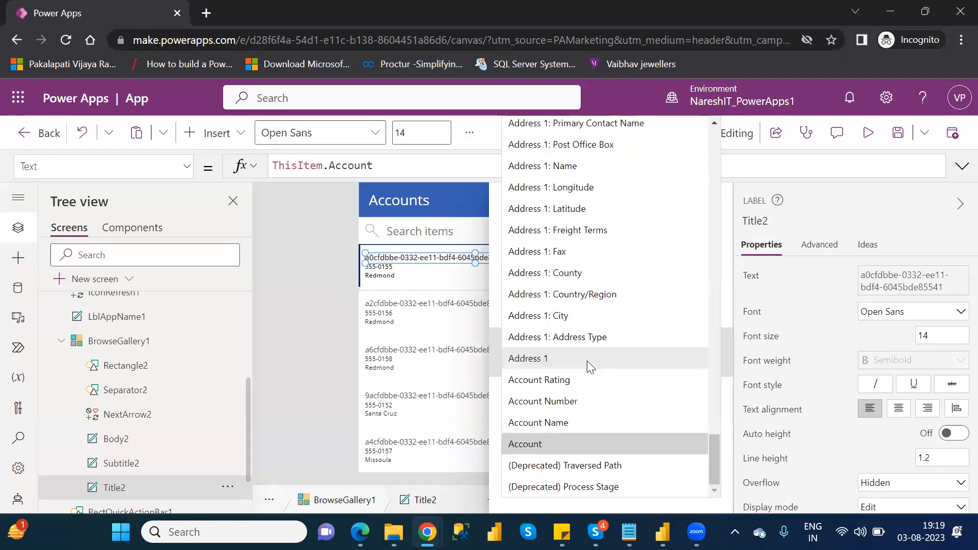
left_click(579, 422)
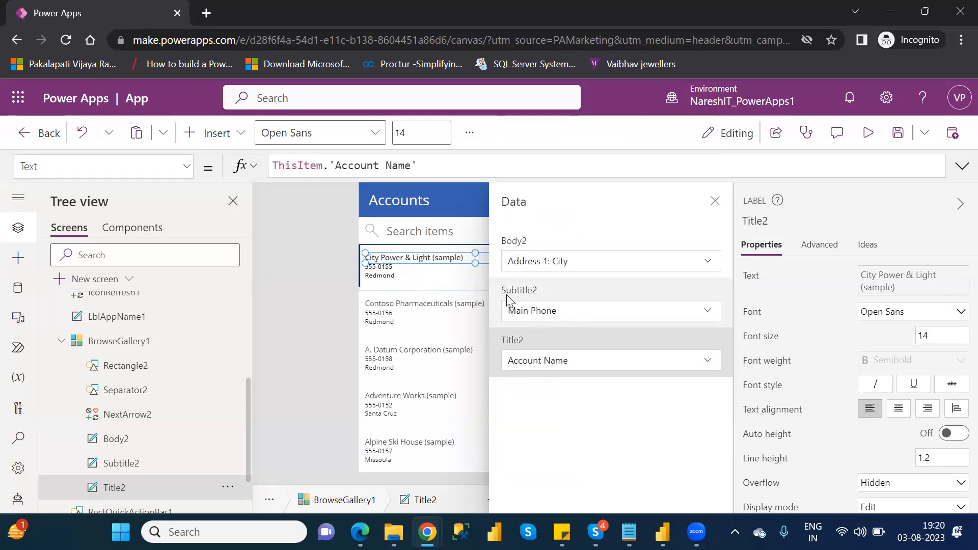
Step: Bind the gallery's Subtitle2 label to the Address 1 field
left_click(147, 464)
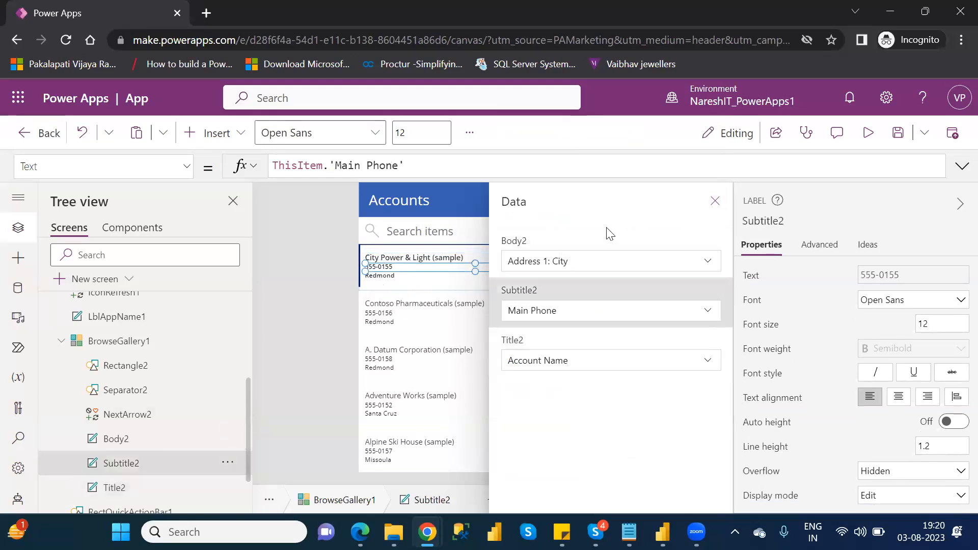
left_click(559, 314)
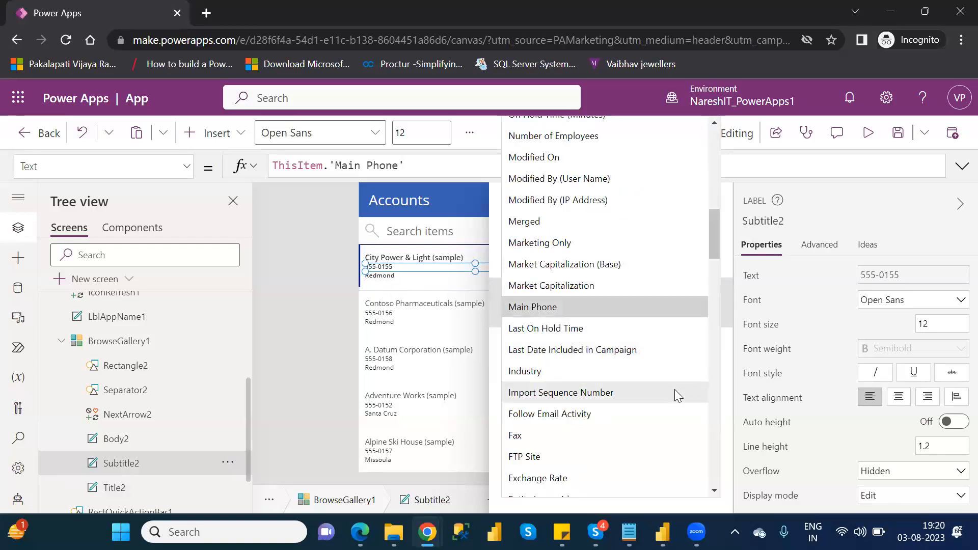
left_click_drag(715, 245, 750, 471)
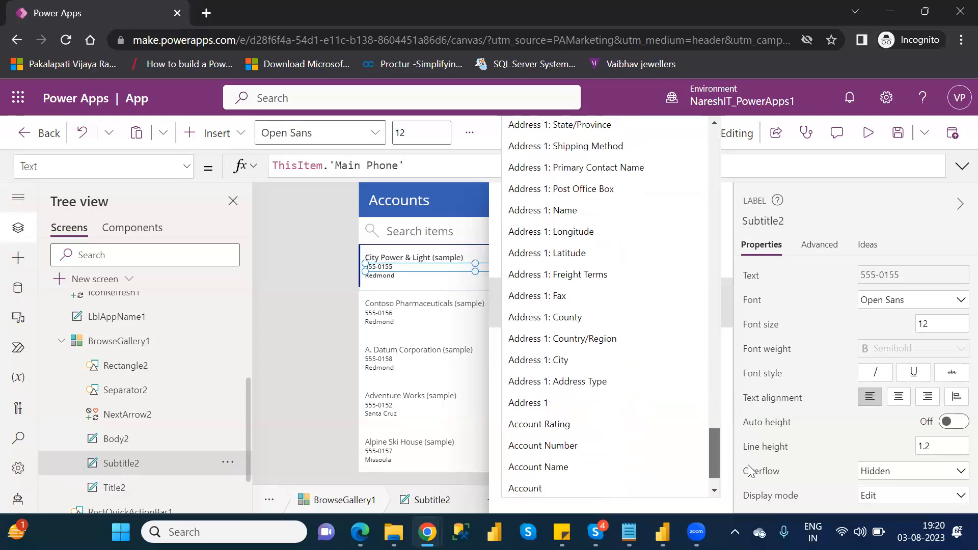
left_click(602, 402)
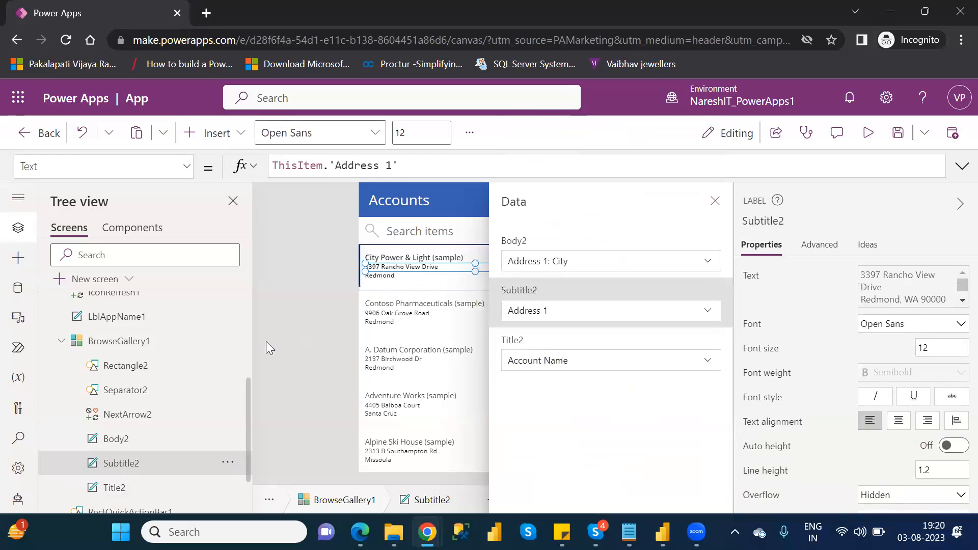
Step: Bind the gallery's Body2 label to the Email field and close the field bindings
left_click(117, 439)
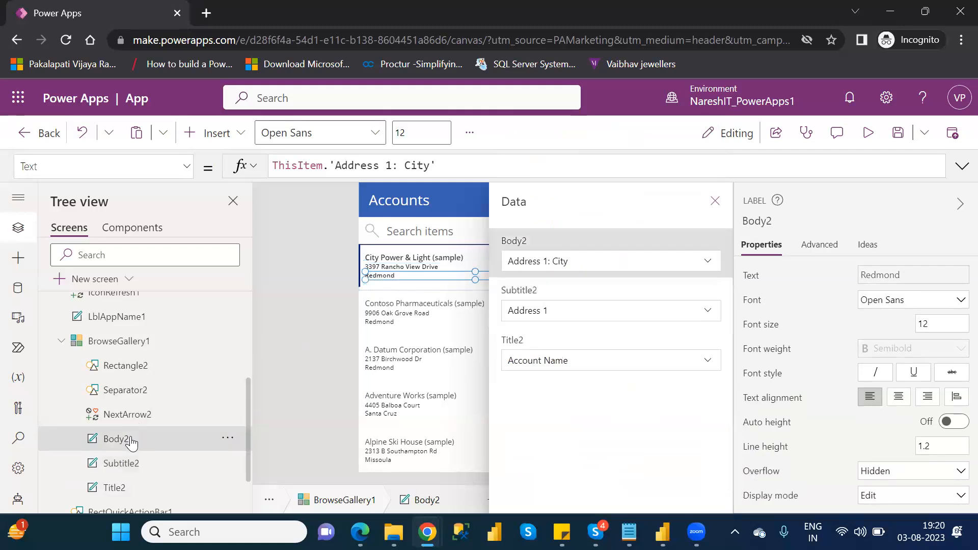
left_click(709, 258)
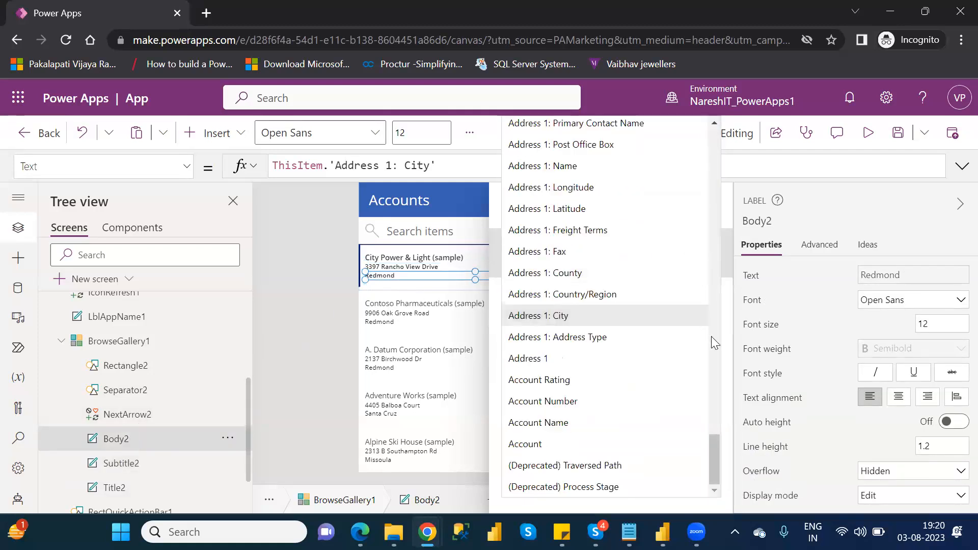
left_click_drag(714, 450, 749, 247)
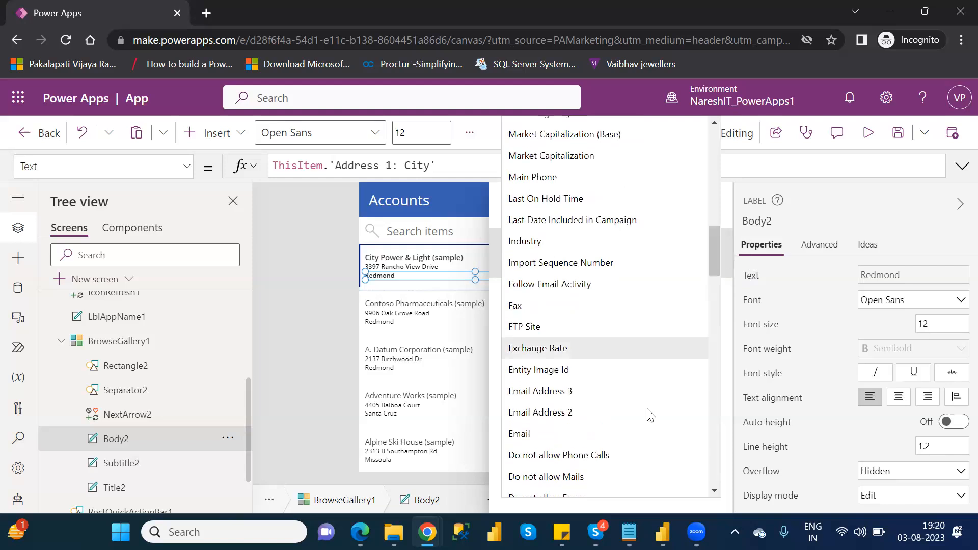
left_click(561, 430)
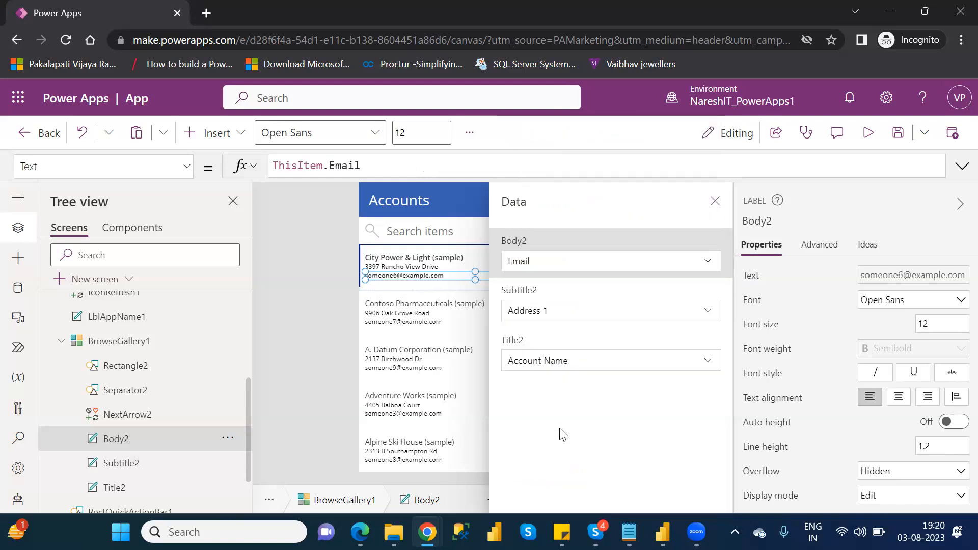
left_click(715, 202)
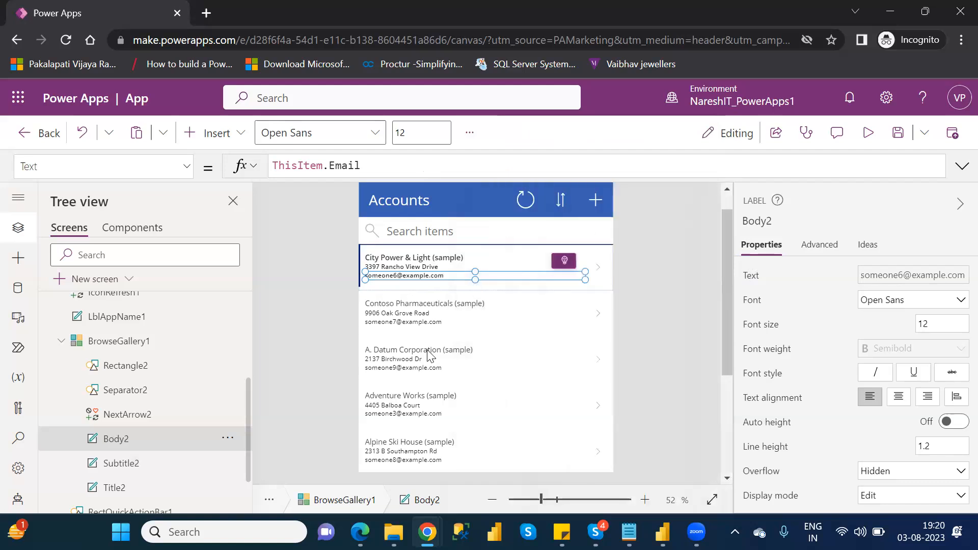
Step: Look through the available layouts for BrowseGallery1 and dismiss the list without choosing another one
left_click(126, 351)
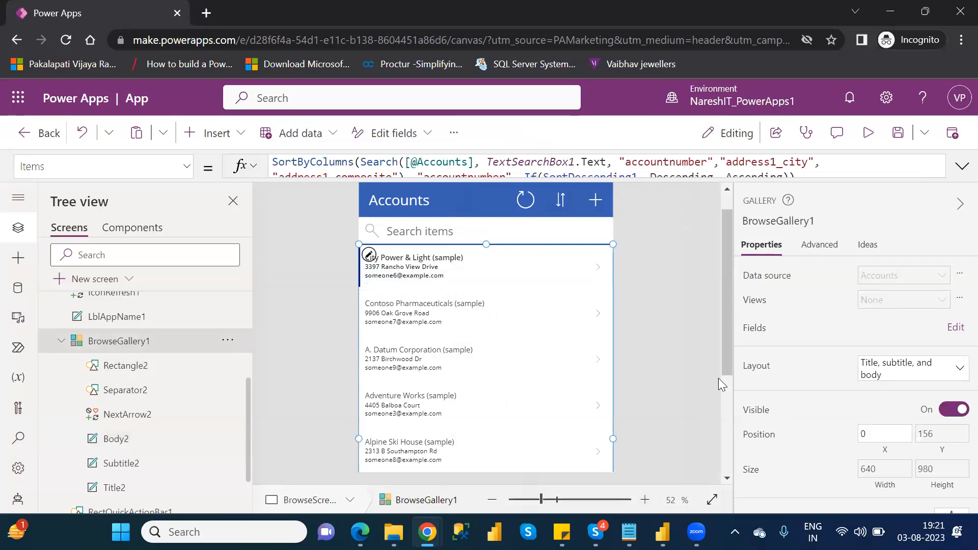
left_click(889, 375)
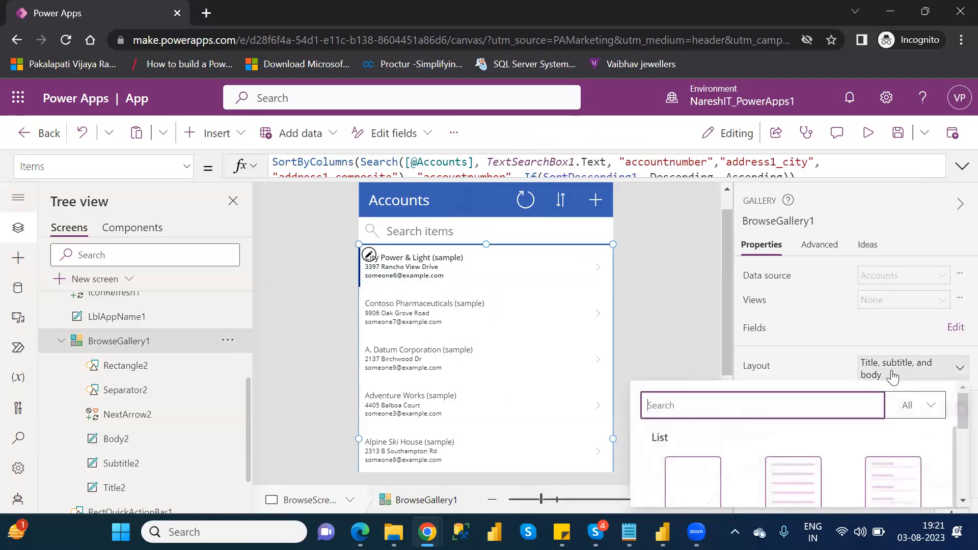
left_click_drag(957, 406, 956, 451)
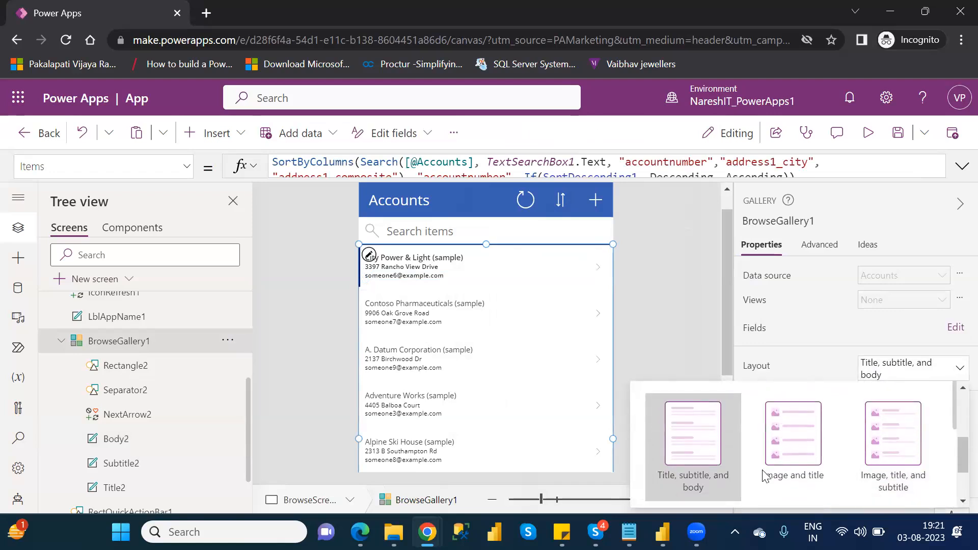
left_click_drag(953, 451, 957, 407)
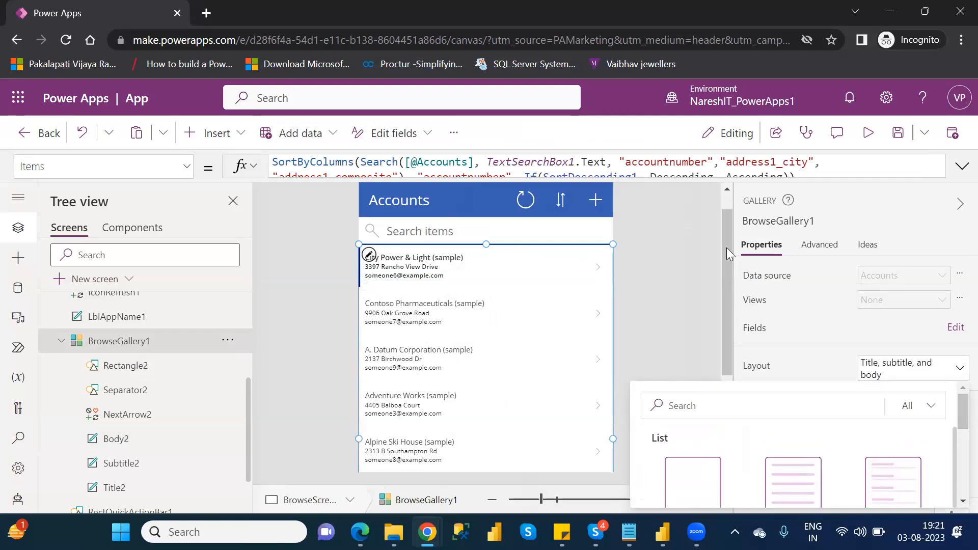
left_click(693, 233)
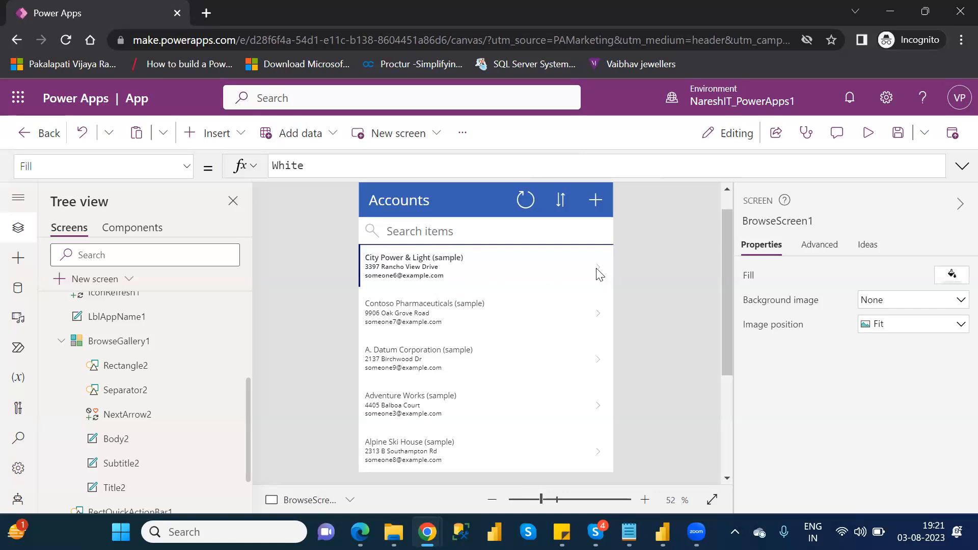
Step: Preview the app, open the details of the City Power & Light (sample) account, then close the preview and dismiss the tip
left_click(865, 137)
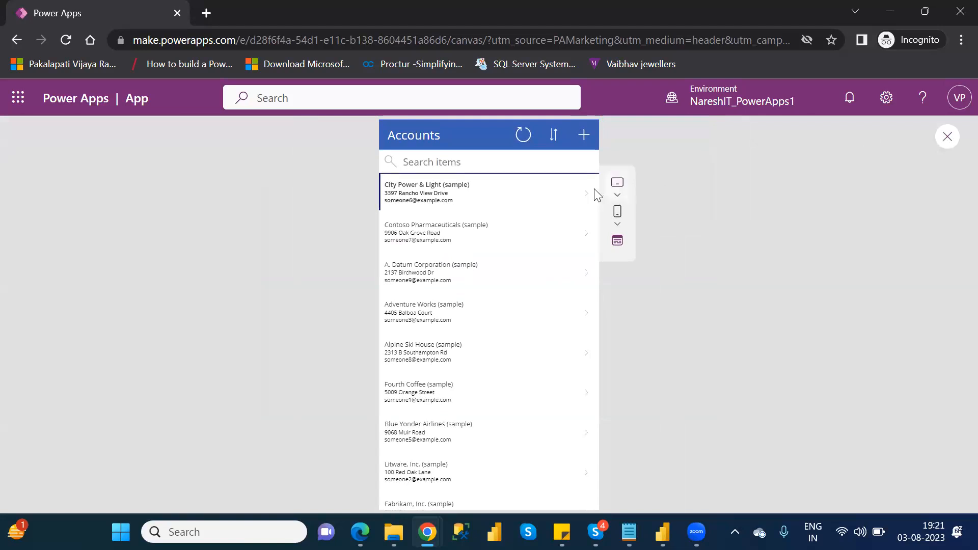
left_click(586, 197)
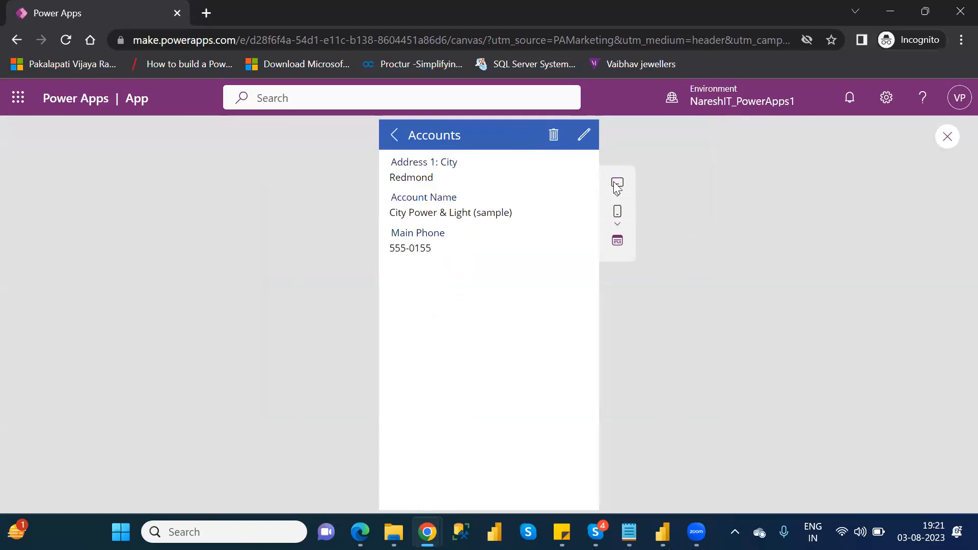
left_click(942, 149)
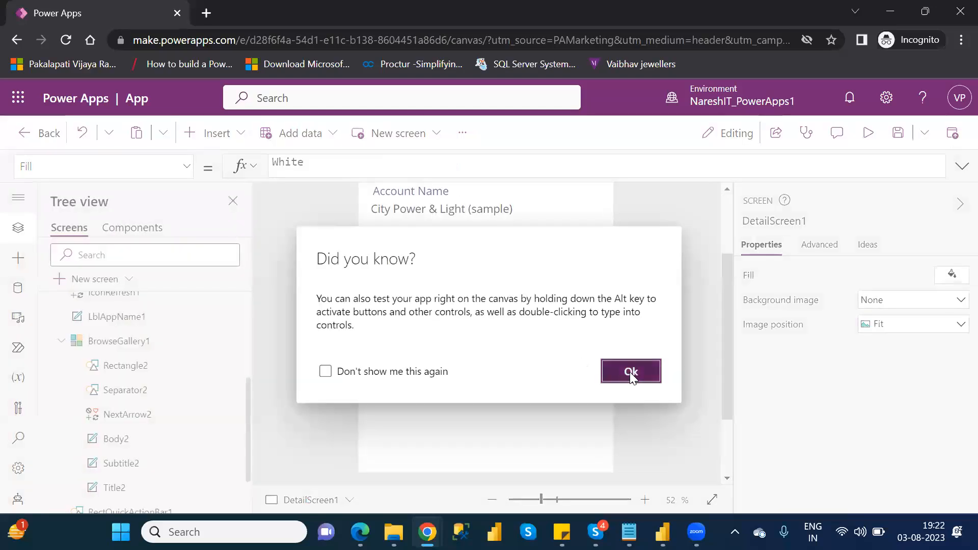
left_click(631, 372)
Step: Collapse BrowseGallery1, expand DetailScreen1 and select its DetailForm1, bringing the start of the form into view
left_click(63, 341)
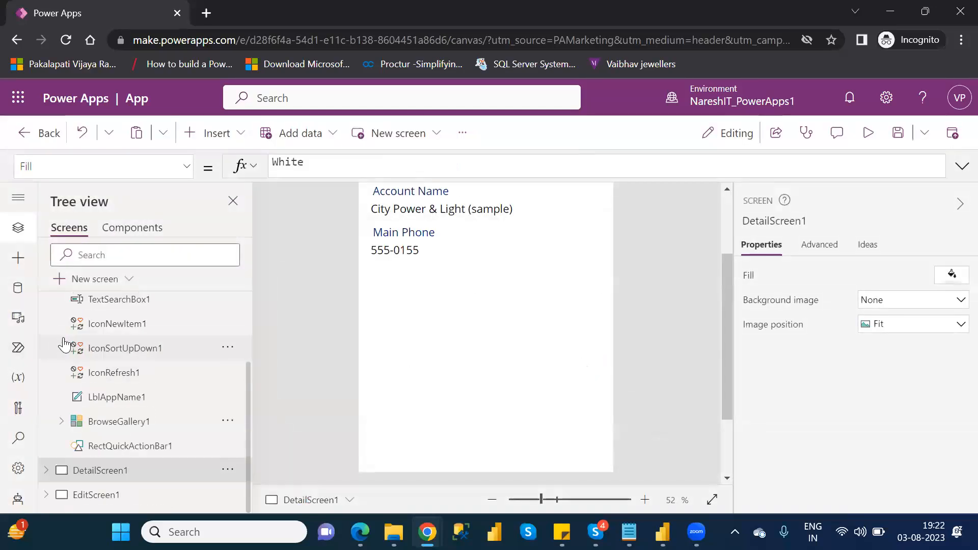
left_click(47, 471)
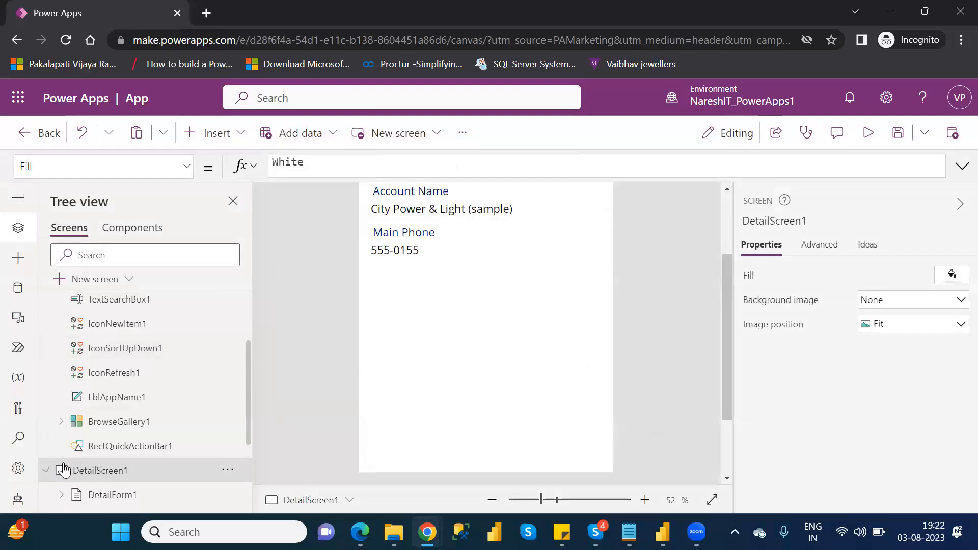
left_click_drag(249, 408, 255, 471)
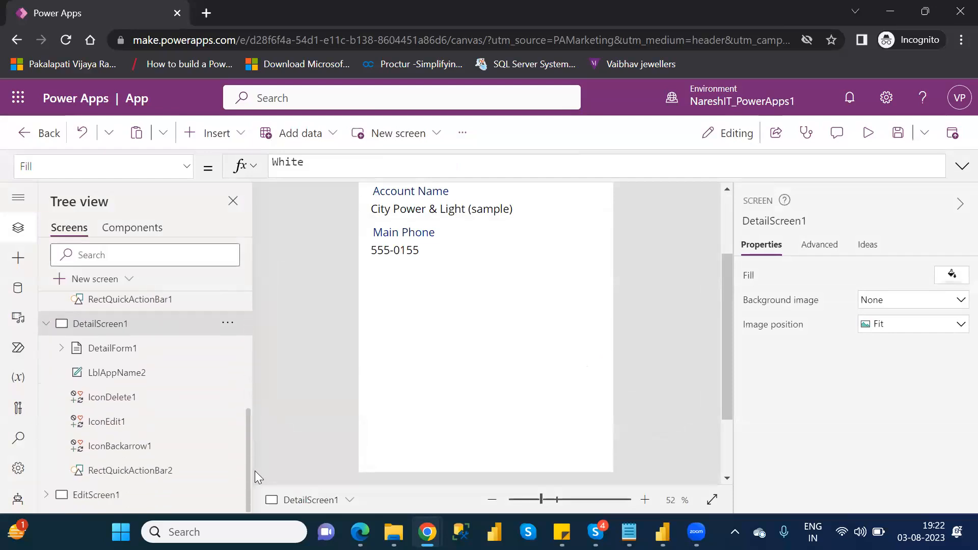
left_click(119, 352)
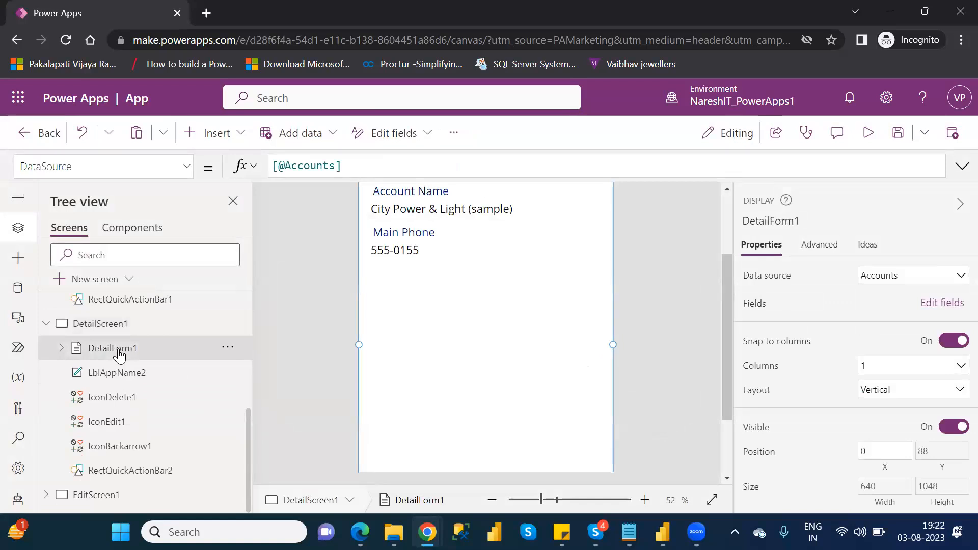
left_click(723, 218)
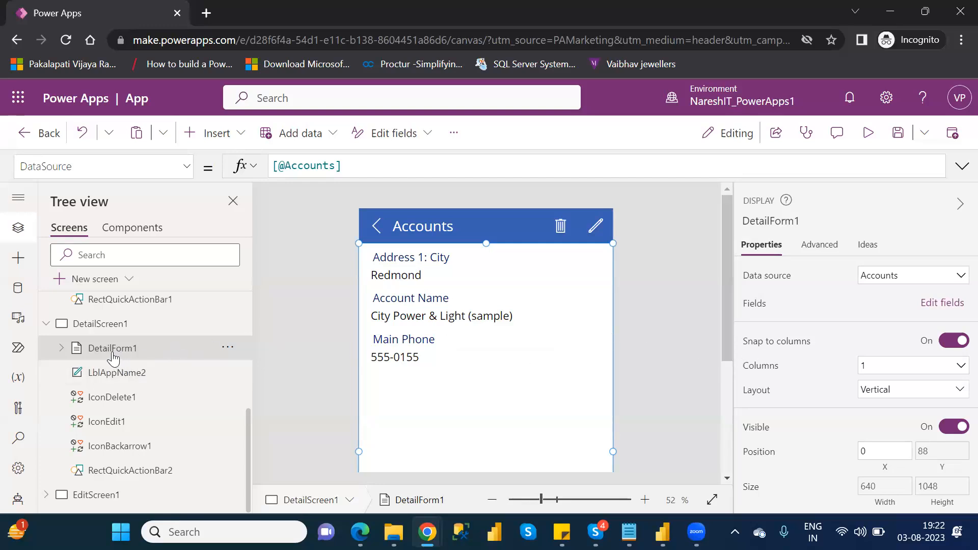
Step: Add the Account, Category, Business Type and Classification fields to DetailForm1
left_click(929, 305)
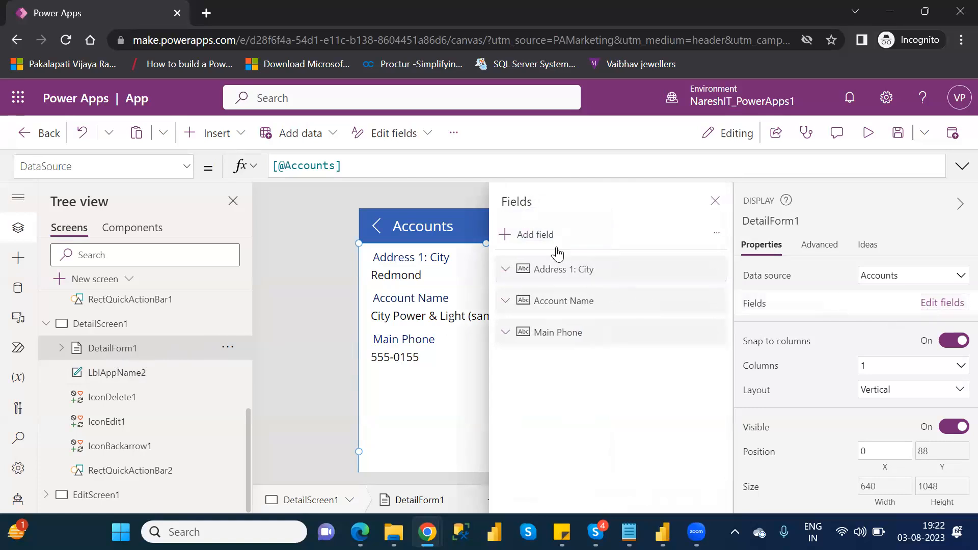
left_click(523, 237)
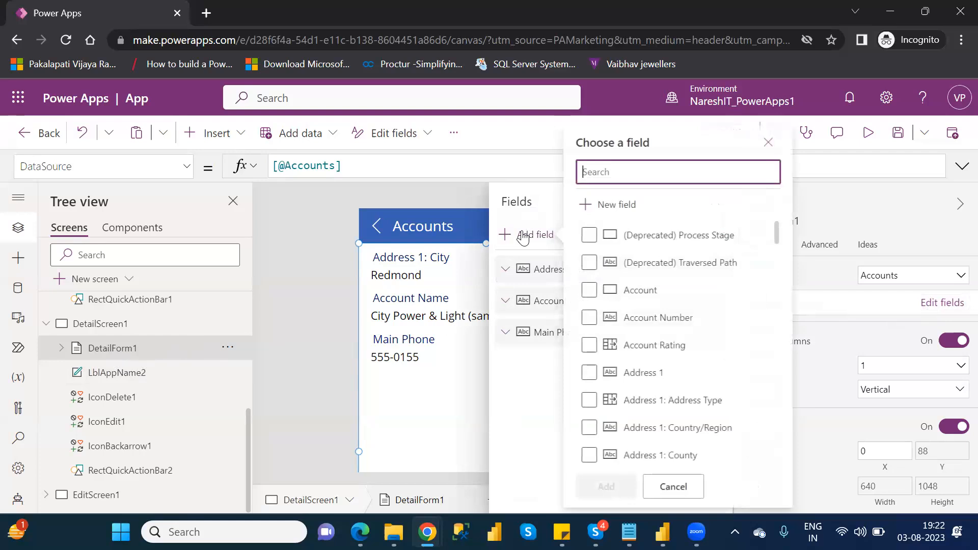
left_click(592, 290)
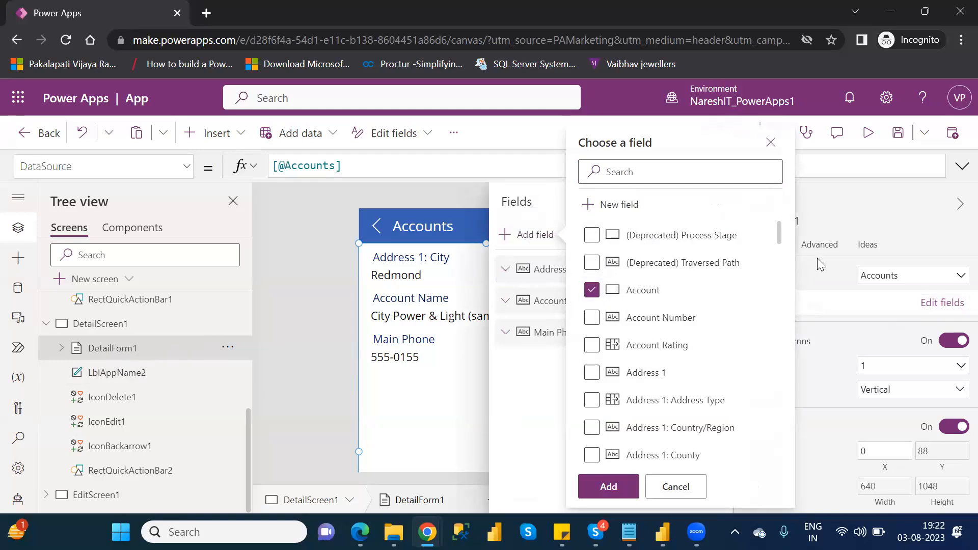
left_click_drag(780, 237, 789, 322)
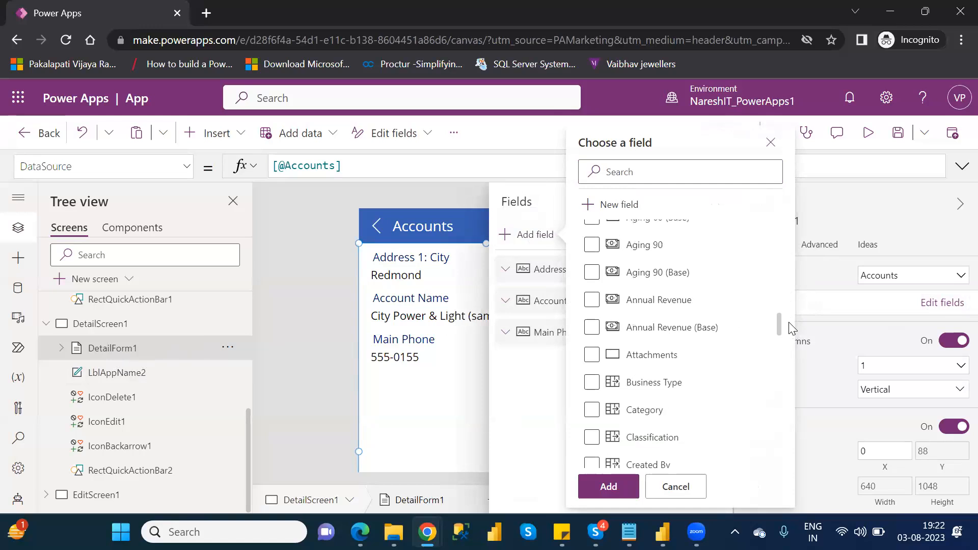
left_click(592, 411)
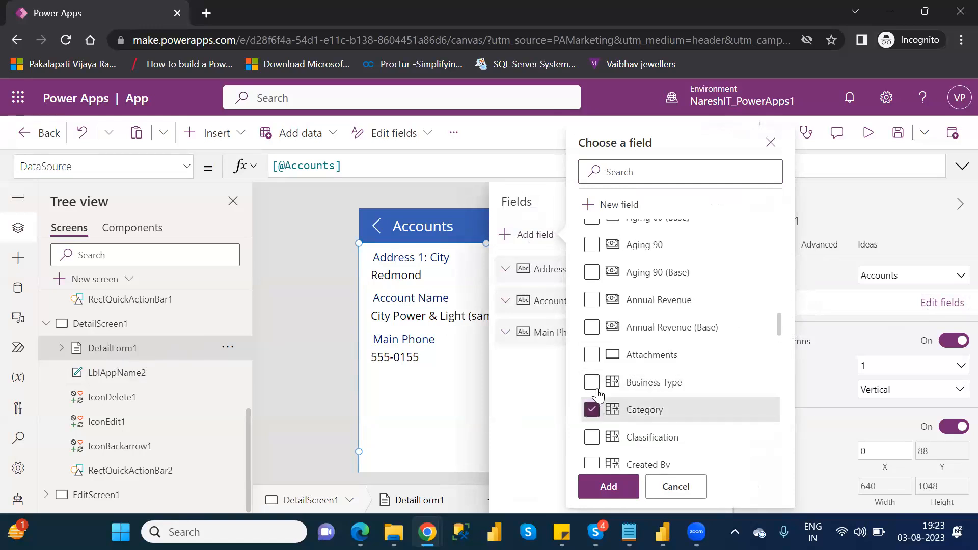
left_click(591, 383)
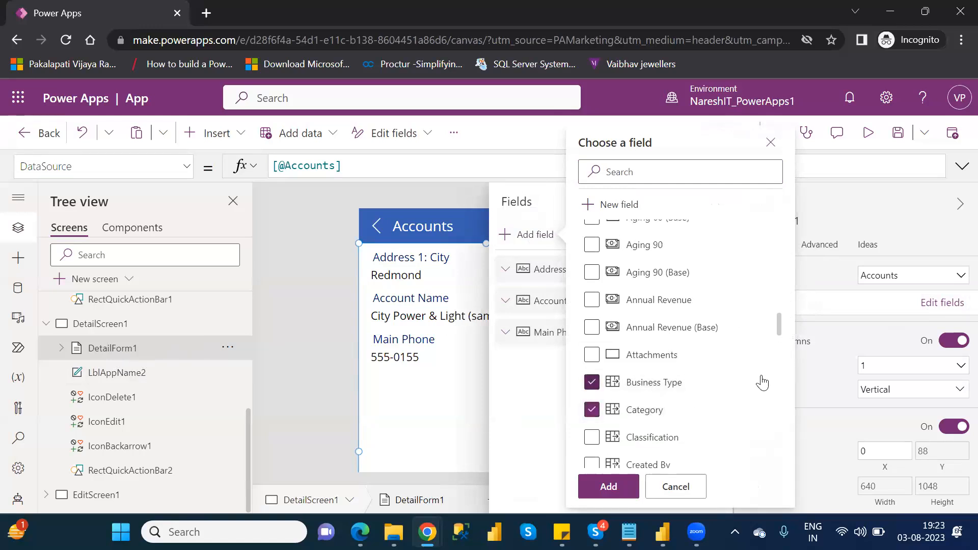
left_click(591, 439)
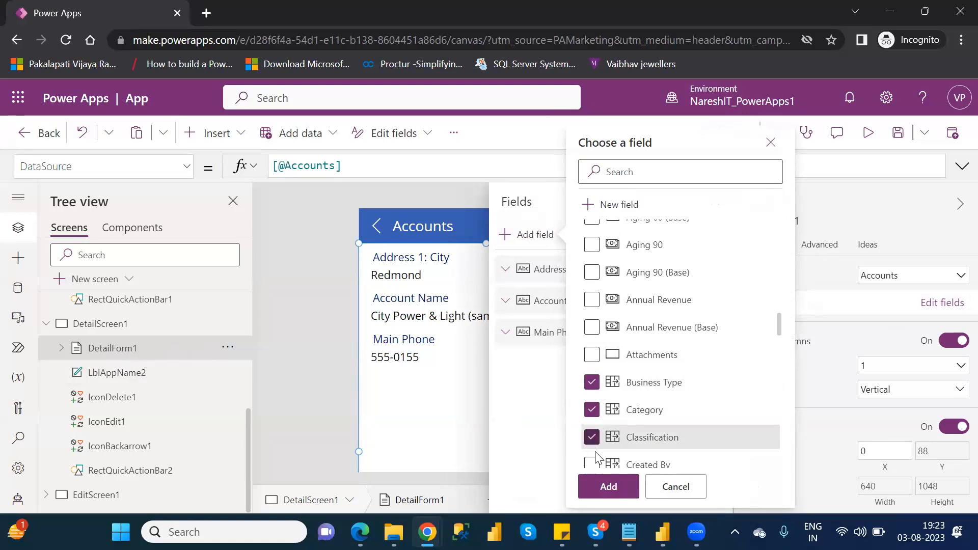
left_click(611, 486)
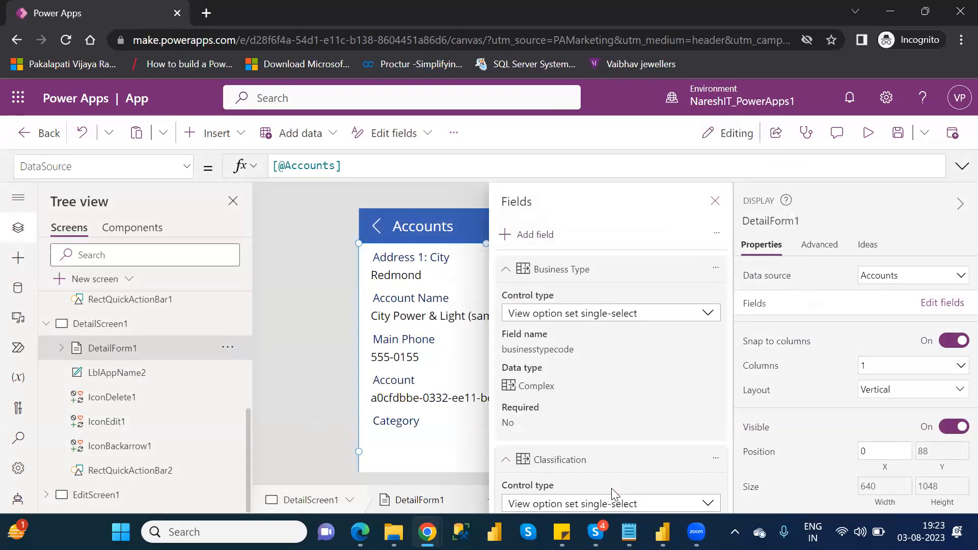
Step: Collapse the details of the Account, Category and Business Type fields of DetailForm1 and close its field list
scroll(579, 303, "up", 7)
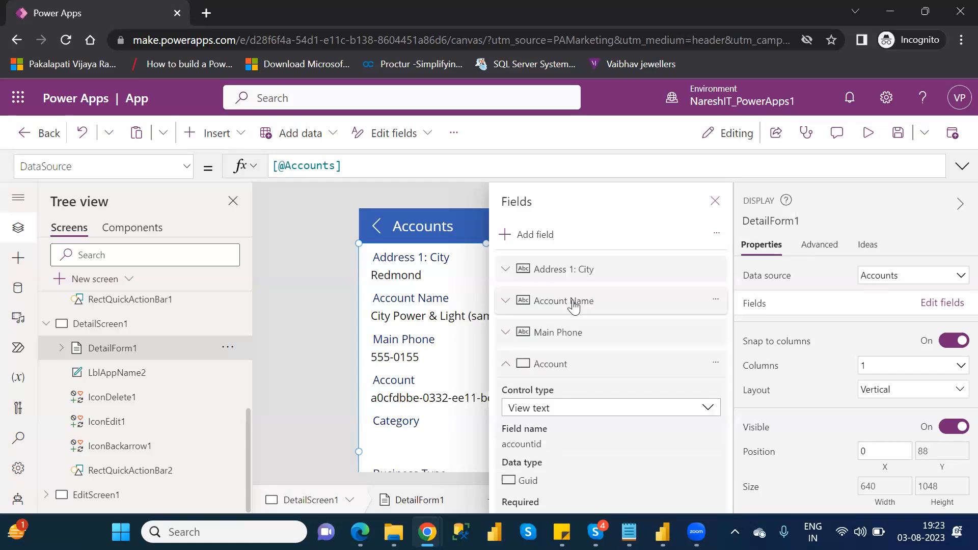
left_click(507, 364)
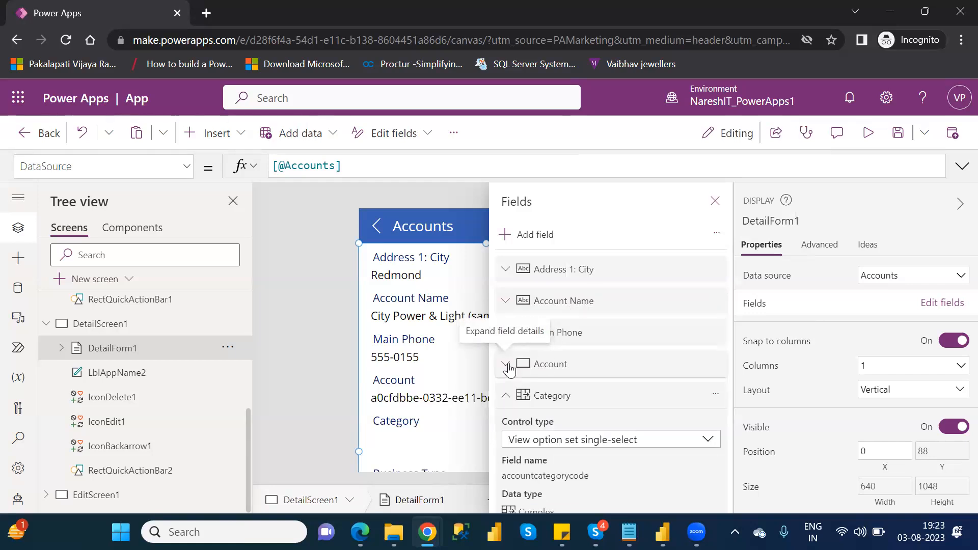
left_click(509, 401)
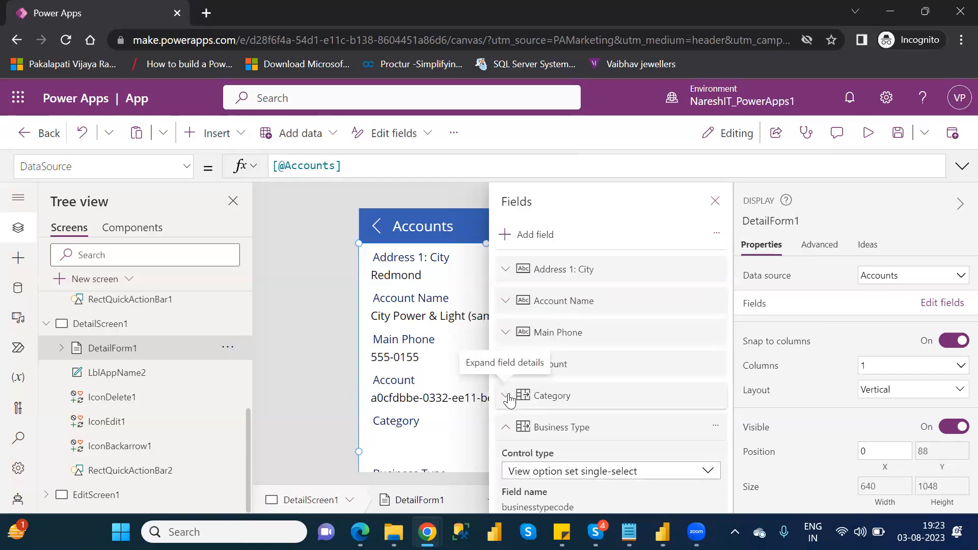
left_click(506, 423)
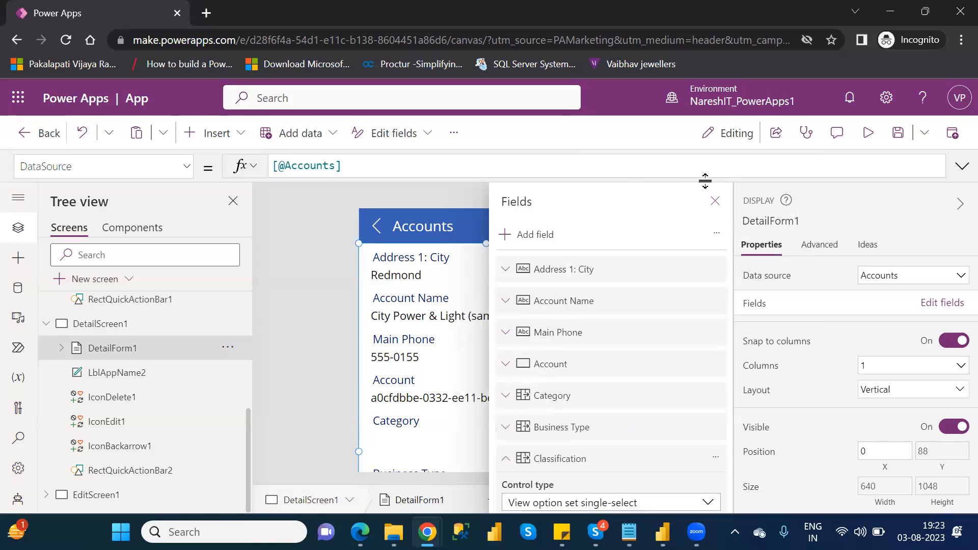
left_click(714, 204)
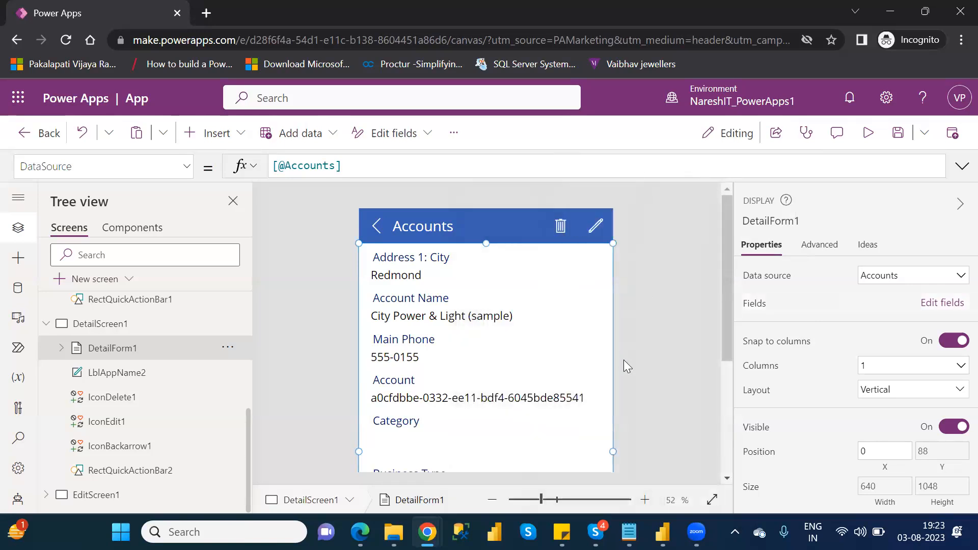
Step: Reorder the fields of DetailForm1 so that it starts with Account Name, Account, Main Phone and Address 1: City
scroll(731, 343, "down", 3)
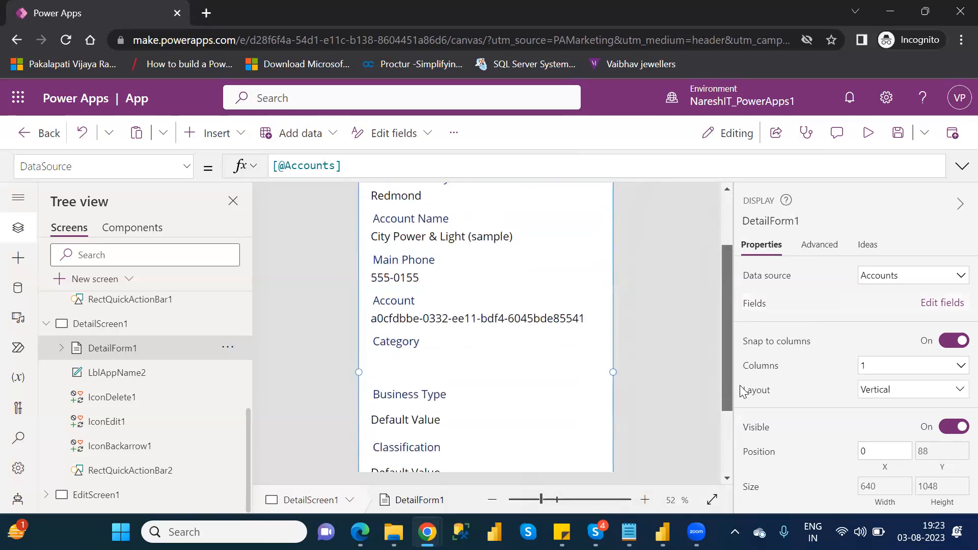
left_click_drag(743, 380, 751, 327)
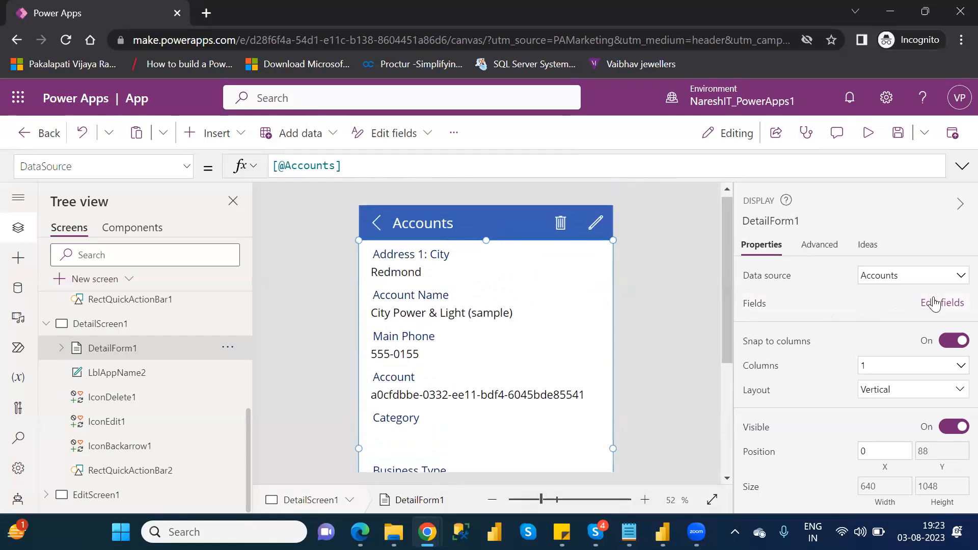
left_click(934, 304)
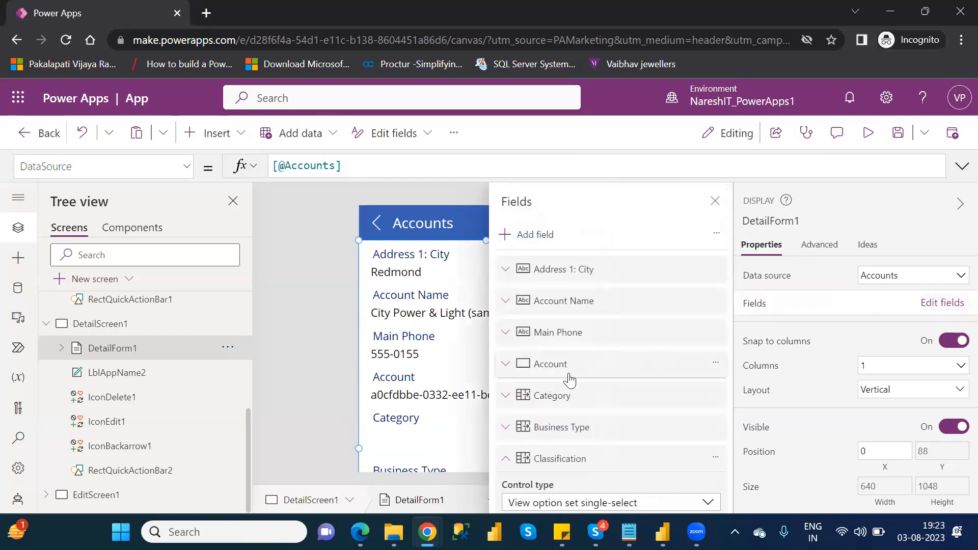
left_click_drag(569, 380, 571, 272)
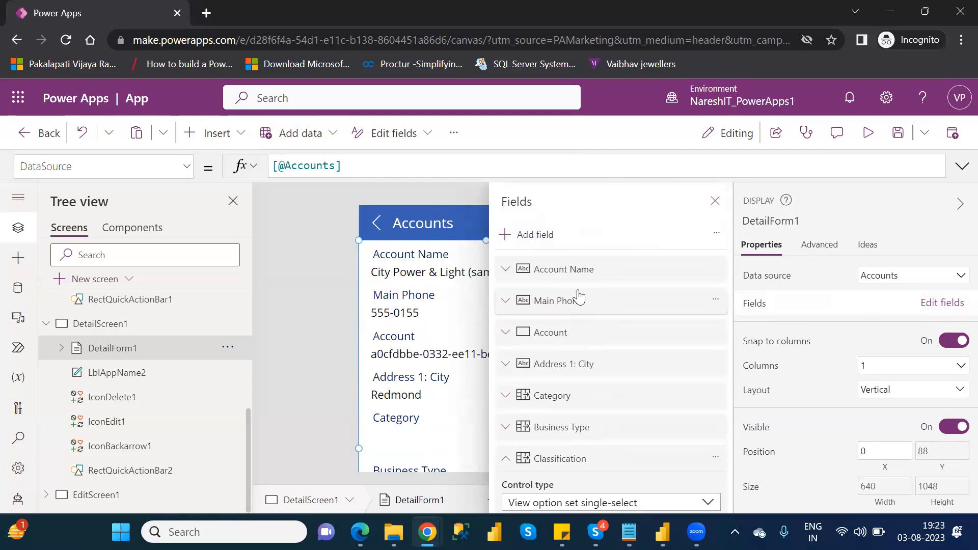
left_click_drag(581, 305, 581, 348)
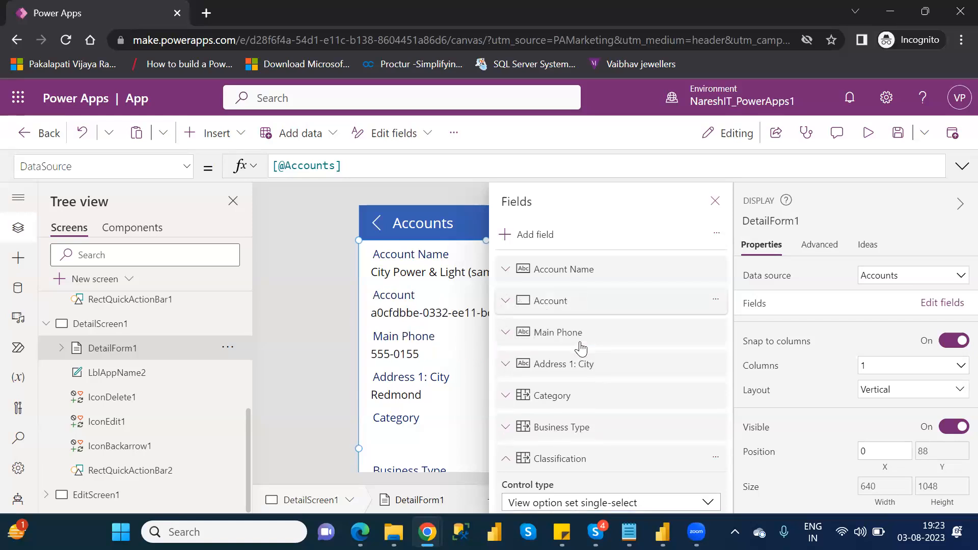
left_click(715, 201)
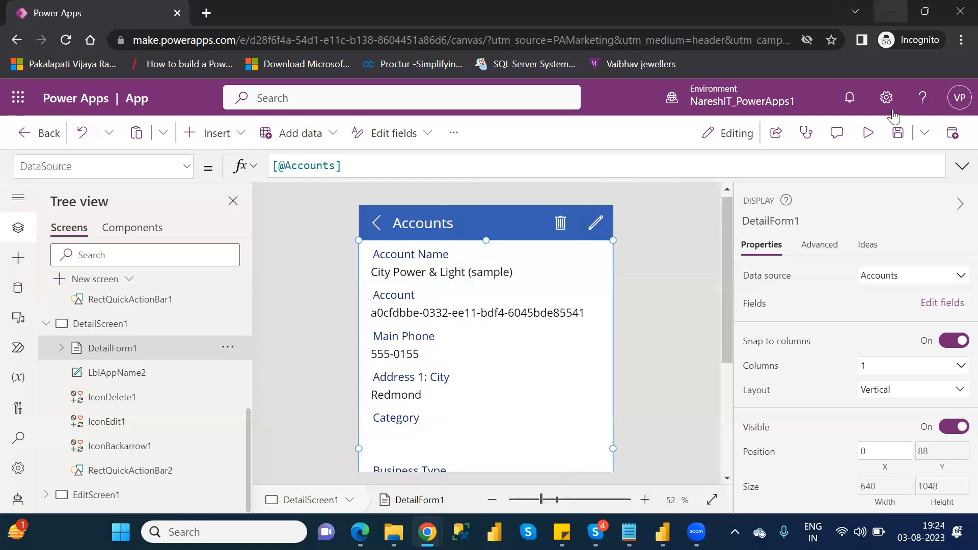
Step: Preview the app, open the City Power & Light (sample) account for editing, cancel the edit and close the preview
left_click(869, 134)
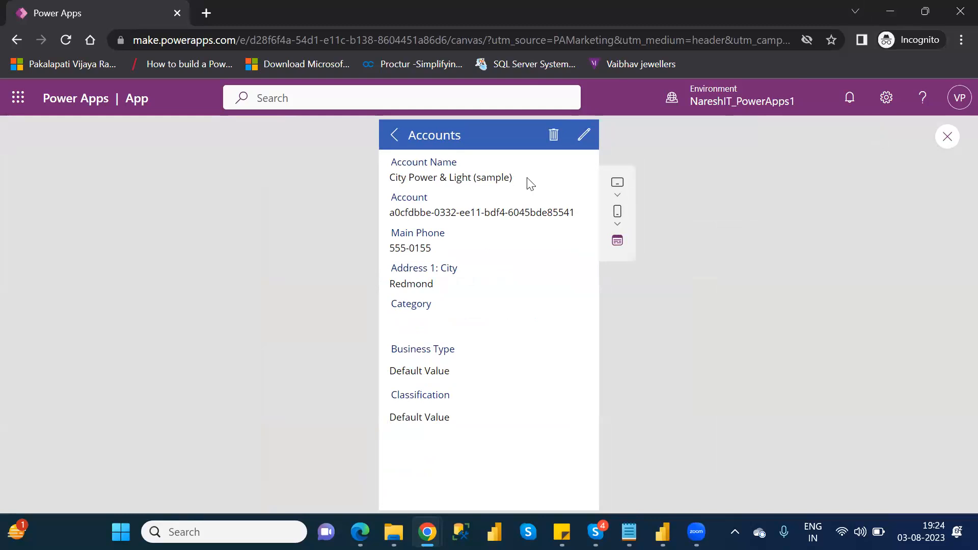
left_click(583, 135)
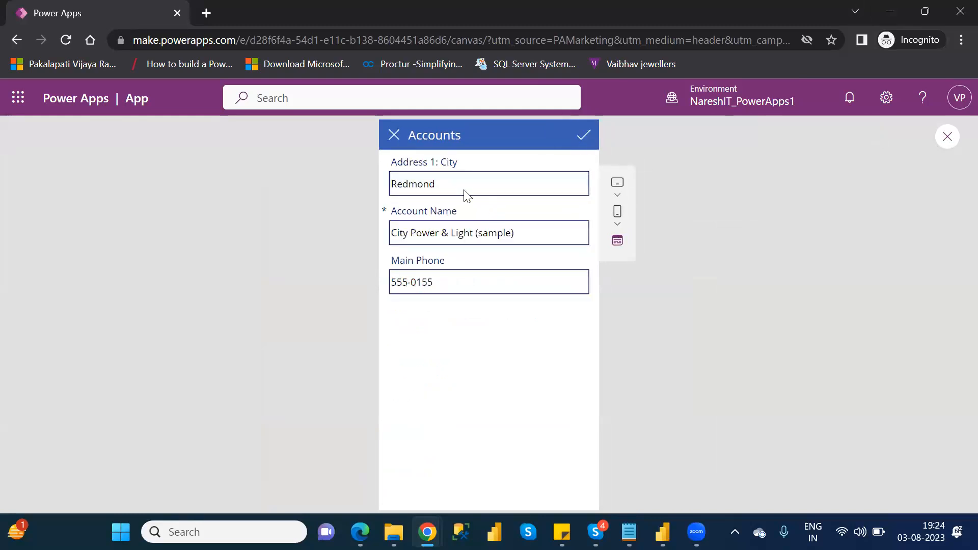
left_click(394, 136)
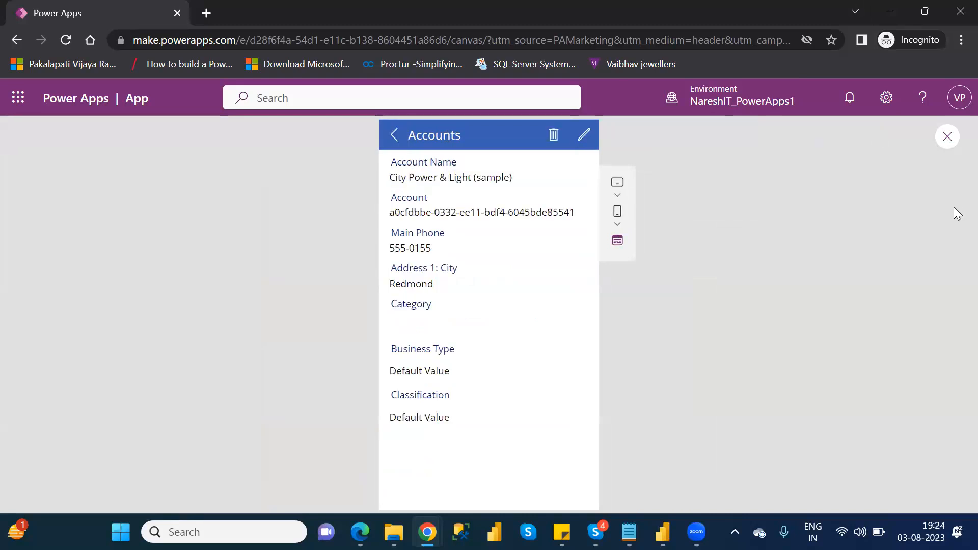
left_click(949, 136)
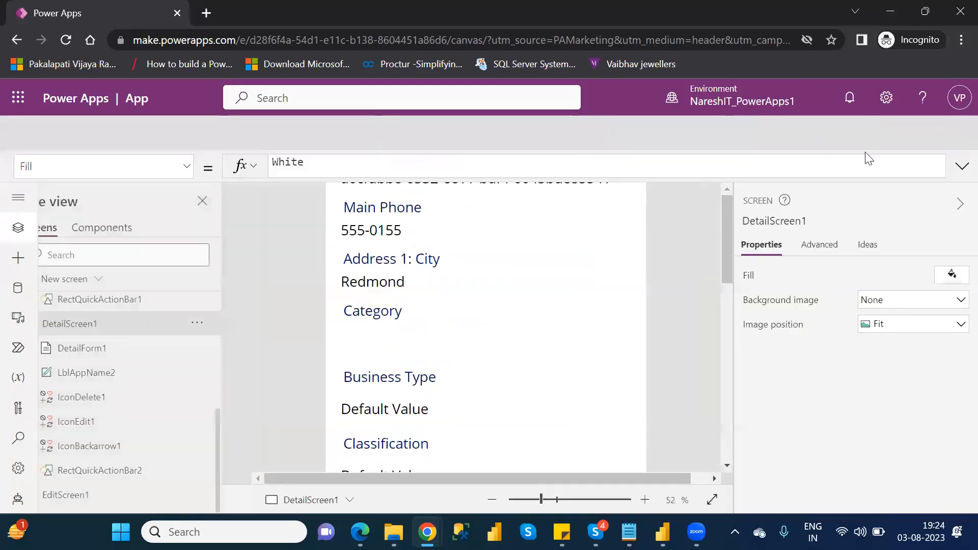
Step: Expand EditScreen1 in the screen hierarchy and select its EditForm1
left_click(645, 371)
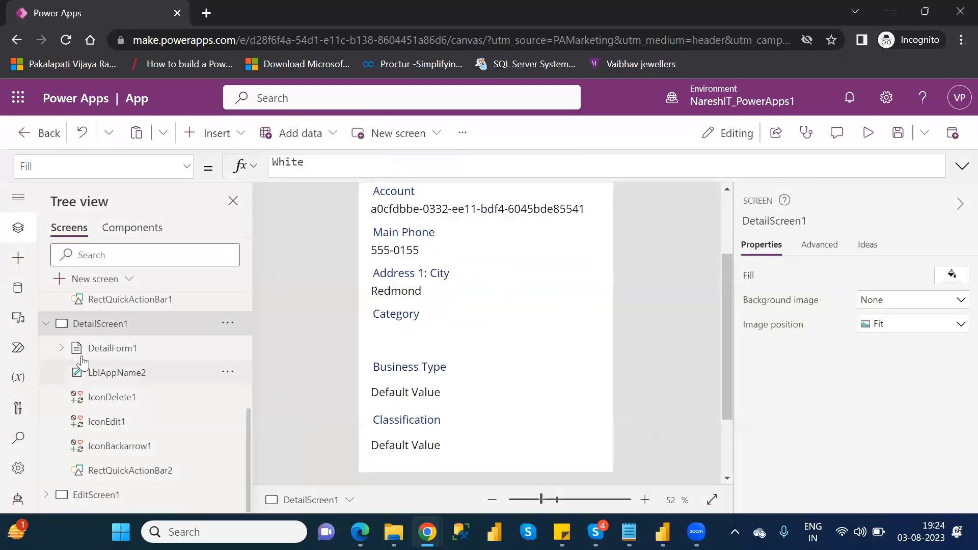
left_click(61, 349)
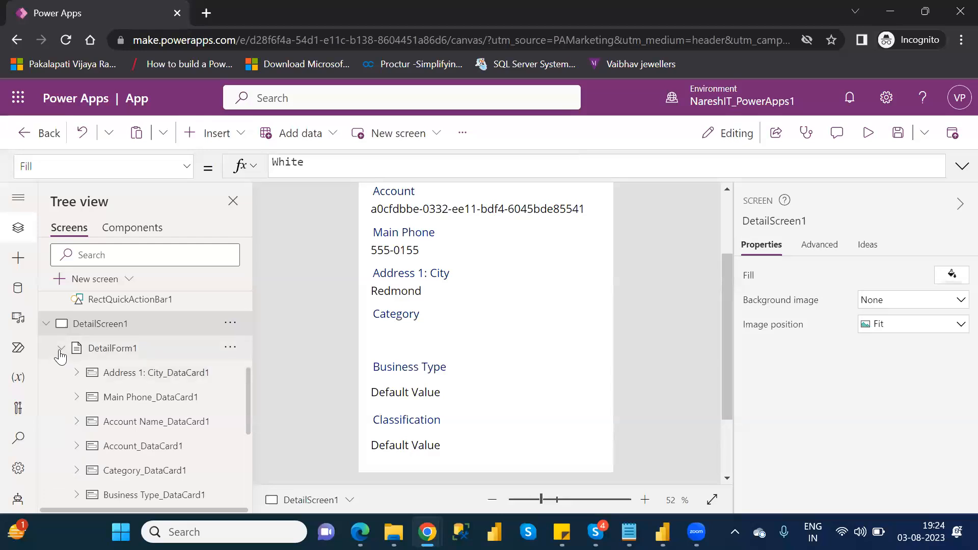
left_click(61, 350)
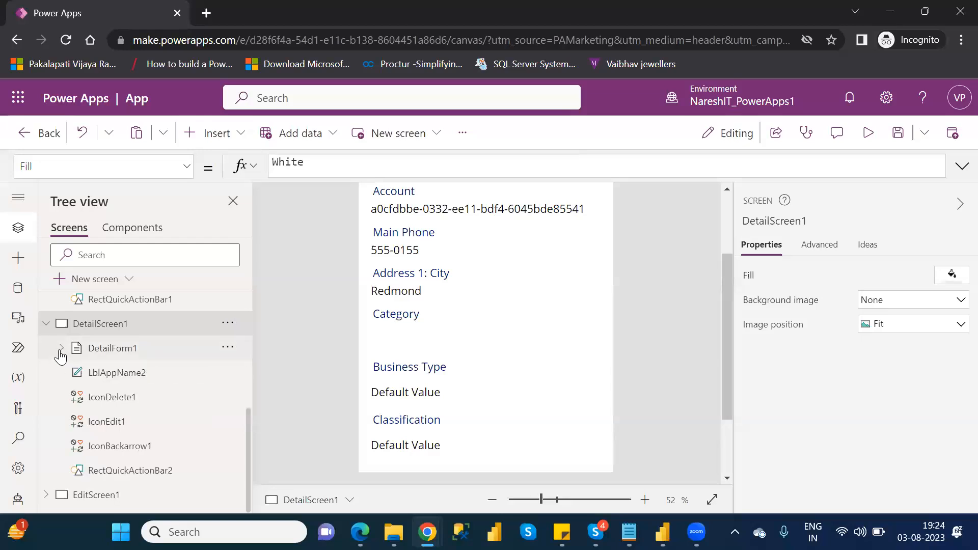
left_click(45, 497)
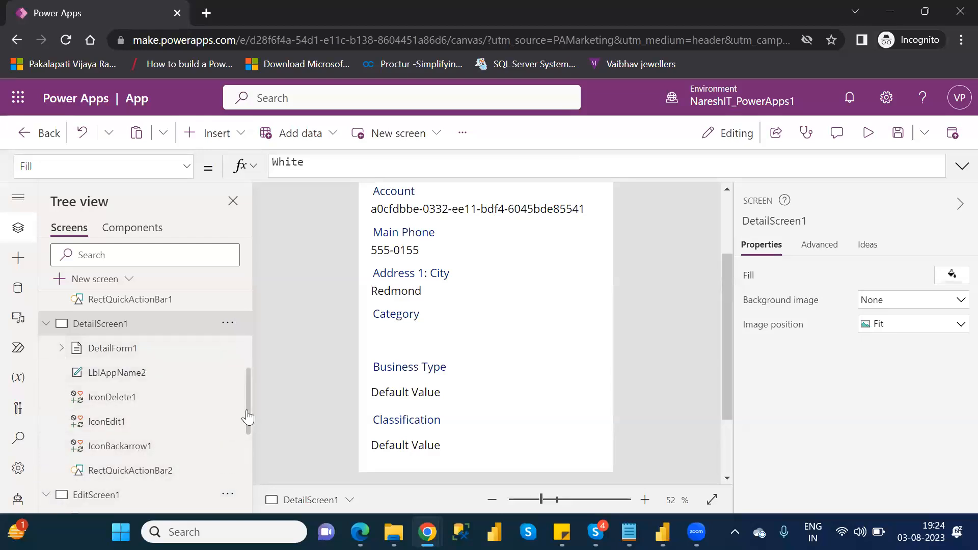
left_click_drag(248, 418, 247, 465)
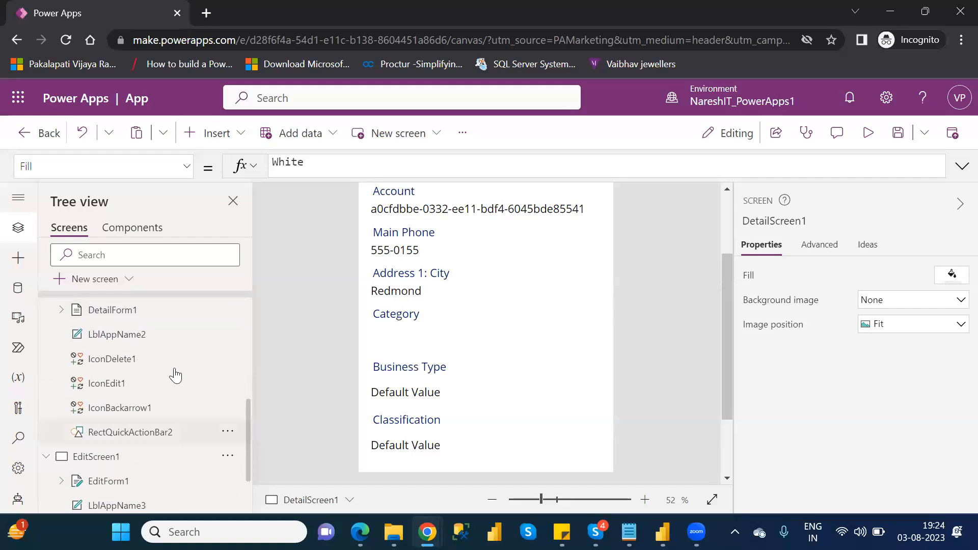
left_click(120, 315)
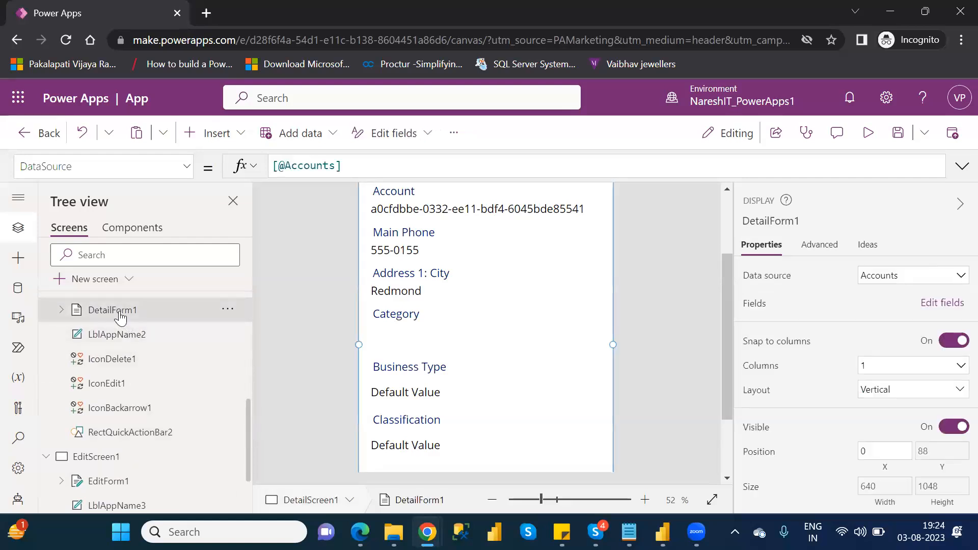
left_click(103, 461)
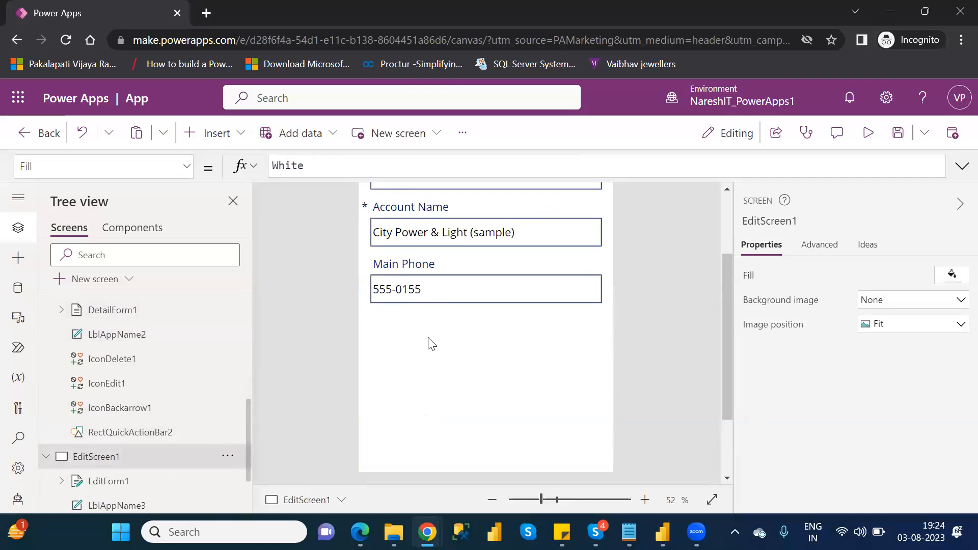
left_click(117, 482)
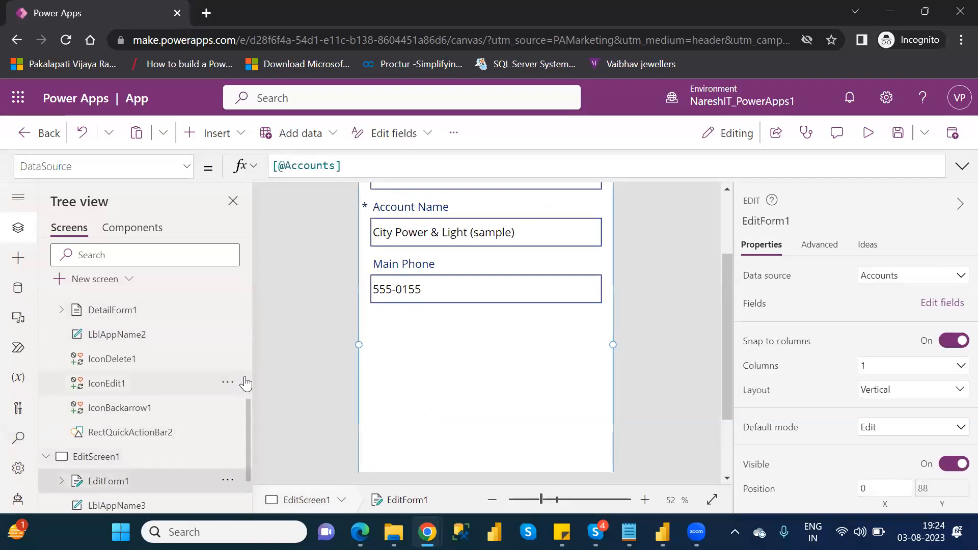
Step: Collapse BrowseScreen1 and DetailScreen1 in the screen hierarchy, keeping EditForm1 selected
scroll(249, 378, "up", 3)
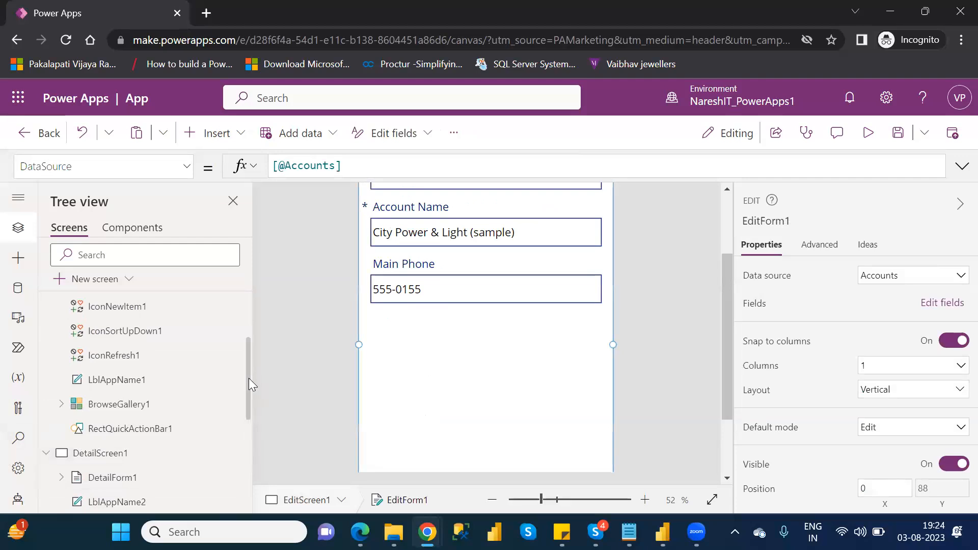
scroll(249, 319, "up", 2)
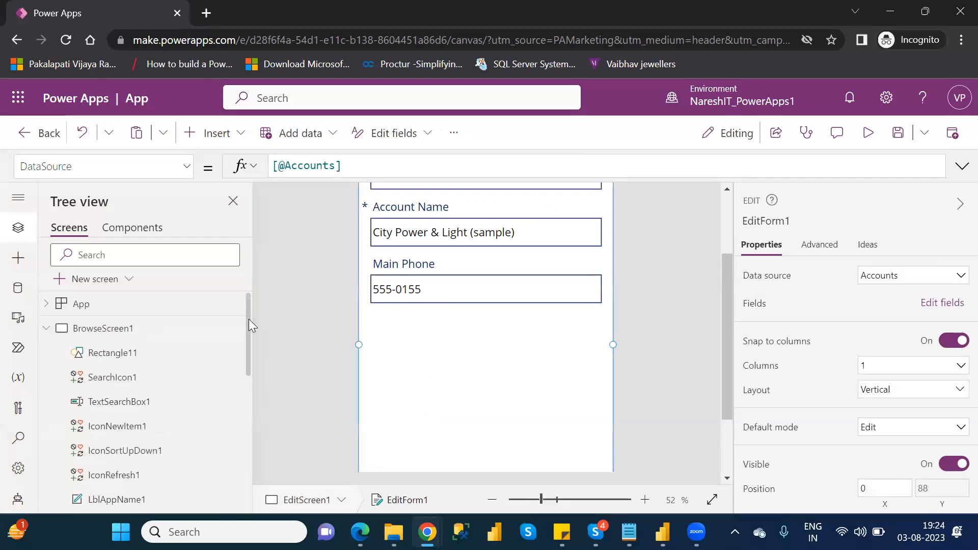
left_click(46, 330)
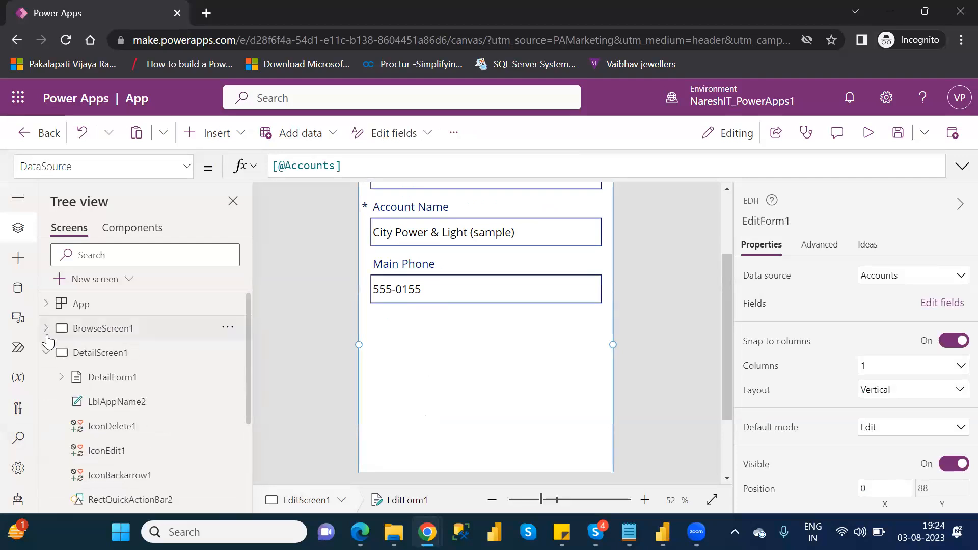
left_click(47, 352)
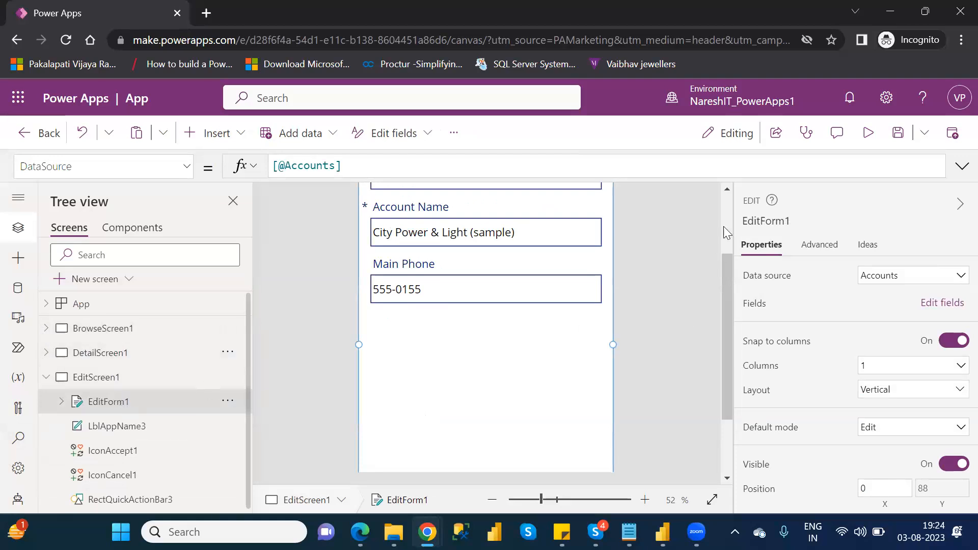
Step: Add the Account field to EditForm1
scroll(723, 226, "up", 2)
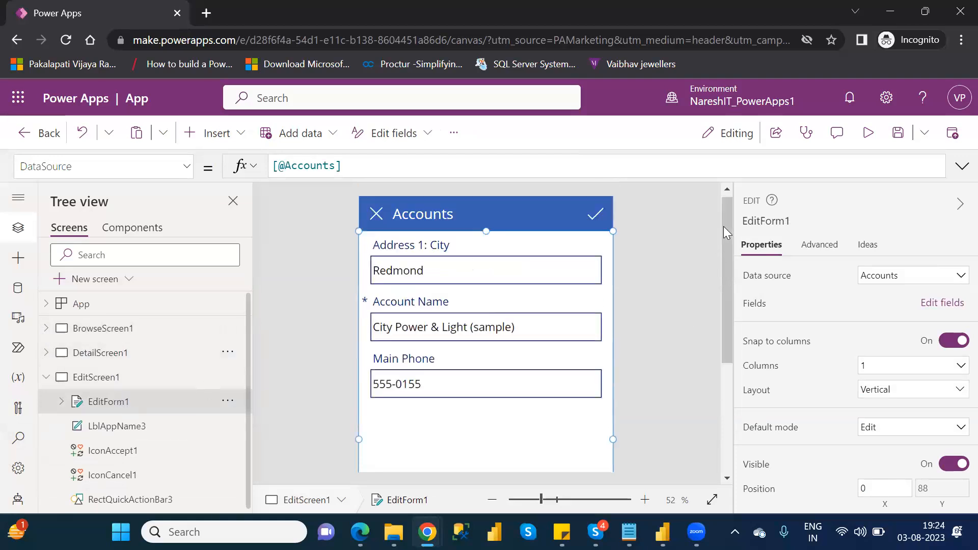
left_click(945, 304)
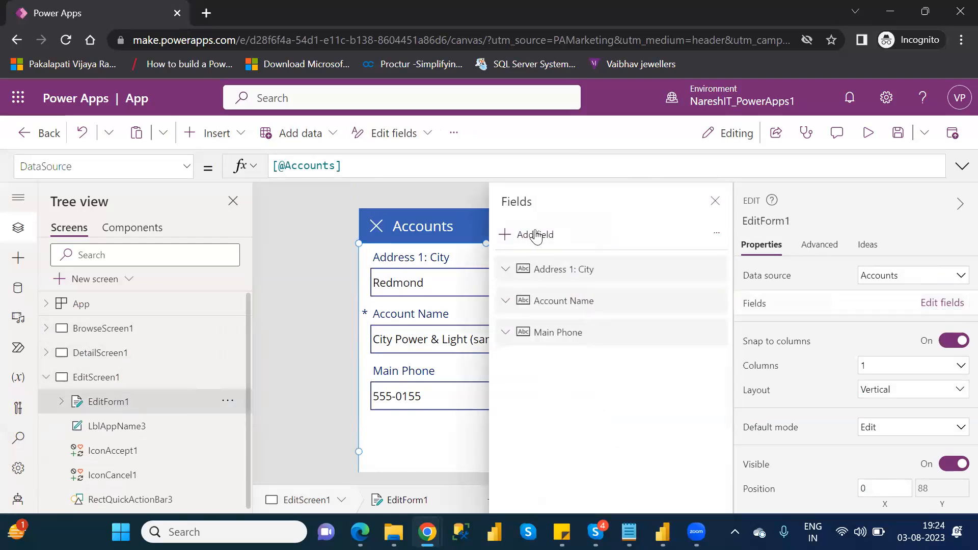
left_click(535, 236)
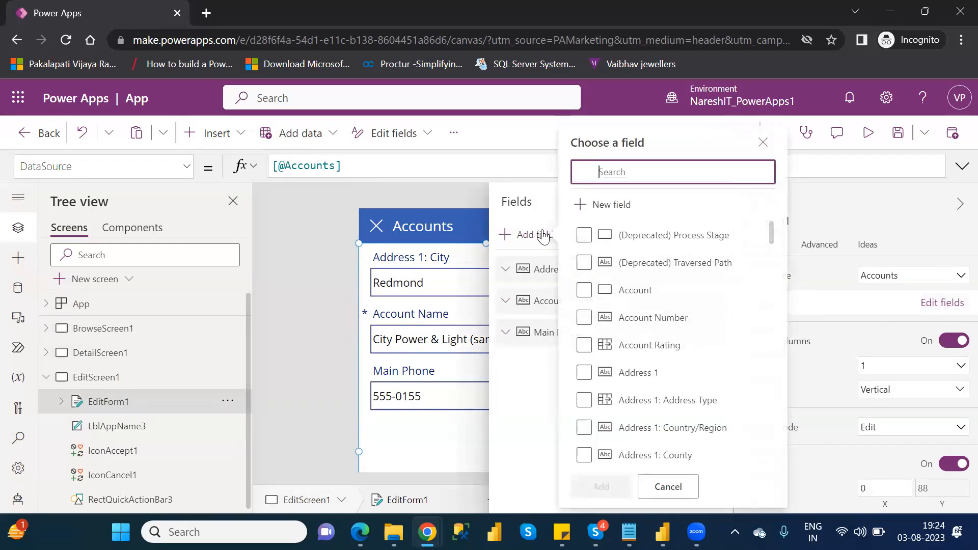
left_click(601, 293)
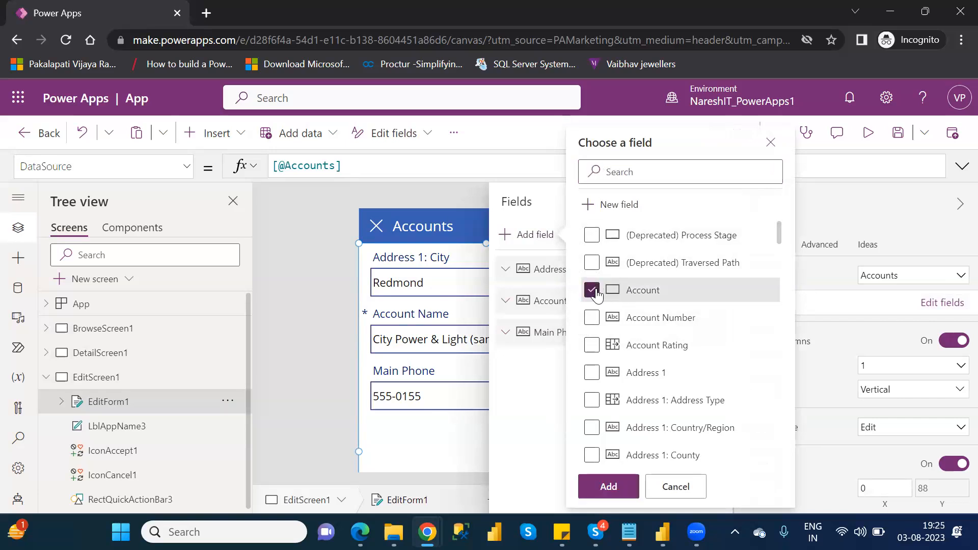
left_click(611, 492)
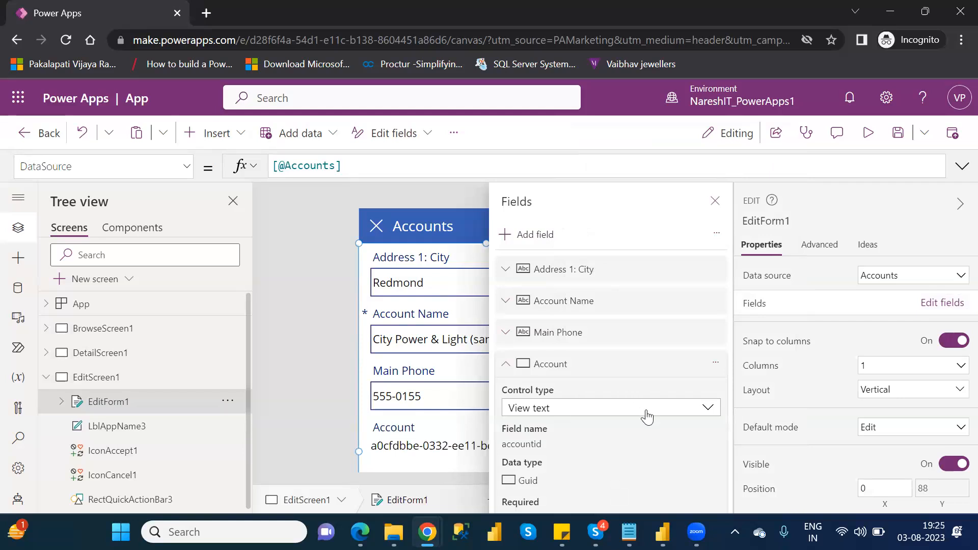
Step: Check which control types are available for the Account field of EditForm1
left_click(545, 416)
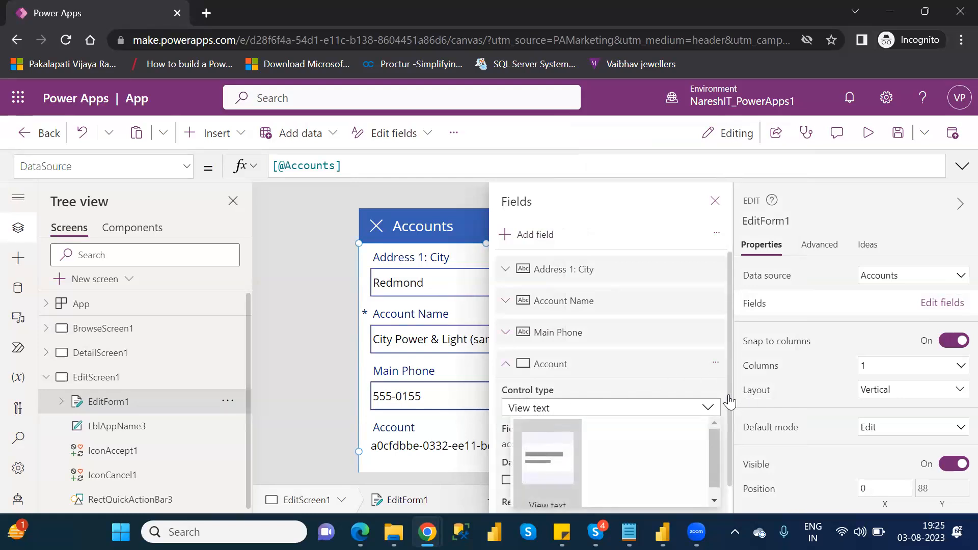
scroll(730, 403, "down", 1)
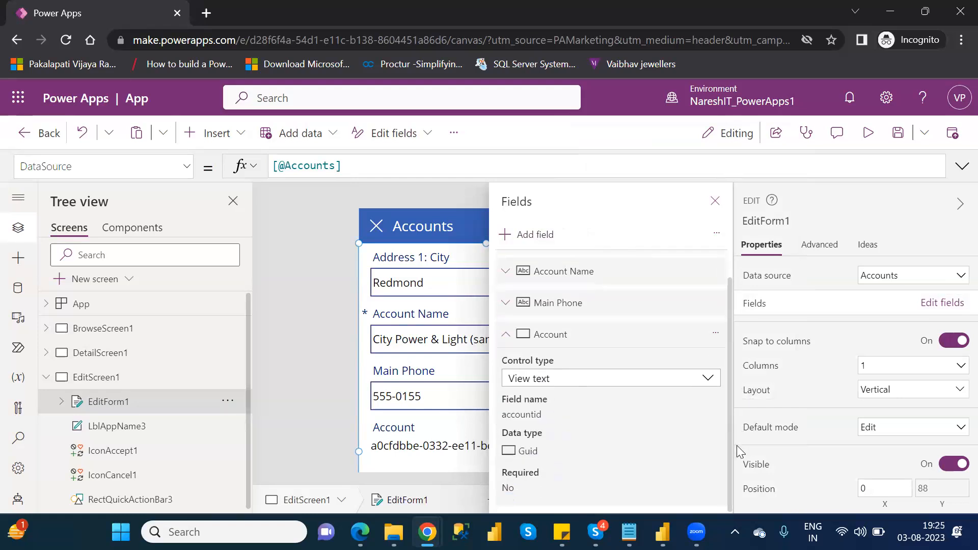
left_click(708, 387)
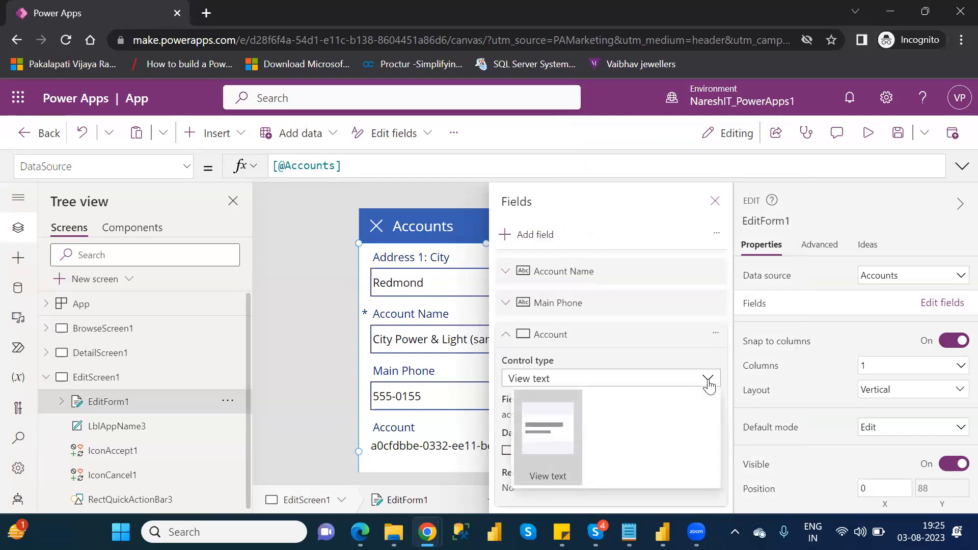
Step: Change the control type of the Address 1: City field in EditForm1 to View text and close the field list
left_click(594, 338)
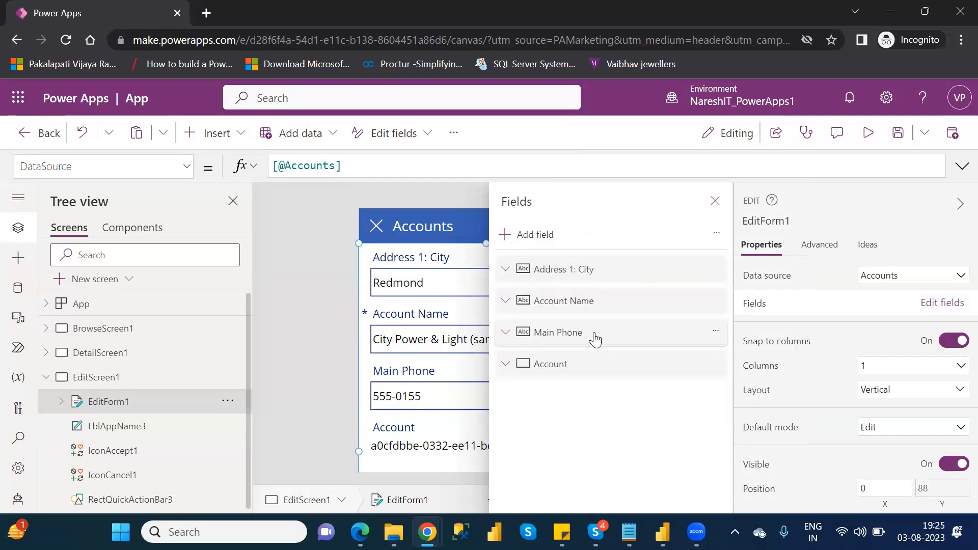
left_click(507, 270)
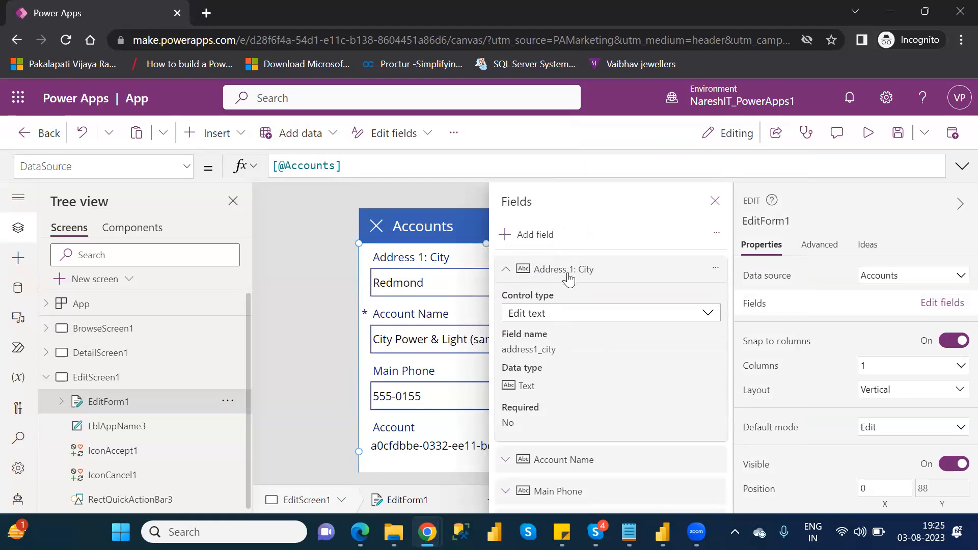
left_click(572, 315)
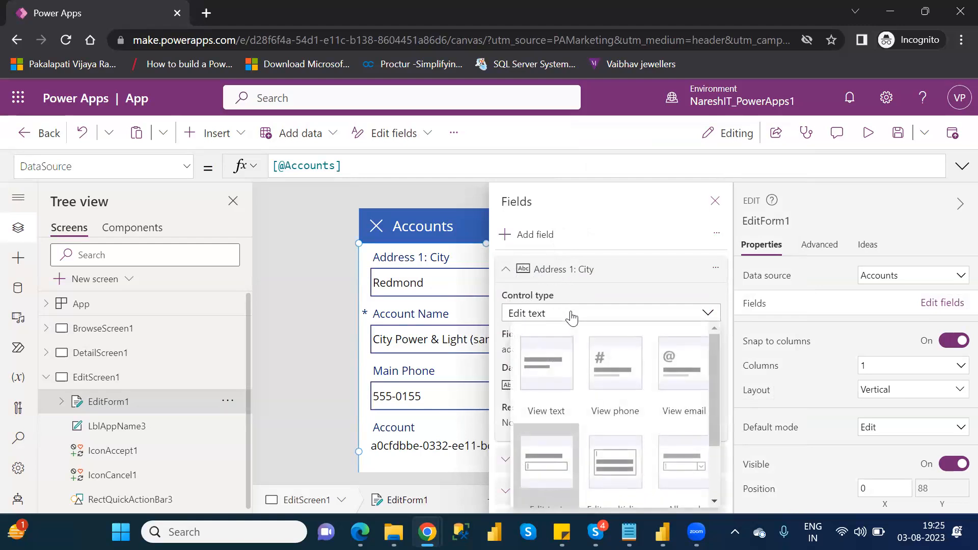
left_click(560, 377)
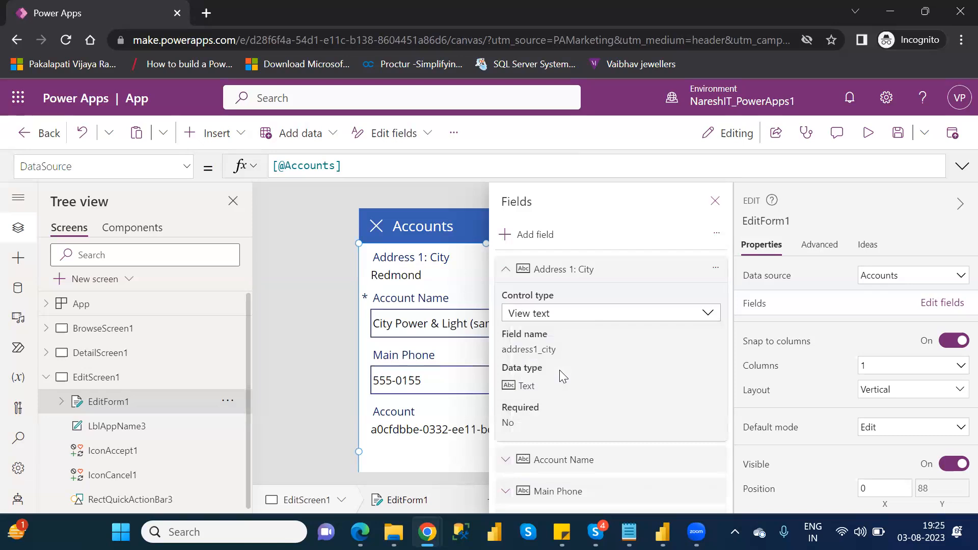
left_click(715, 203)
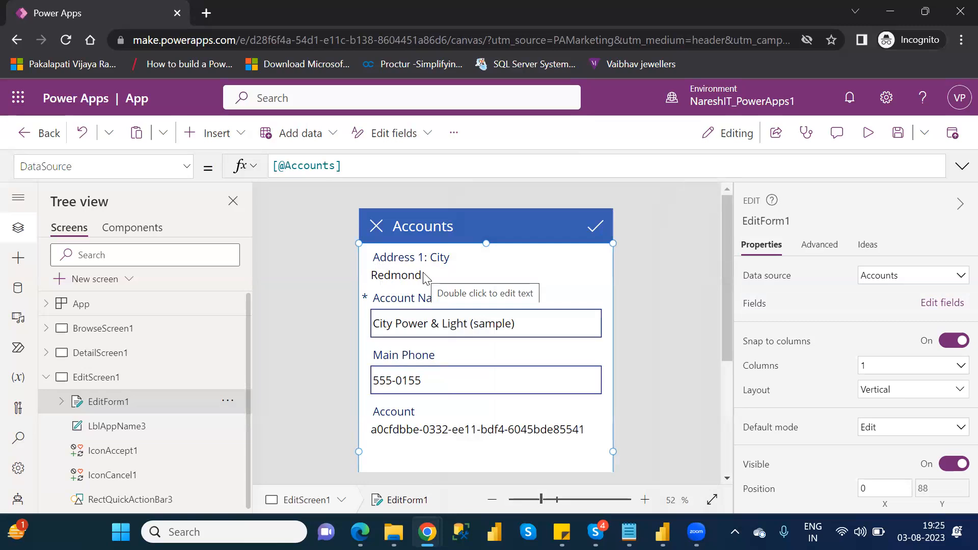
Step: Set the Address 1: City field's control type in EditForm1 back to Edit text
left_click(939, 304)
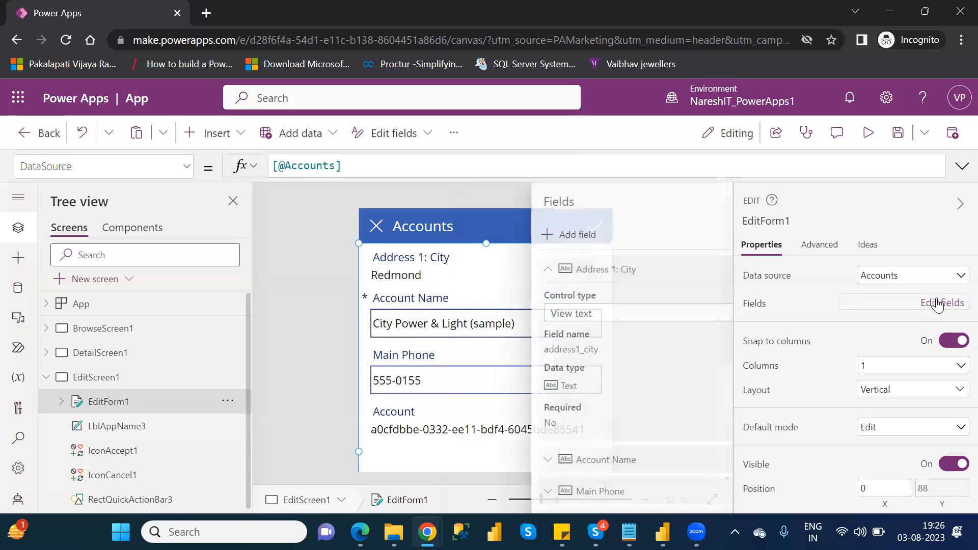
left_click(572, 319)
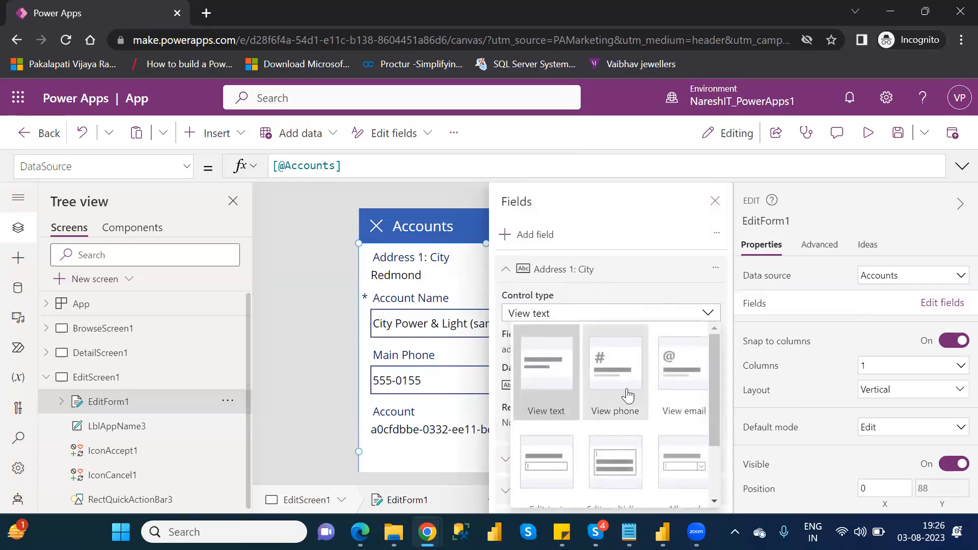
left_click_drag(716, 410, 715, 443)
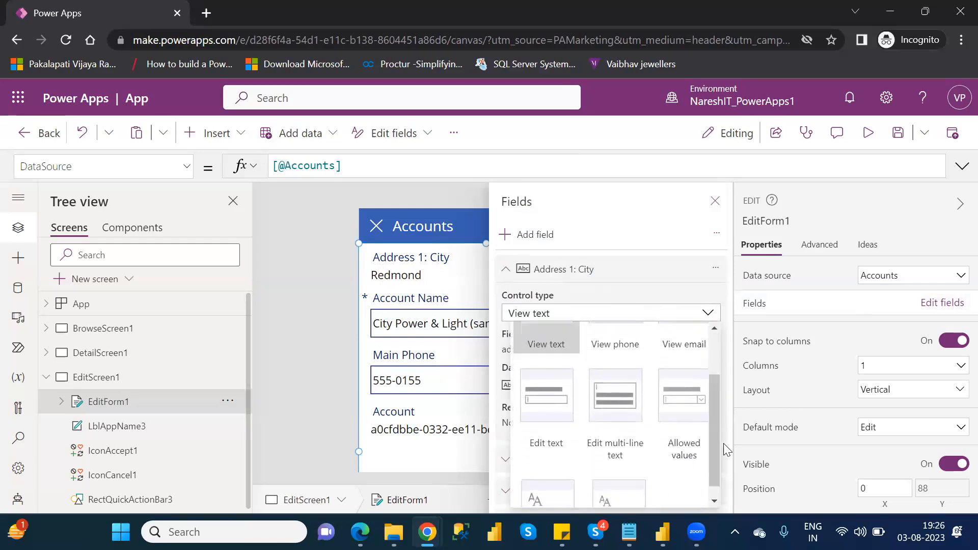
left_click(540, 397)
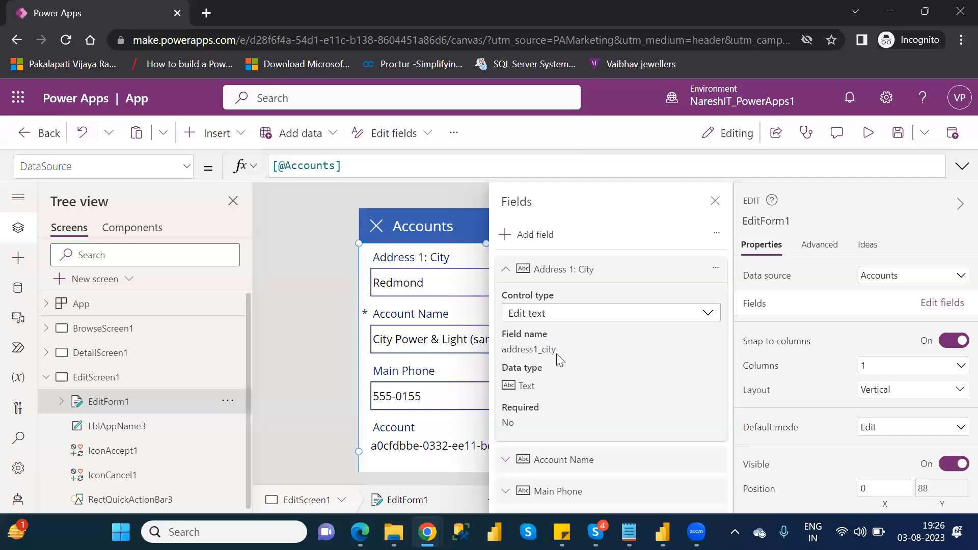
left_click(715, 201)
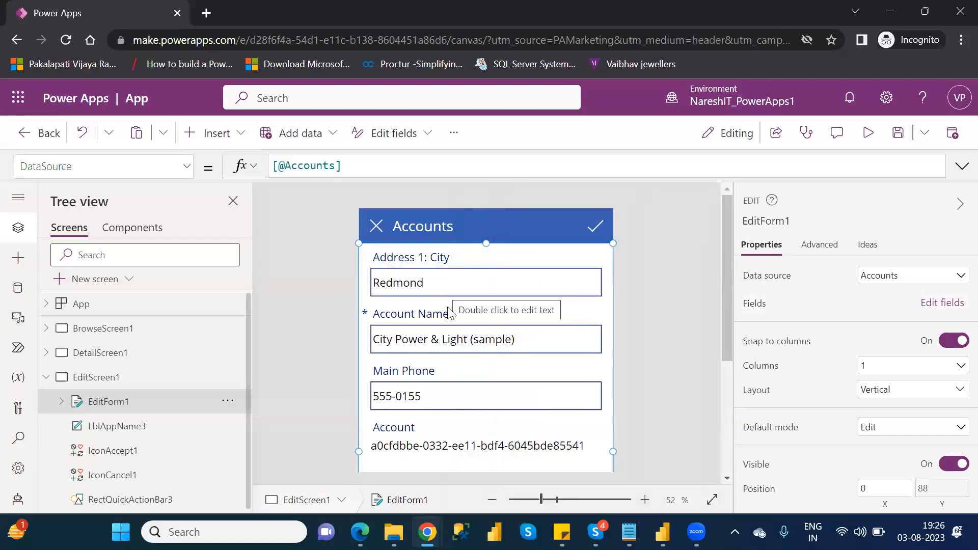
Step: Preview the app, append 123 to the account name City Power & Light (sample), submit the record and exit the preview
left_click(536, 340)
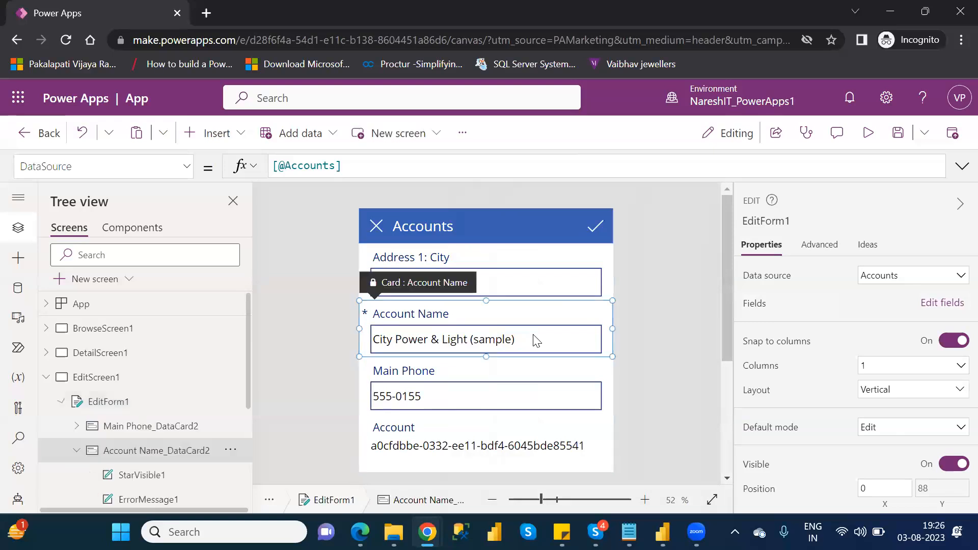
left_click(529, 340)
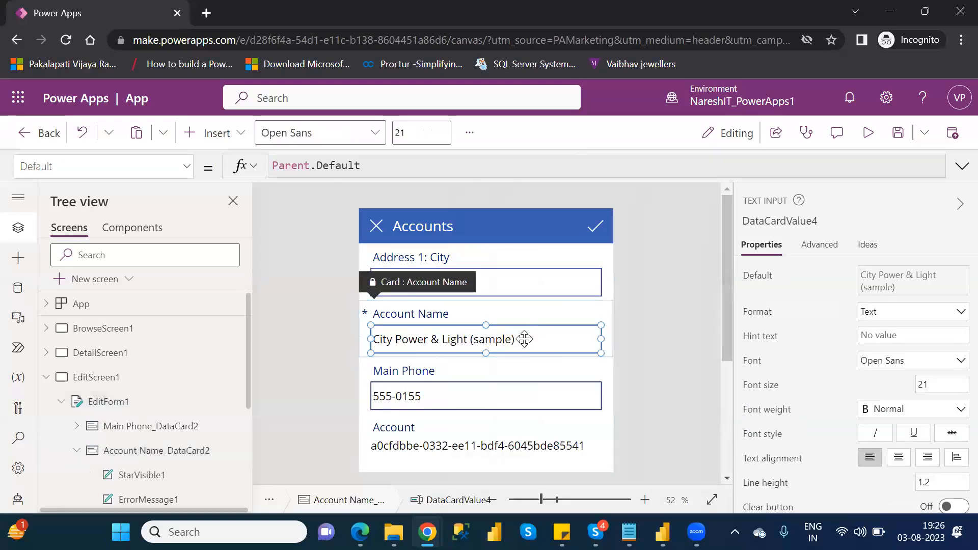
left_click(872, 147)
left_click(503, 230)
left_click(530, 238)
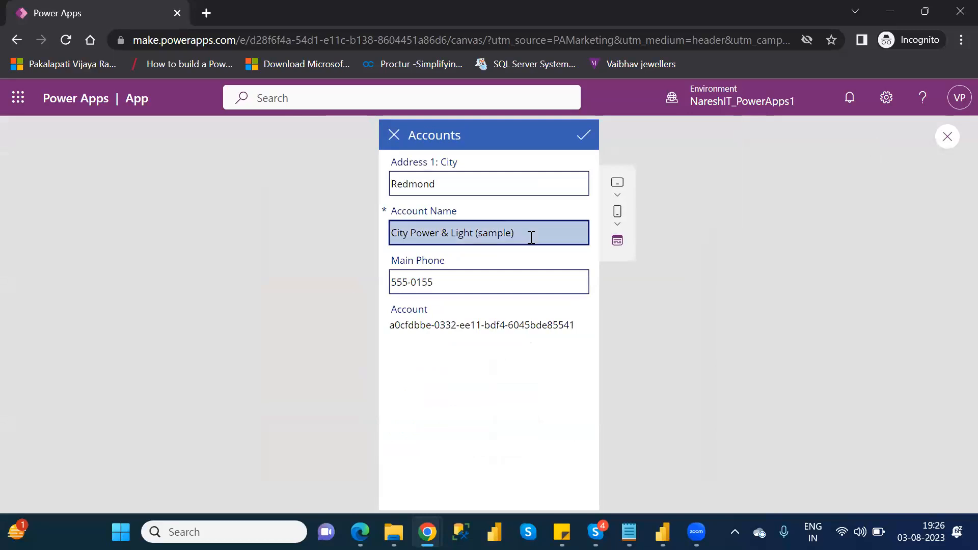
type("123")
left_click(578, 134)
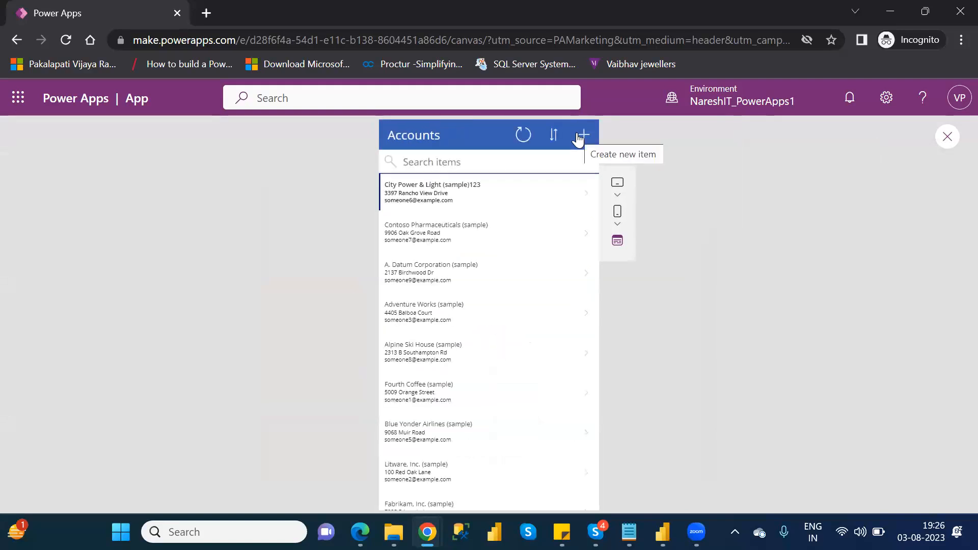
left_click(946, 136)
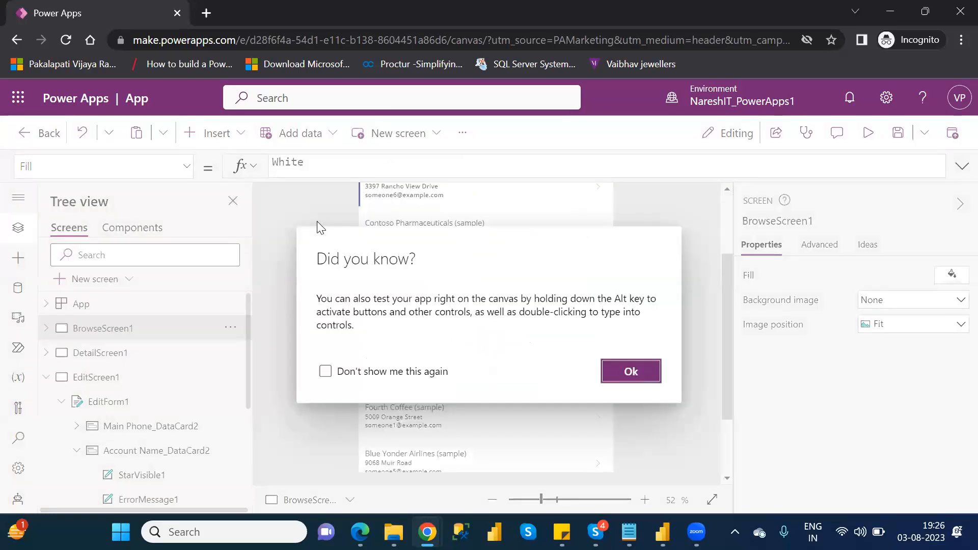
left_click(630, 371)
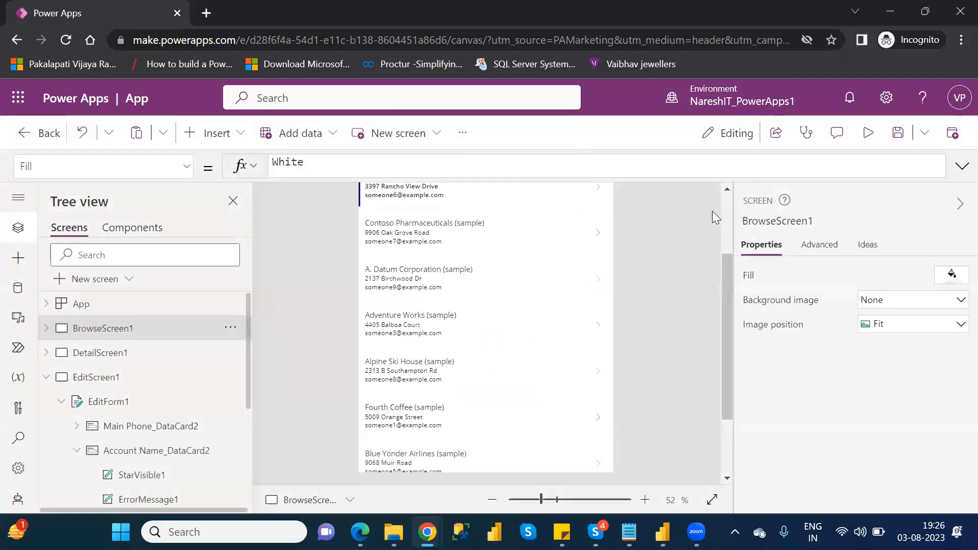
Step: Save the app under the name NareshIT_Demo
left_click(899, 135)
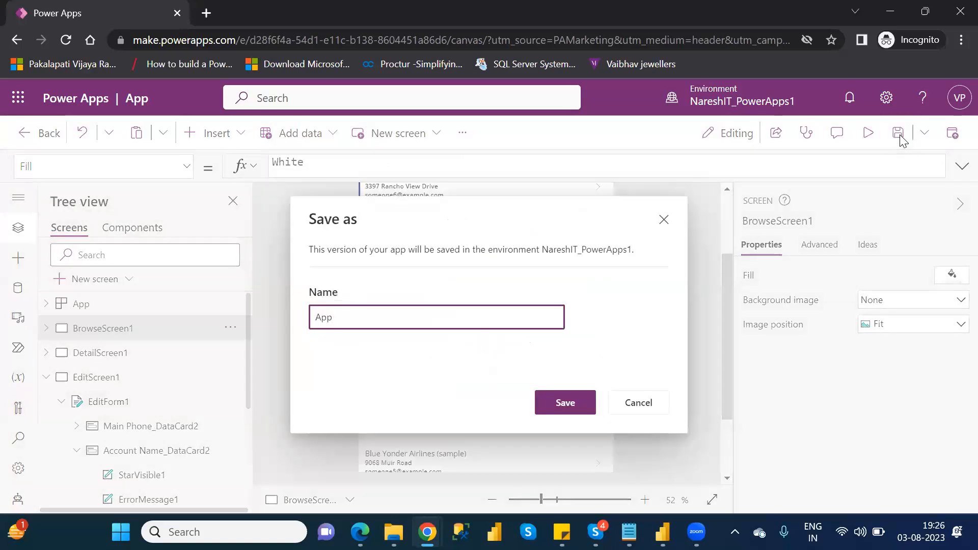
left_click(661, 407)
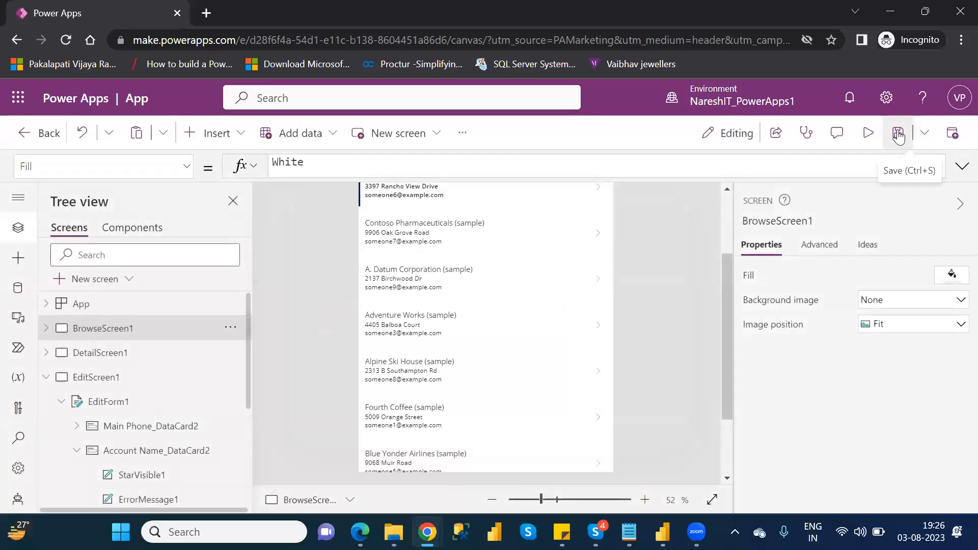
left_click(898, 134)
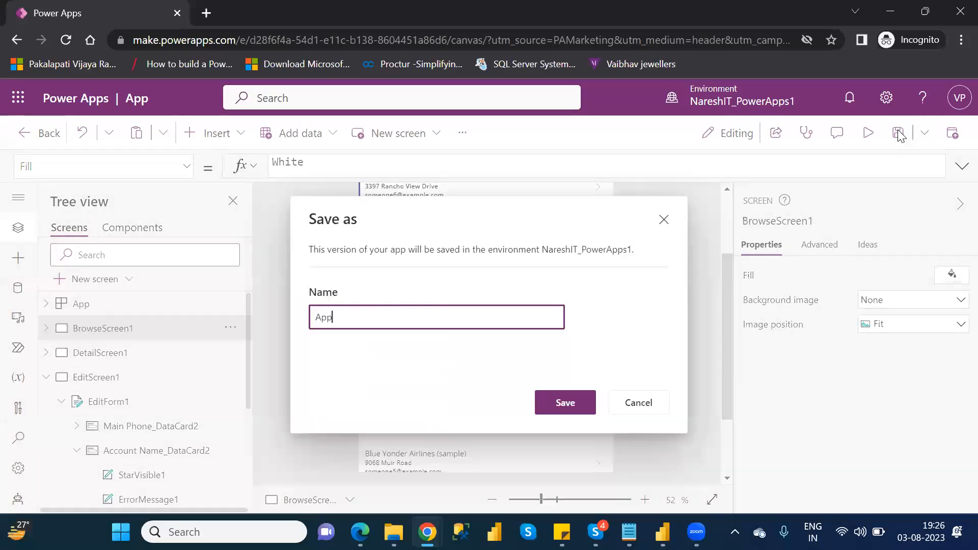
double_click(322, 319)
type("Nare")
type("sj")
key("BackSpace")
type("hit")
key("BackSpace")
key("BackSpace")
type("I")
type("t")
type("T_")
type("e")
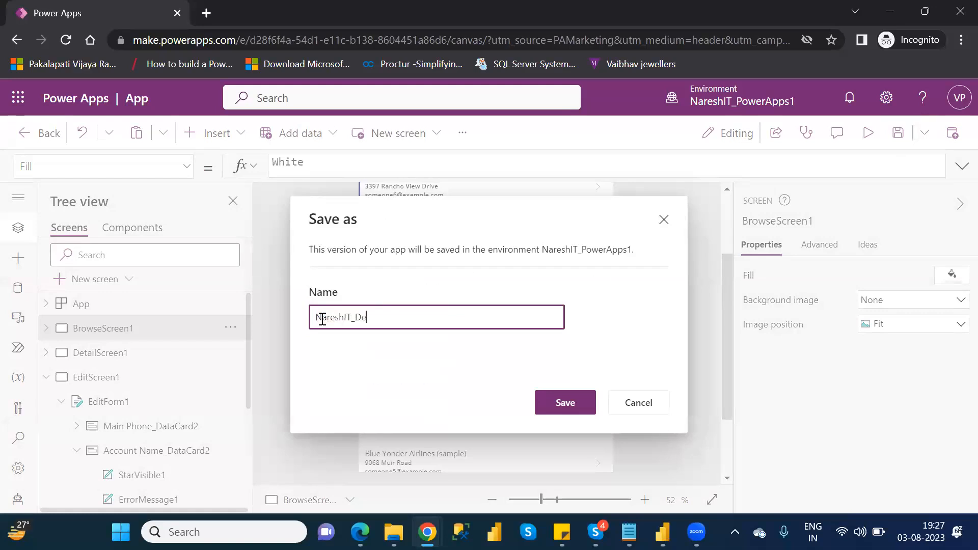
type("mo")
left_click(576, 409)
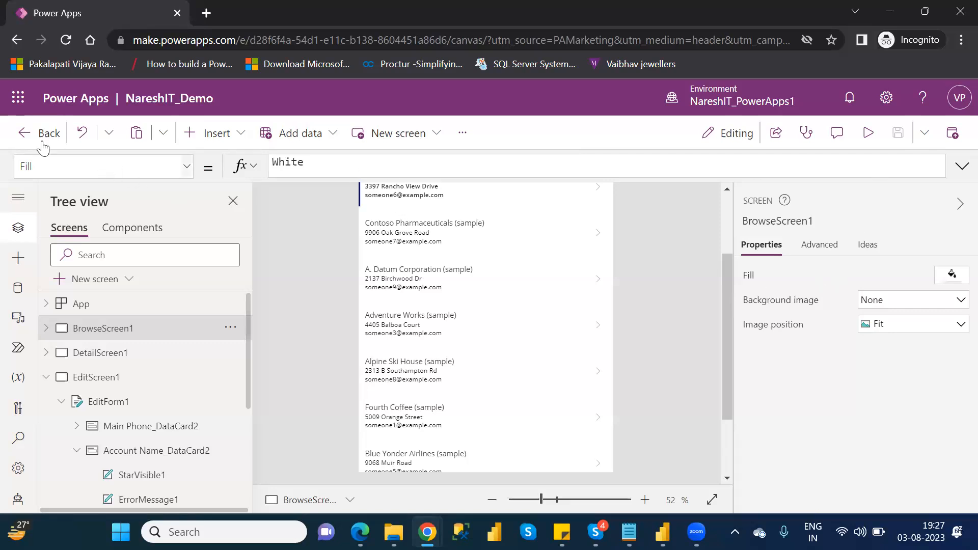
Step: Leave the app editor and open the environment's list of apps
left_click(25, 136)
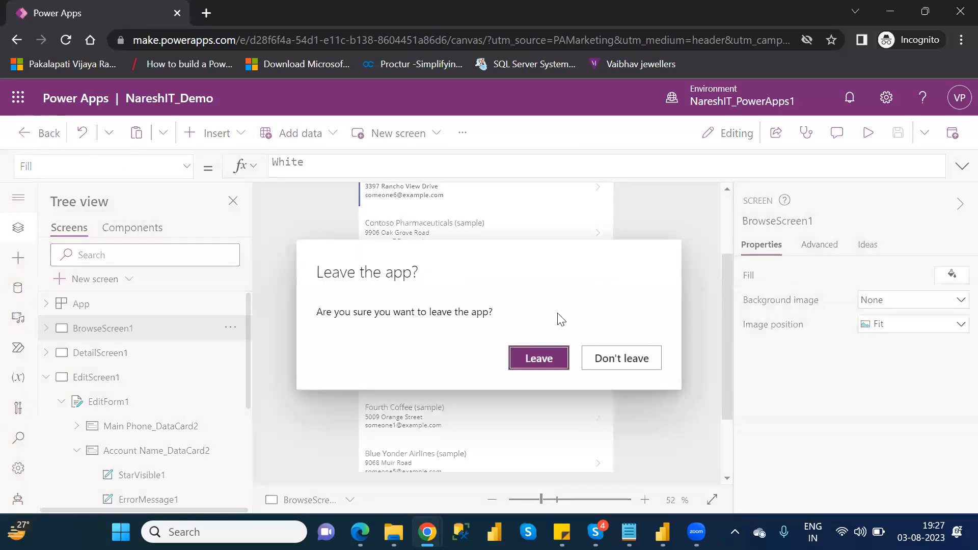
left_click(539, 359)
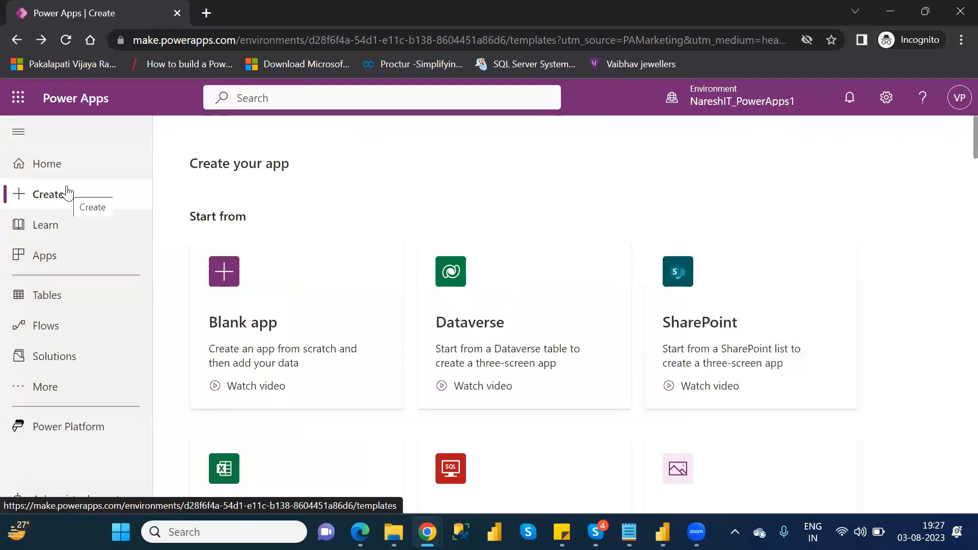
left_click(55, 260)
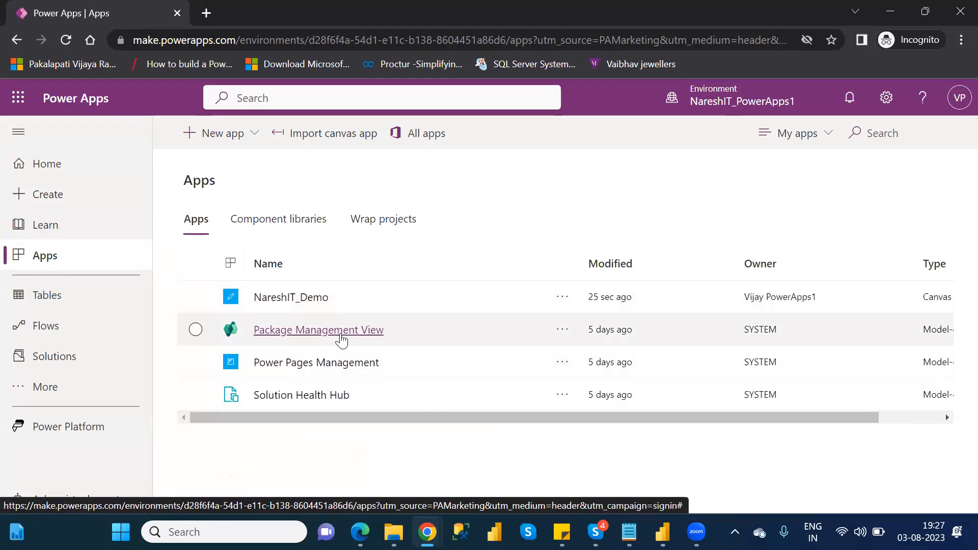
Step: Open the Account table and examine its data for the edited City Power & Light record
left_click(70, 301)
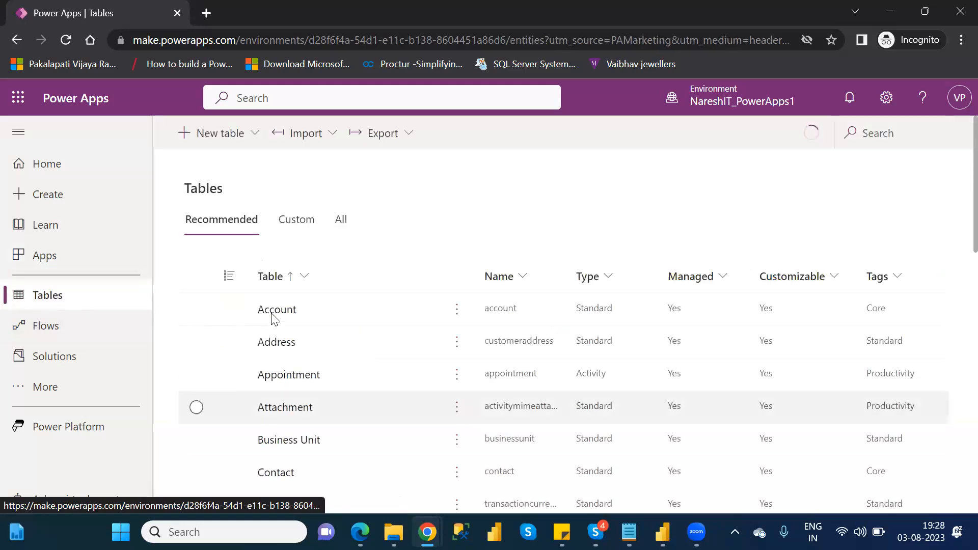
left_click(274, 311)
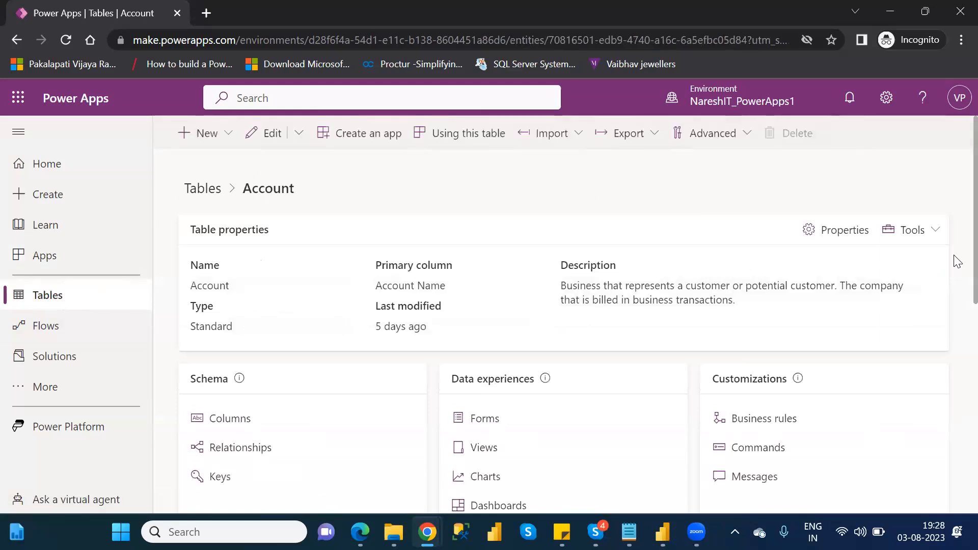
scroll(957, 265, "down", 2)
scroll(957, 387, "down", 4)
scroll(954, 433, "up", 1)
scroll(957, 469, "down", 1)
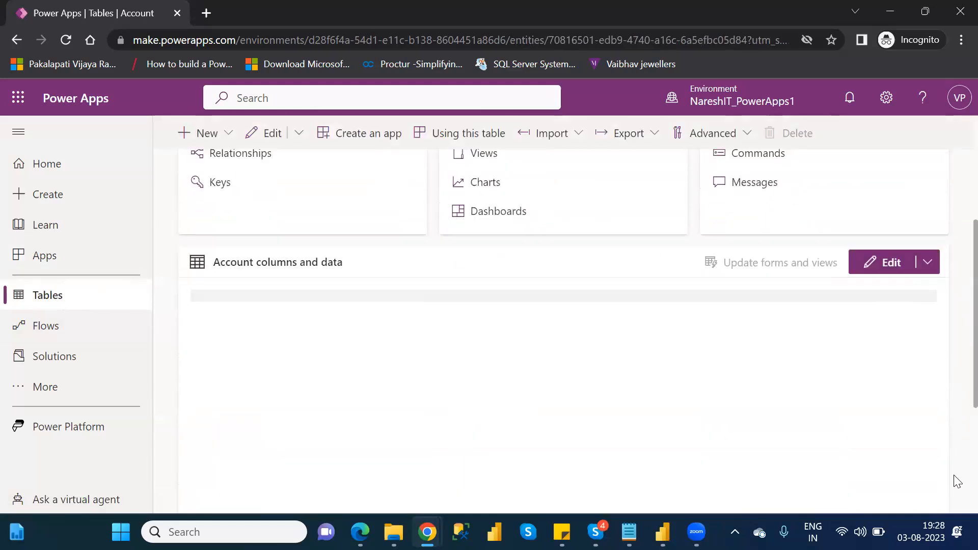
scroll(957, 482, "down", 1)
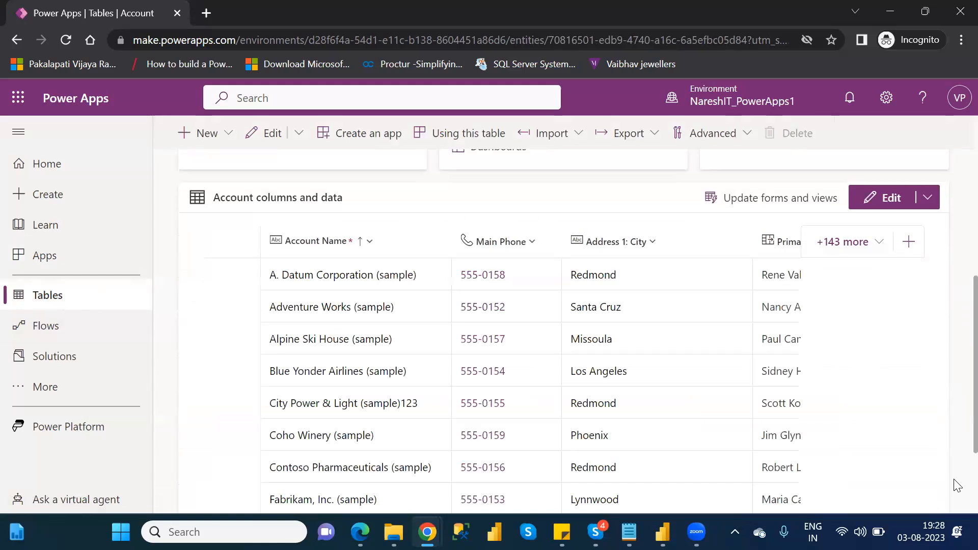
scroll(957, 486, "down", 1)
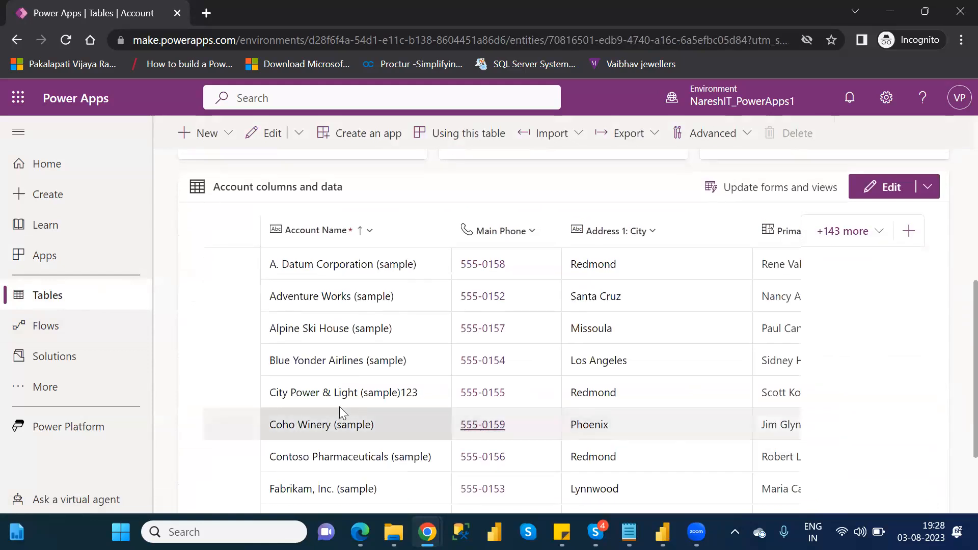
left_click(418, 396)
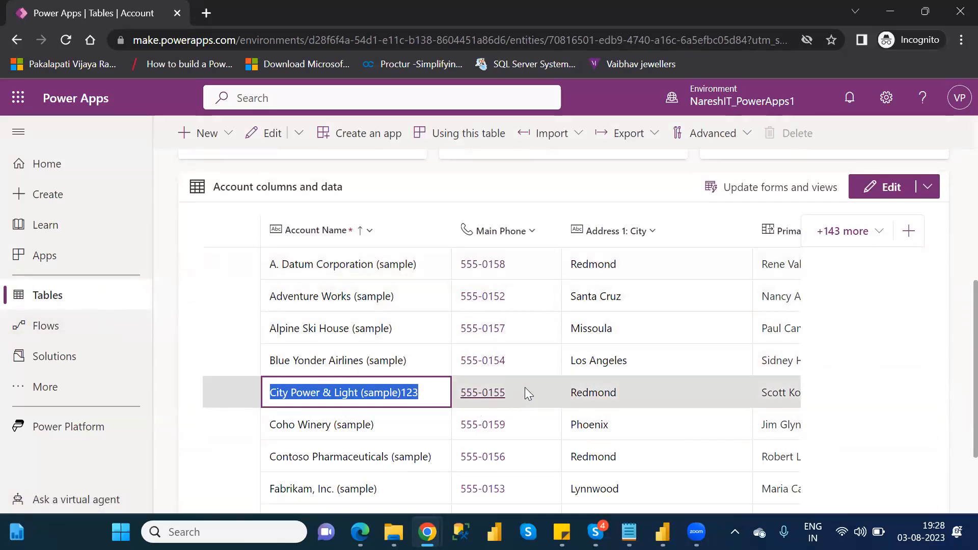
left_click(170, 219)
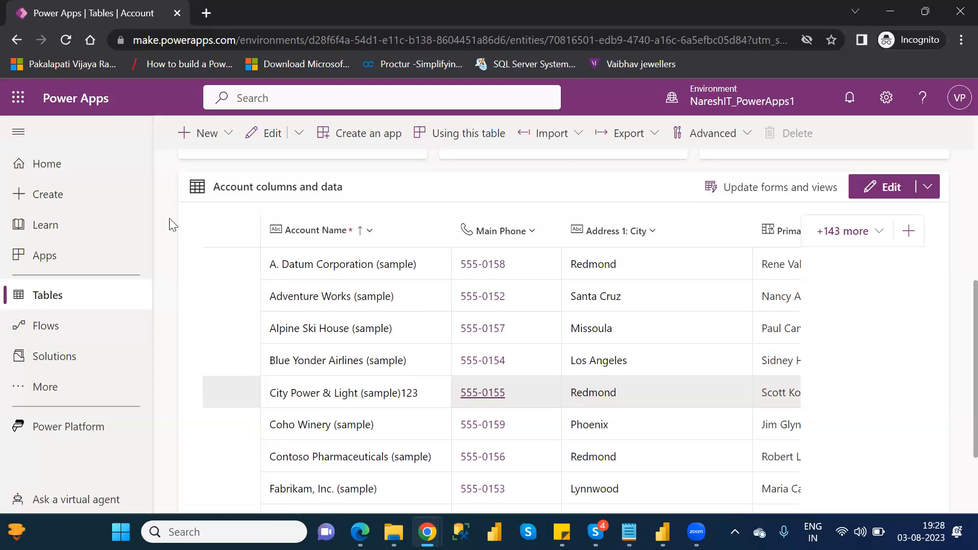
Step: Create a new Dataverse table with the display name Financial Table and save it
left_click(75, 295)
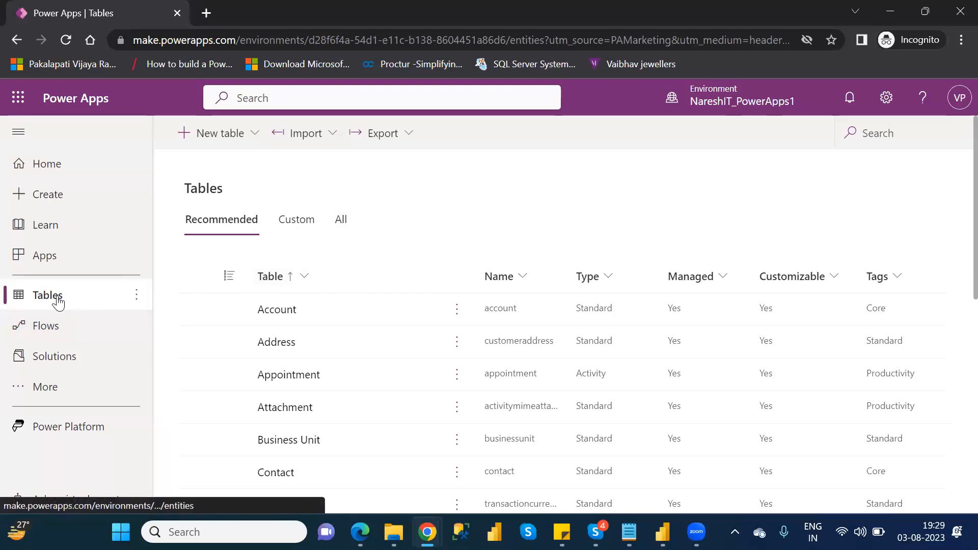
left_click(223, 138)
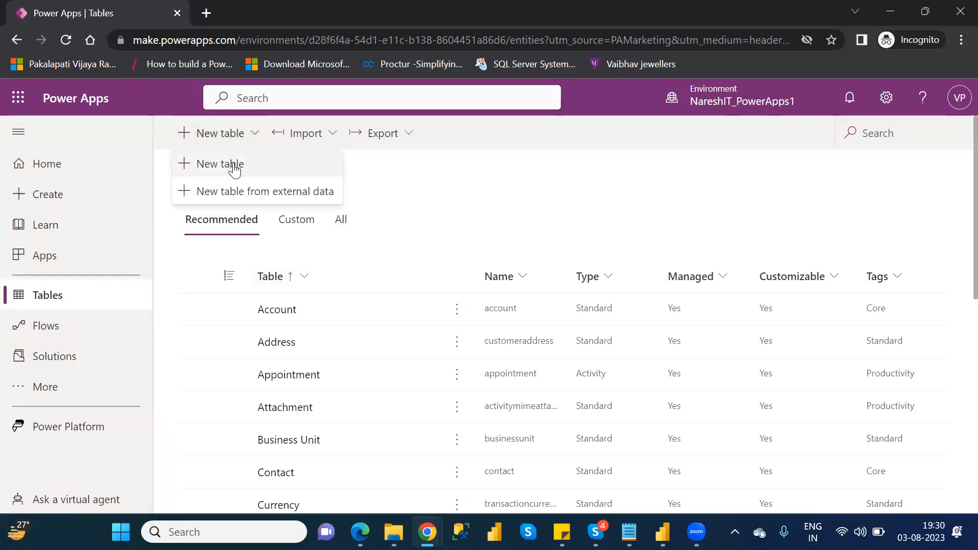
left_click(235, 168)
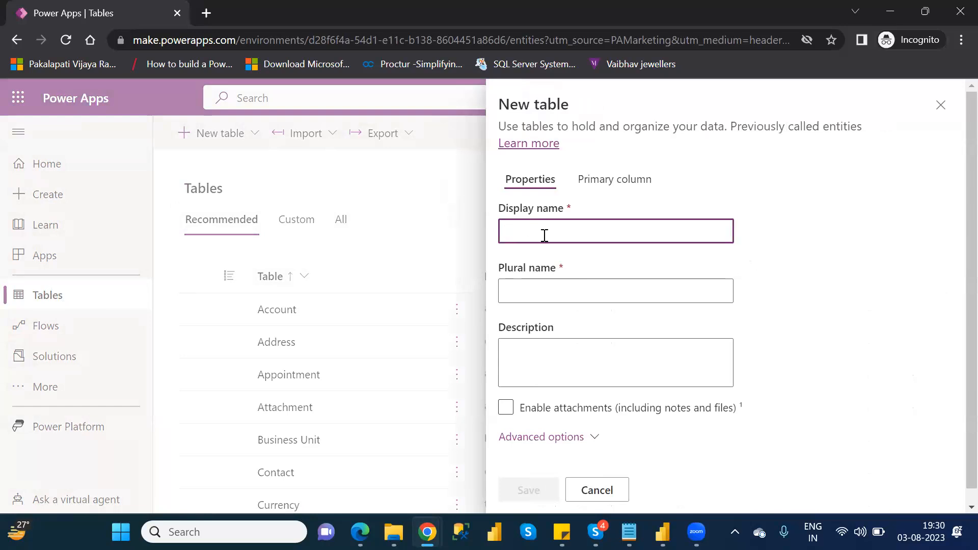
type("Fin")
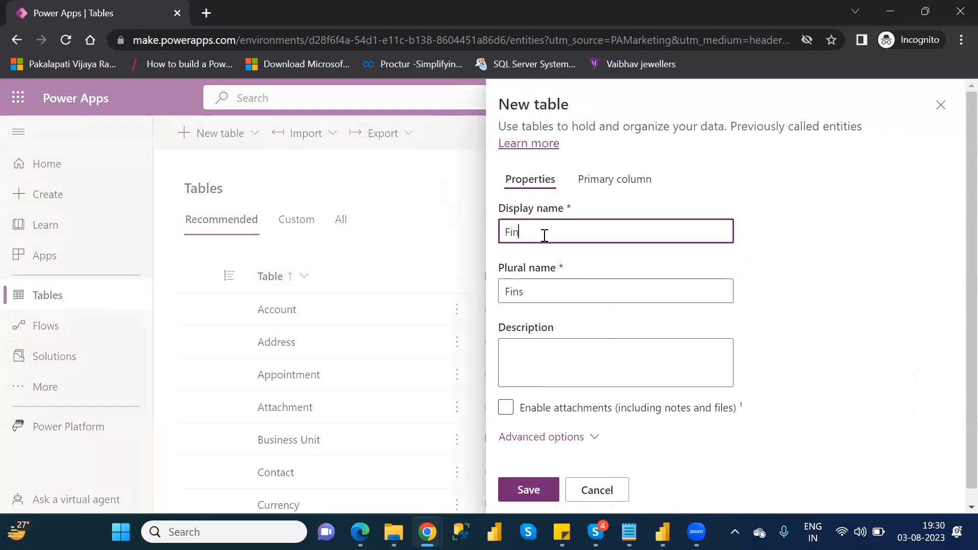
type("ancial Table")
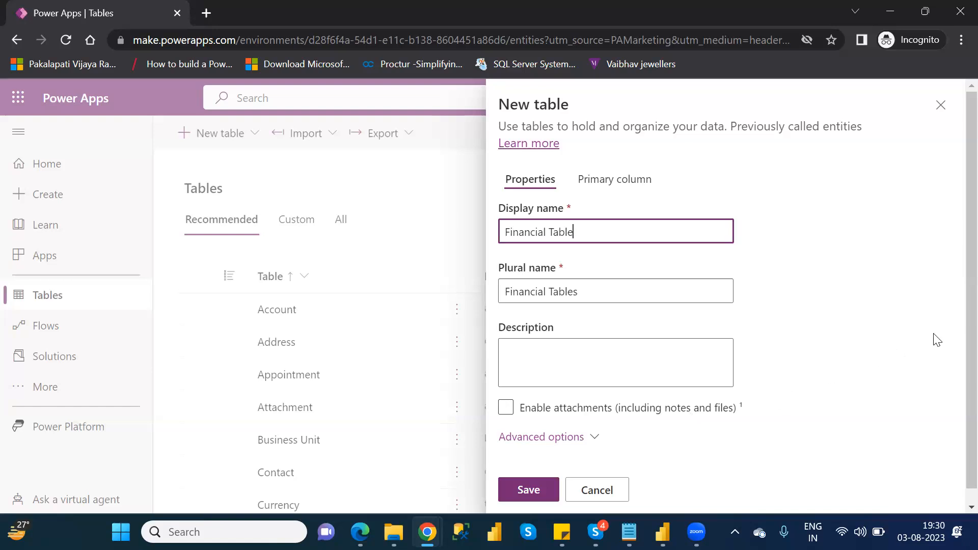
scroll(954, 407, "down", 1)
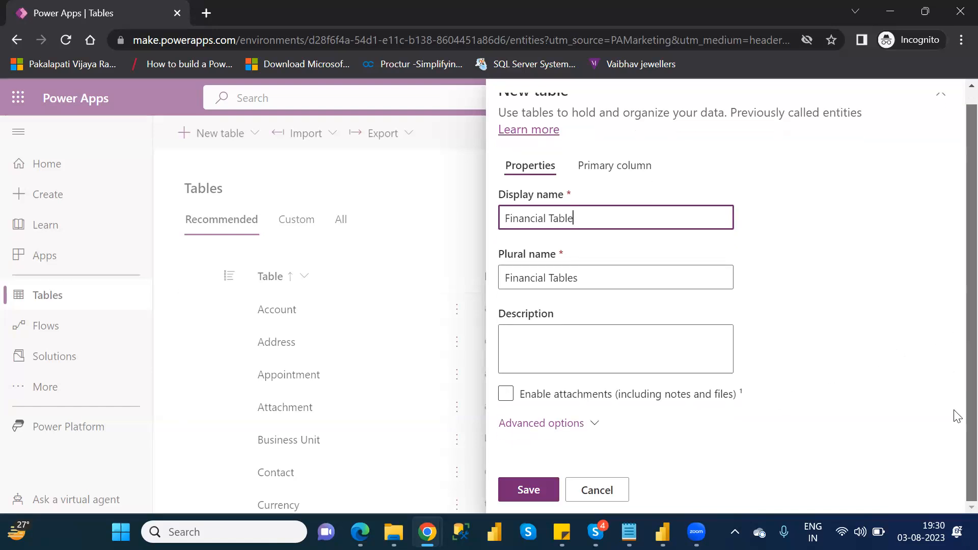
left_click(530, 491)
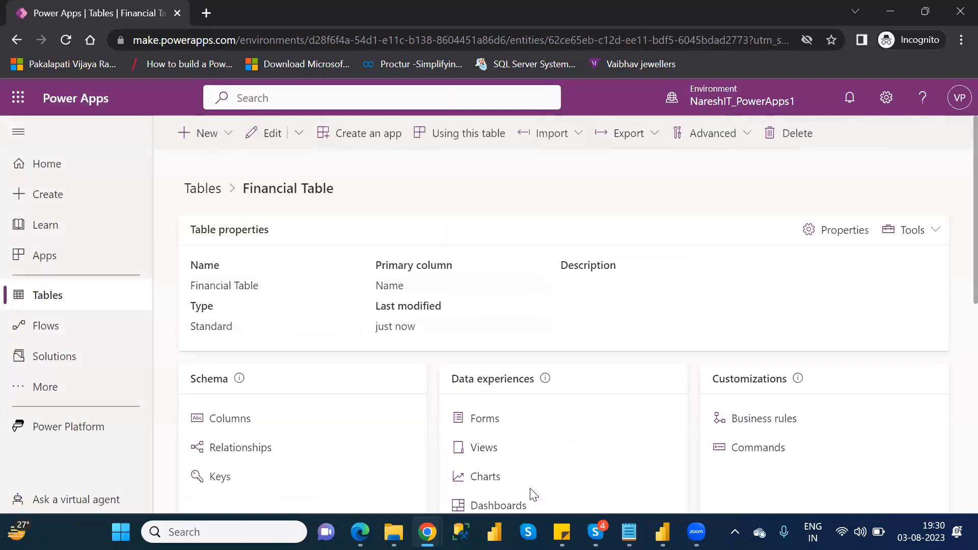
Step: Return to the list of tables, search for "fina", and open Financial Table at its columns and data
left_click(54, 306)
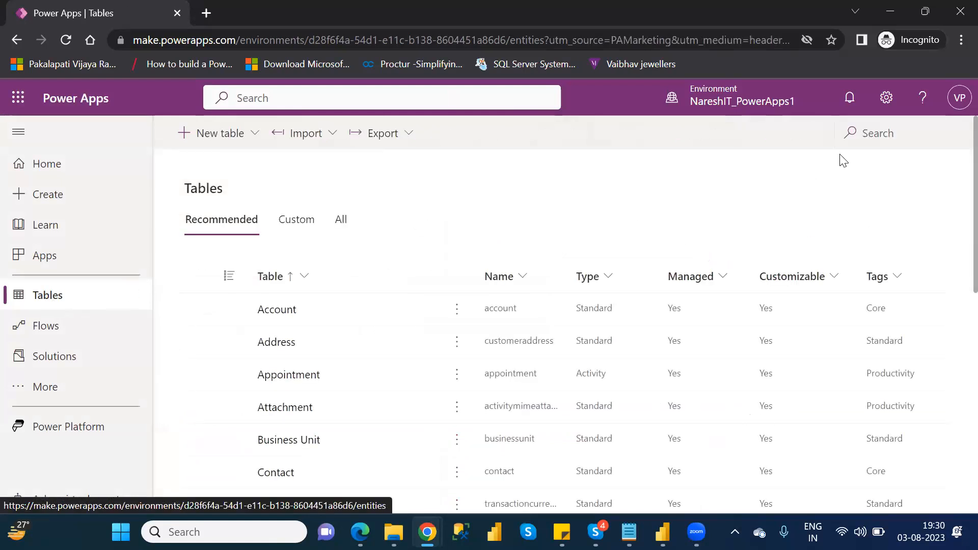
left_click(875, 135)
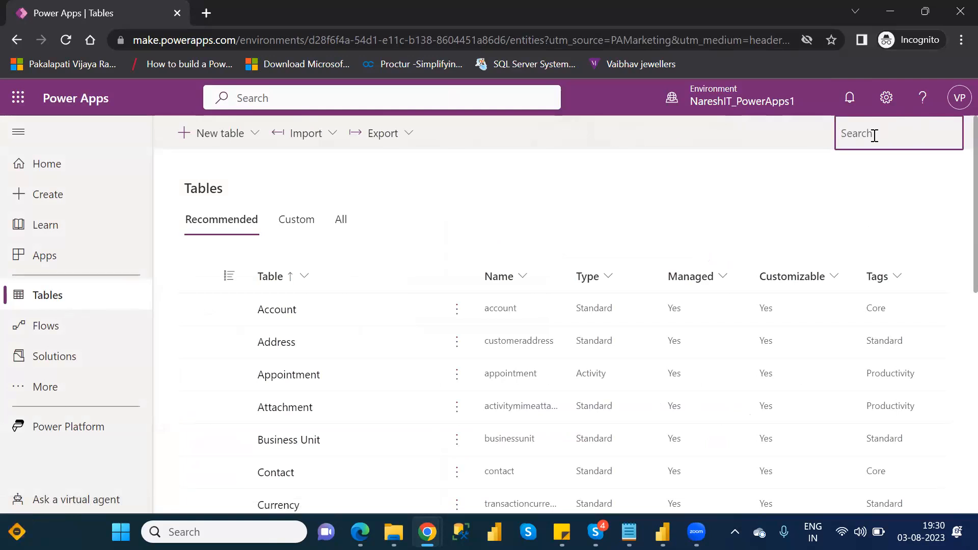
type("fina")
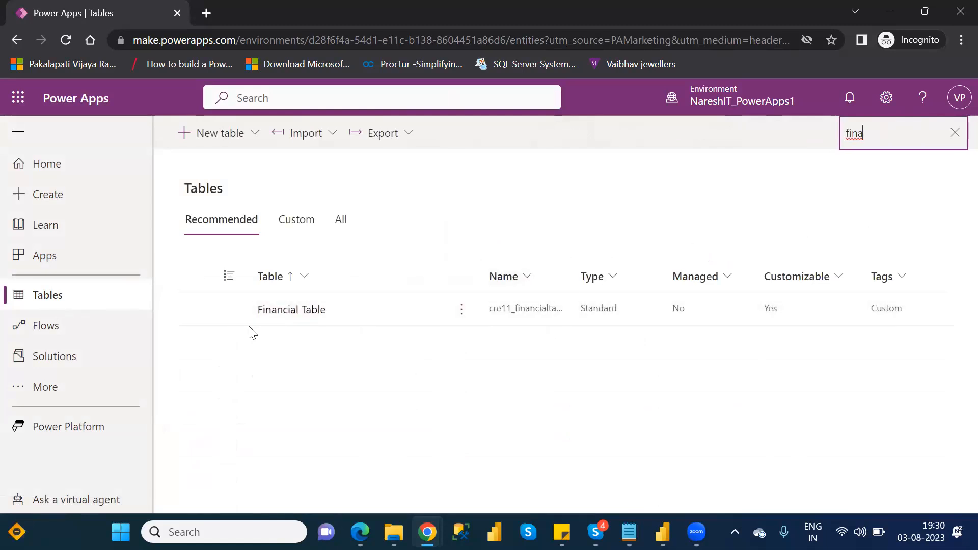
left_click(293, 316)
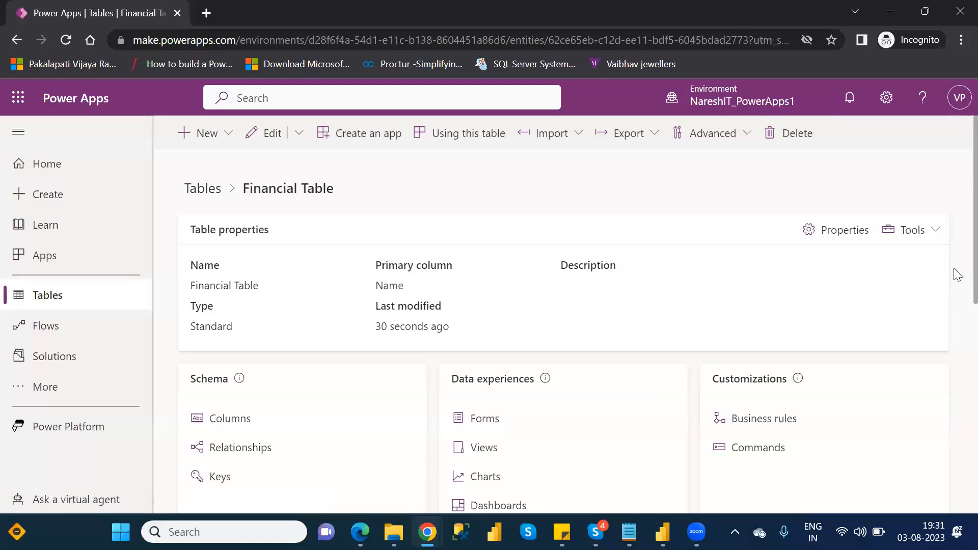
scroll(958, 275, "down", 5)
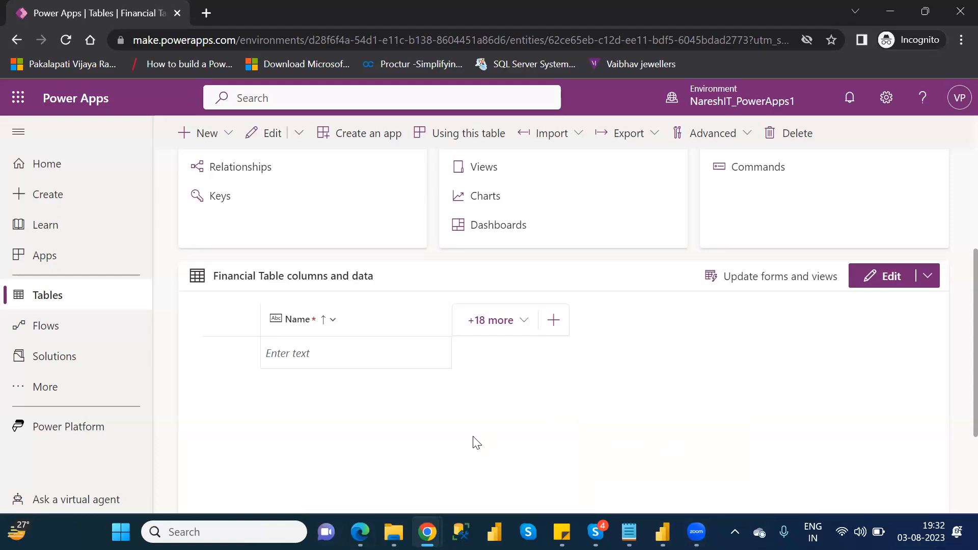
Step: Switch to File Explorer and open the Financial Data workbook from the OneDrive folder in Excel
left_click(393, 531)
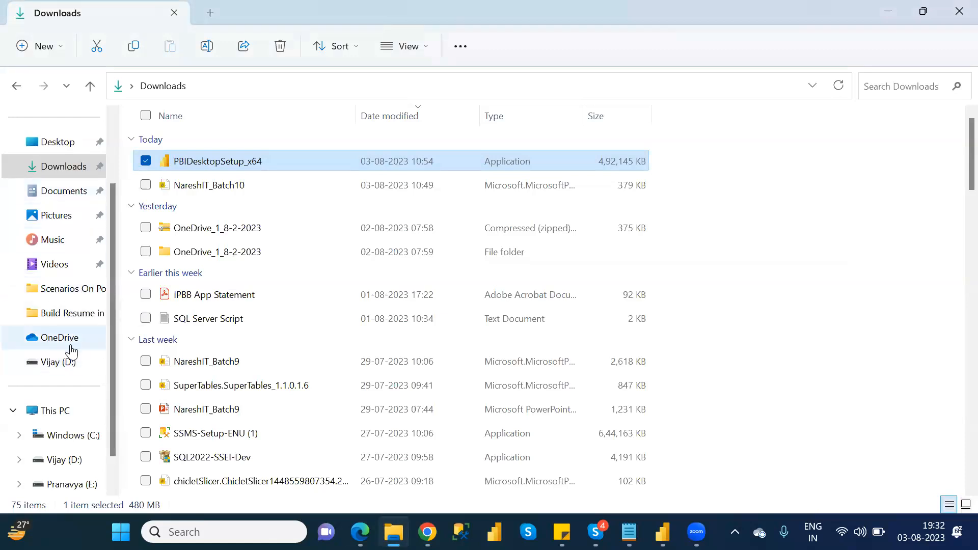
left_click(70, 342)
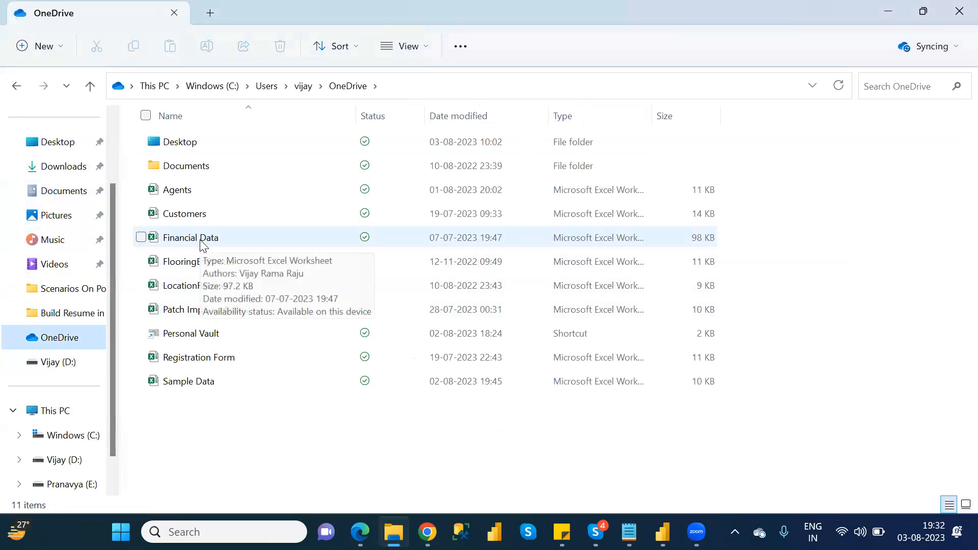
double_click(204, 244)
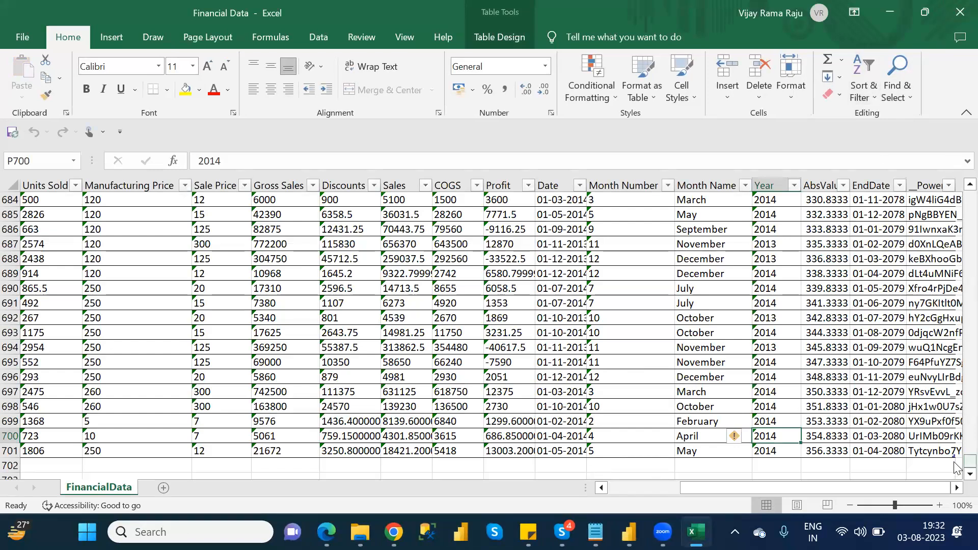
Step: Examine the FinancialData sheet from its first row and column, including the Segment, Country and Product headers
left_click_drag(969, 461, 955, 189)
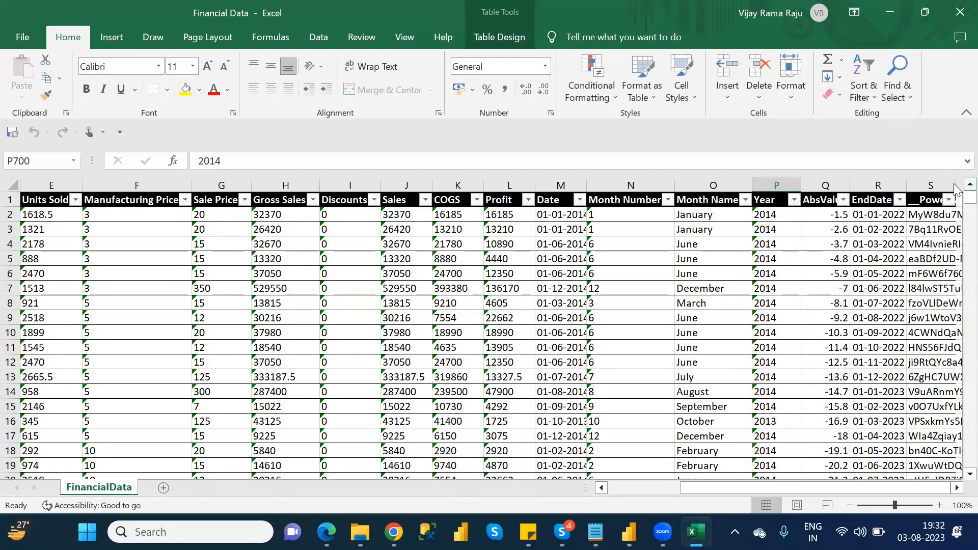
left_click_drag(790, 486, 670, 490)
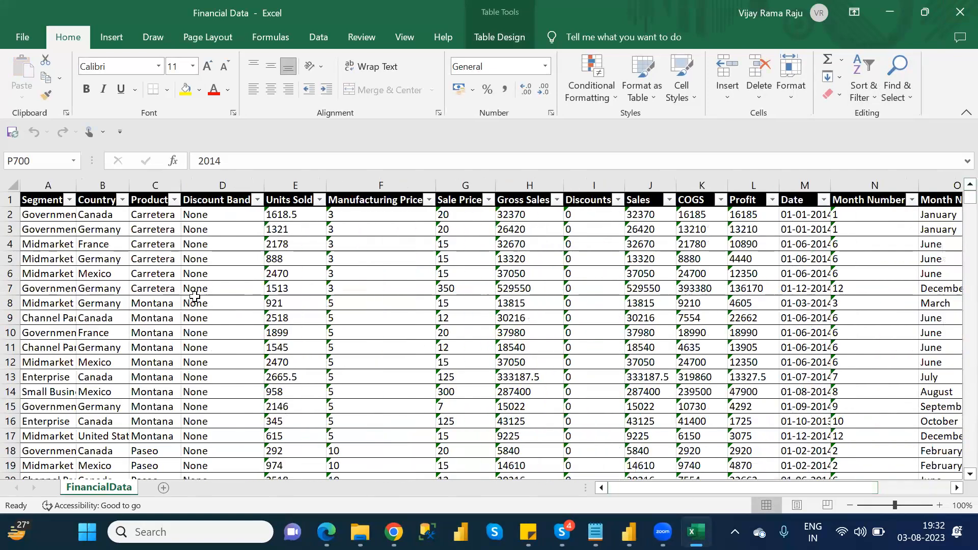
left_click(49, 203)
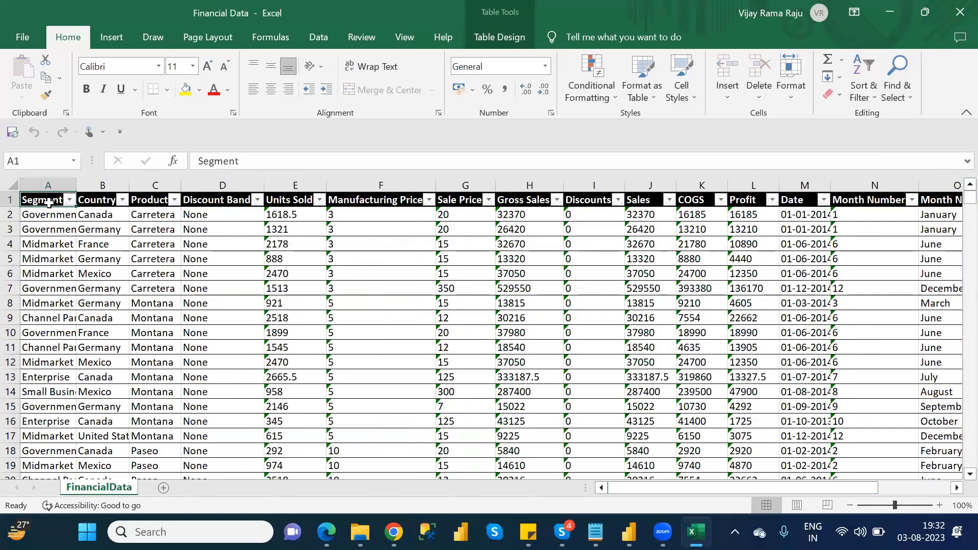
left_click(100, 199)
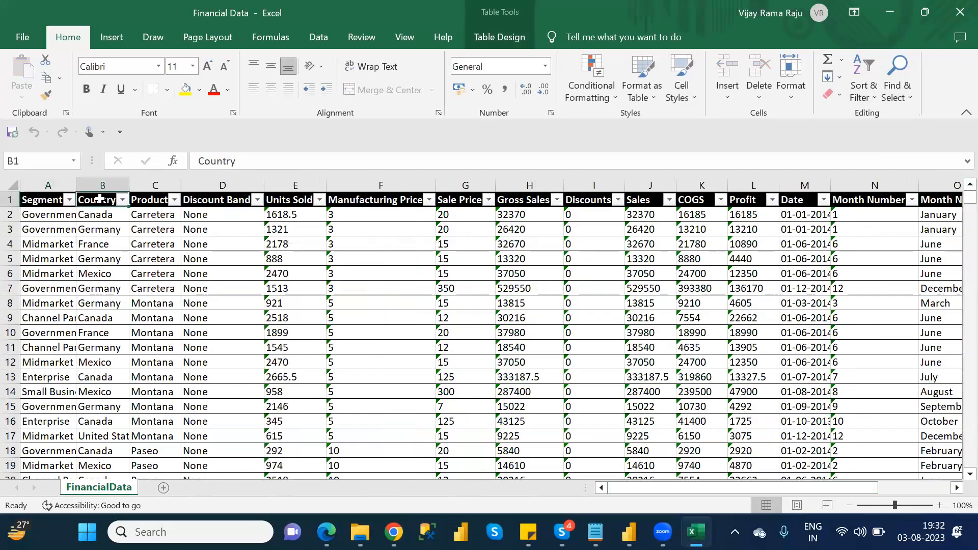
left_click(149, 203)
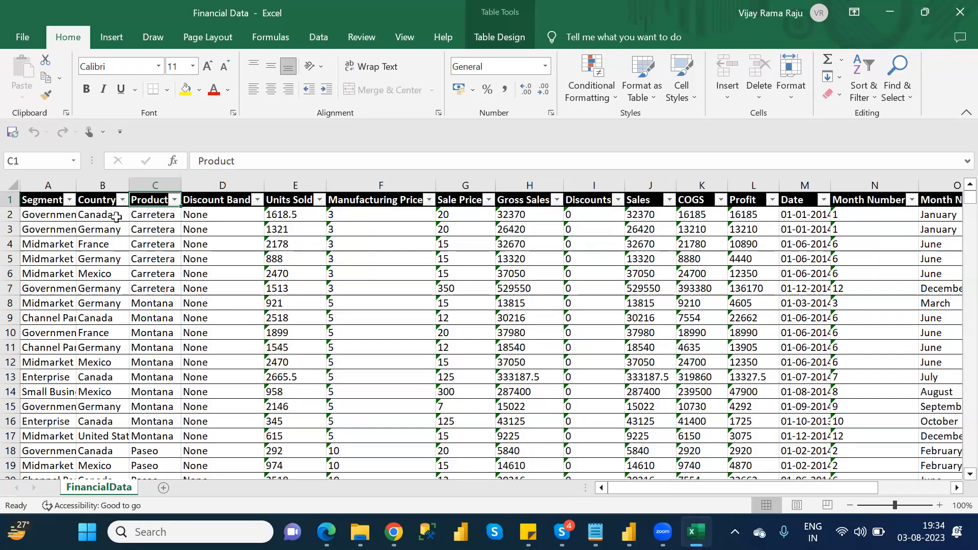
Step: Switch from Excel back to the Financial Table page in Power Apps in Chrome
key("alt+Tab")
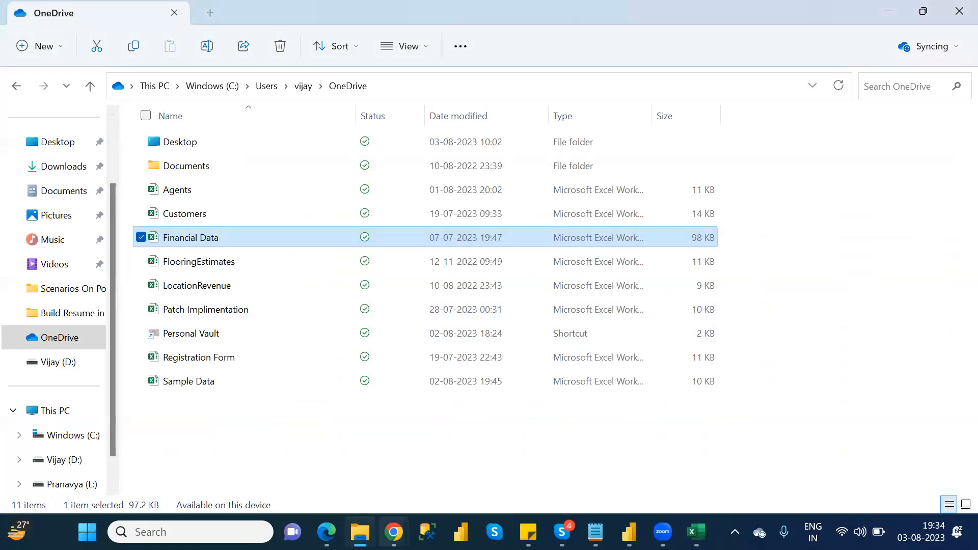
left_click(393, 532)
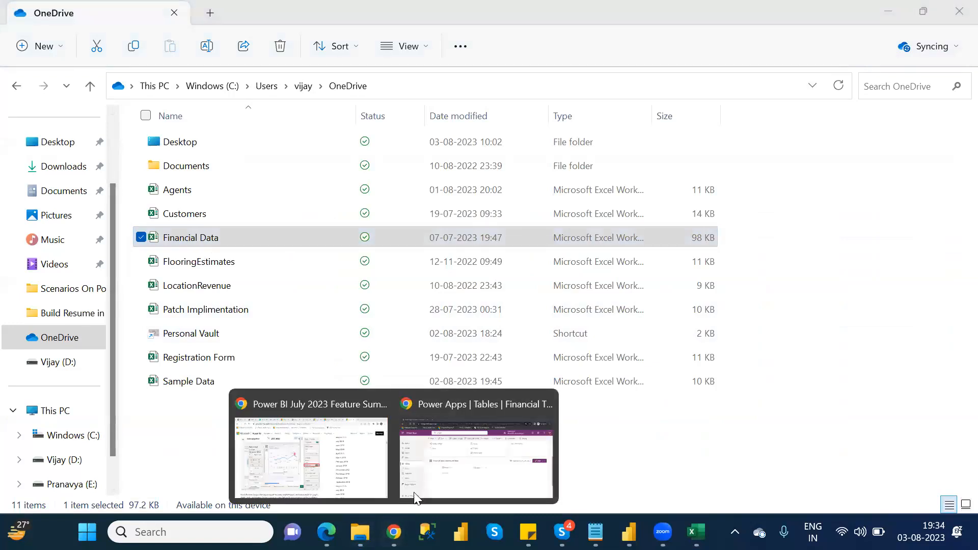
left_click(448, 473)
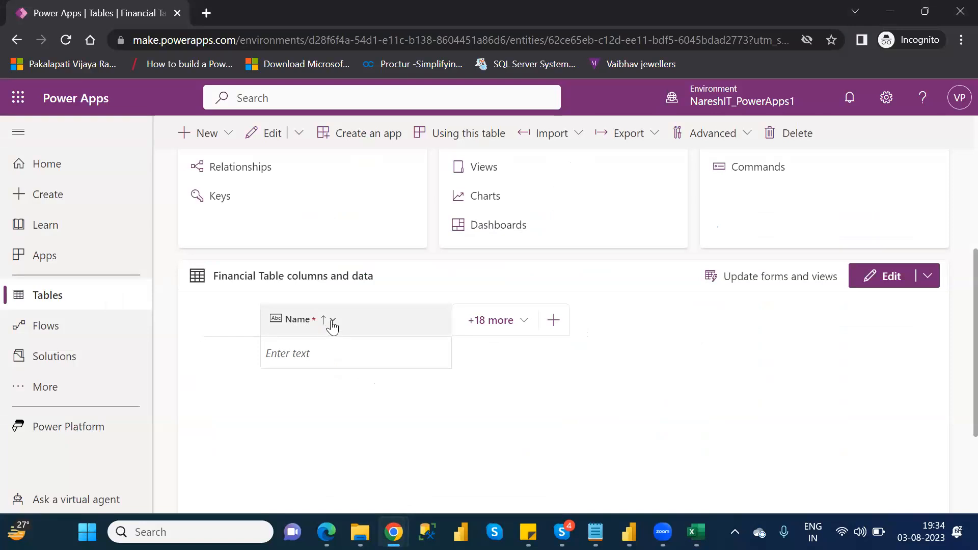
Step: Change the display name of the table's Name column to Segment and save the column
left_click(332, 322)
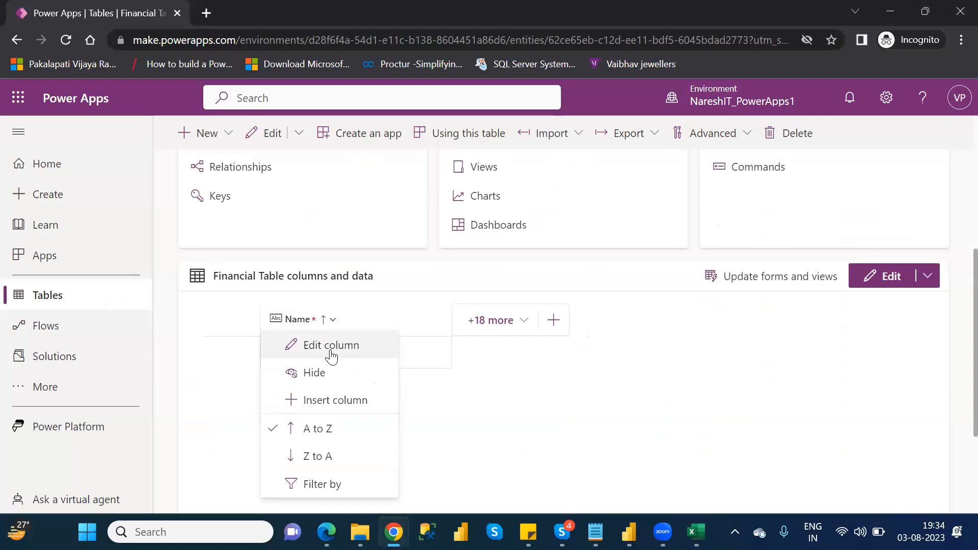
left_click(331, 346)
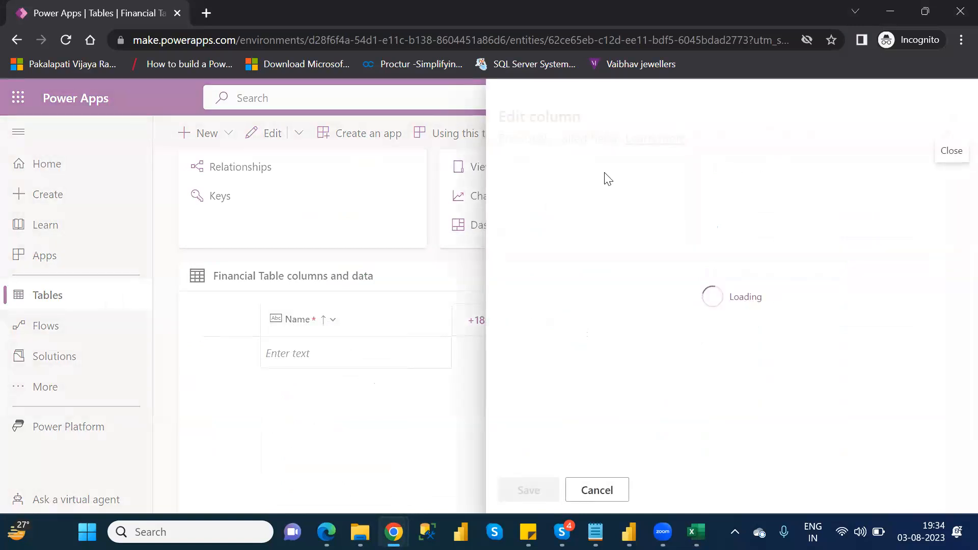
left_click(520, 200)
double_click(522, 199)
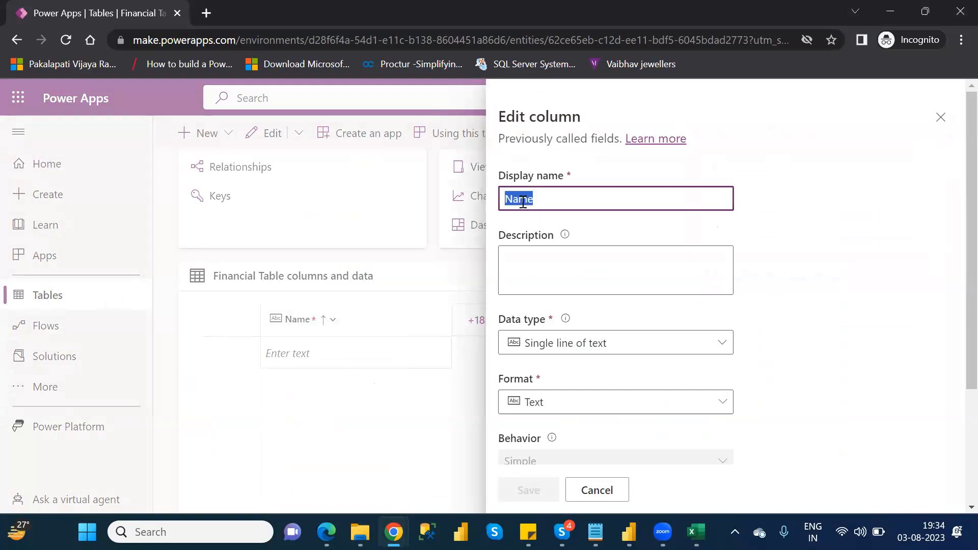
type("Segme")
key("BackSpace")
key("BackSpace")
key("BackSpace")
type("ment")
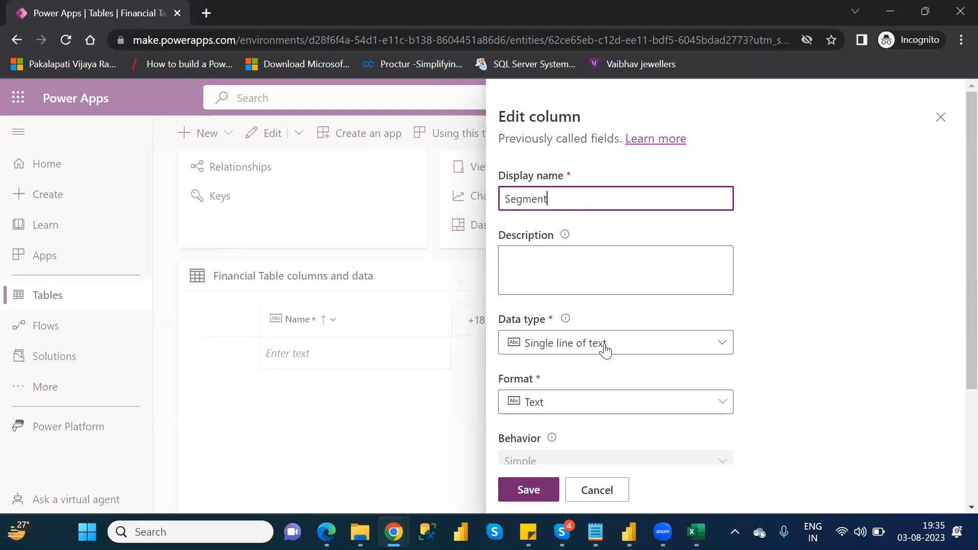
left_click(542, 498)
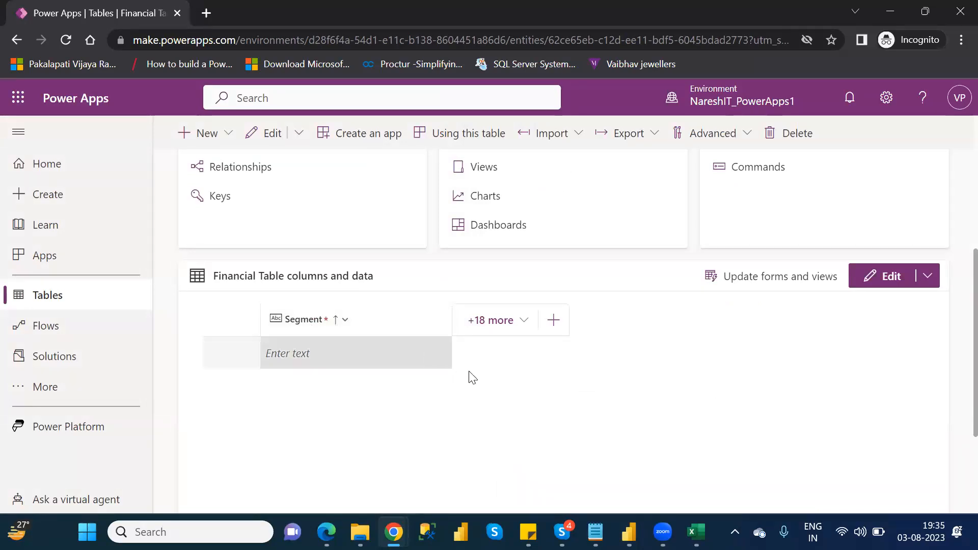
Step: Start a new column in Financial Table and give it the display name Country, copied from the header in the Excel sheet
left_click(555, 328)
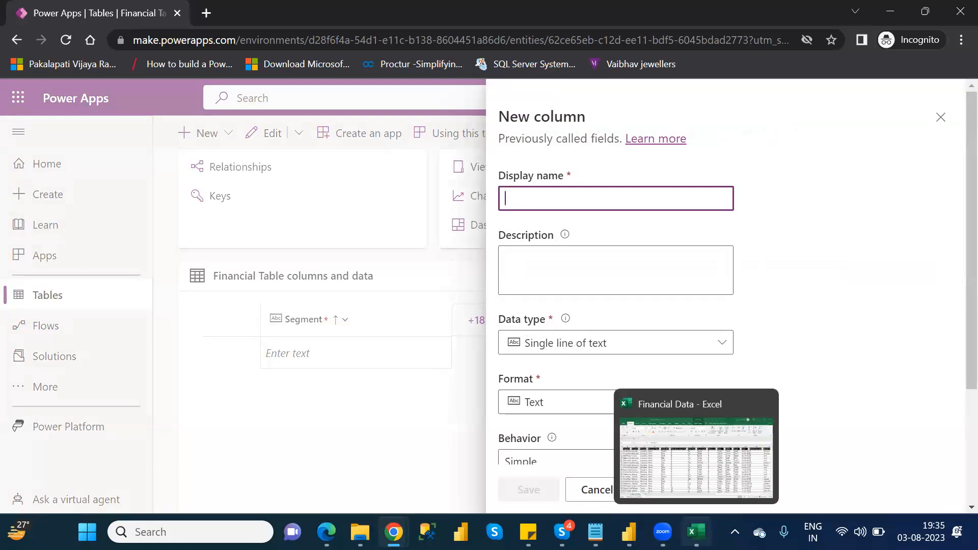
left_click(696, 532)
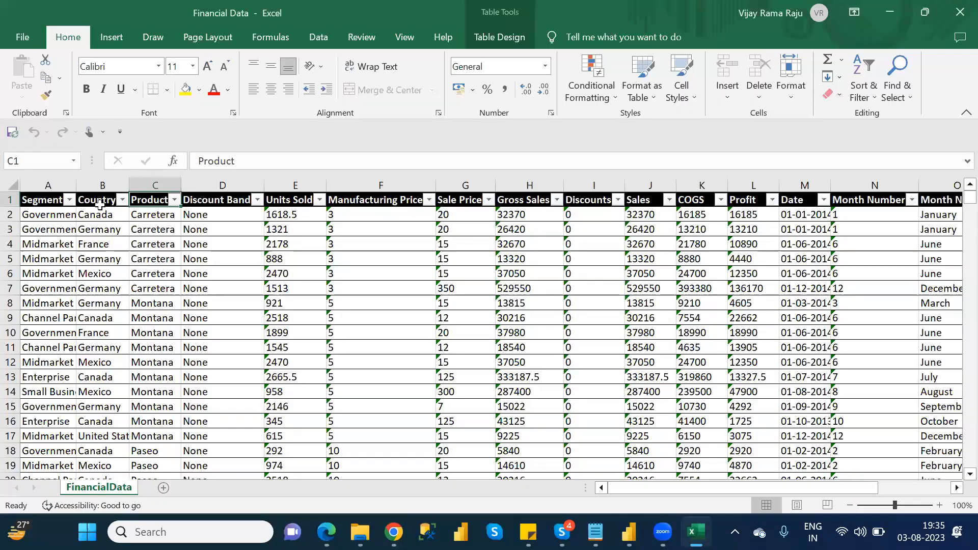
left_click(99, 203)
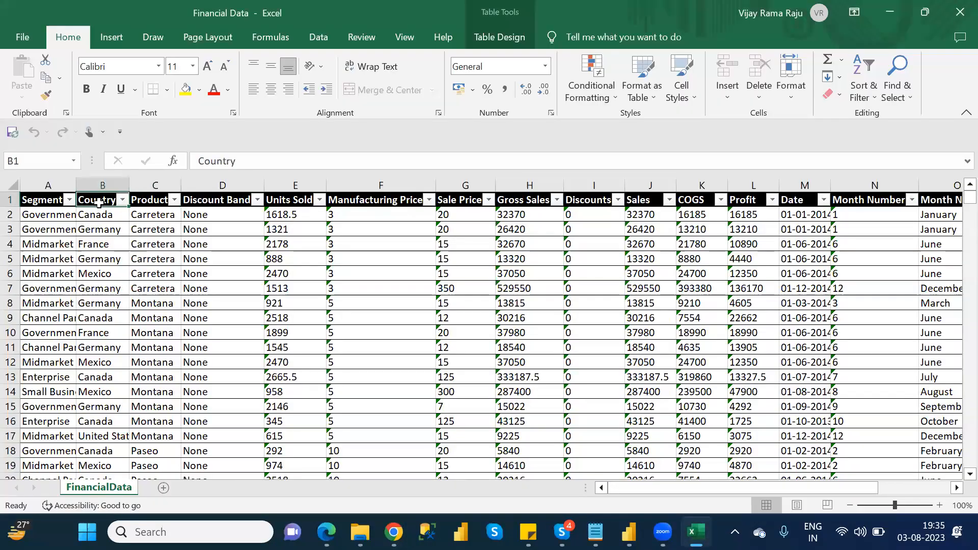
key("ctrl+c")
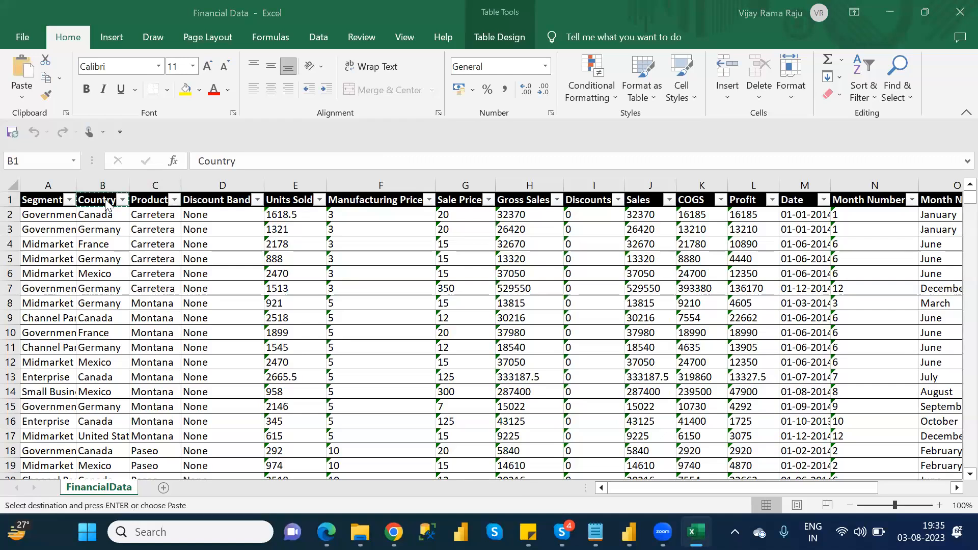
key("alt+Tab")
left_click(539, 189)
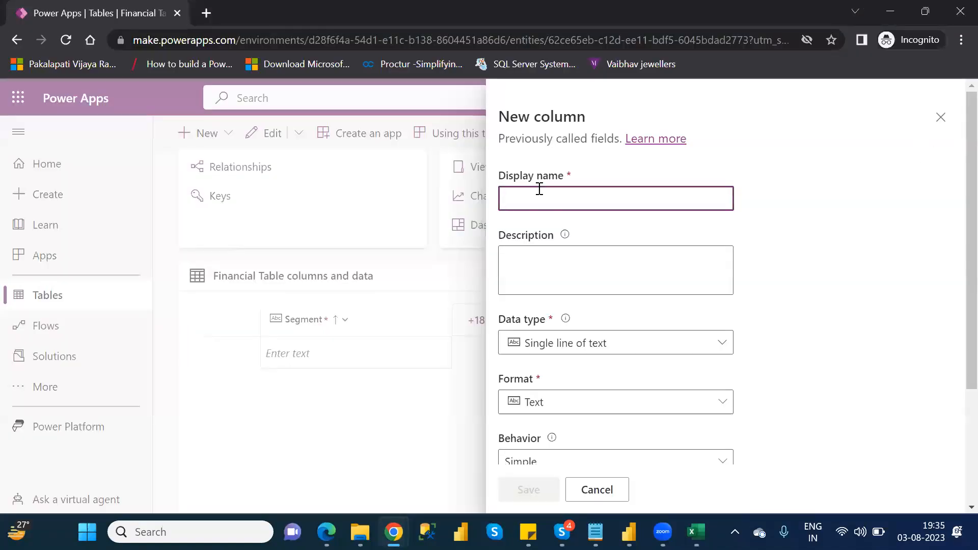
key("ctrl+v")
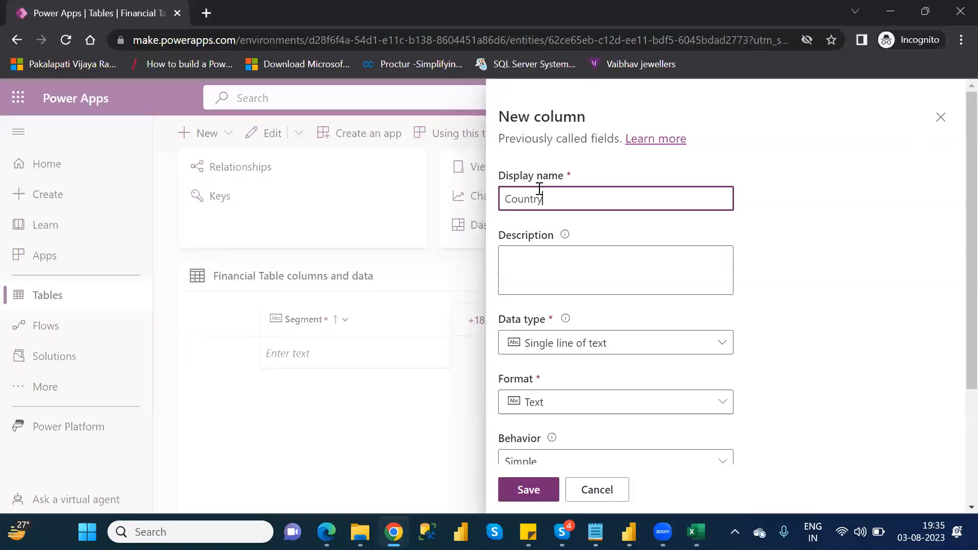
Step: Review the text data types, keep the Country column as Single line of text with the Text format, and save it
left_click(581, 345)
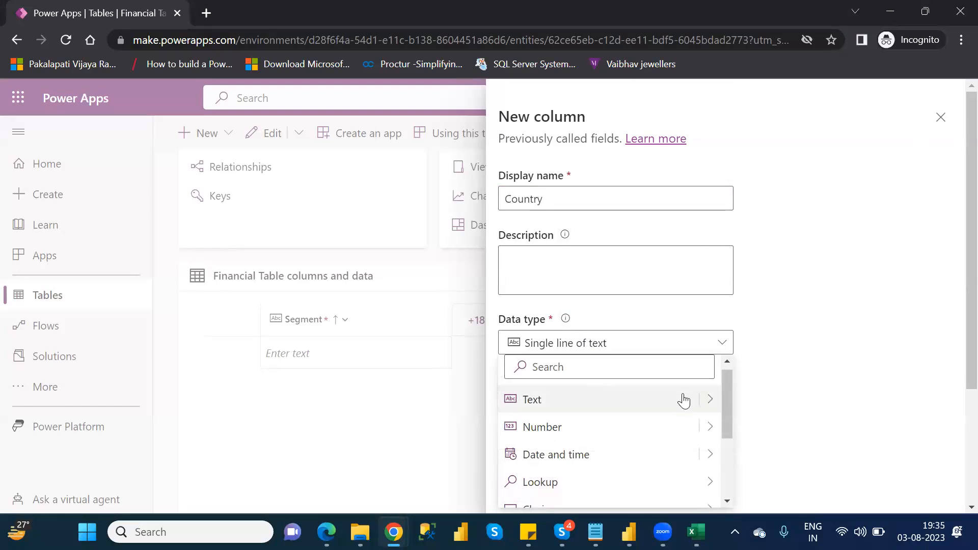
left_click(710, 402)
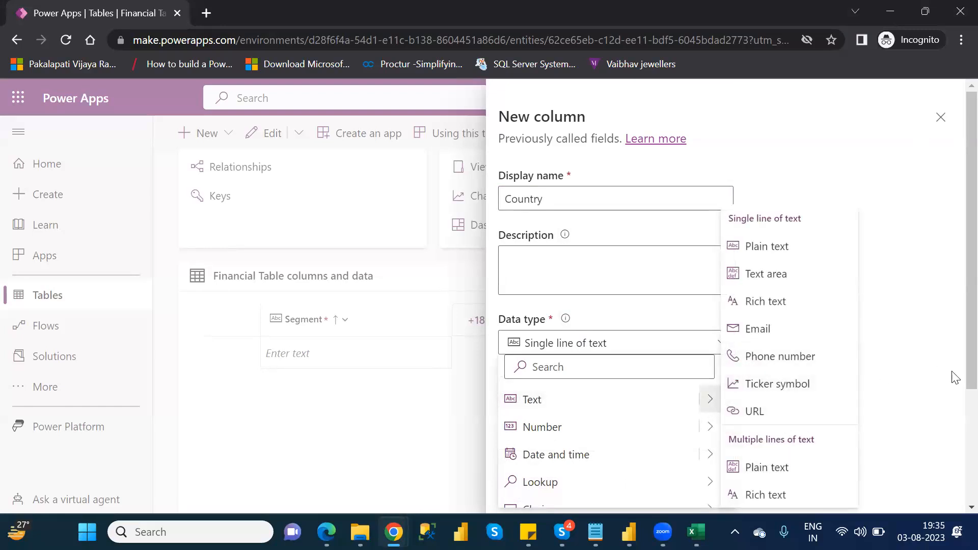
scroll(952, 372, "down", 2)
scroll(956, 443, "down", 1)
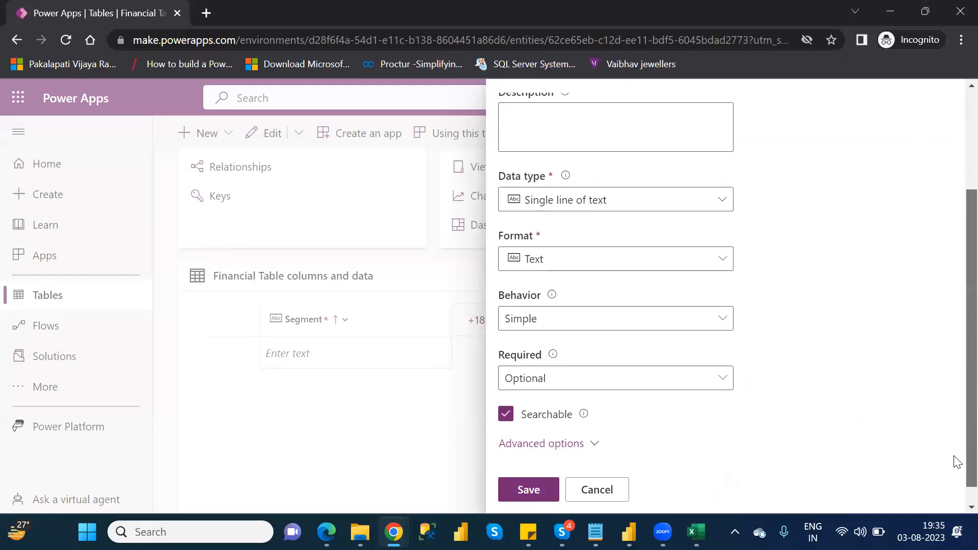
left_click(663, 206)
mouse_move(723, 265)
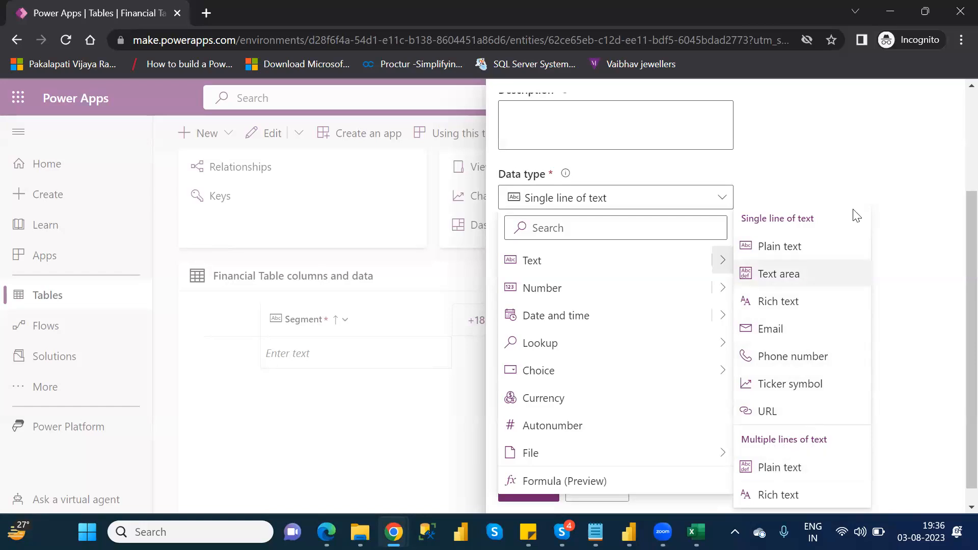
left_click(876, 191)
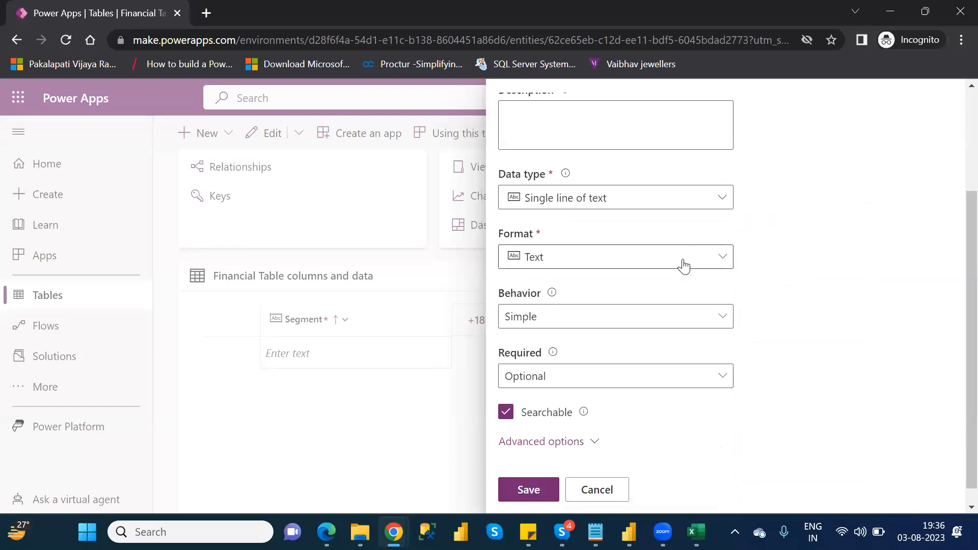
left_click(683, 266)
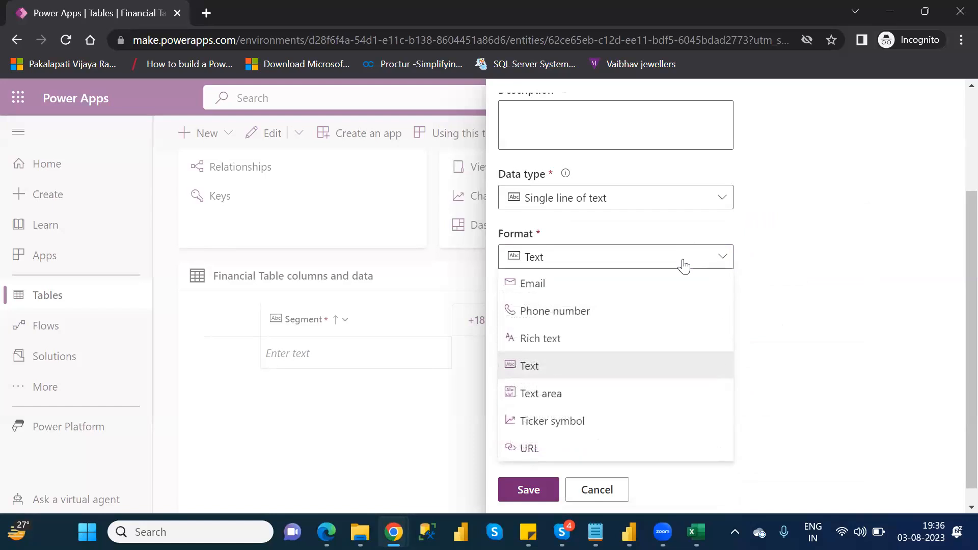
left_click(612, 367)
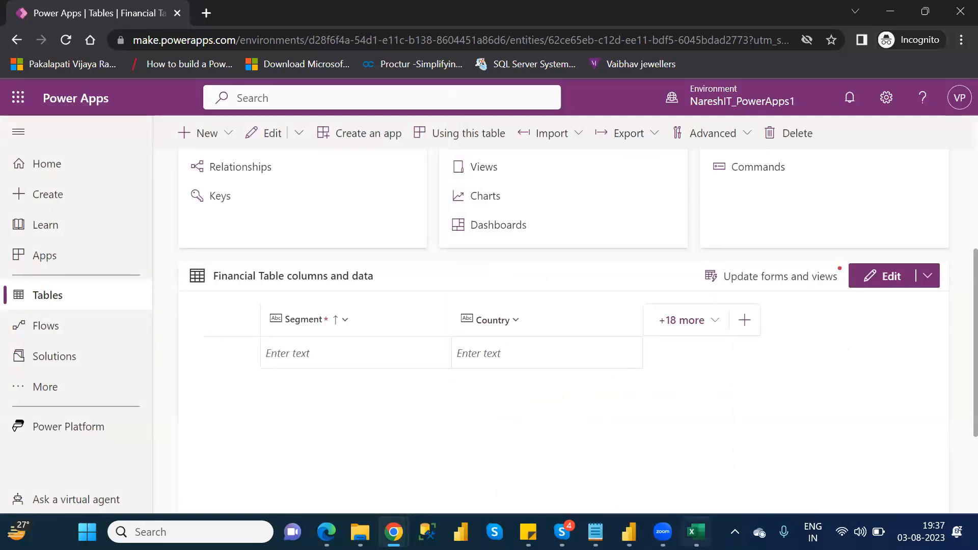
Step: Check the headers in the Excel sheet, then add a single-line text column named Product to Financial Table and save it
left_click(696, 532)
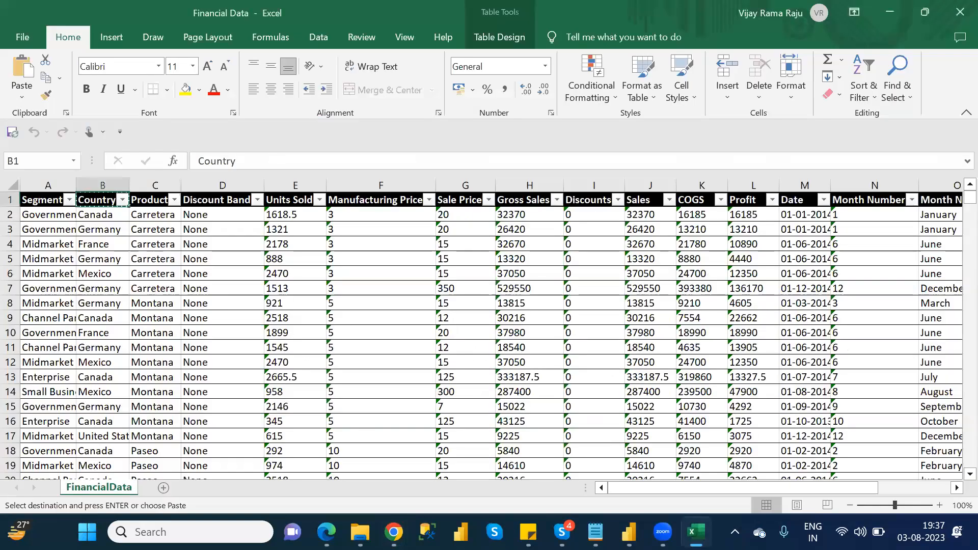
key("alt+Tab")
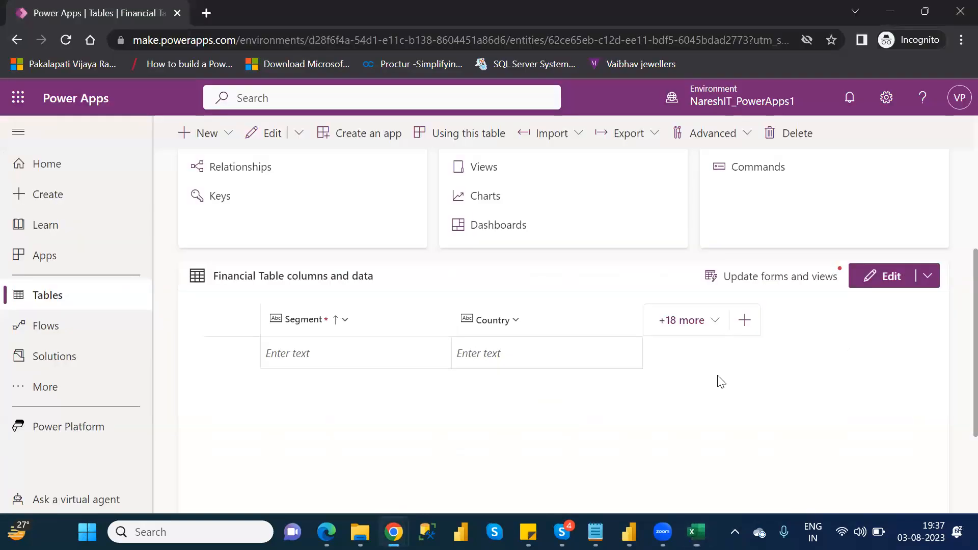
left_click(742, 320)
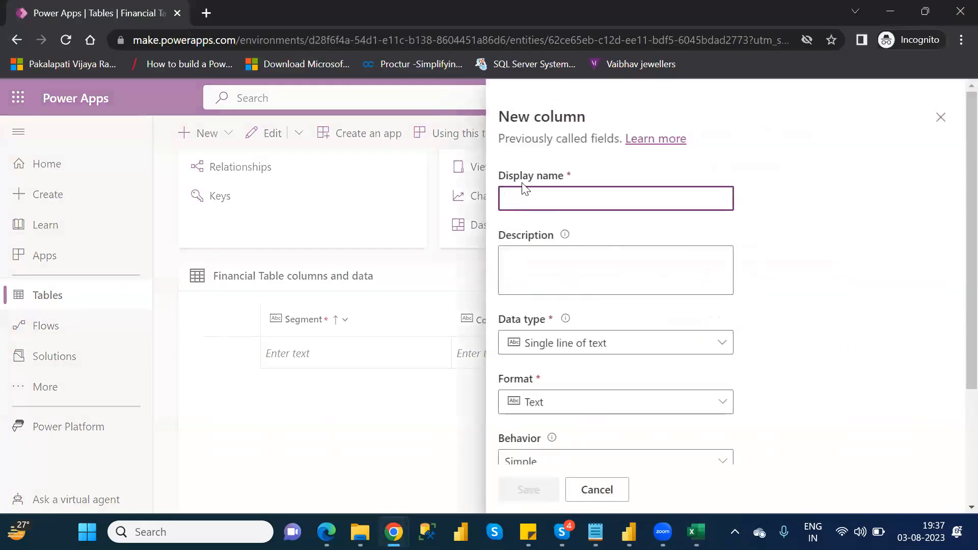
type("Pro")
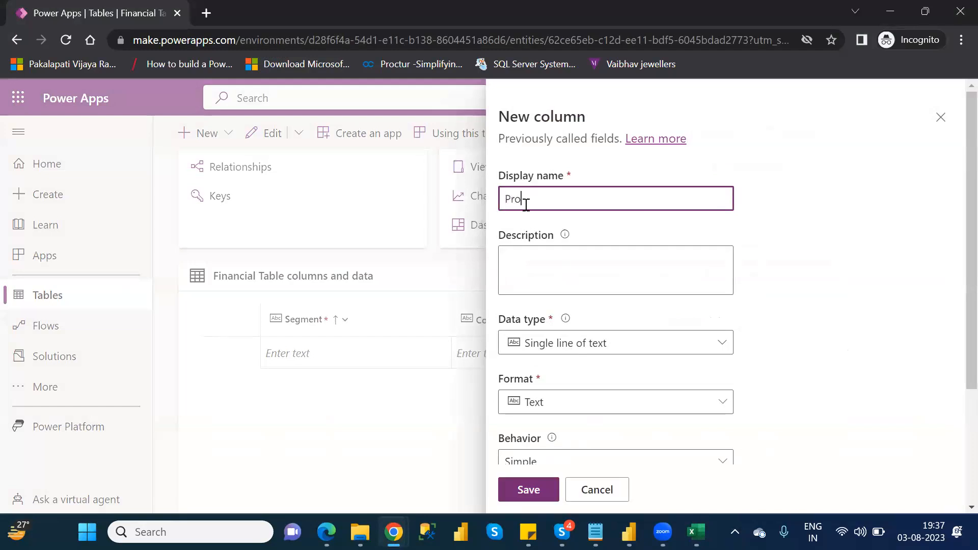
type("duct")
left_click(529, 486)
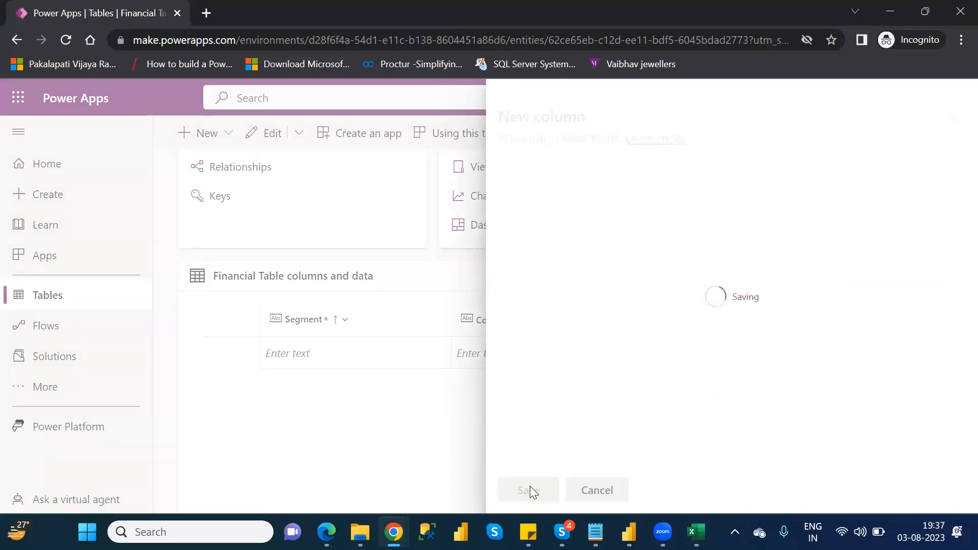
Step: Add another new column after Product with the display name Segment and save it
left_click(909, 320)
type("s")
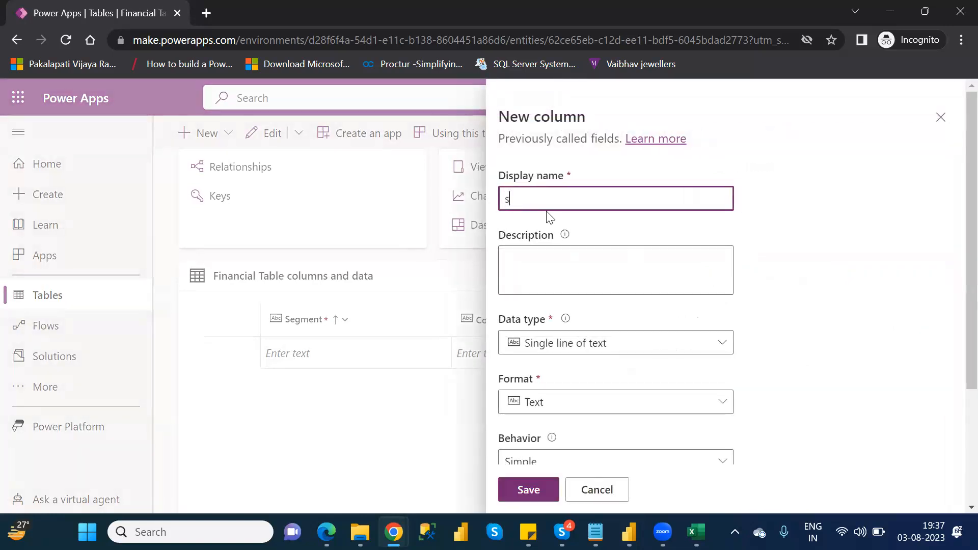
key("BackSpace")
type("Segment")
left_click(528, 489)
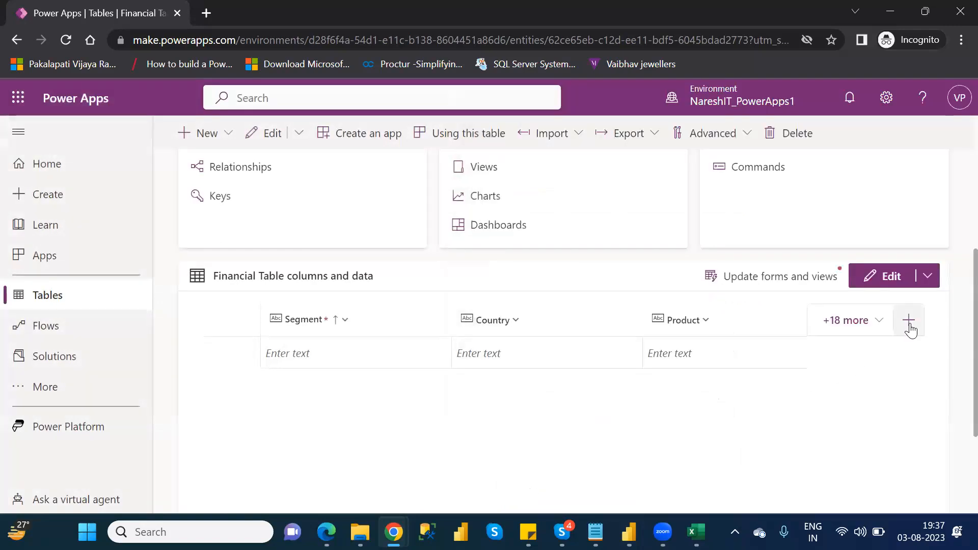
Step: Add a new column named Sales with the Decimal number data type and save it
left_click(908, 321)
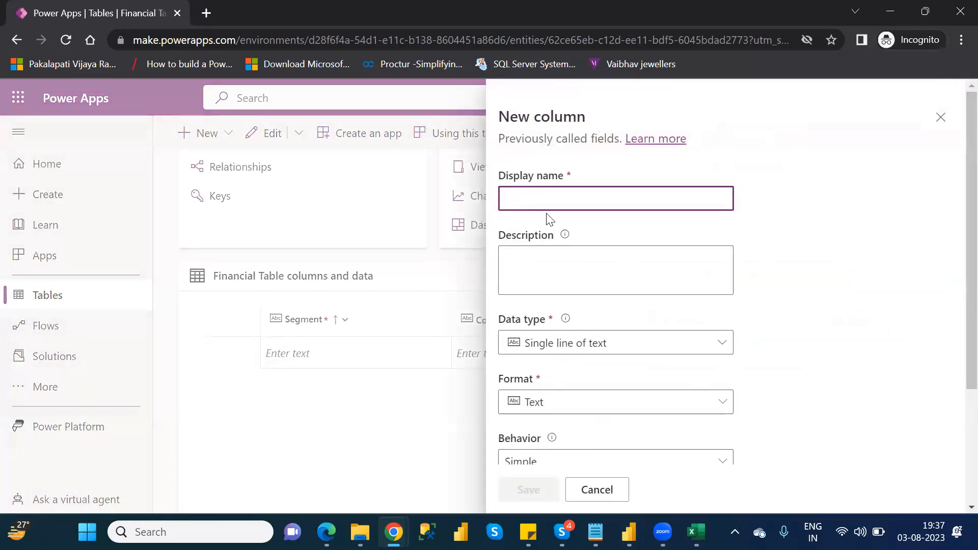
type("Sales")
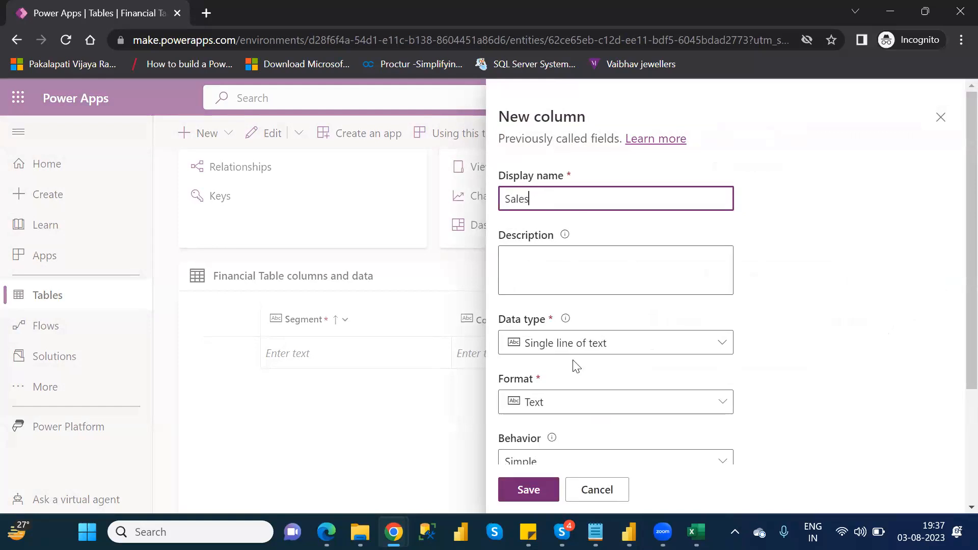
left_click(701, 352)
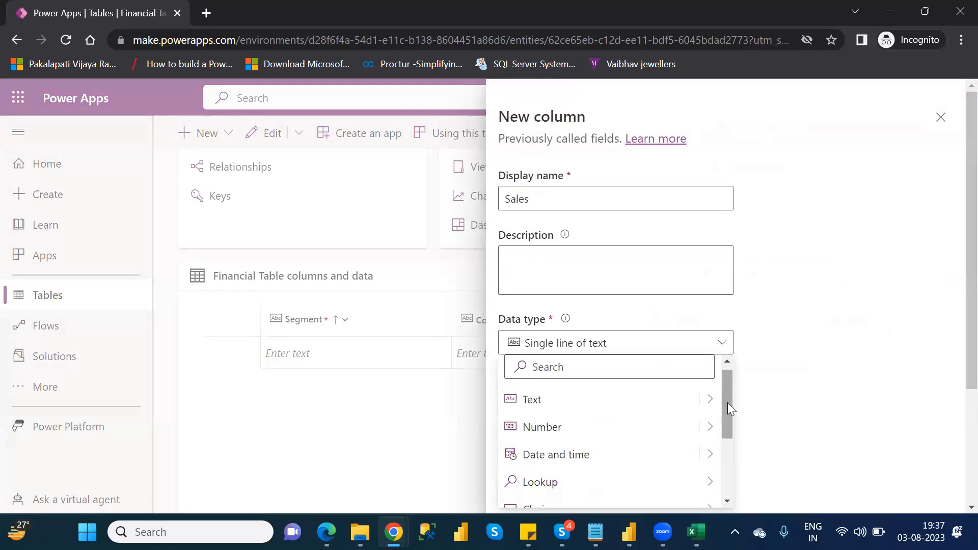
left_click_drag(728, 402, 731, 417)
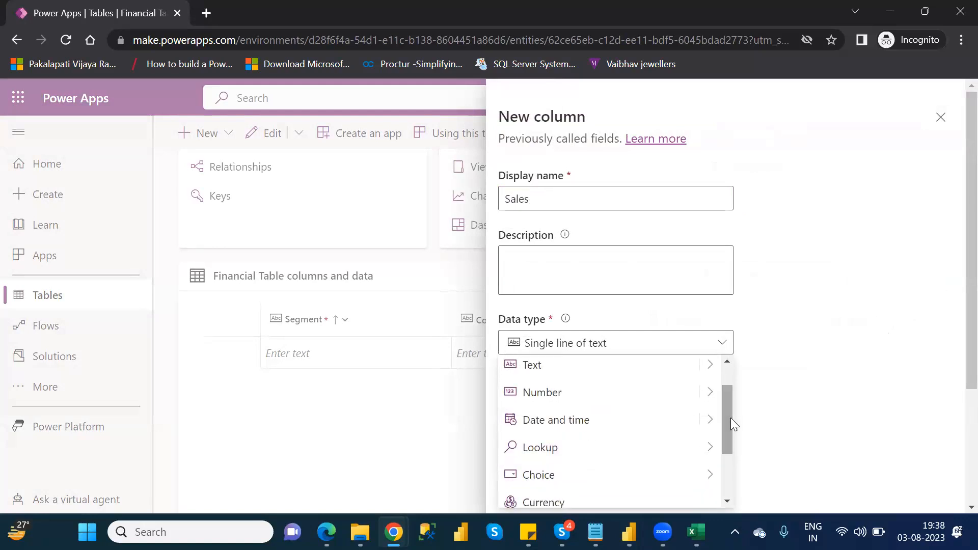
mouse_move(707, 395)
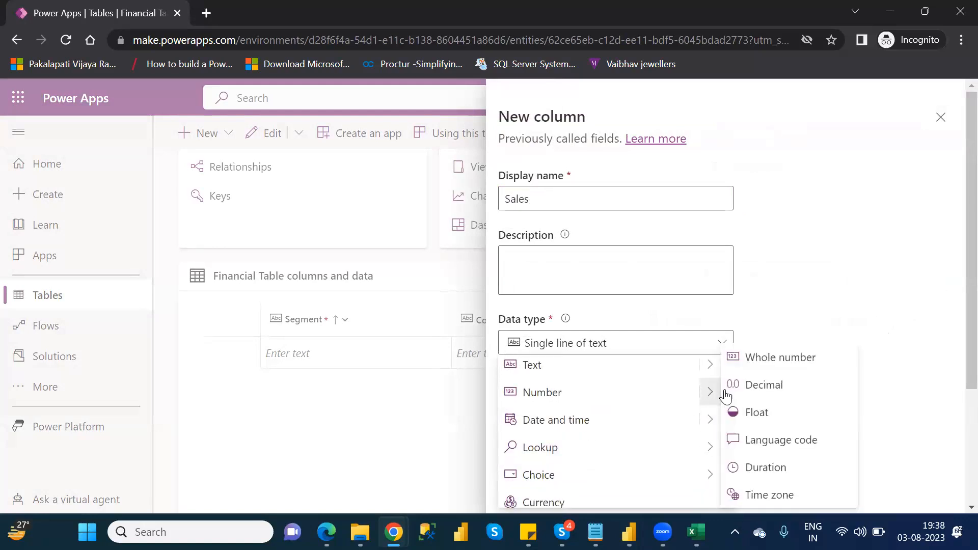
left_click(757, 390)
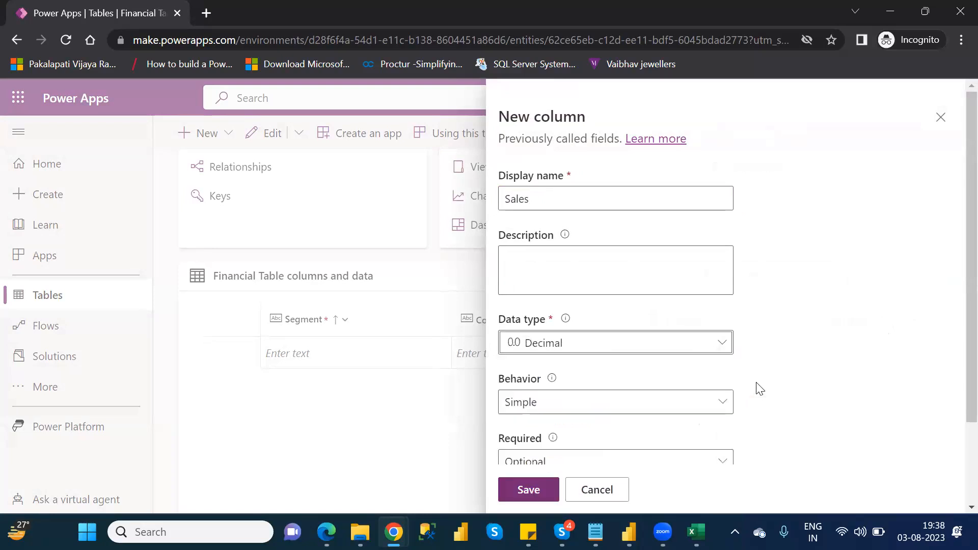
left_click(527, 490)
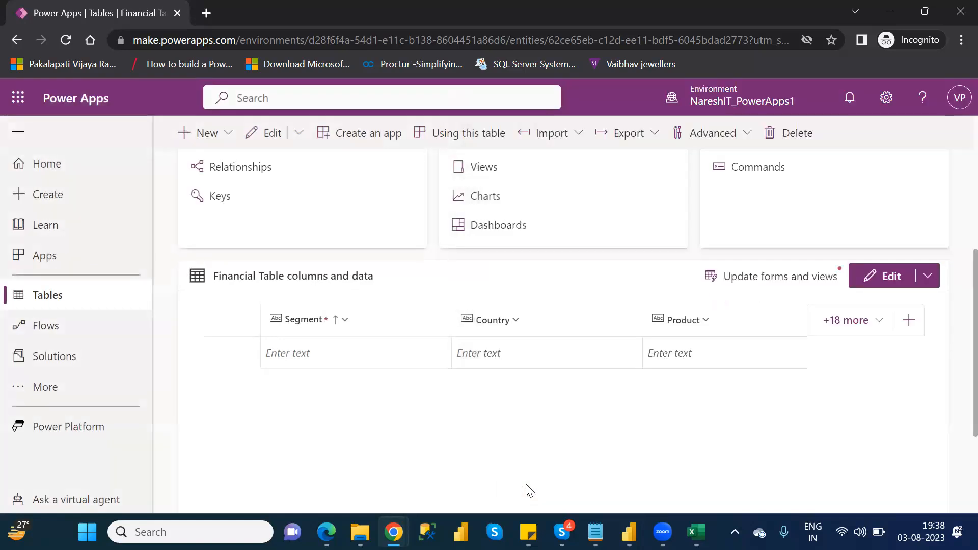
Step: Add a new column named Profit with the Decimal number data type to Financial Table and save it
left_click(909, 329)
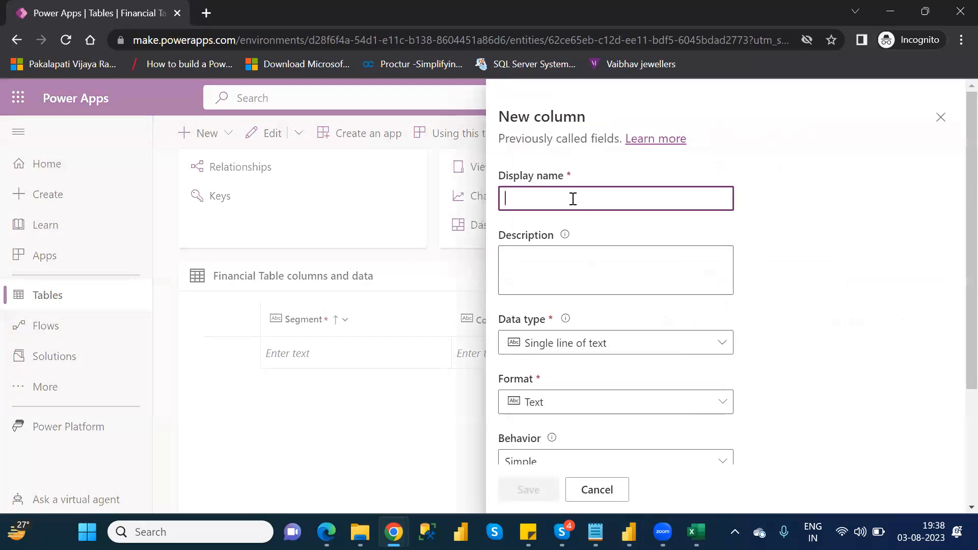
type("Profit")
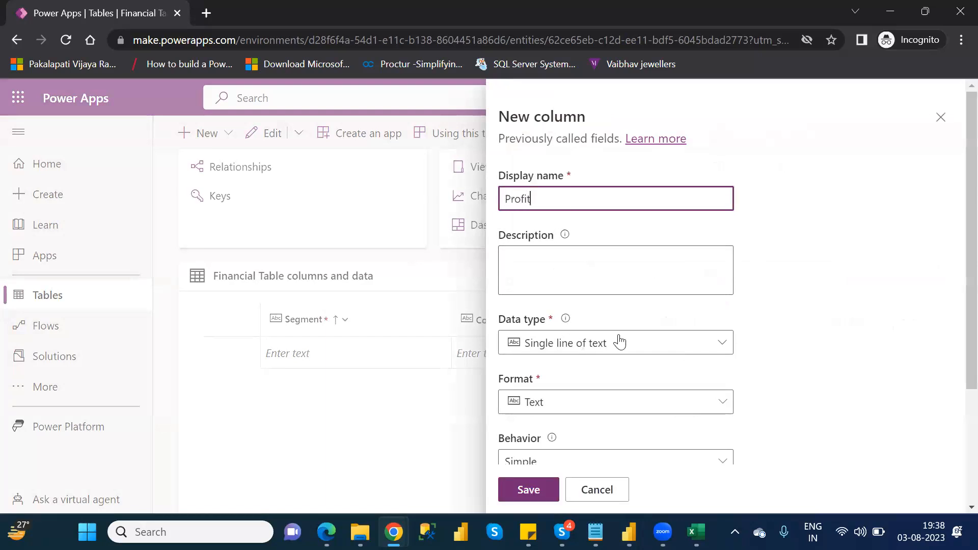
left_click(618, 342)
left_click(717, 425)
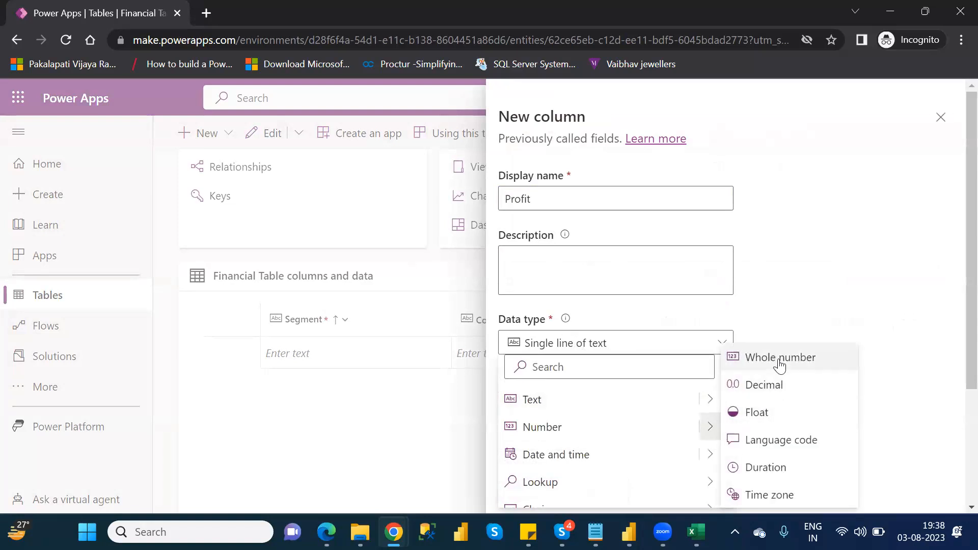
left_click(773, 385)
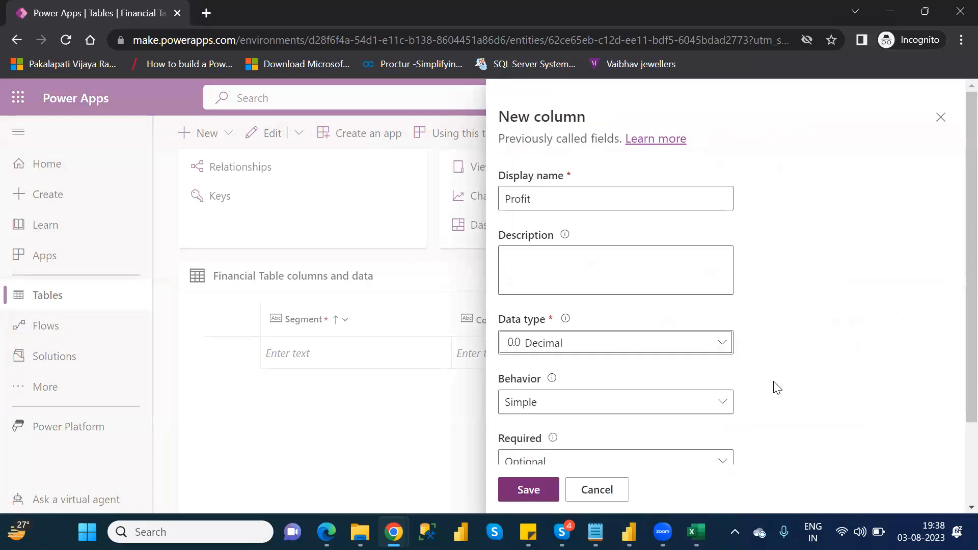
left_click(535, 488)
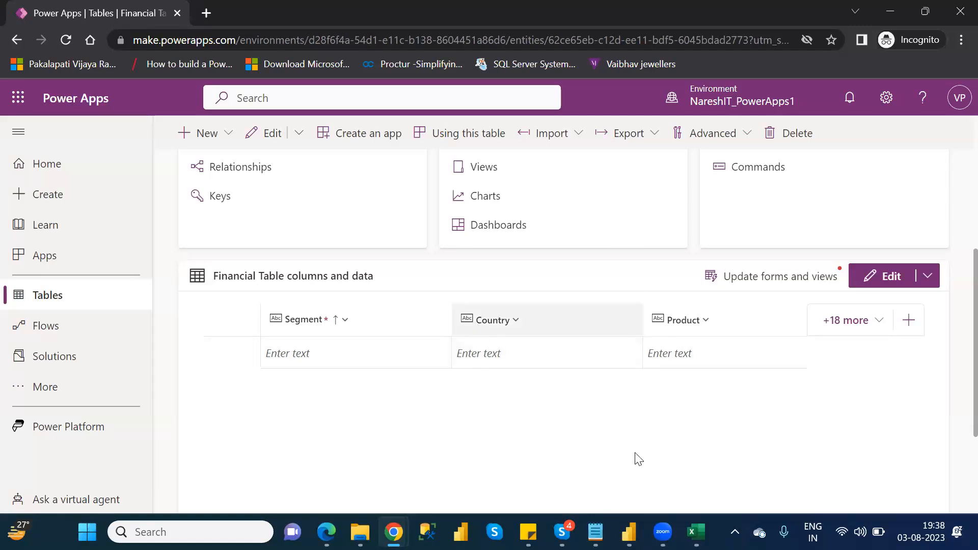
Step: Close the Financial Data workbook in Excel, then upload Financial Data.xlsx as the Excel import source for Financial Table
left_click(696, 532)
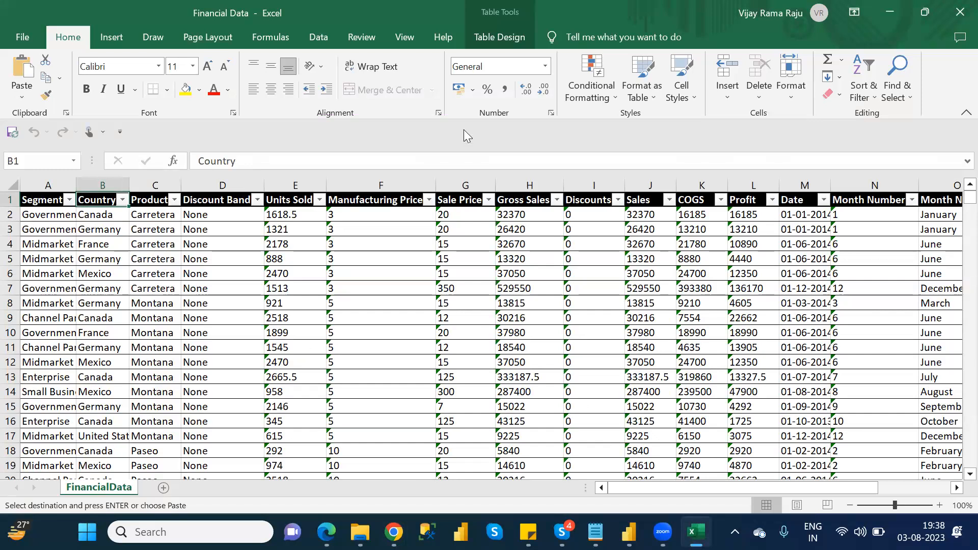
left_click(956, 17)
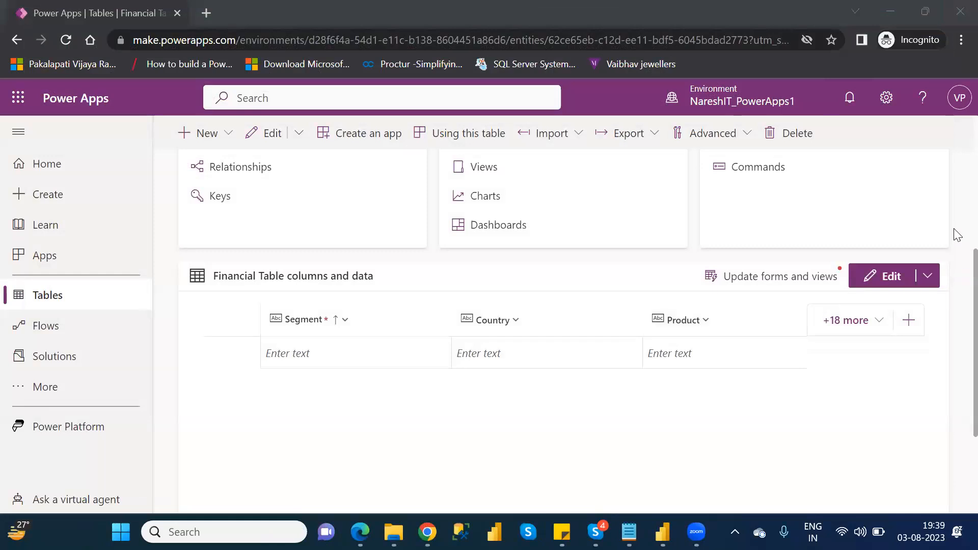
scroll(958, 232, "up", 5)
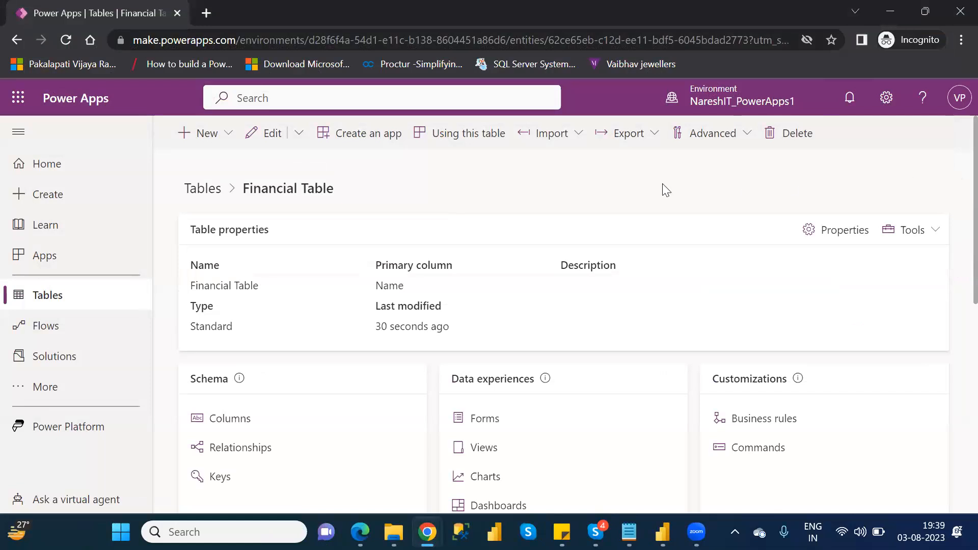
left_click(571, 139)
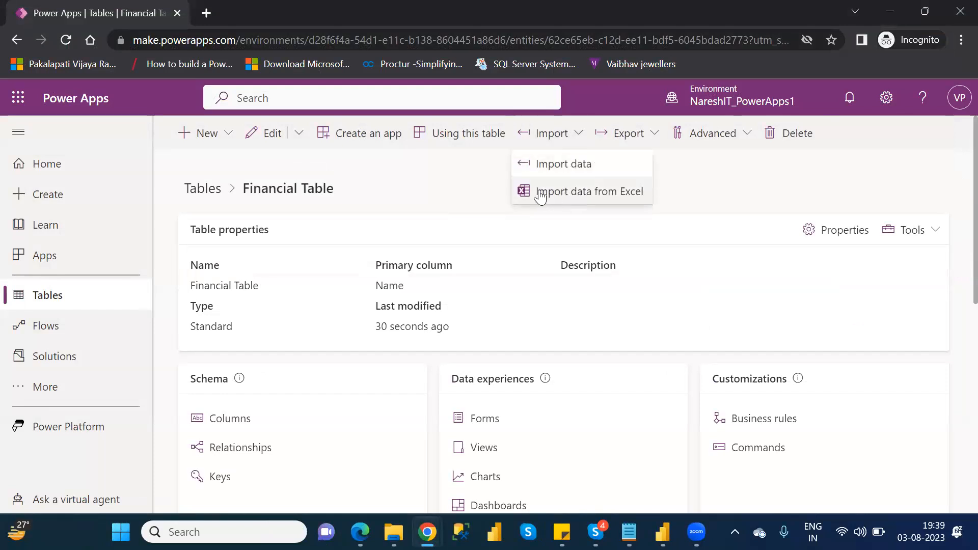
left_click(621, 198)
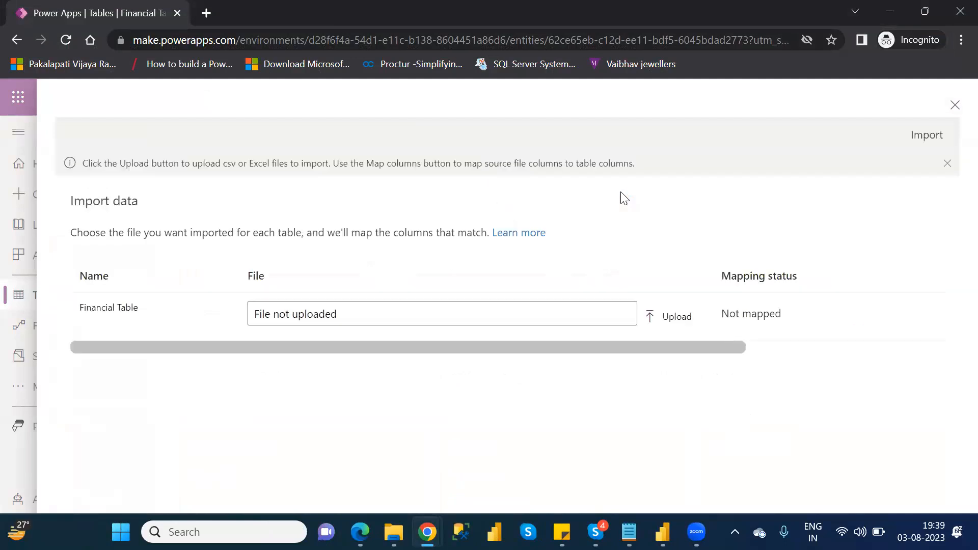
left_click(676, 318)
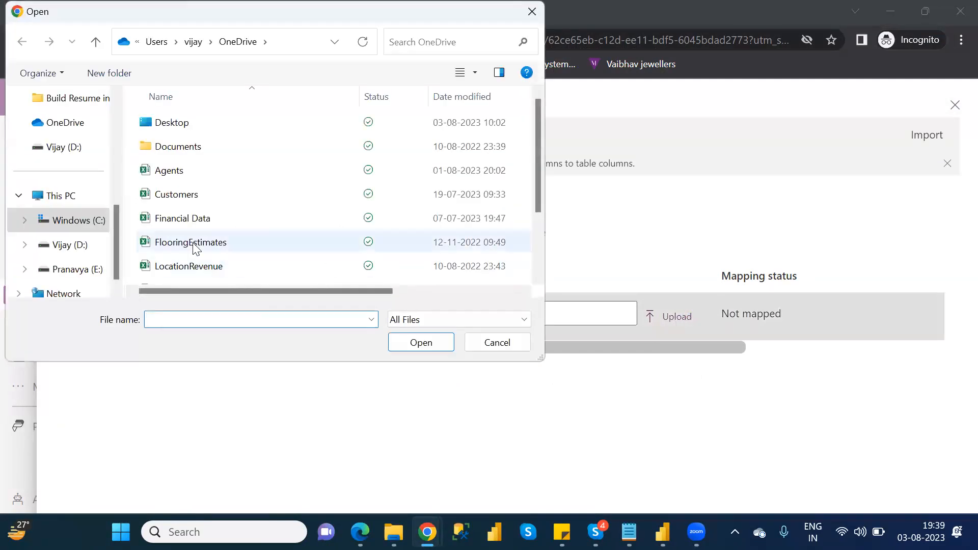
double_click(190, 219)
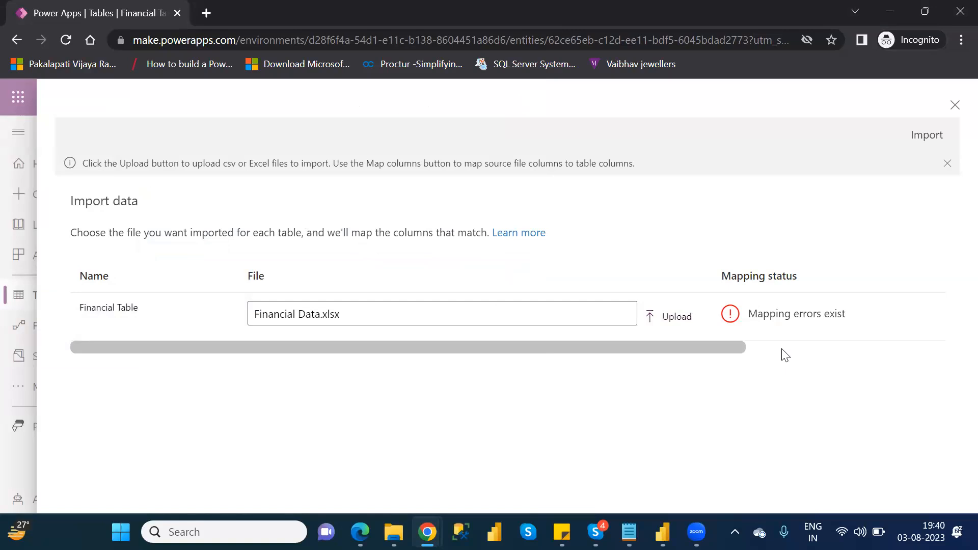
Step: Check the mapping status of the uploaded file and open the column mappings for Financial Table
left_click(782, 349)
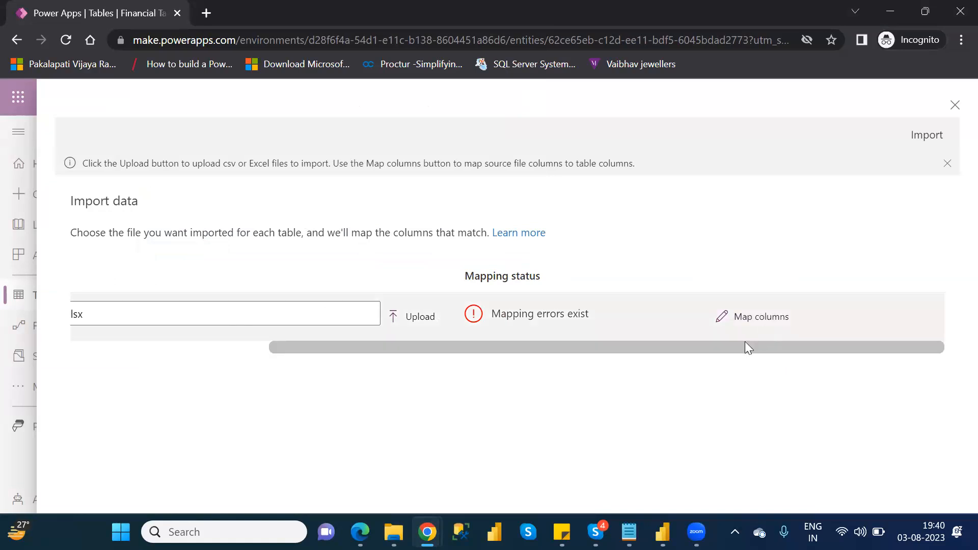
left_click(175, 347)
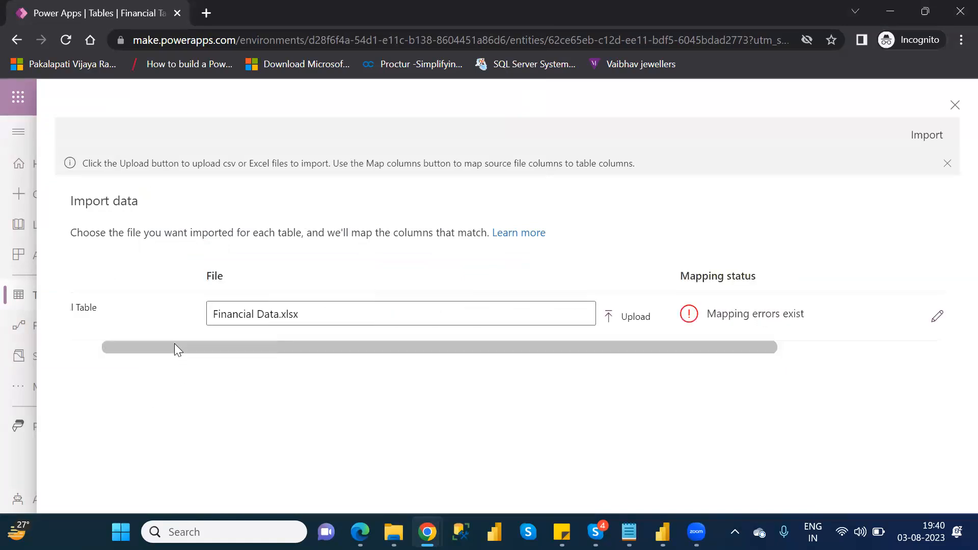
left_click(792, 351)
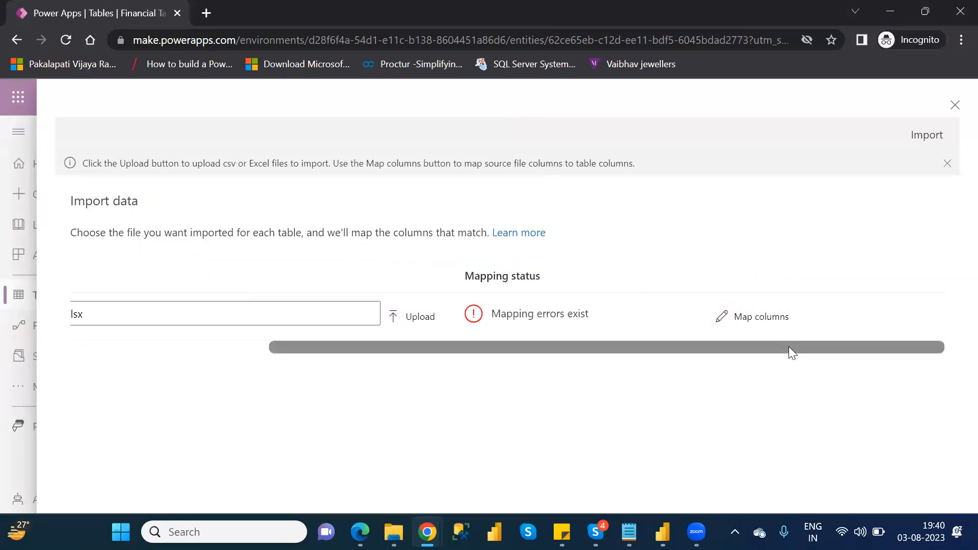
left_click(755, 318)
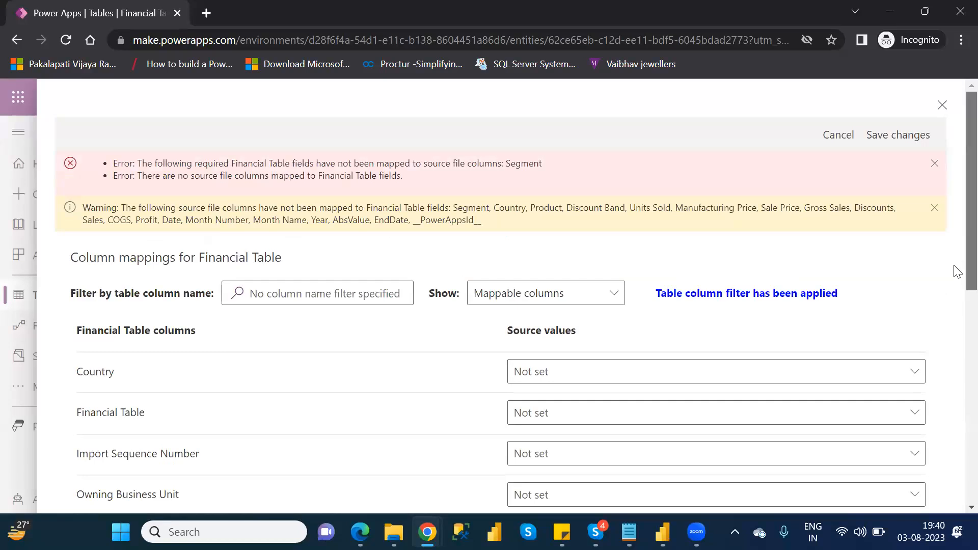
Step: Map the Country, Product, Profit, Sales and required Segment table columns to the source file columns of the same names
scroll(955, 269, "down", 3)
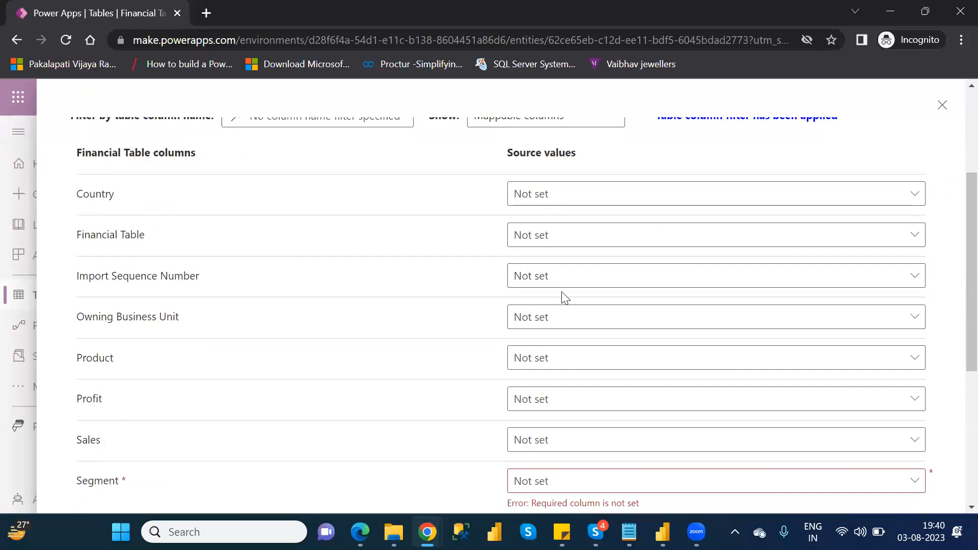
left_click(691, 200)
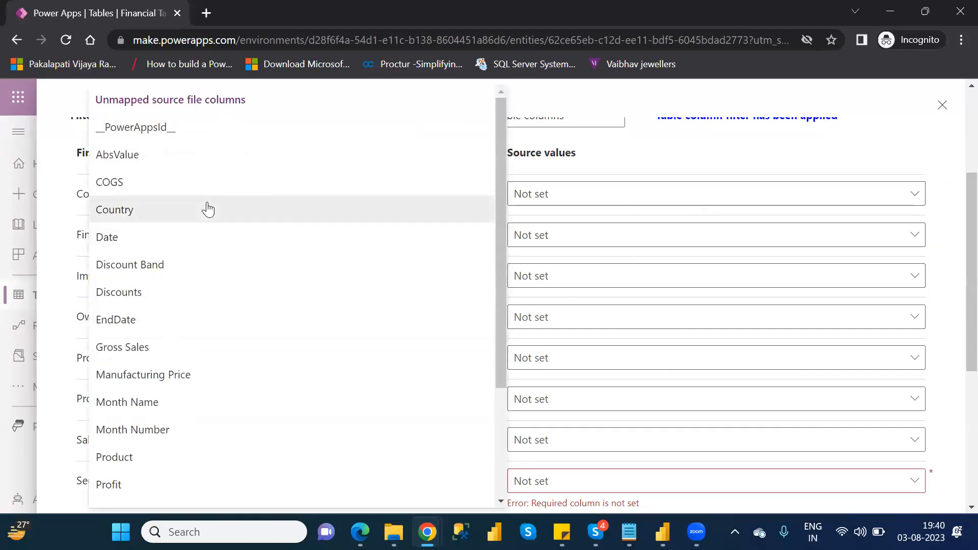
left_click(208, 210)
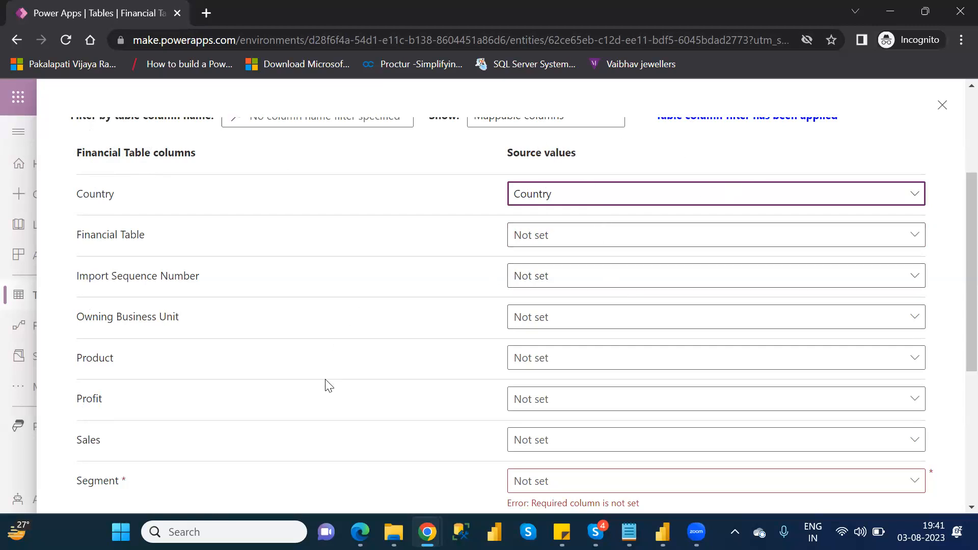
left_click(581, 367)
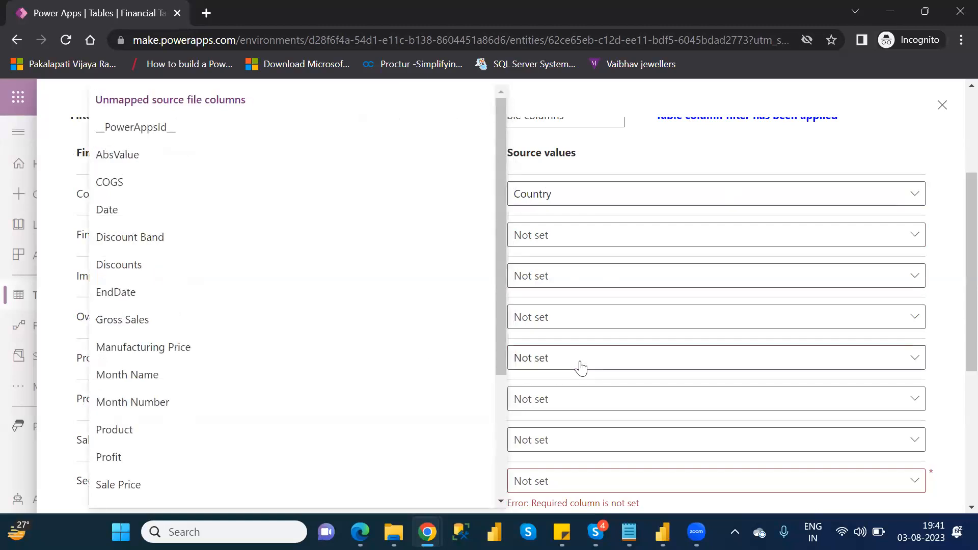
left_click(160, 433)
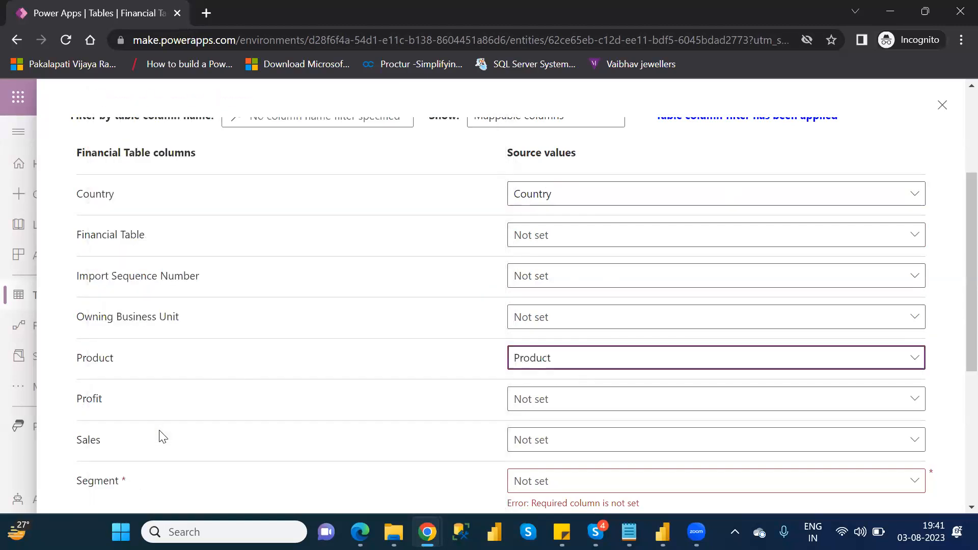
left_click(566, 405)
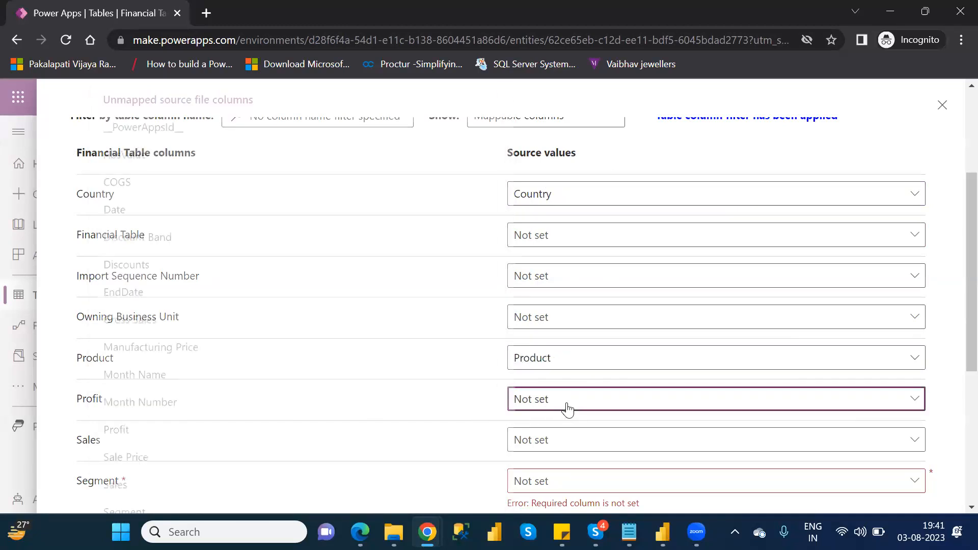
left_click(134, 431)
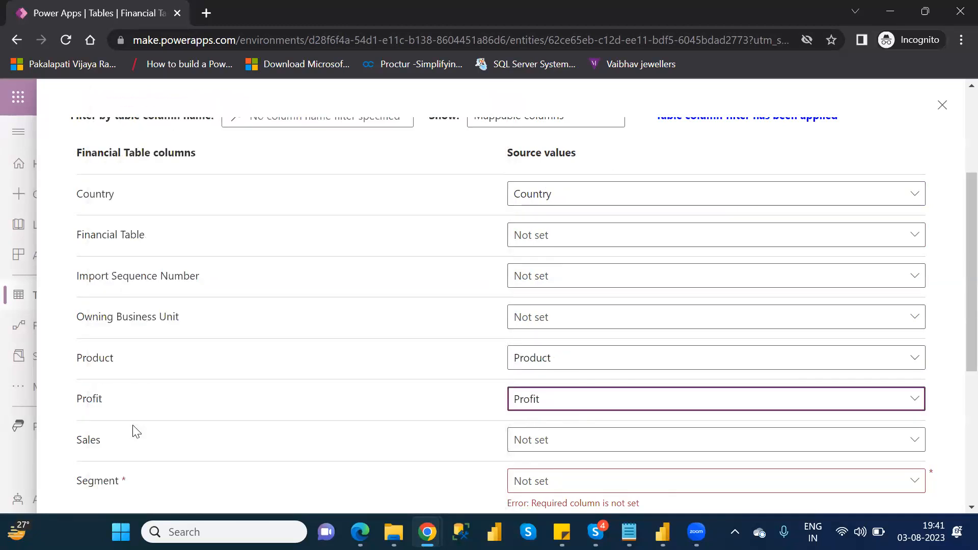
left_click(601, 444)
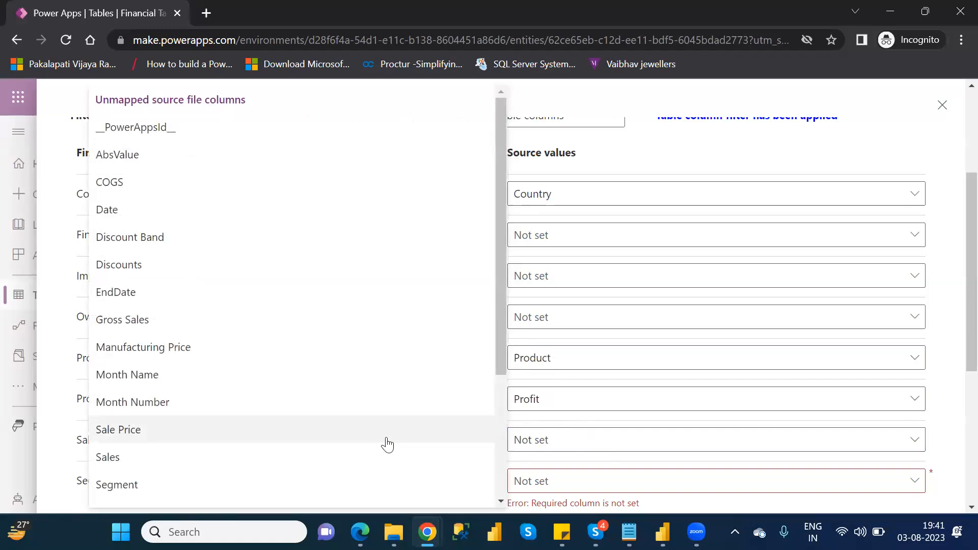
left_click(292, 470)
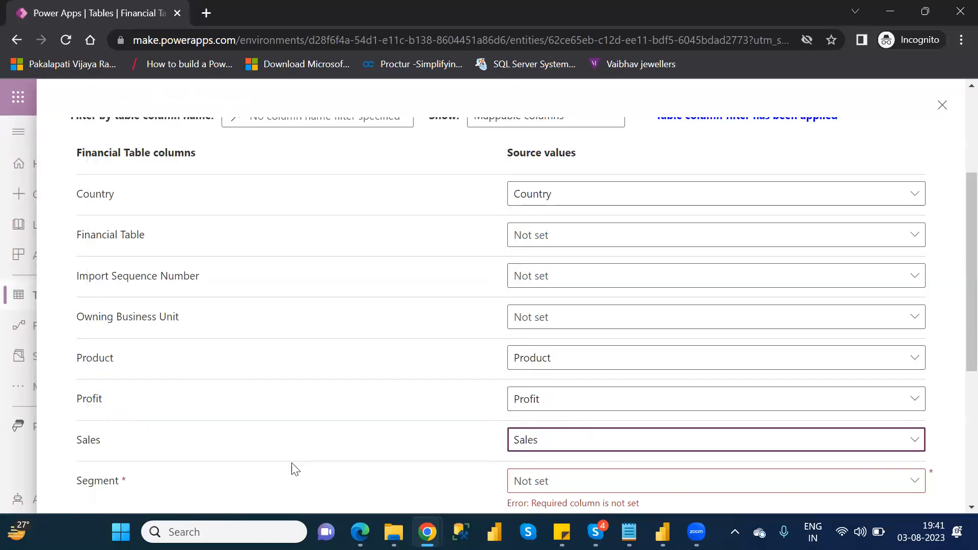
left_click(587, 490)
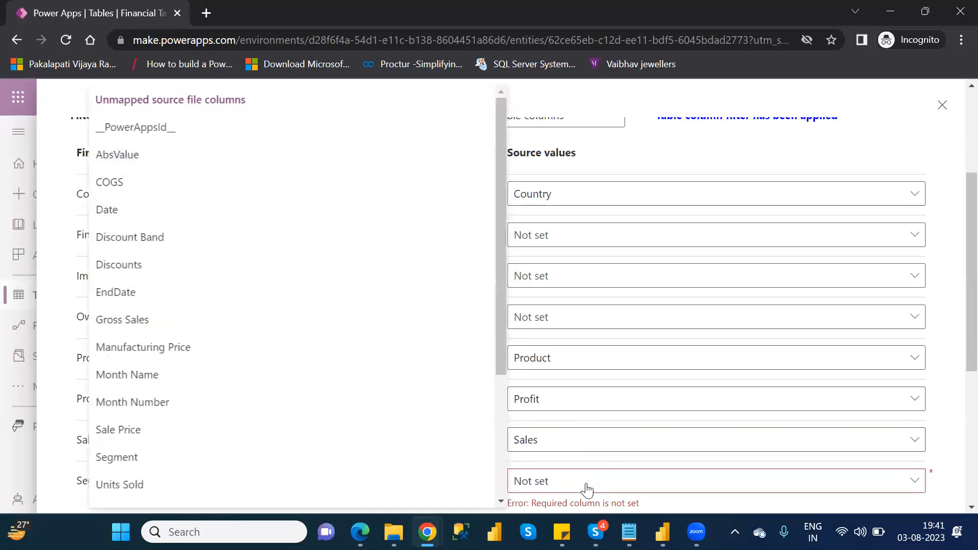
left_click(155, 457)
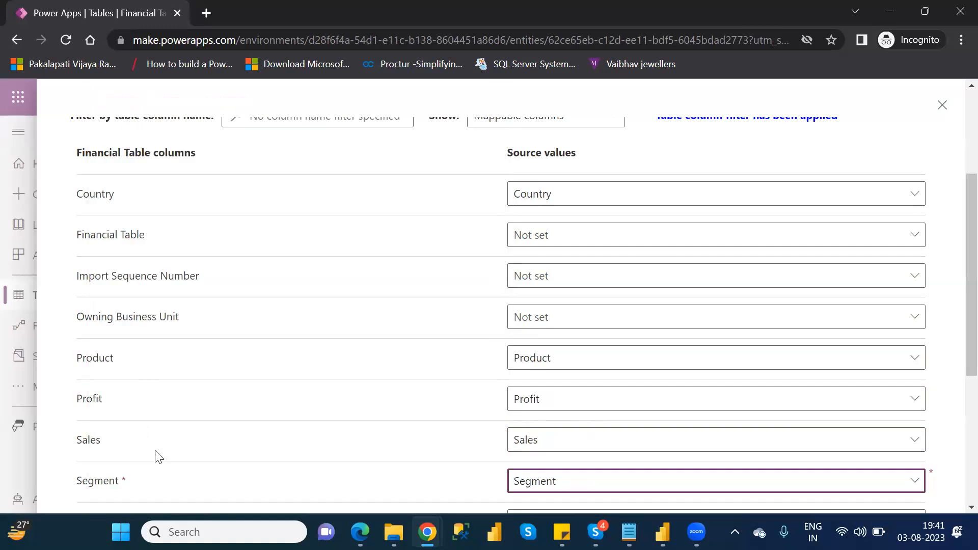
Step: Save the reviewed column mappings and import the Excel data into Financial Table, closing the import page when done
scroll(957, 355, "down", 3)
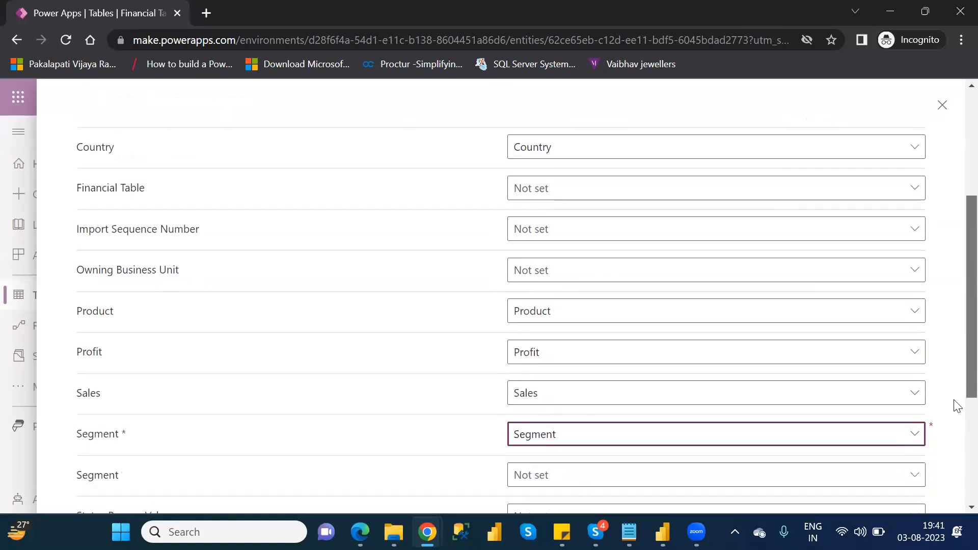
scroll(957, 439, "down", 2)
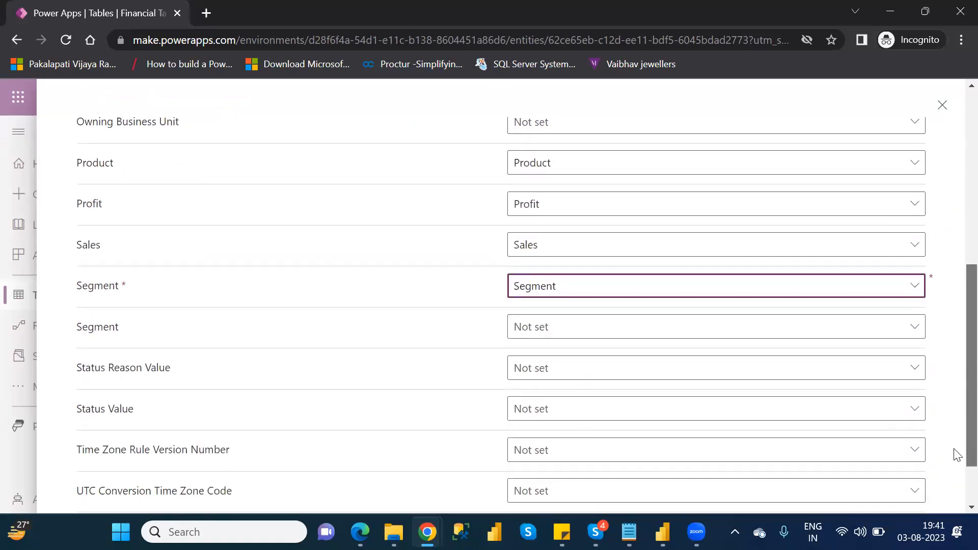
scroll(957, 402, "up", 8)
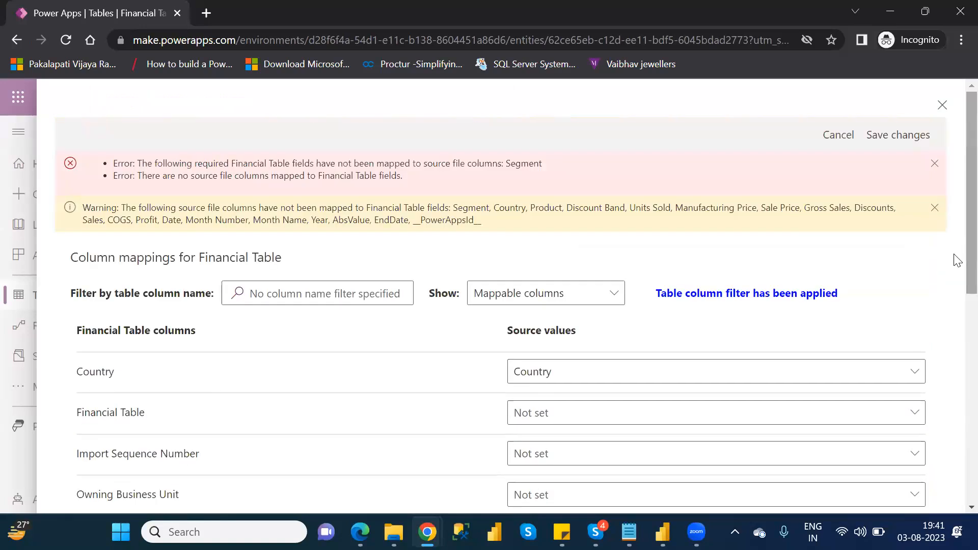
left_click(897, 139)
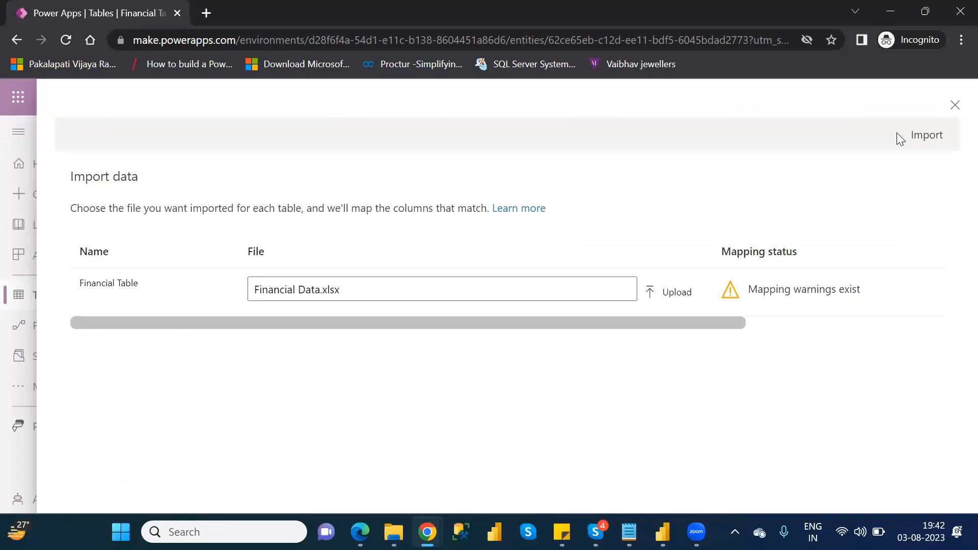
left_click(923, 135)
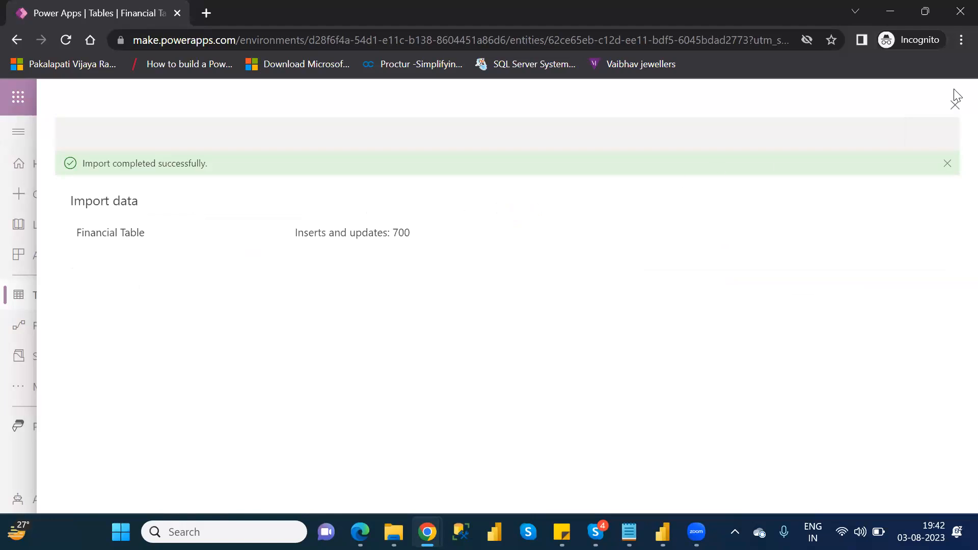
left_click(955, 108)
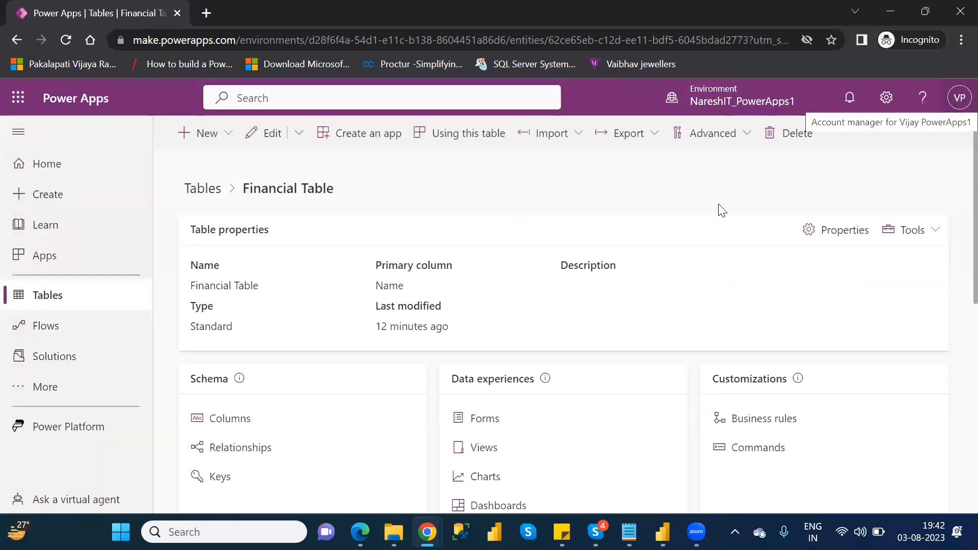
Step: Search the Dataverse tables for "fina", open Financial Table and check the imported rows in its data grid
left_click(69, 305)
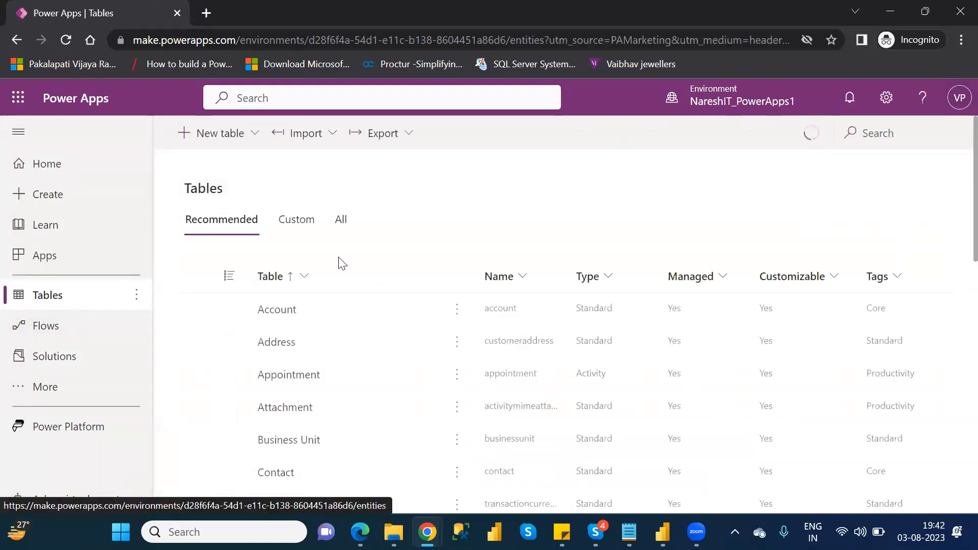
left_click(880, 135)
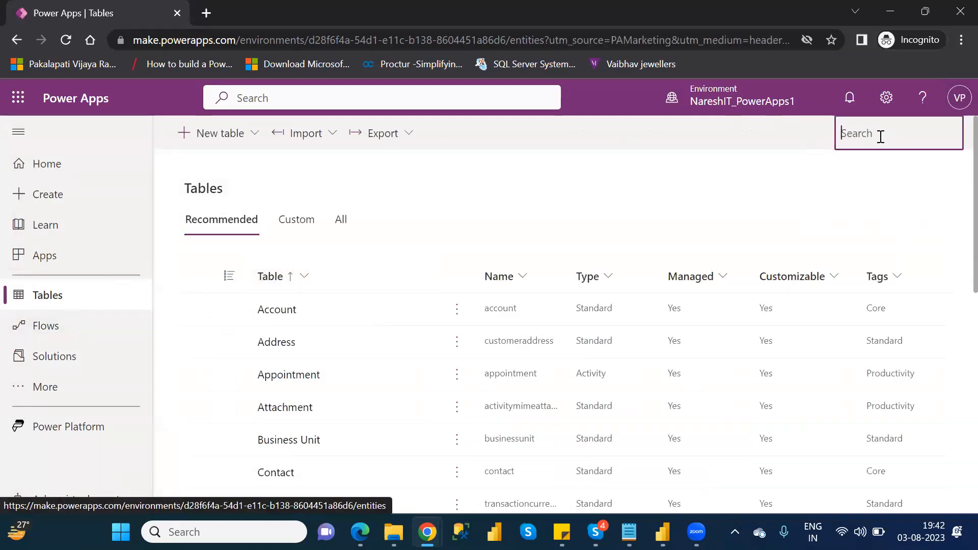
type("fina")
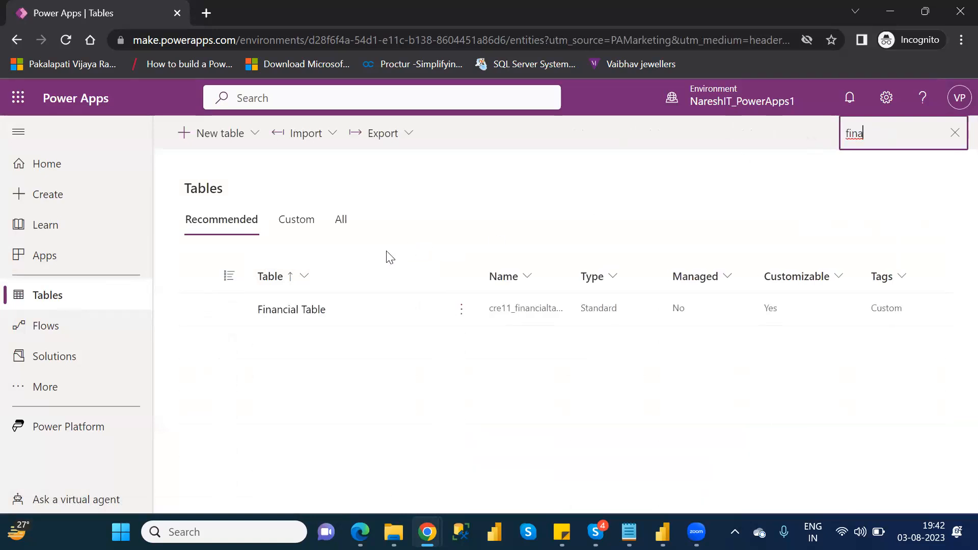
left_click(312, 310)
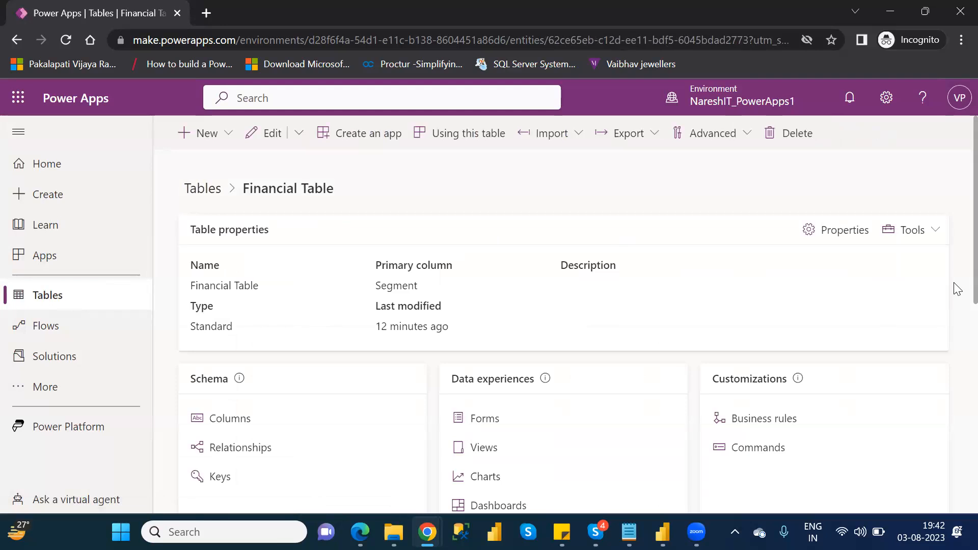
scroll(958, 356, "down", 1)
scroll(957, 357, "down", 10)
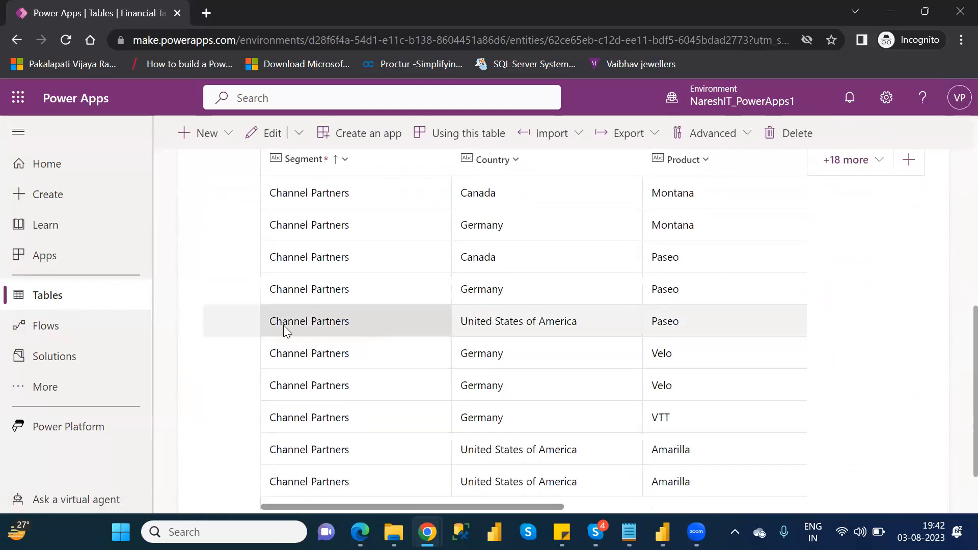
Step: Create a three-screen app from Dataverse, connecting it to the Financial Tables table, and skip the Studio welcome dialog
left_click(54, 297)
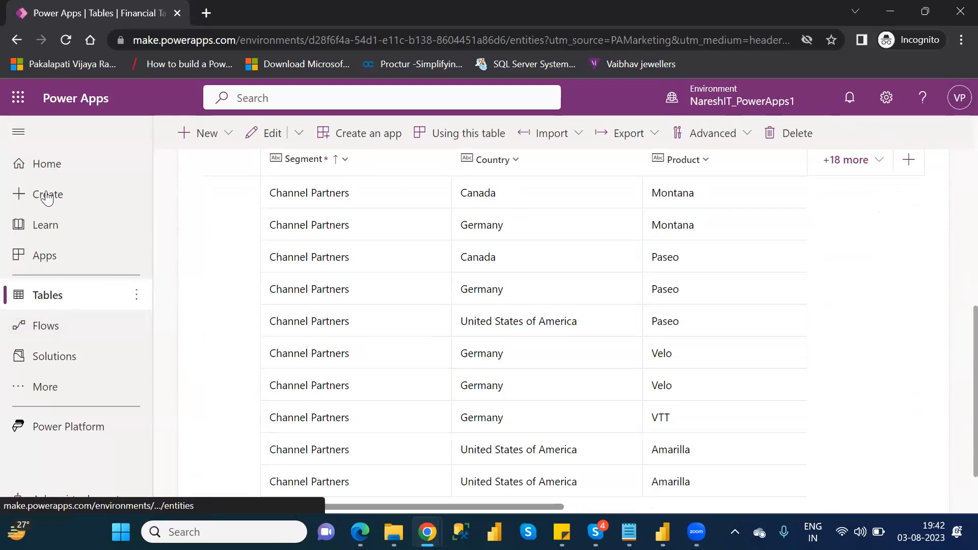
left_click(79, 197)
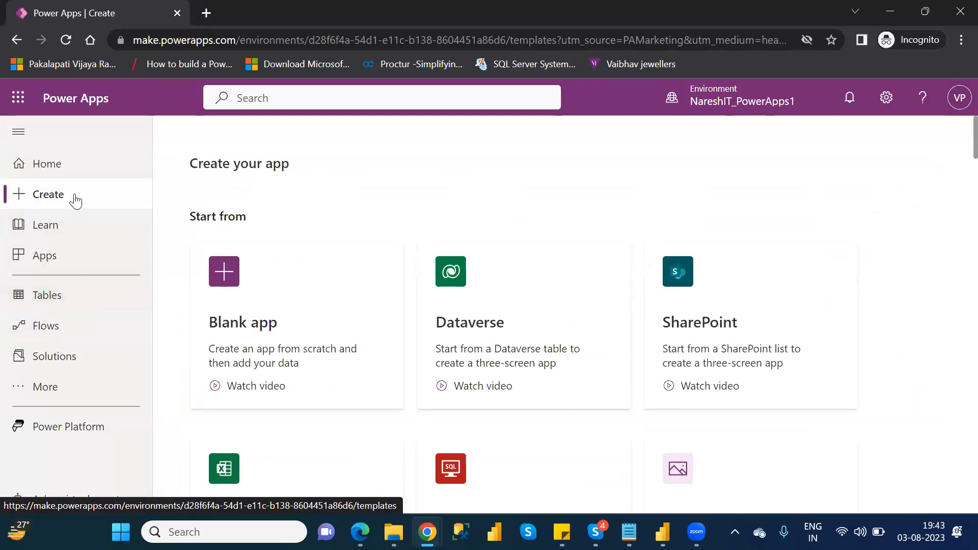
left_click(508, 305)
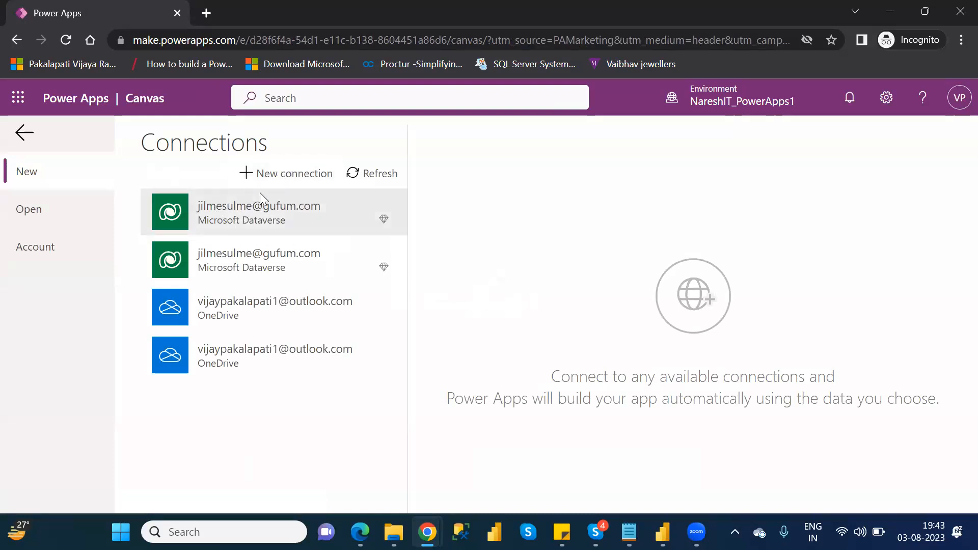
left_click(274, 225)
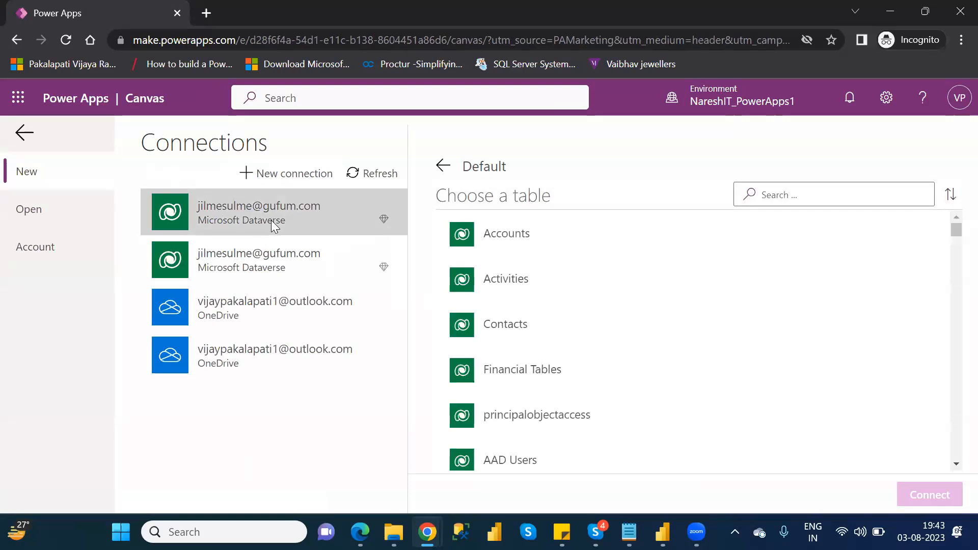
left_click(798, 196)
type("fina")
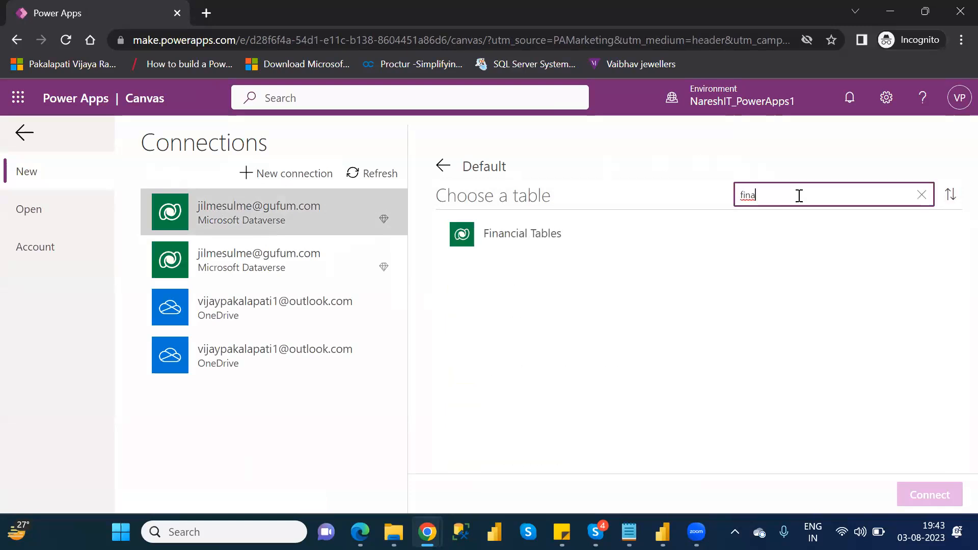
left_click(571, 233)
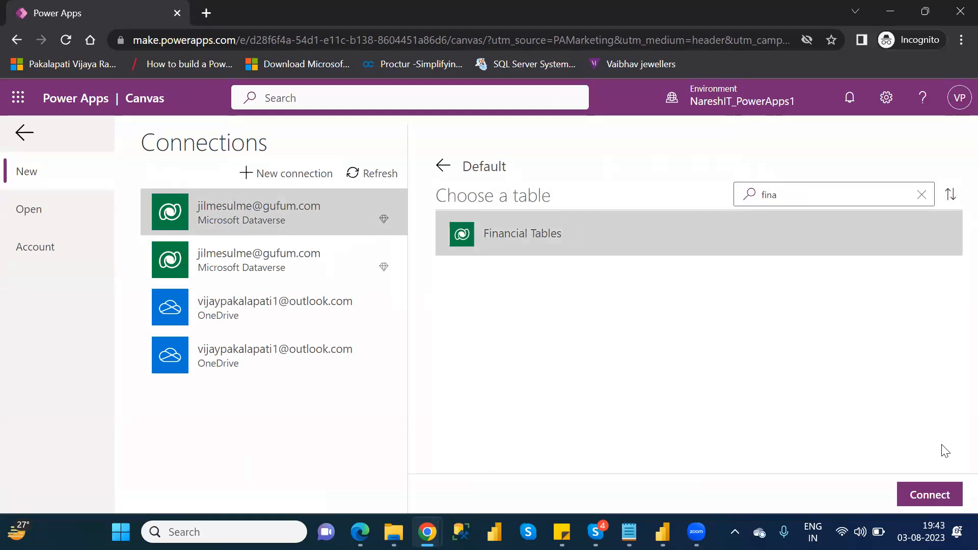
left_click(935, 496)
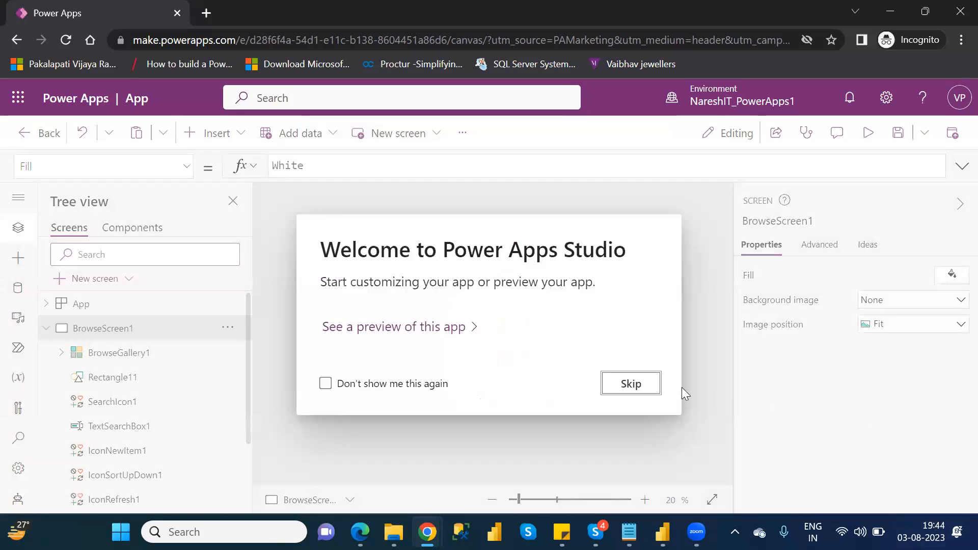
left_click(643, 386)
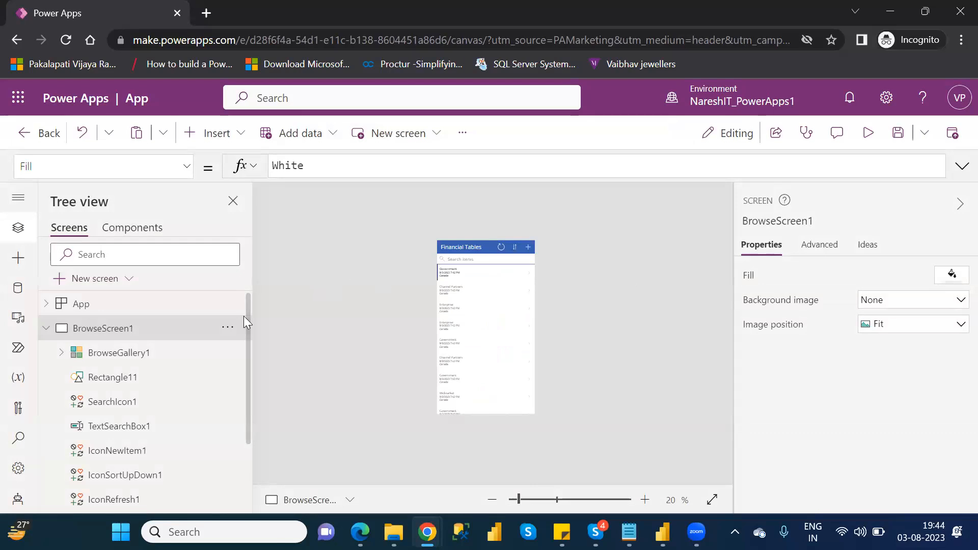
Step: Open the fields of BrowseGallery1 on BrowseScreen1 and set Title1 to Country
left_click(146, 360)
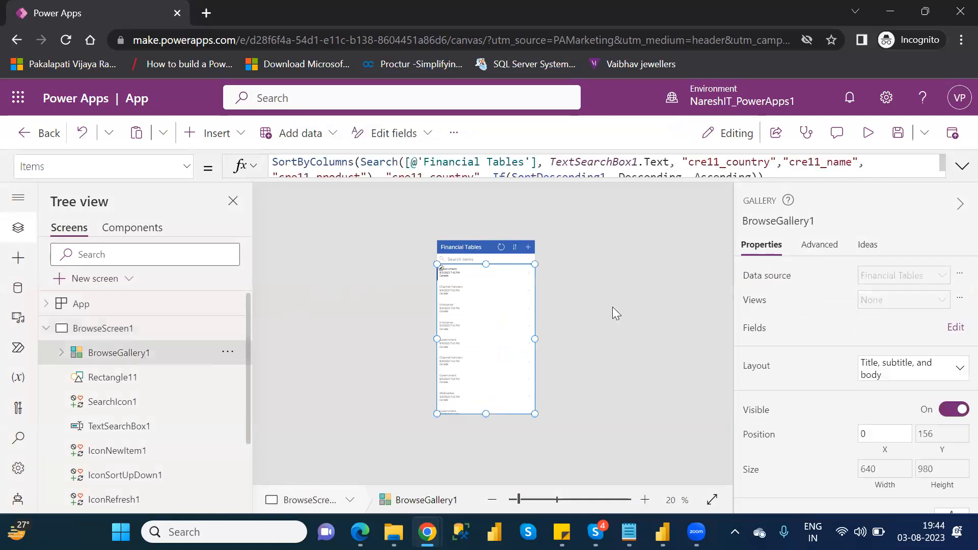
left_click(954, 329)
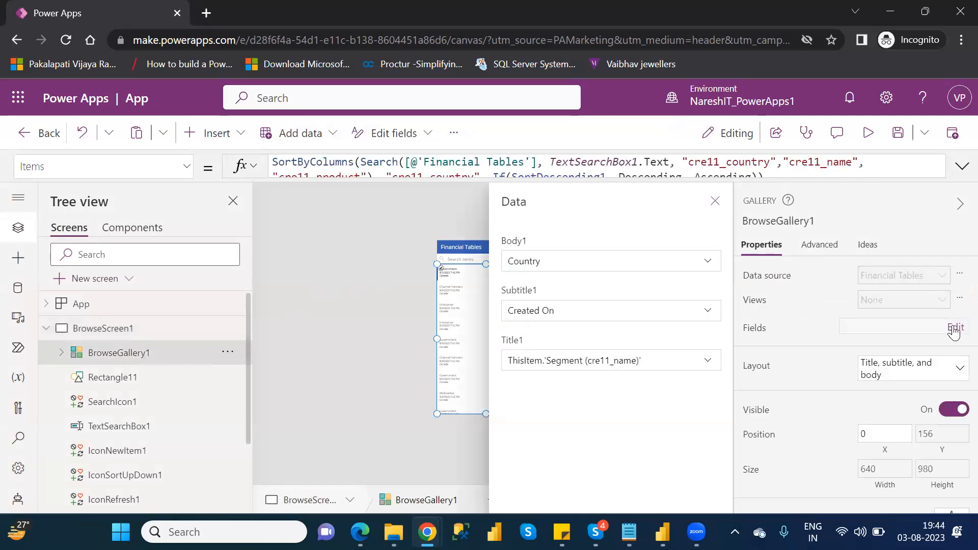
left_click(686, 366)
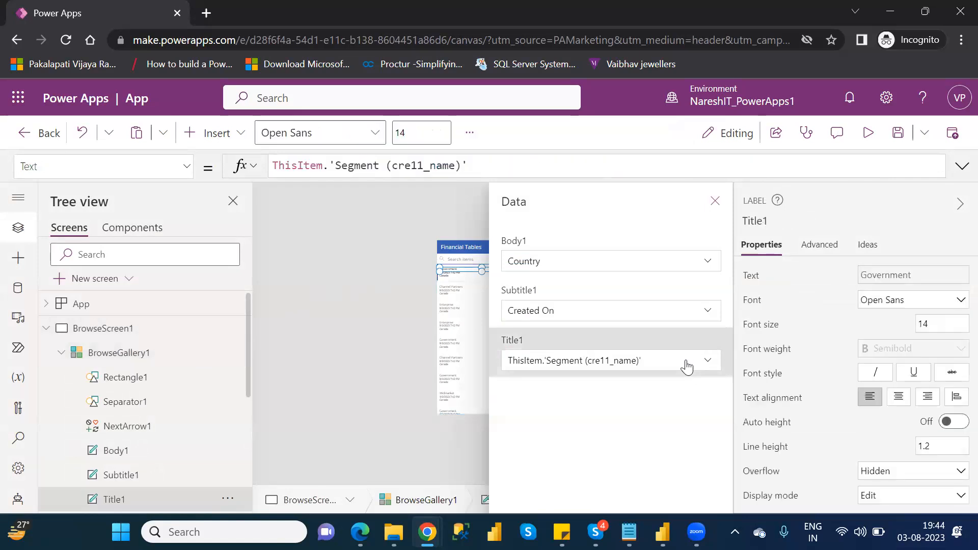
left_click(705, 361)
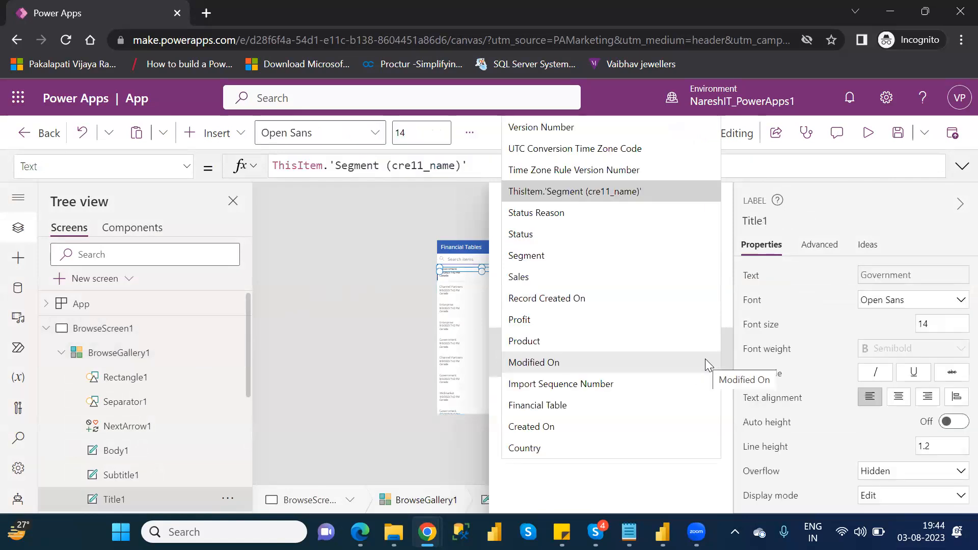
left_click(544, 253)
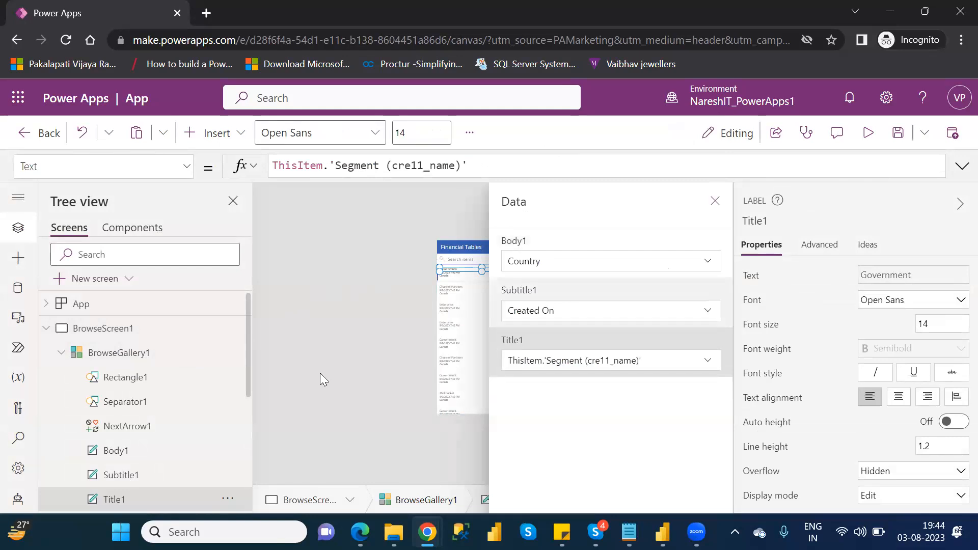
left_click(563, 363)
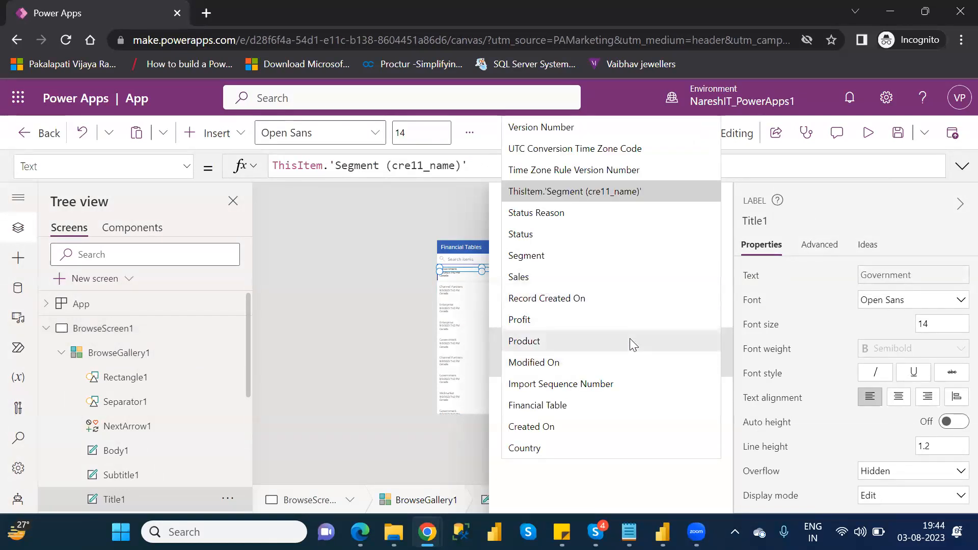
left_click(545, 447)
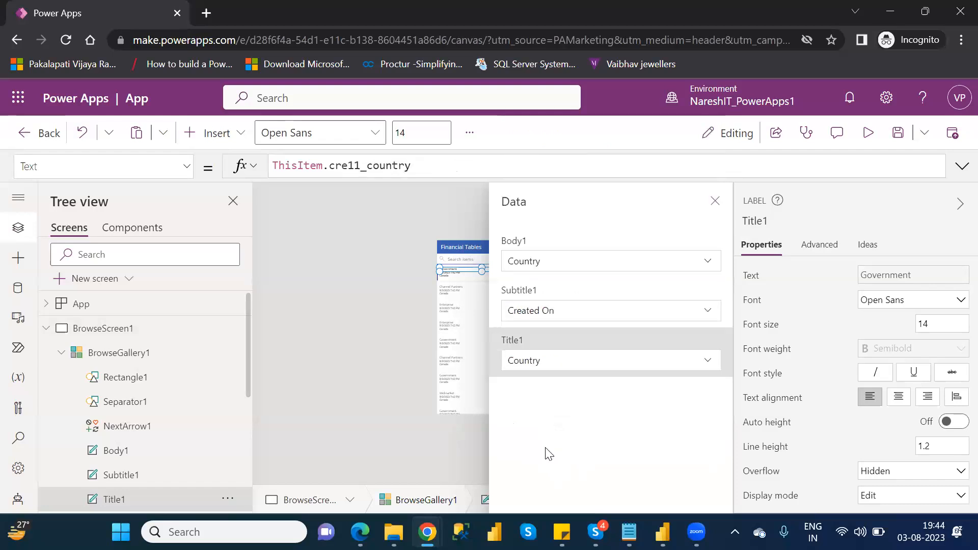
Step: Set the gallery's Subtitle1 field to Product and recheck the Title1 field choices, keeping Country
left_click(582, 313)
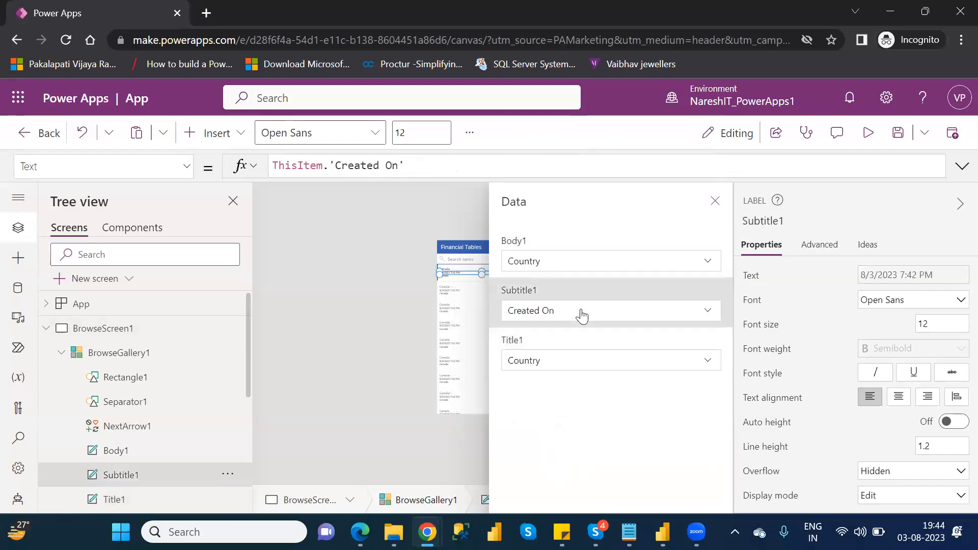
left_click(580, 310)
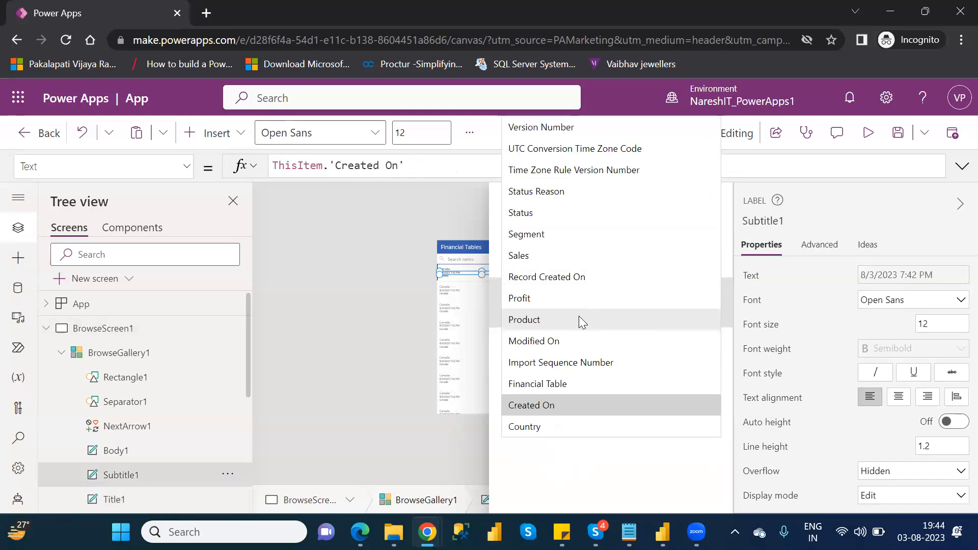
left_click(532, 318)
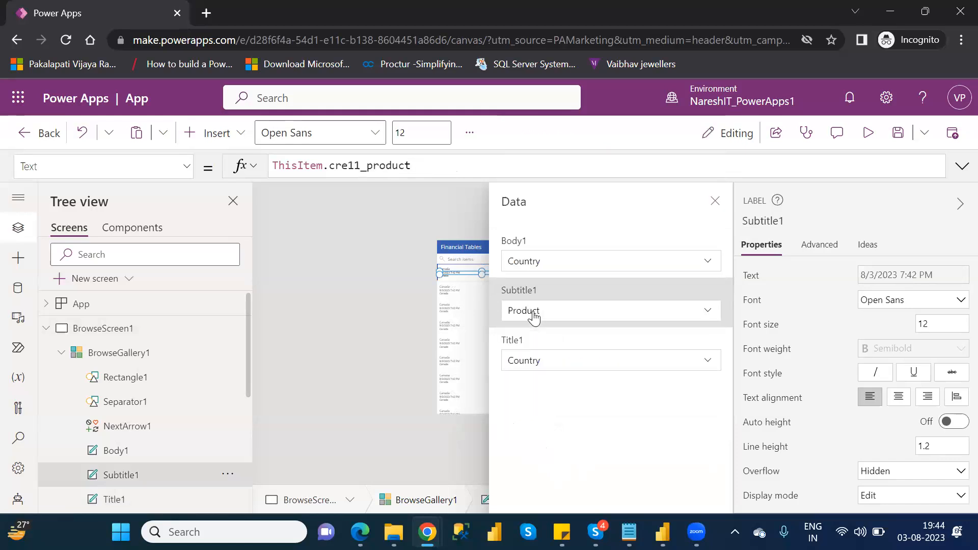
left_click(615, 369)
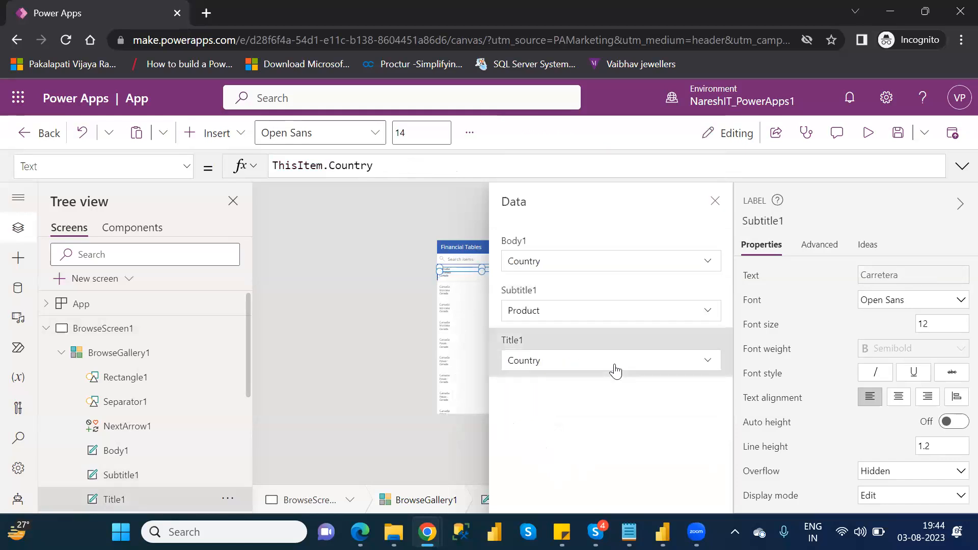
left_click(681, 368)
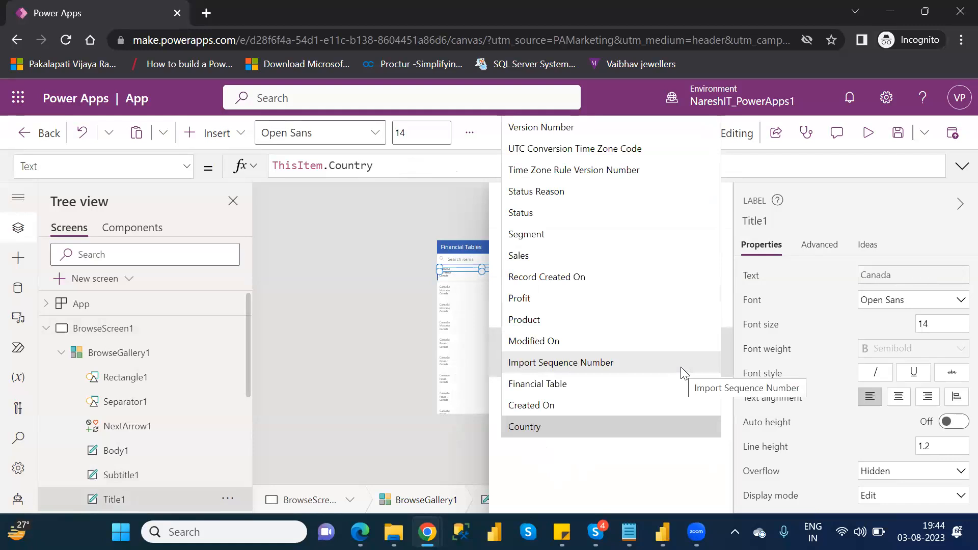
left_click(518, 507)
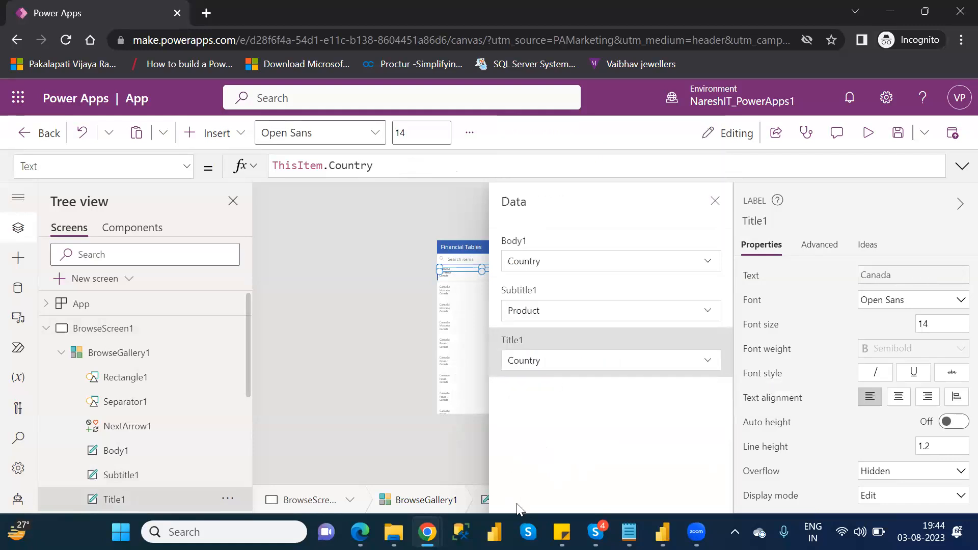
Step: Set the gallery's Body1 field to Segment and close the field settings
left_click(550, 262)
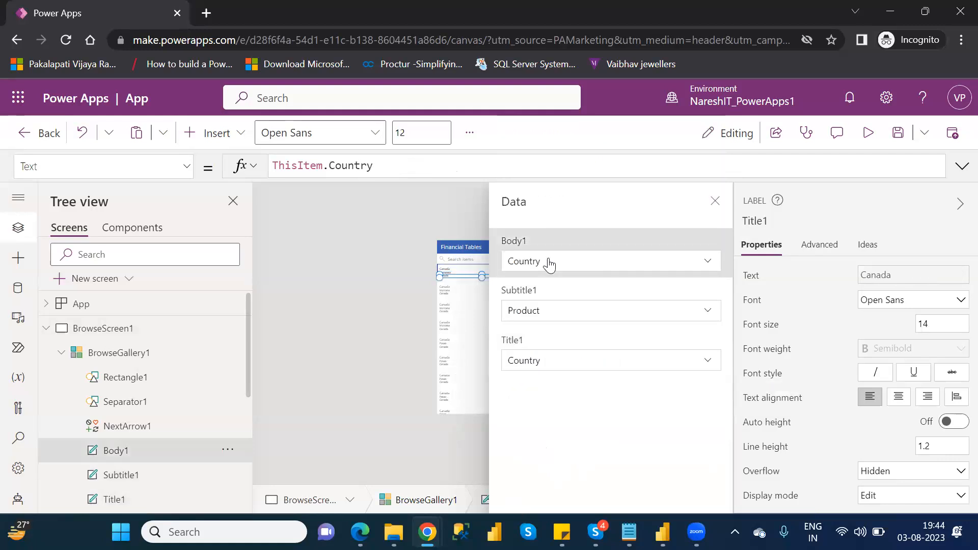
left_click(590, 261)
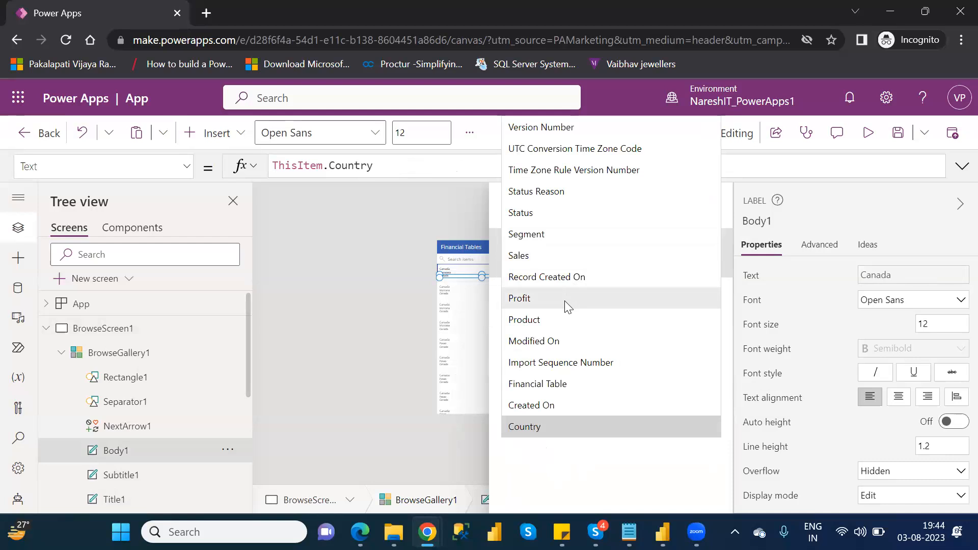
left_click(532, 234)
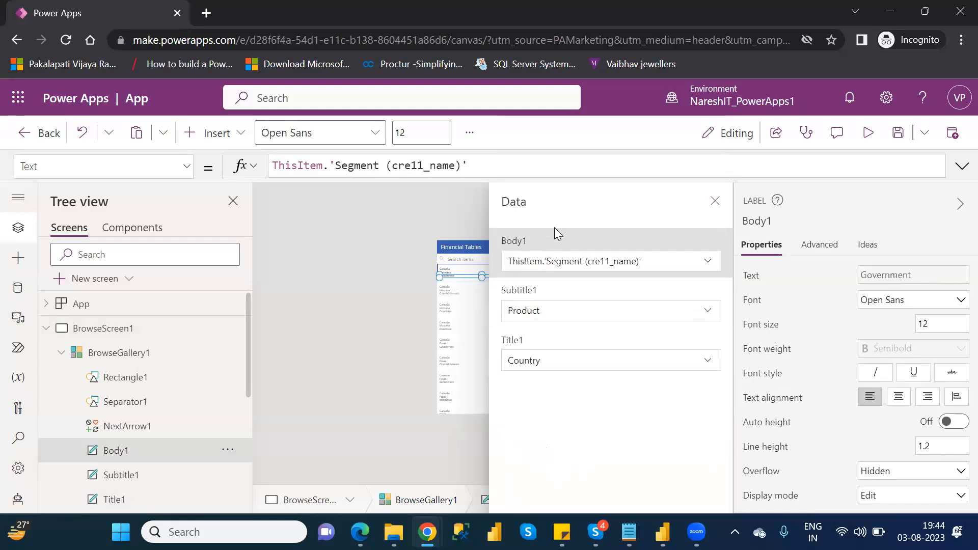
left_click(712, 202)
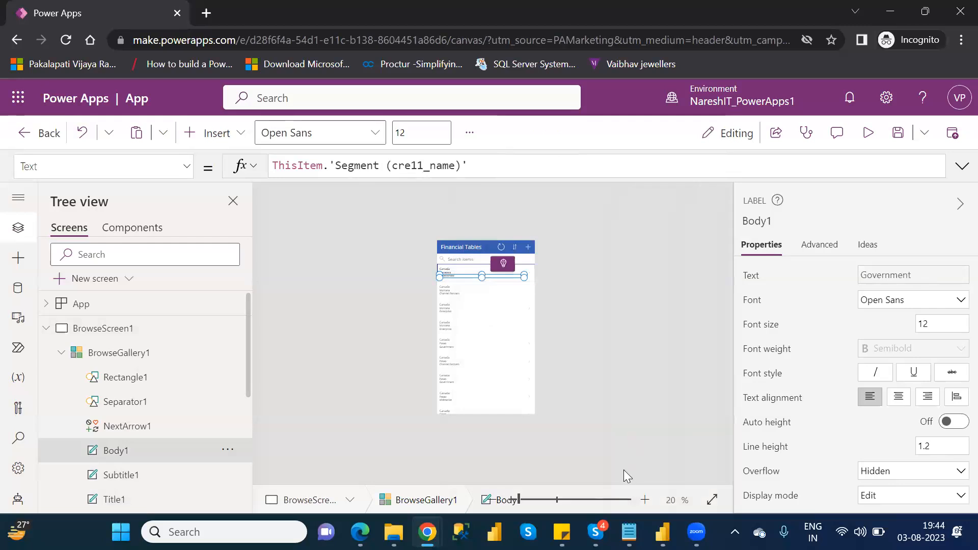
Step: Inspect the gallery's Title1 label at a larger canvas zoom and run a preview of the app
left_click_drag(524, 497, 534, 504)
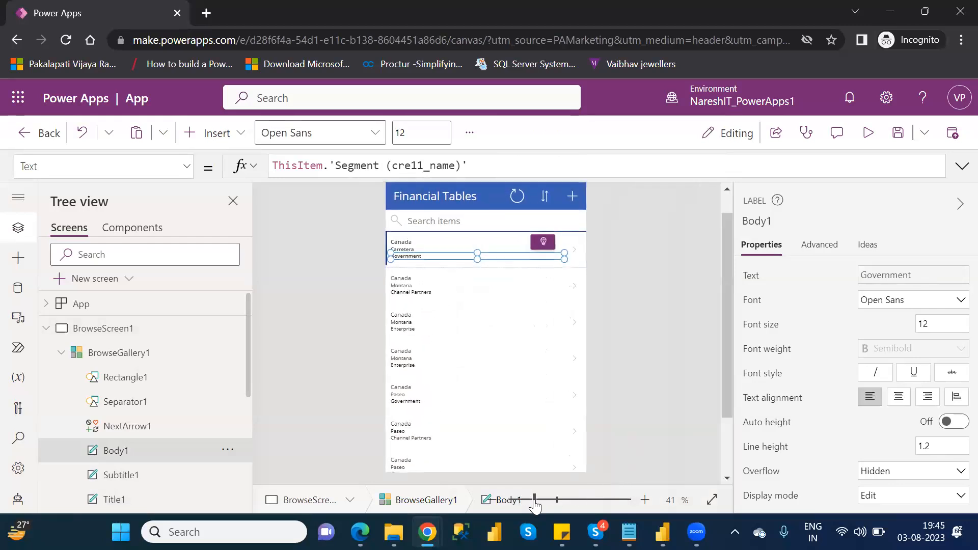
left_click(419, 243)
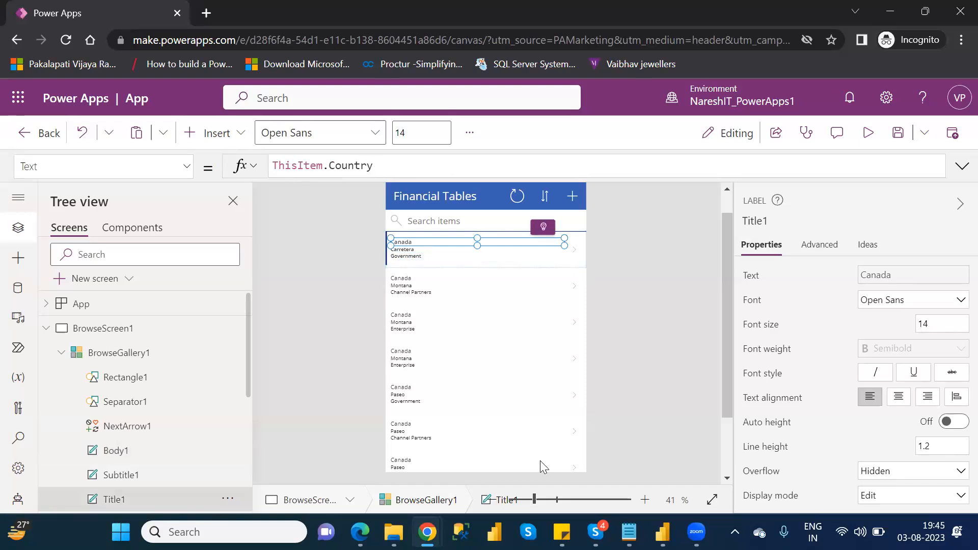
left_click(541, 497)
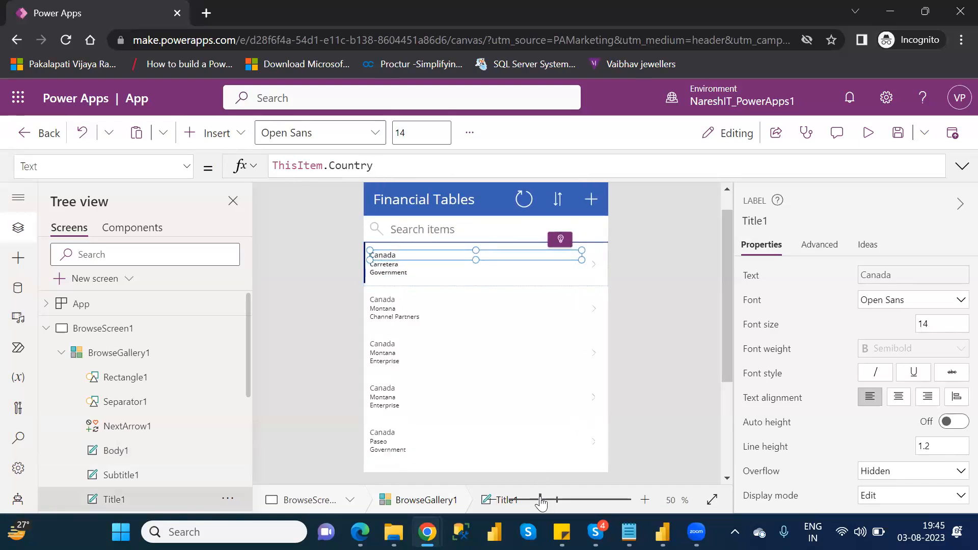
left_click(547, 501)
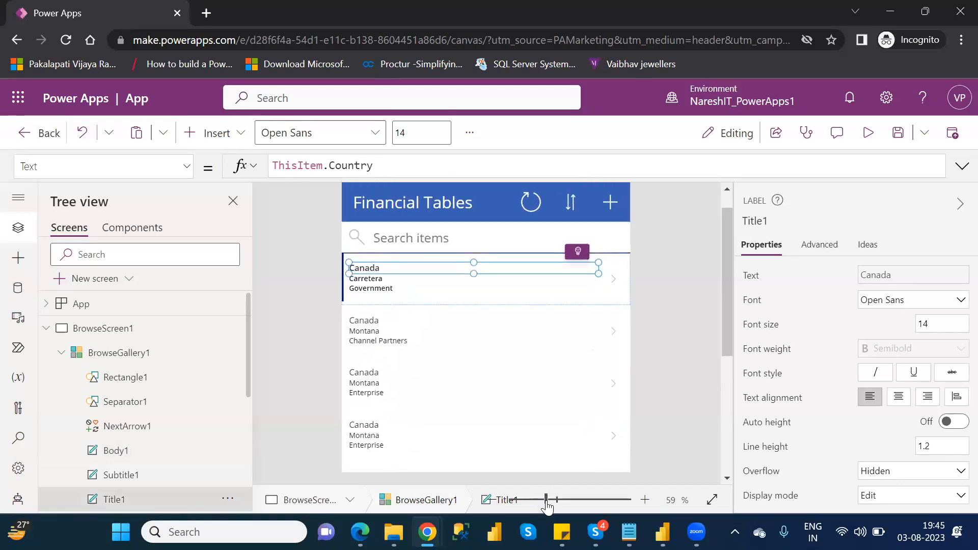
left_click(869, 134)
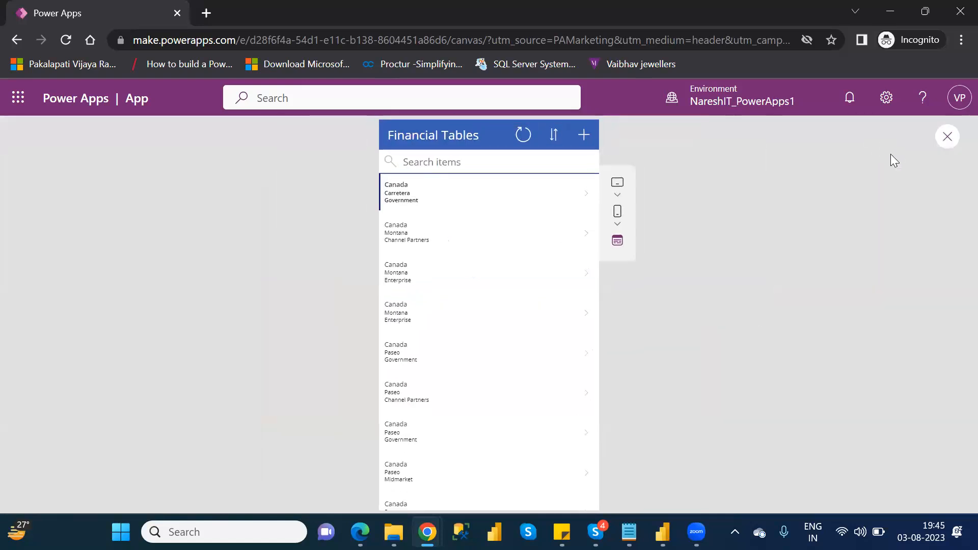
Step: Preview the first Canada record's detail view and edit form, and return to editing the app
left_click(585, 200)
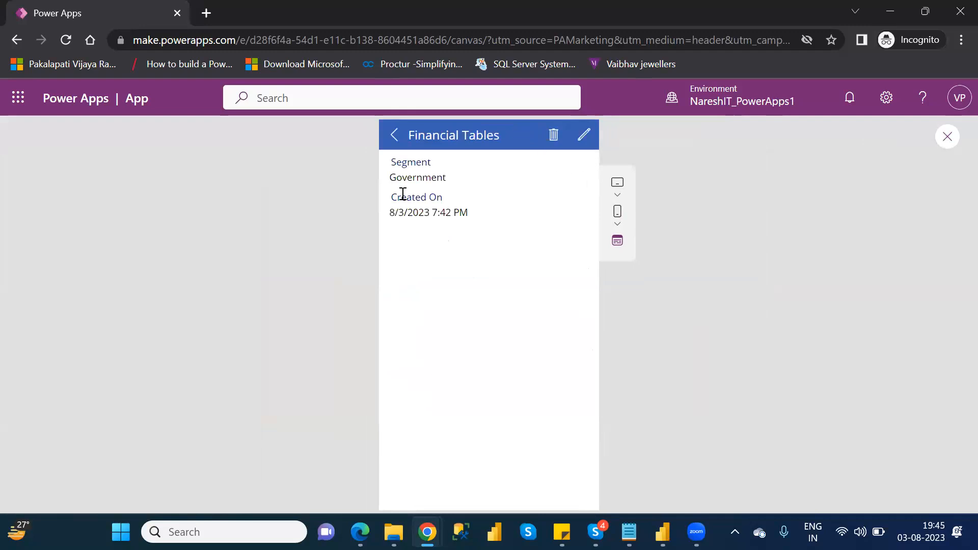
left_click(584, 135)
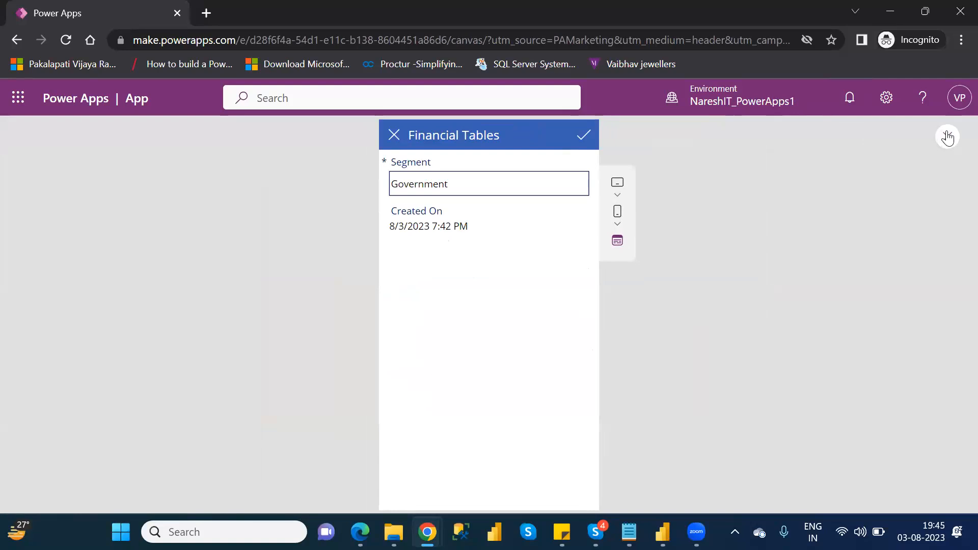
left_click(947, 136)
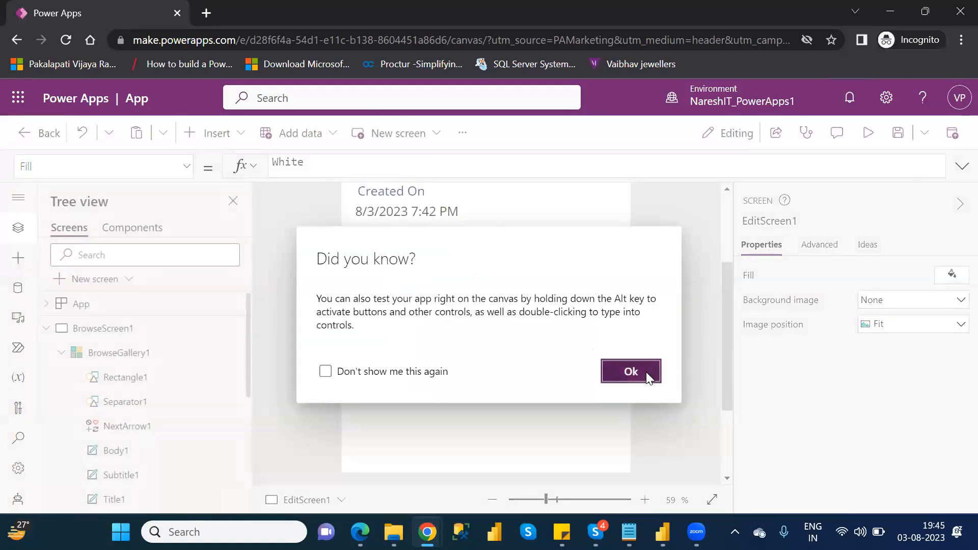
left_click(646, 372)
Step: Collapse BrowseScreen1 and open the field settings of DetailForm1 on DetailScreen1
left_click(60, 353)
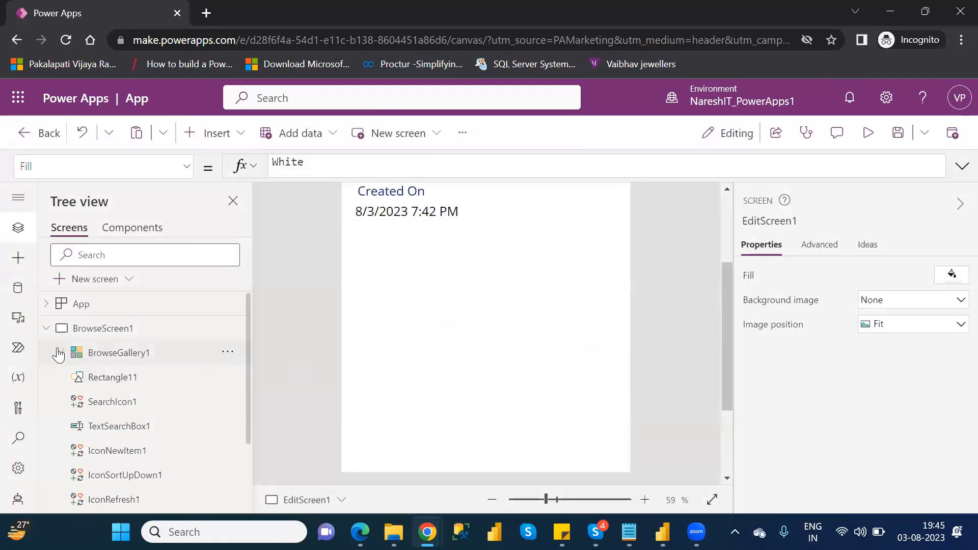
left_click(46, 330)
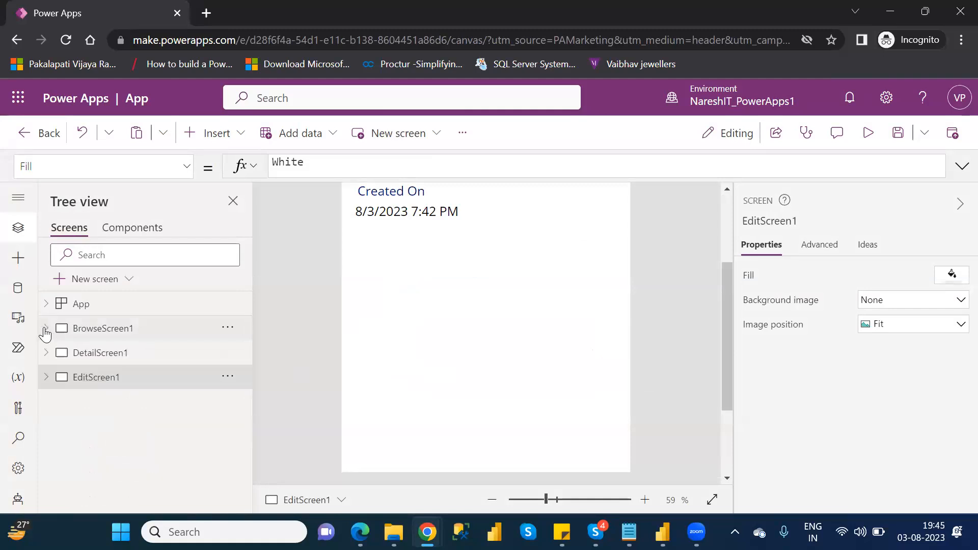
left_click(46, 352)
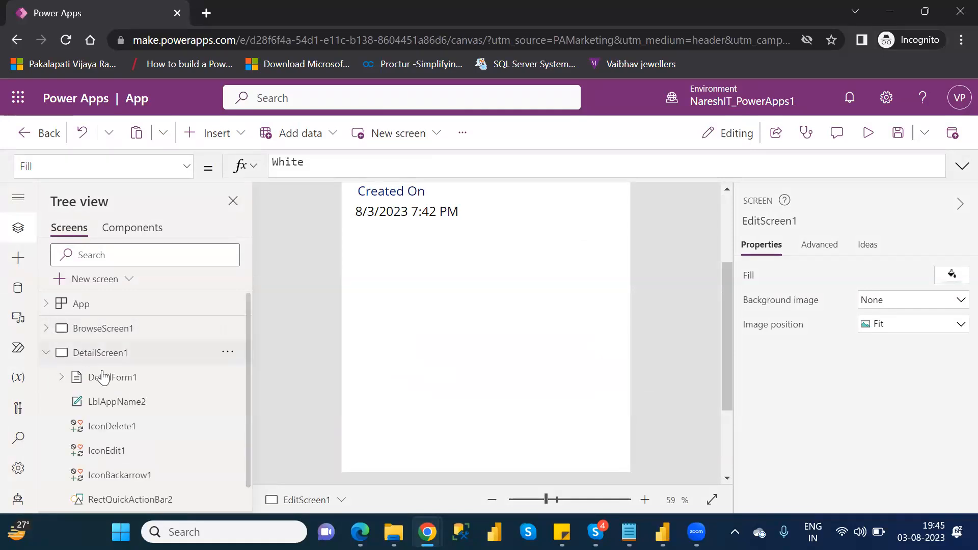
left_click(111, 378)
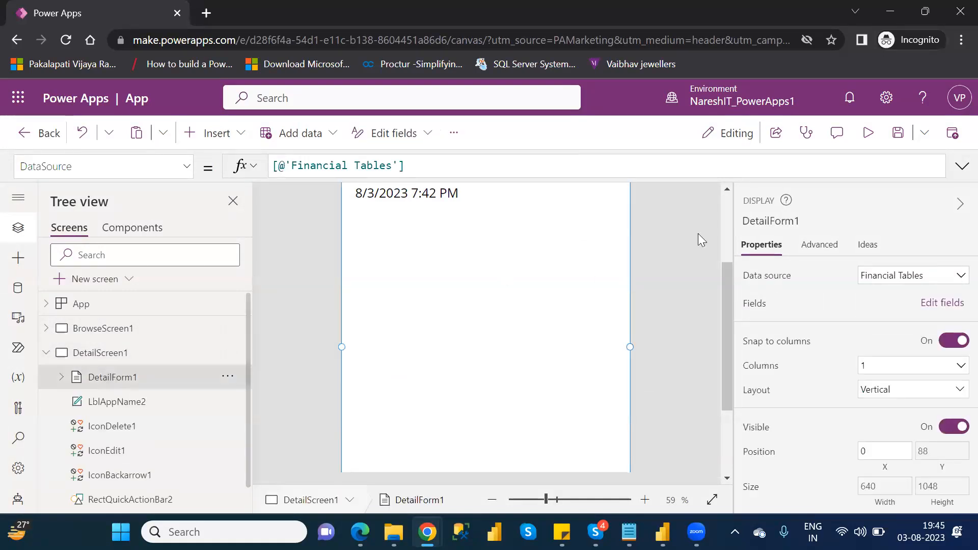
scroll(729, 218, "up", 3)
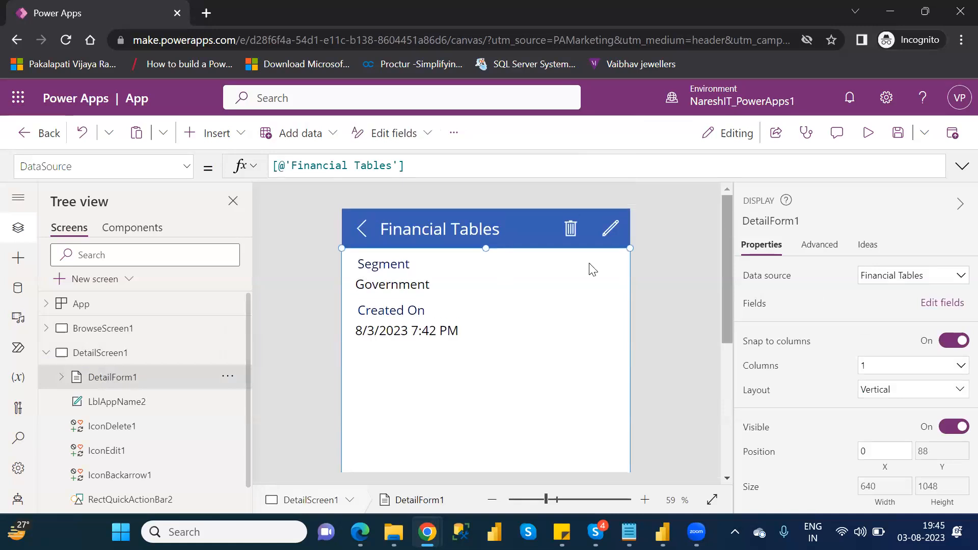
left_click(944, 303)
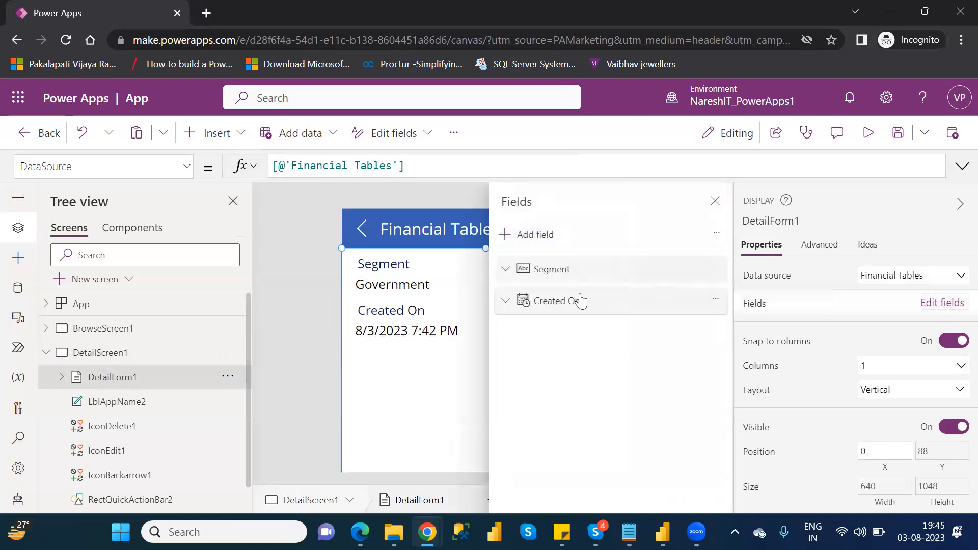
Step: Add the Country, Product, Profit and Sales fields to DetailForm1 and close its field settings
left_click(535, 235)
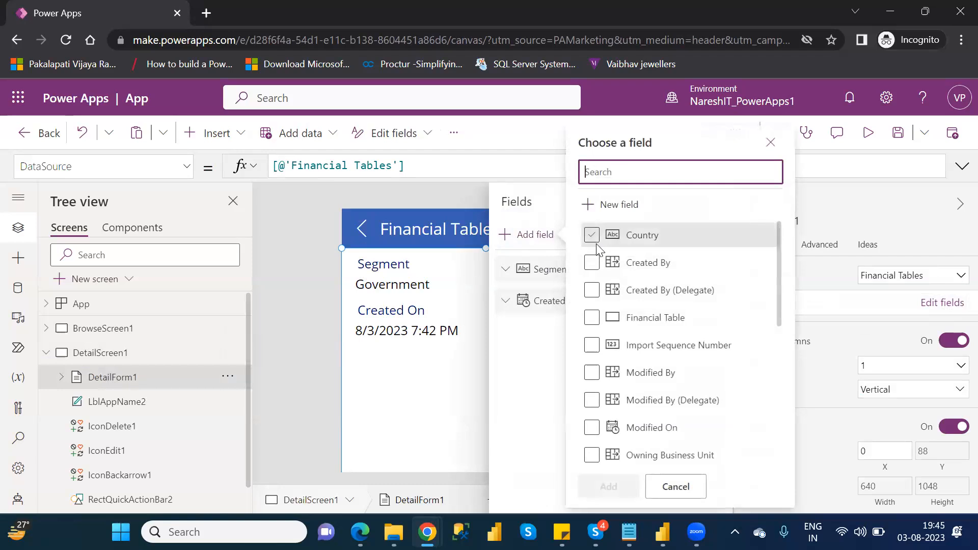
left_click(592, 236)
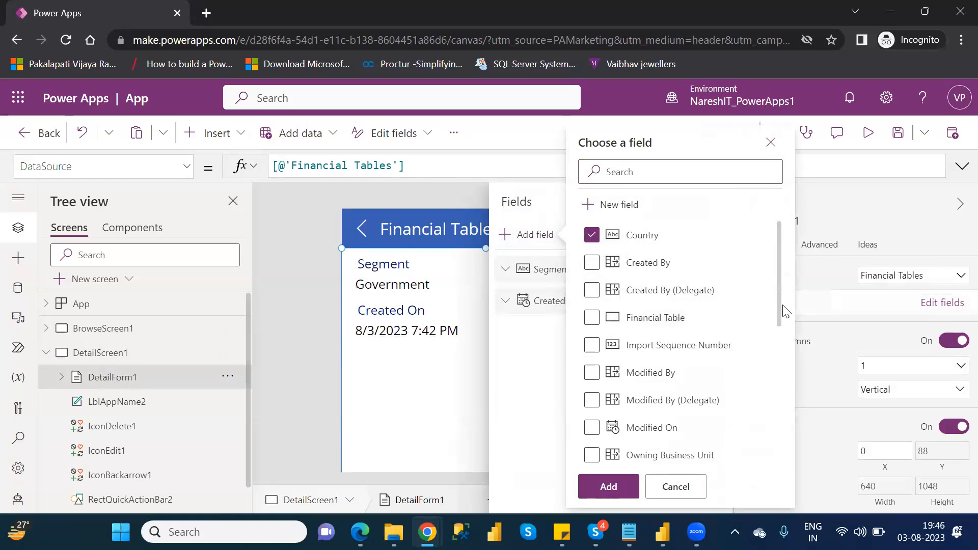
left_click_drag(780, 317, 792, 394)
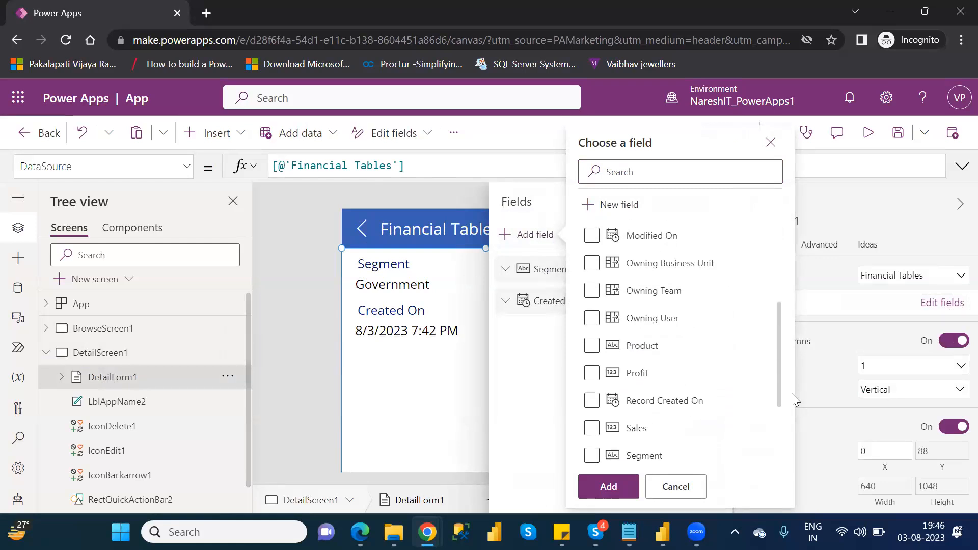
left_click(591, 342)
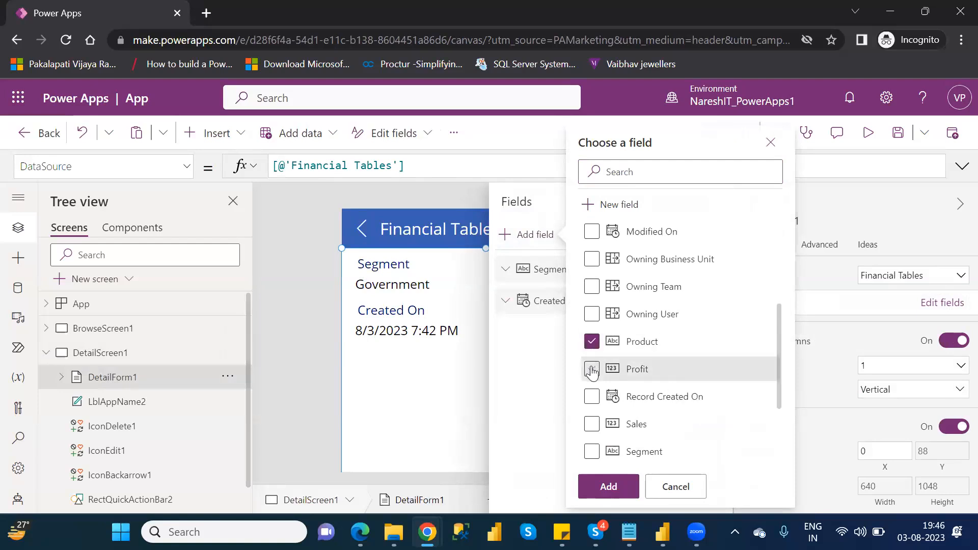
left_click(591, 369)
left_click(592, 427)
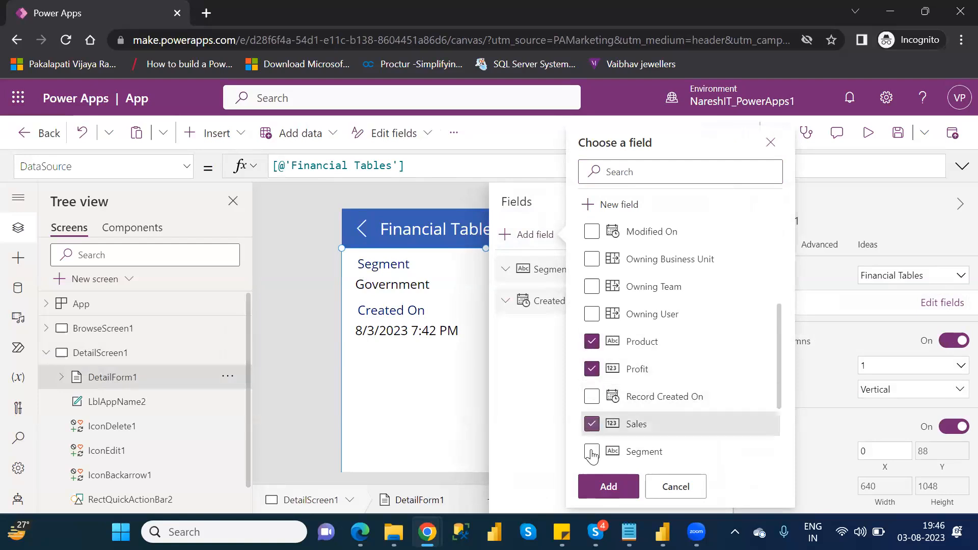
left_click(609, 488)
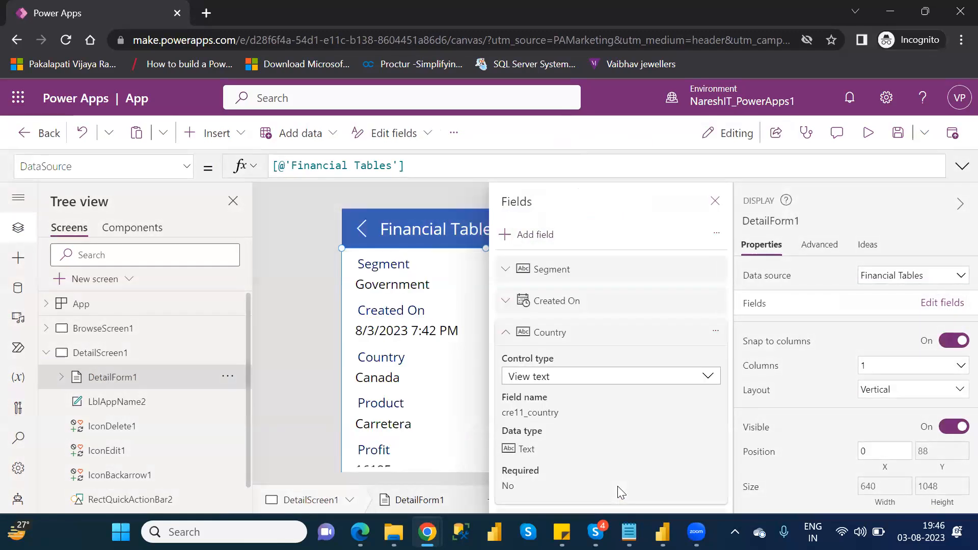
left_click(716, 202)
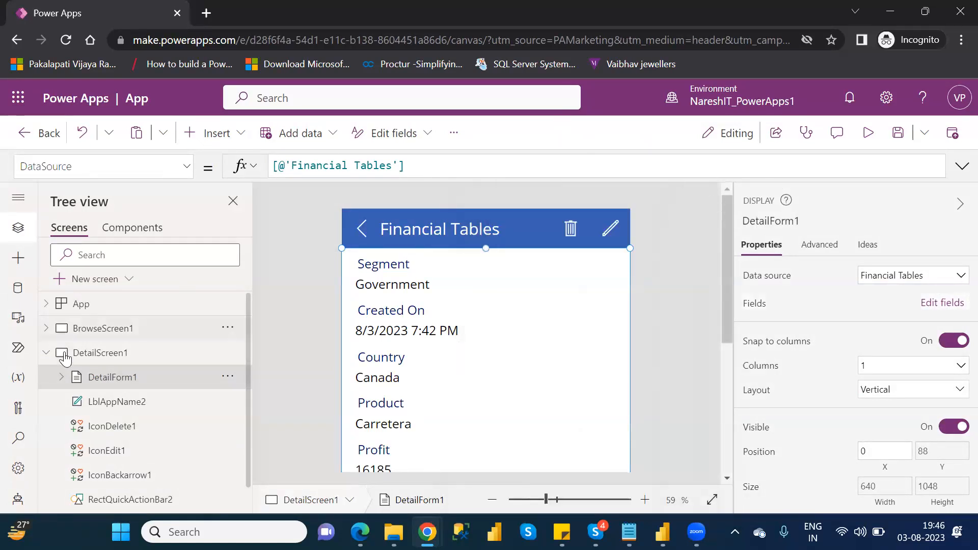
Step: Collapse DetailScreen1 and open the field settings of EditForm1 on EditScreen1
left_click(46, 354)
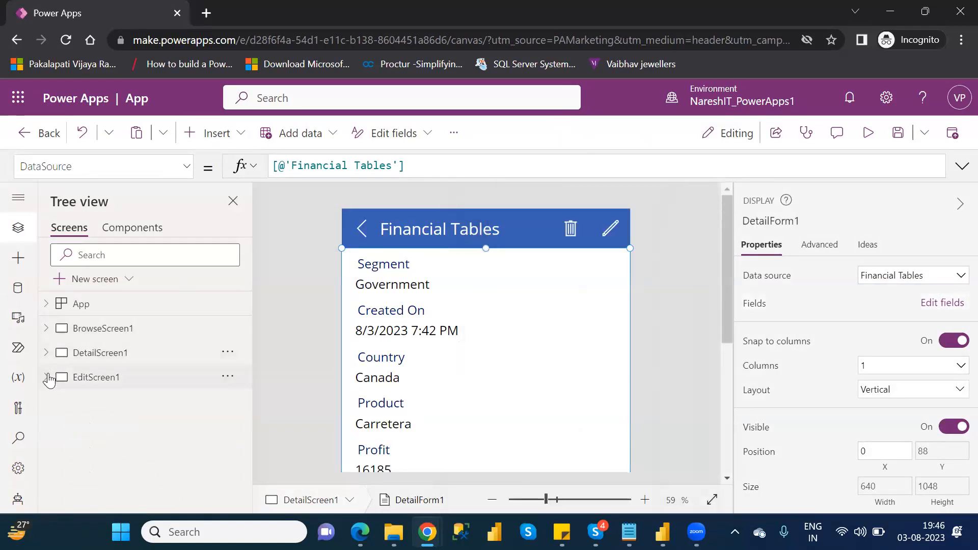
left_click(48, 377)
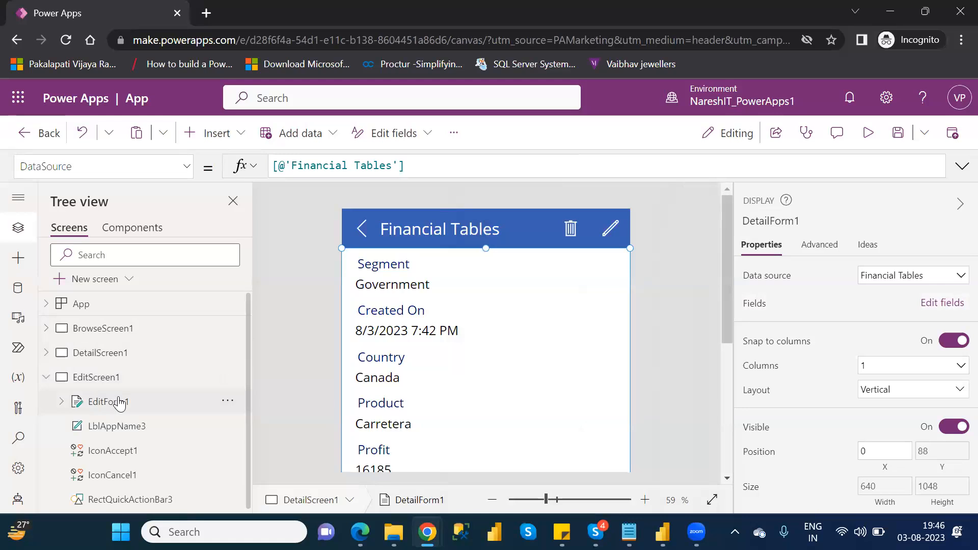
left_click(120, 403)
left_click(928, 311)
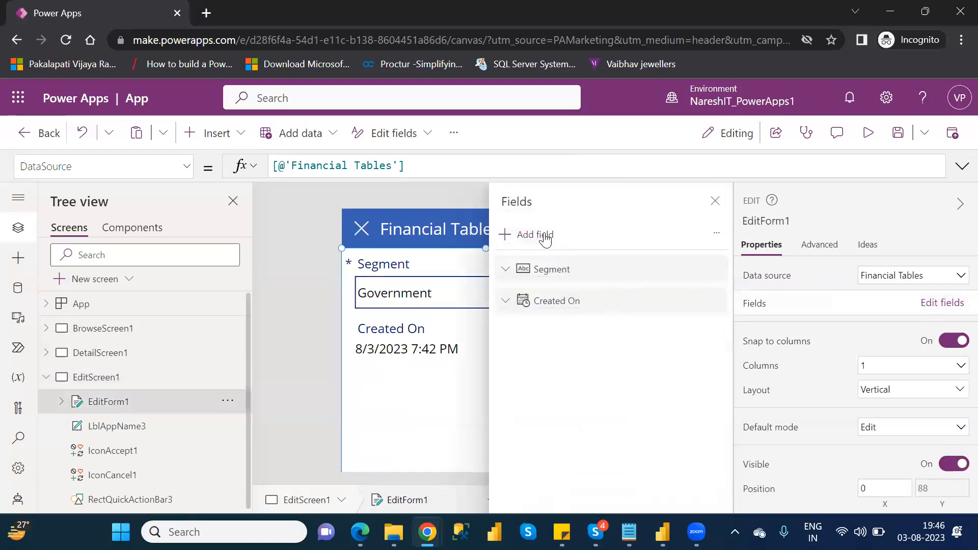
Step: Add the Country, Product, Profit, Sales, Segment and Status fields to EditForm1
left_click(545, 236)
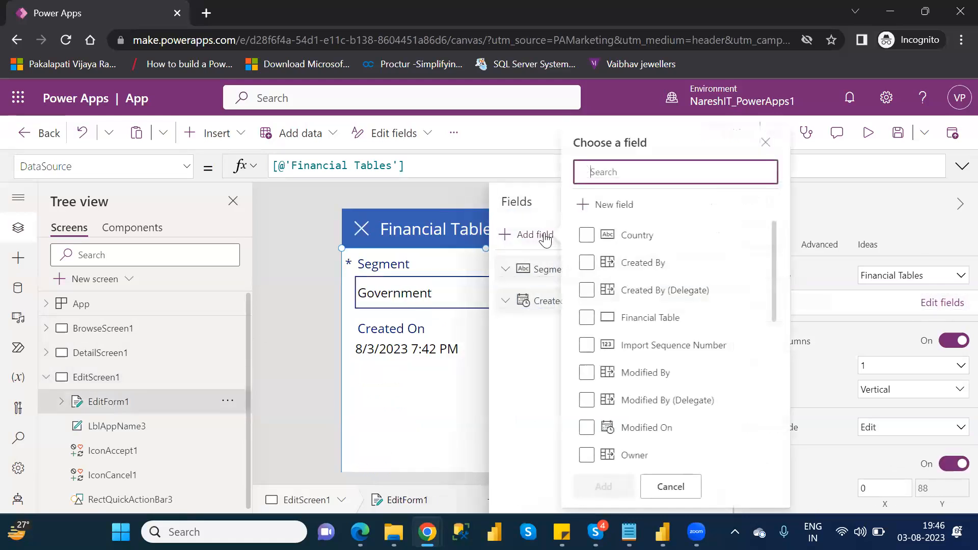
left_click(592, 235)
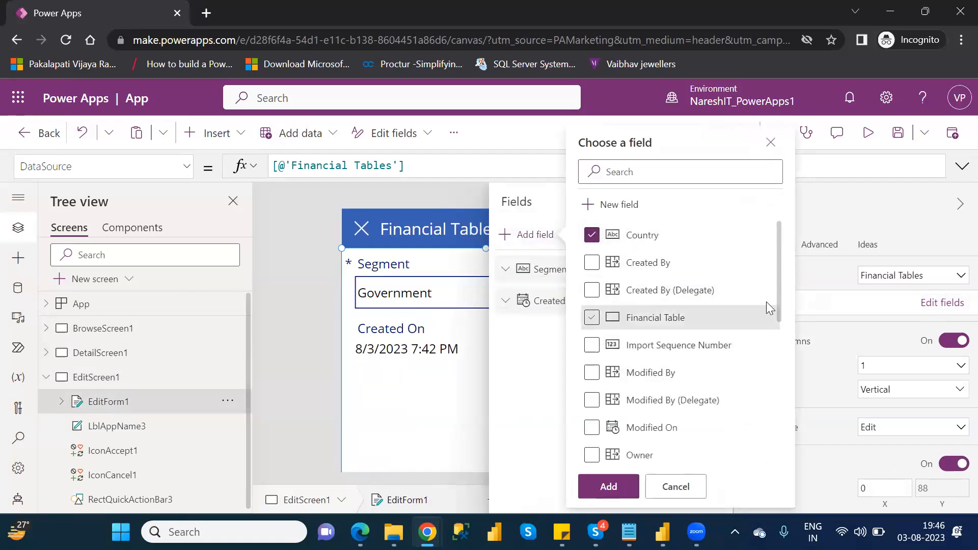
left_click_drag(778, 307, 793, 380)
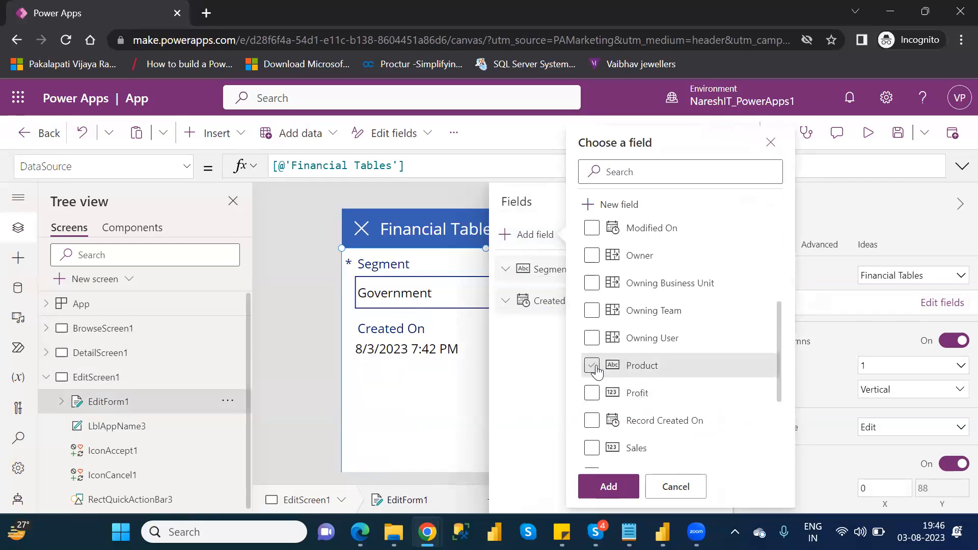
left_click(597, 371)
left_click(595, 394)
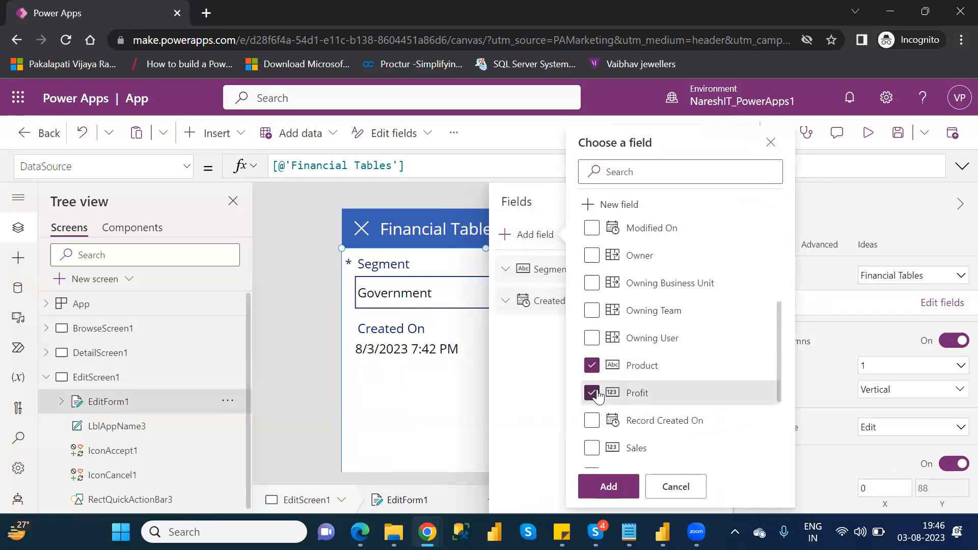
left_click(592, 449)
left_click_drag(779, 395, 788, 435)
scroll(787, 435, "down", 1)
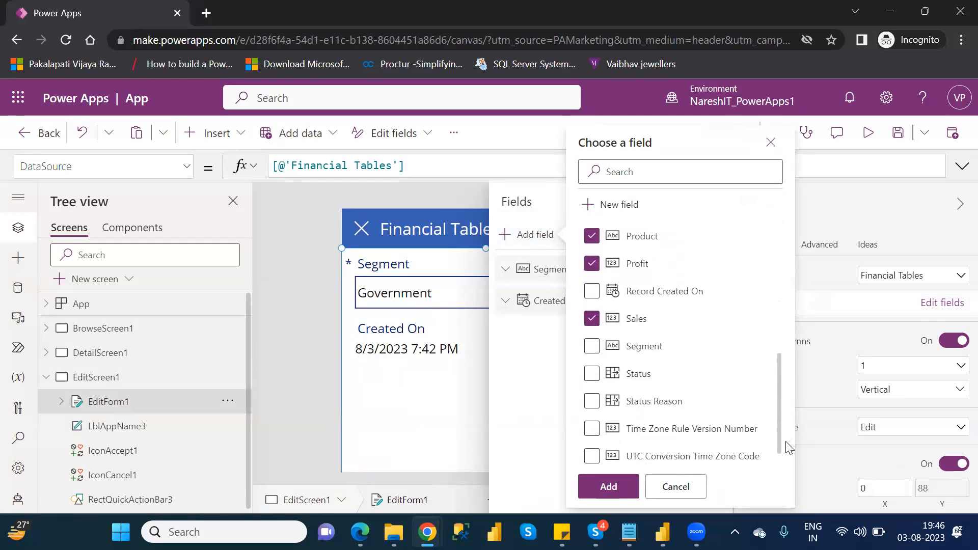
left_click(600, 350)
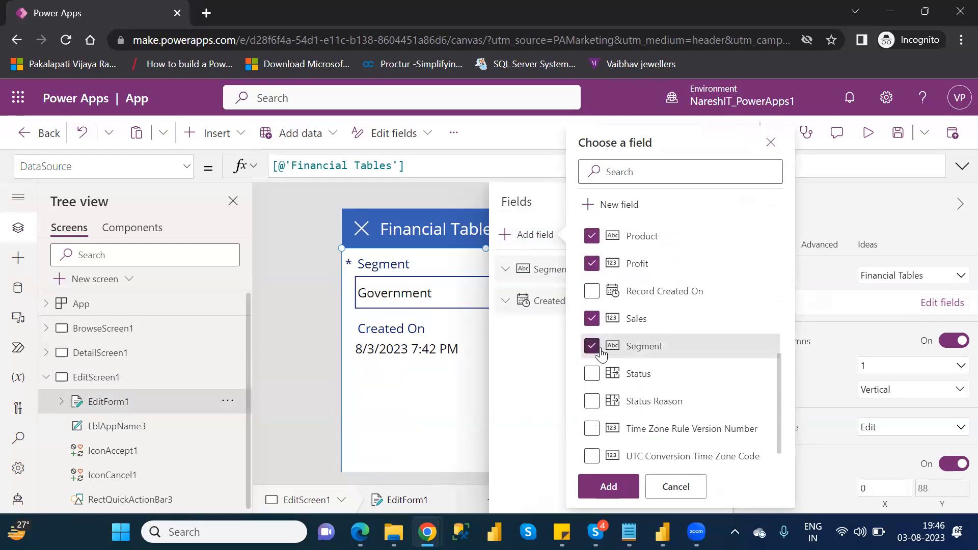
left_click(592, 376)
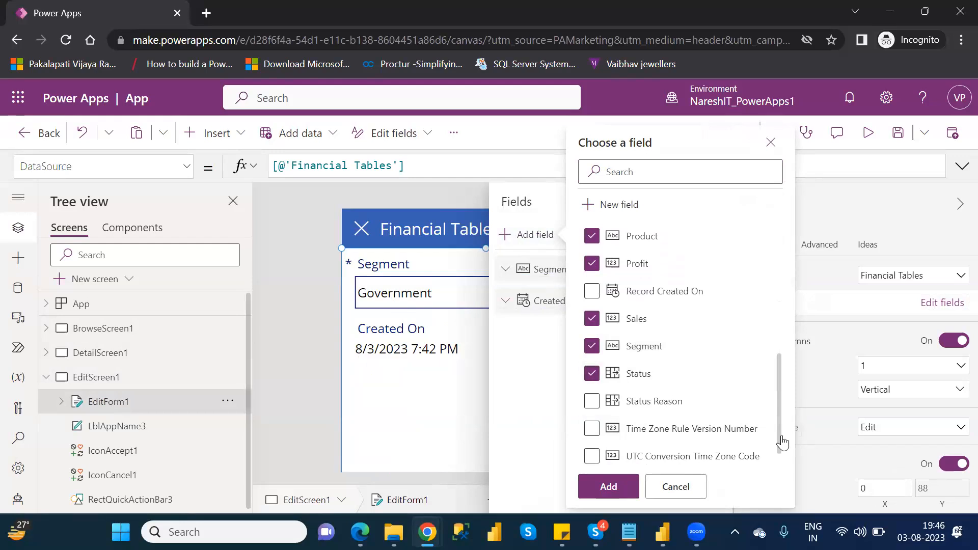
left_click(617, 483)
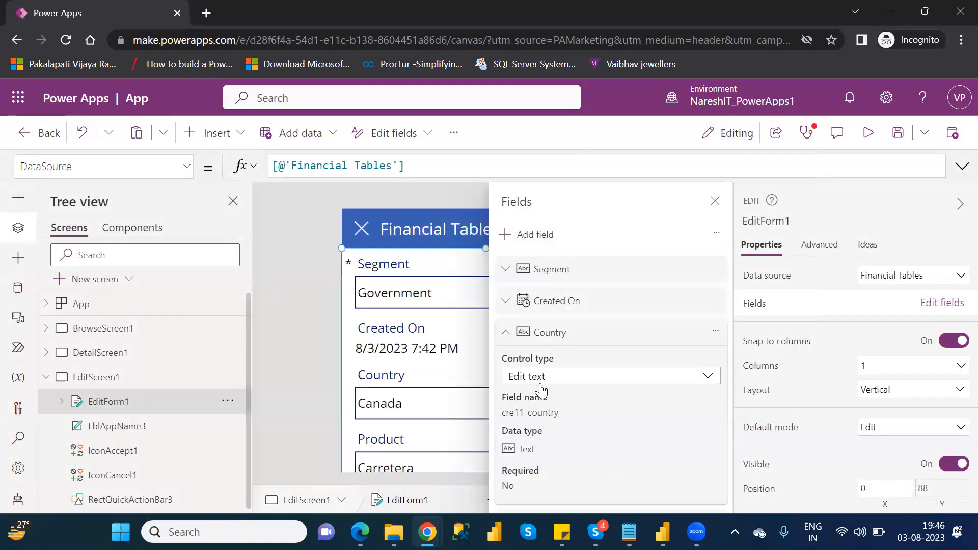
Step: Collapse the field details and reorder EditForm1's fields as Country, Segment, Product, Sales, Profit, Created On
left_click(509, 332)
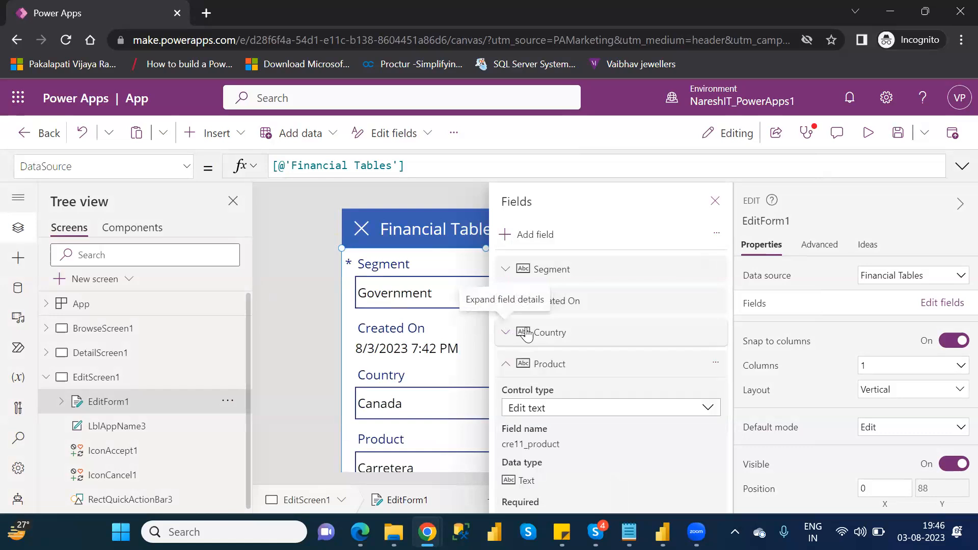
left_click(507, 365)
left_click(507, 396)
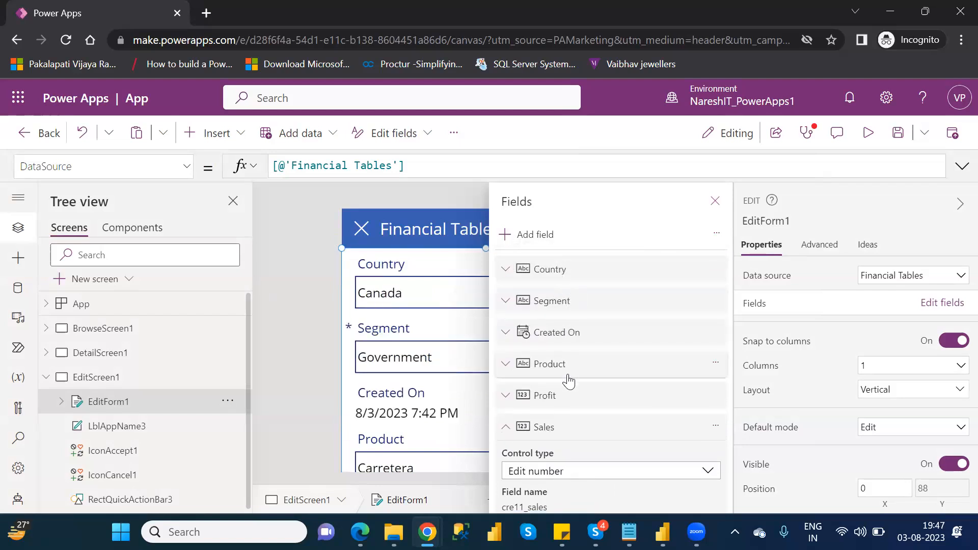
left_click_drag(571, 377, 569, 355)
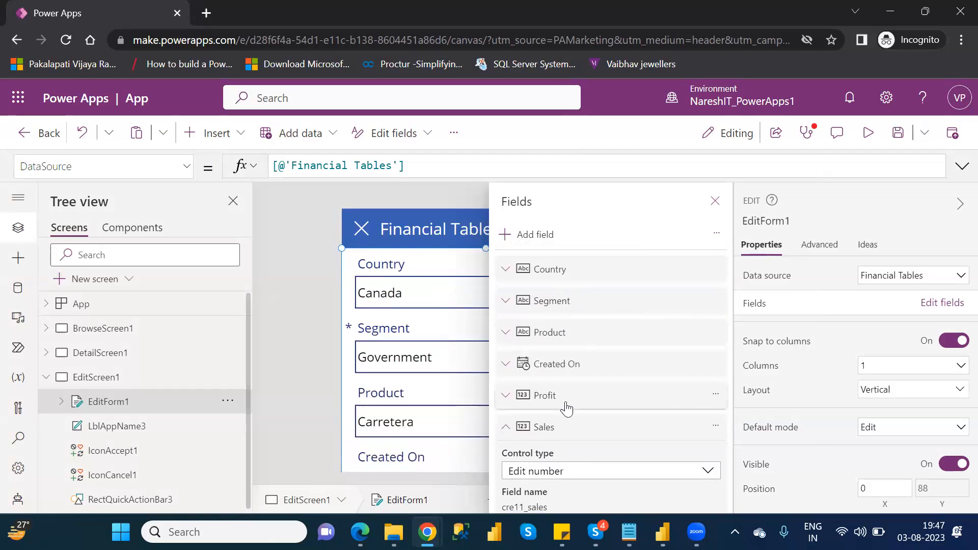
left_click_drag(561, 433, 572, 375)
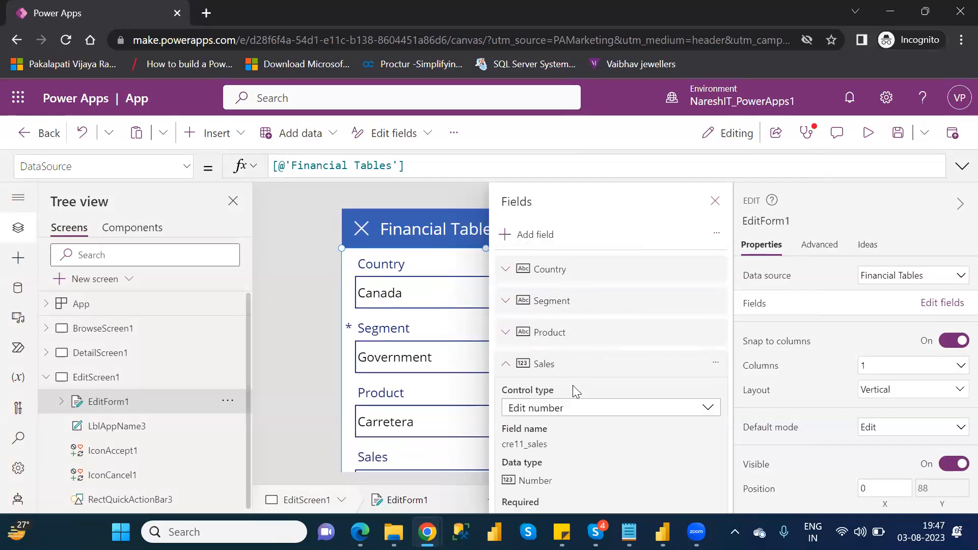
left_click(506, 364)
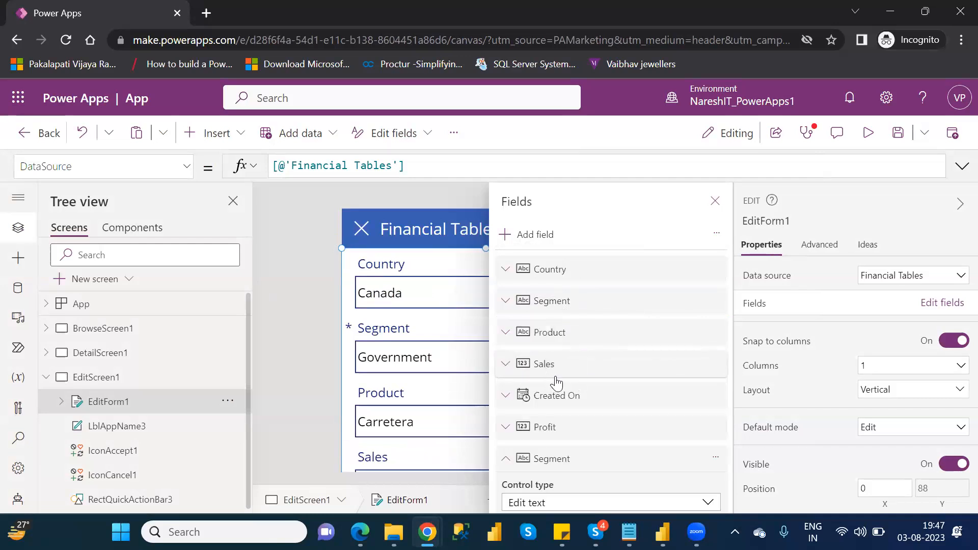
left_click_drag(570, 433, 575, 392)
Step: Place Profit above Created On in EditForm1, remove the duplicate Segment field, and close the field settings
mouse_move(564, 471)
left_mouse_down()
mouse_move(559, 411)
mouse_move(565, 464)
left_mouse_up()
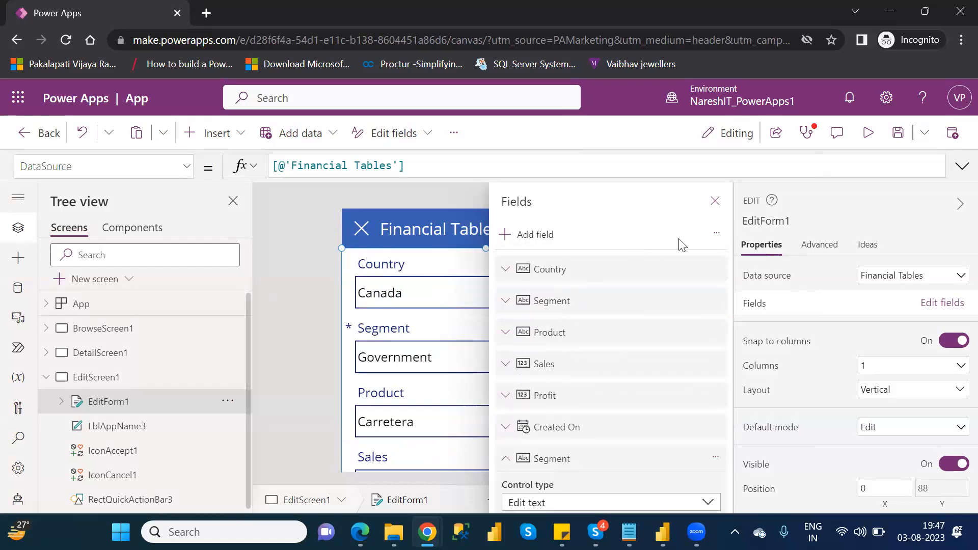
left_click(719, 458)
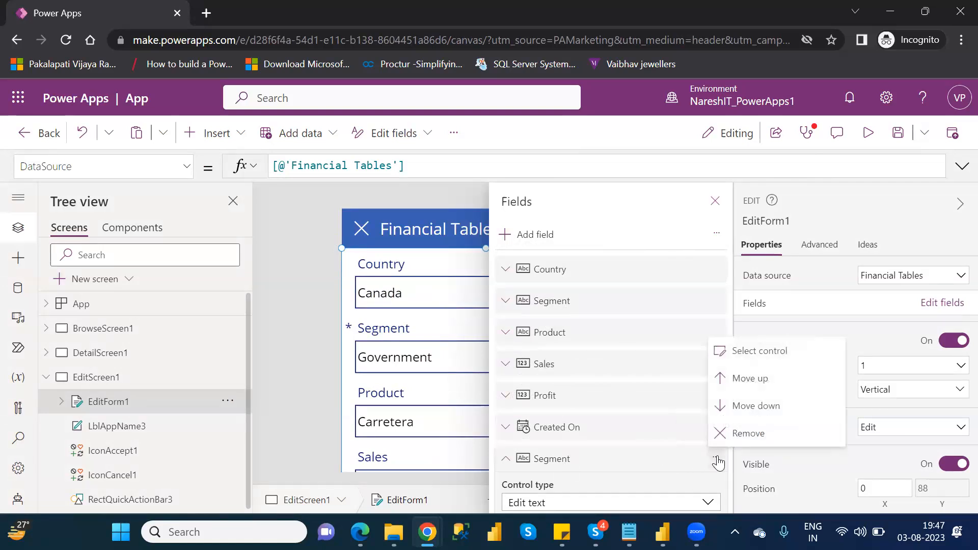
left_click(749, 436)
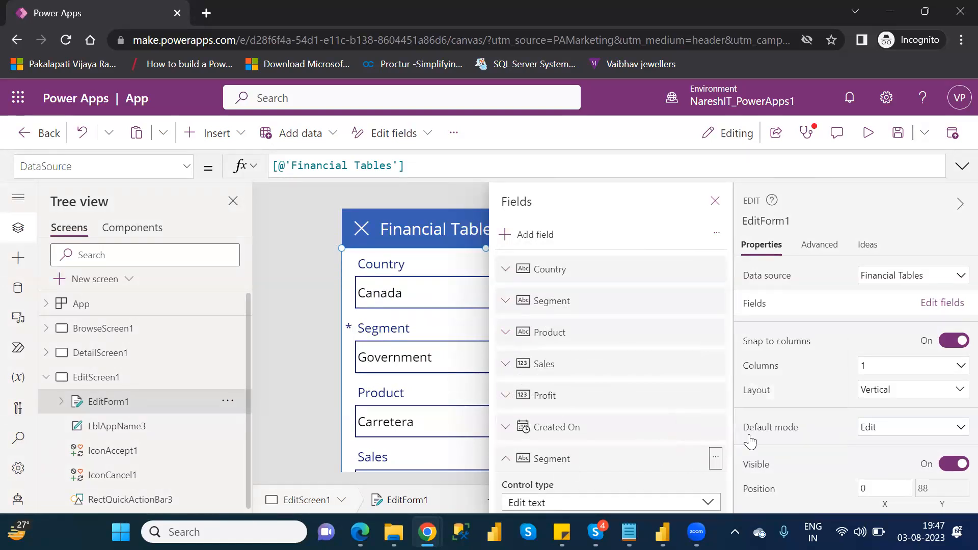
left_click(715, 197)
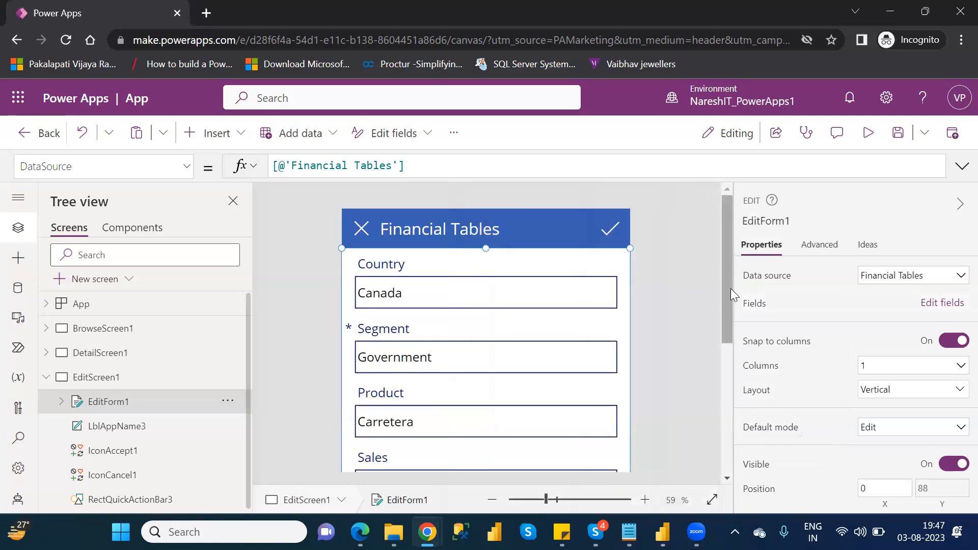
scroll(731, 289, "down", 5)
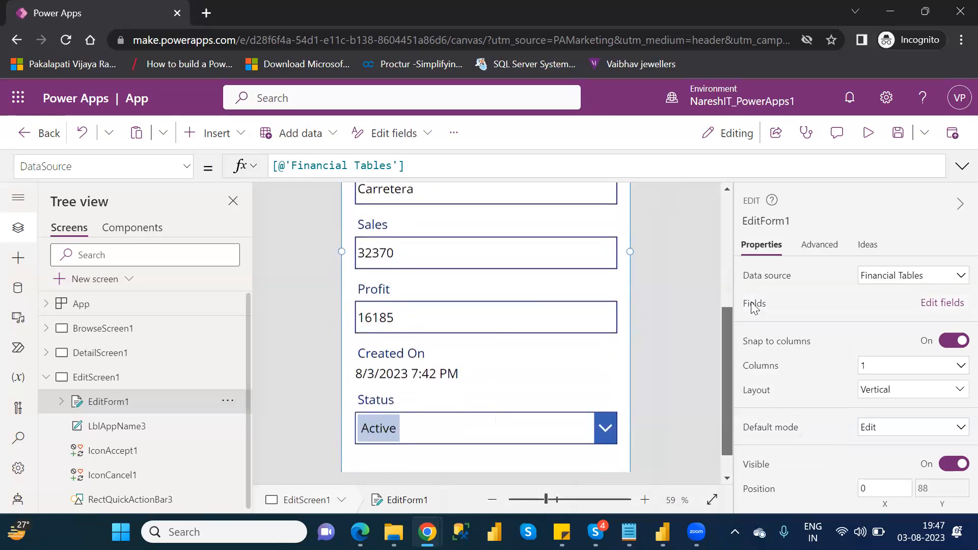
Step: Preview the edit form, submit it with 123 appended to the Country value, and close the preview
left_click_drag(751, 302, 755, 278)
left_click(864, 143)
left_click(448, 191)
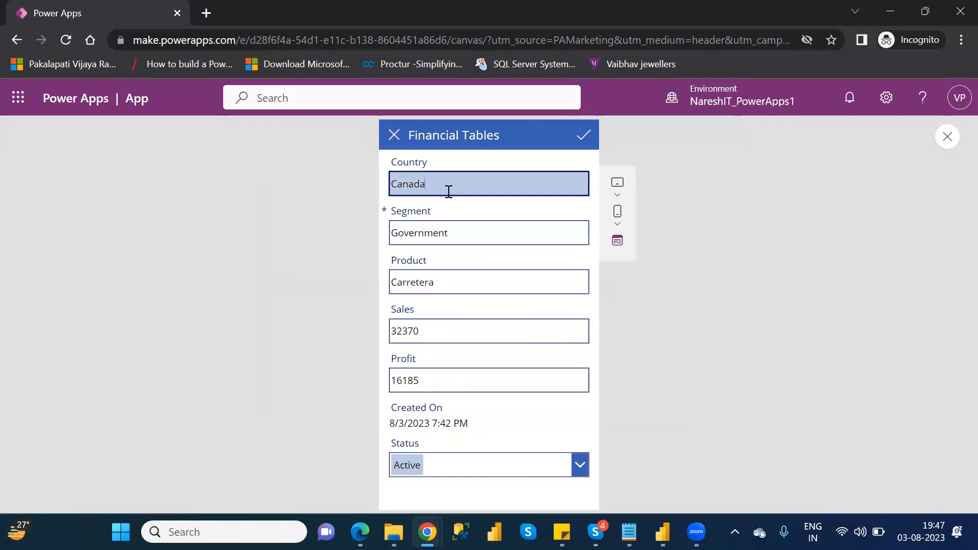
type("123")
left_click(581, 136)
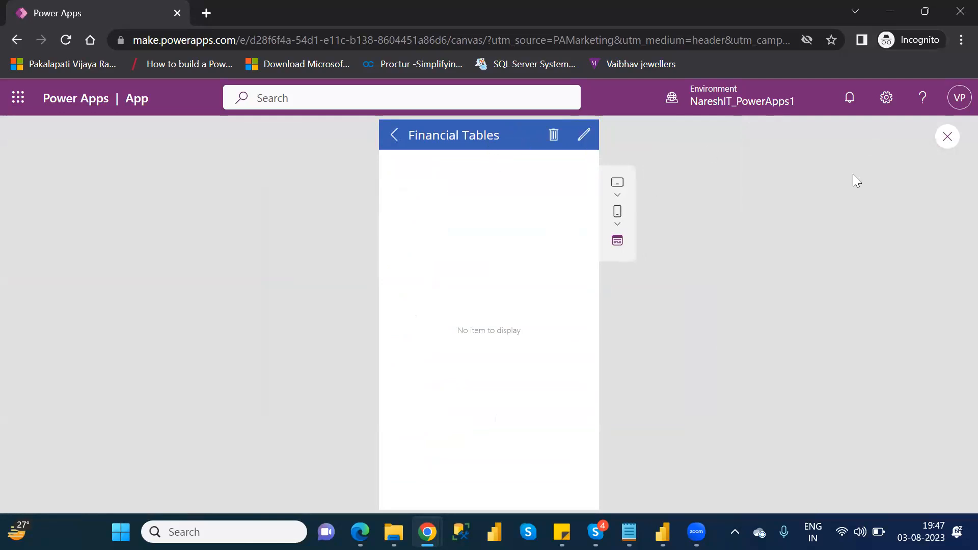
left_click(948, 137)
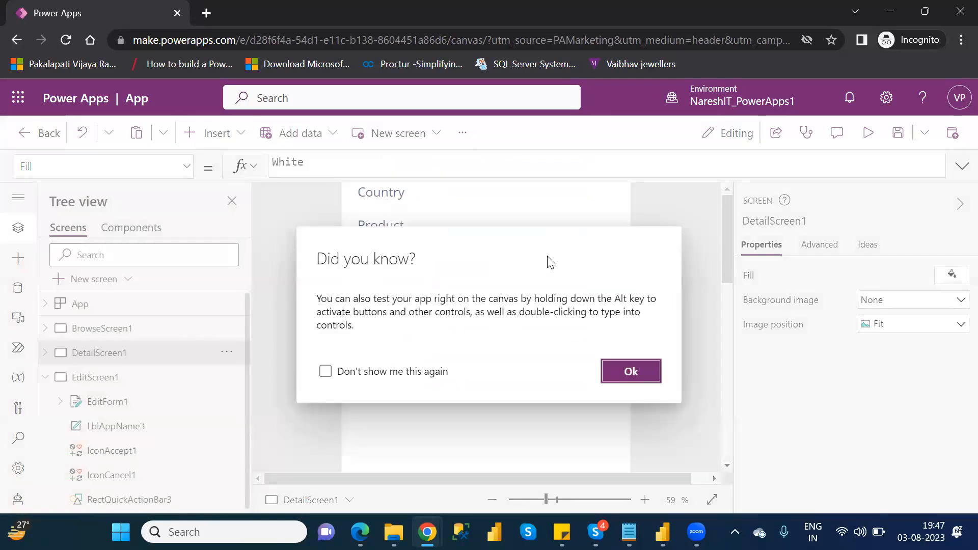
left_click(631, 371)
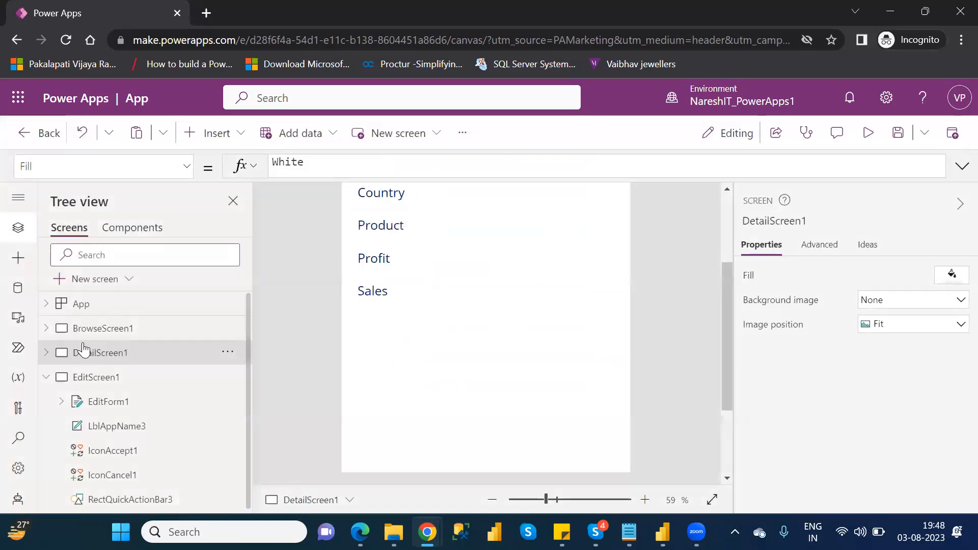
Step: Preview the app from BrowseScreen1 and open the first record, Canada Montana Channel Partners, for editing
left_click(92, 330)
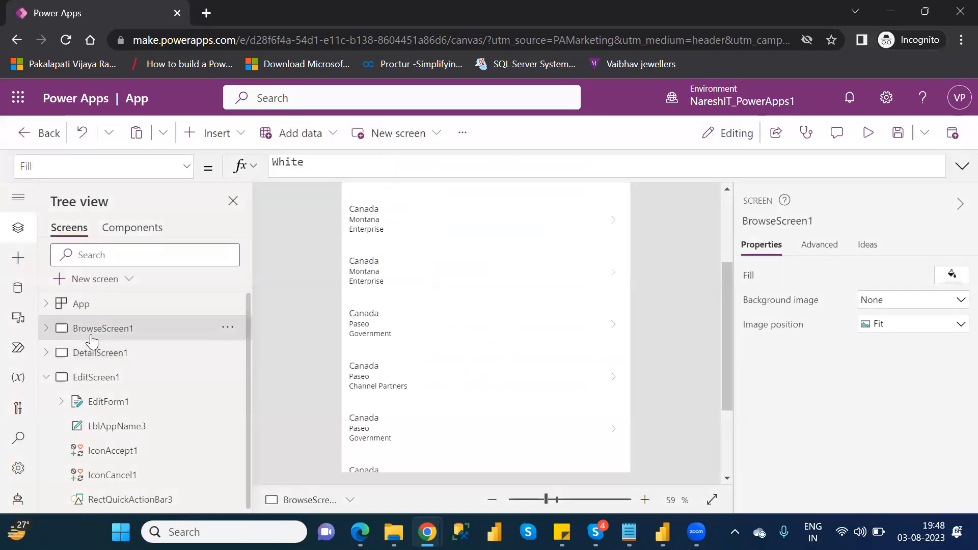
left_click(729, 219)
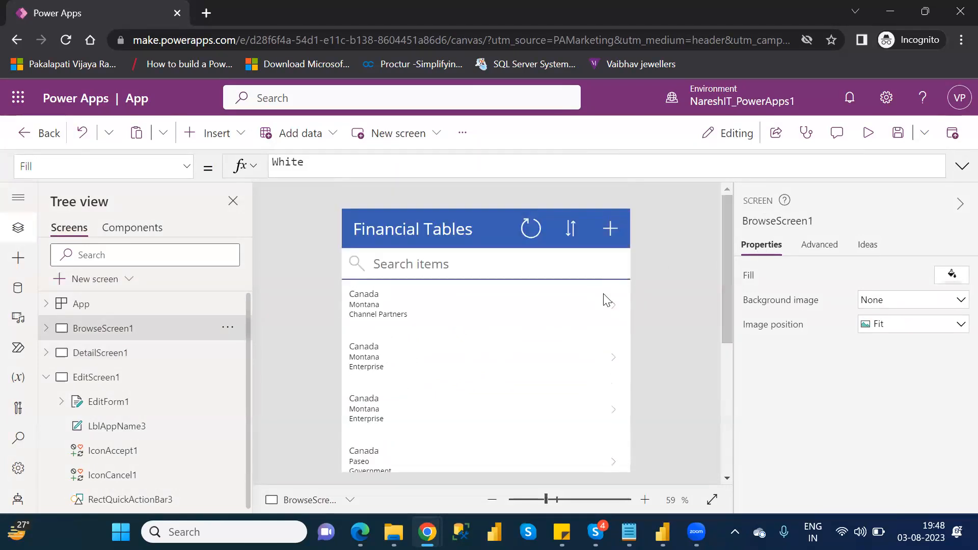
left_click(615, 305)
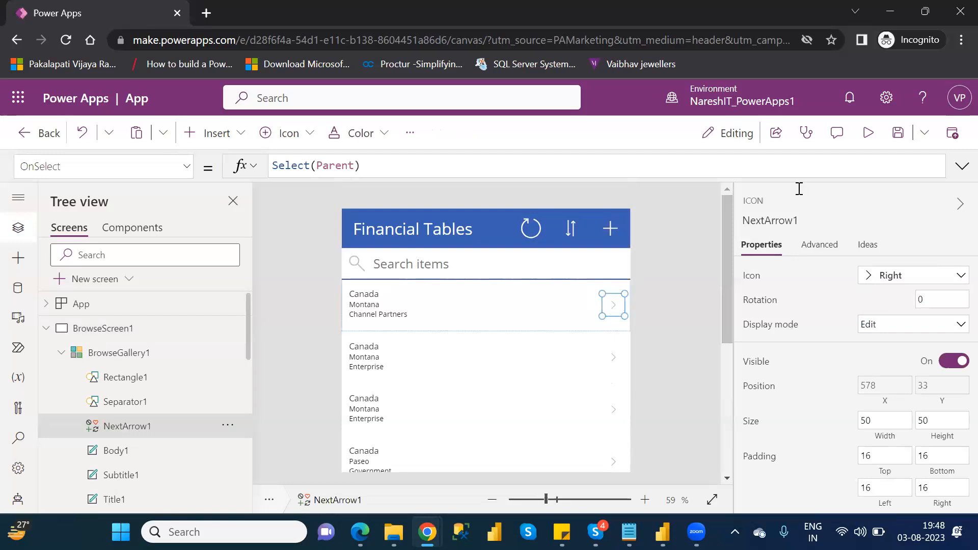
left_click(868, 133)
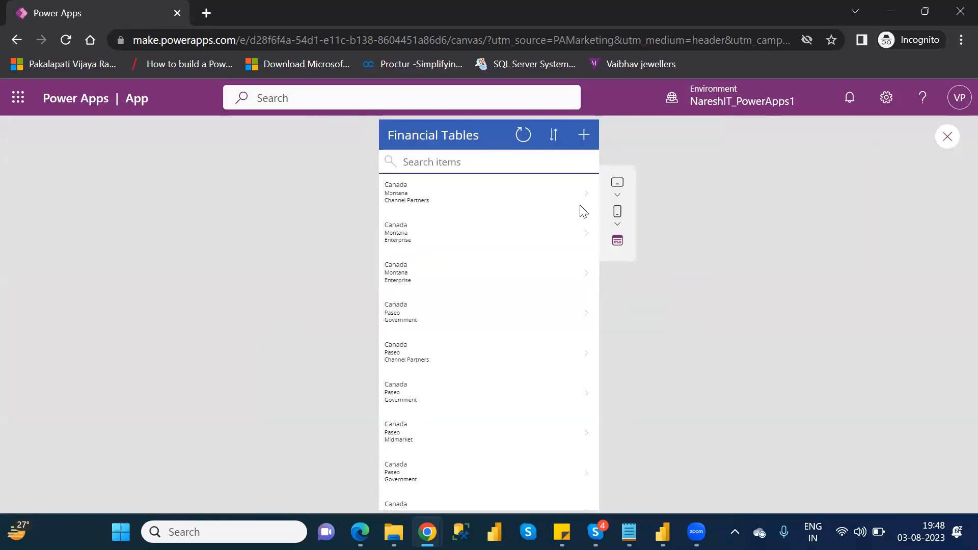
left_click(587, 199)
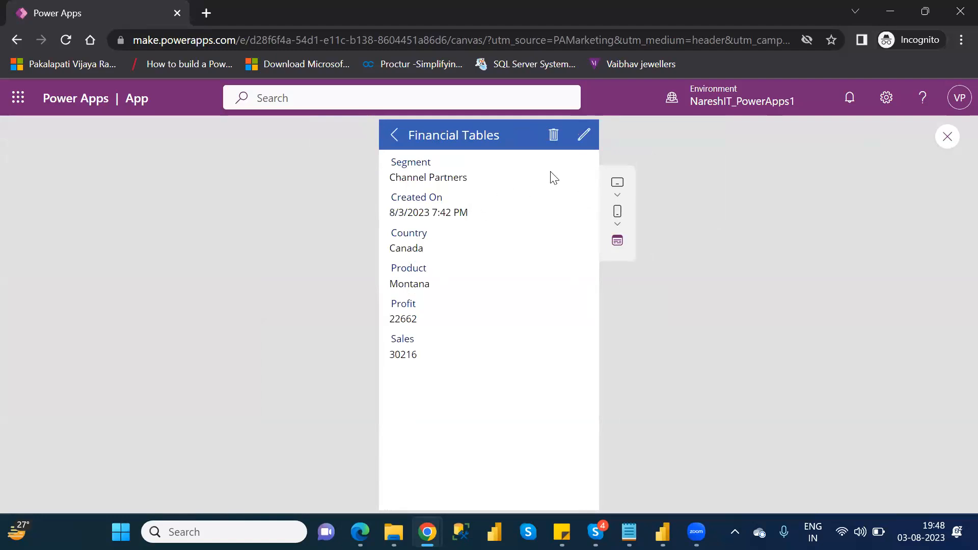
left_click(580, 139)
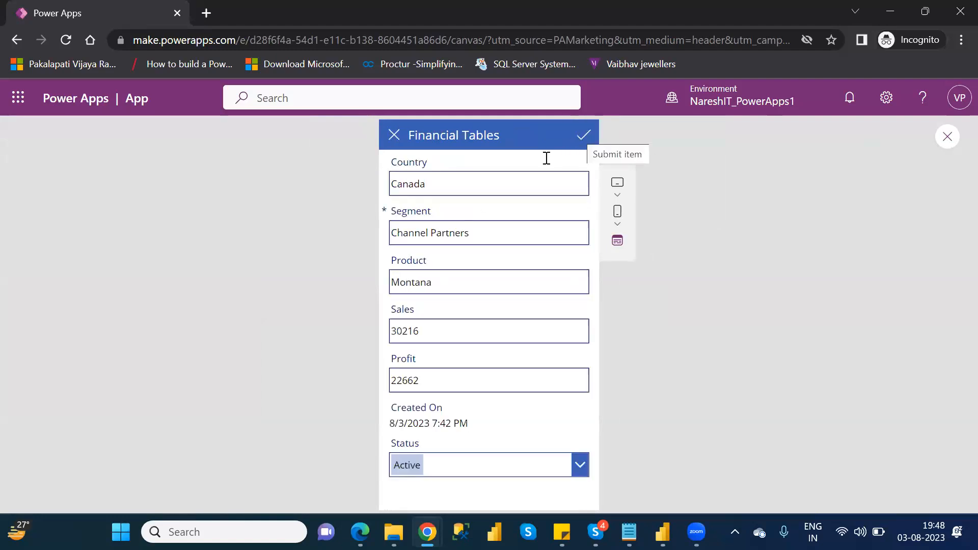
Step: Change the record's Product to Montana123 and its Status to Inactive, and submit the form
left_click(444, 286)
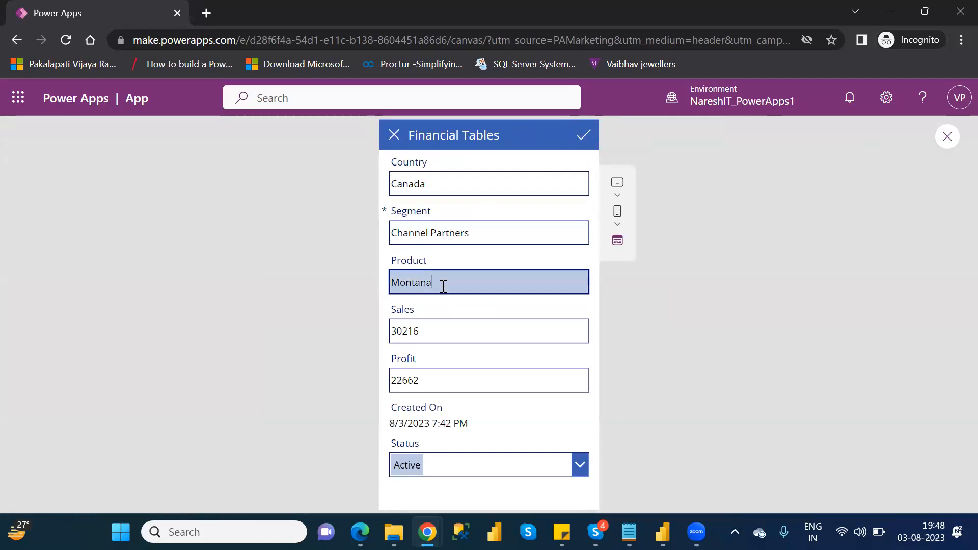
type("123")
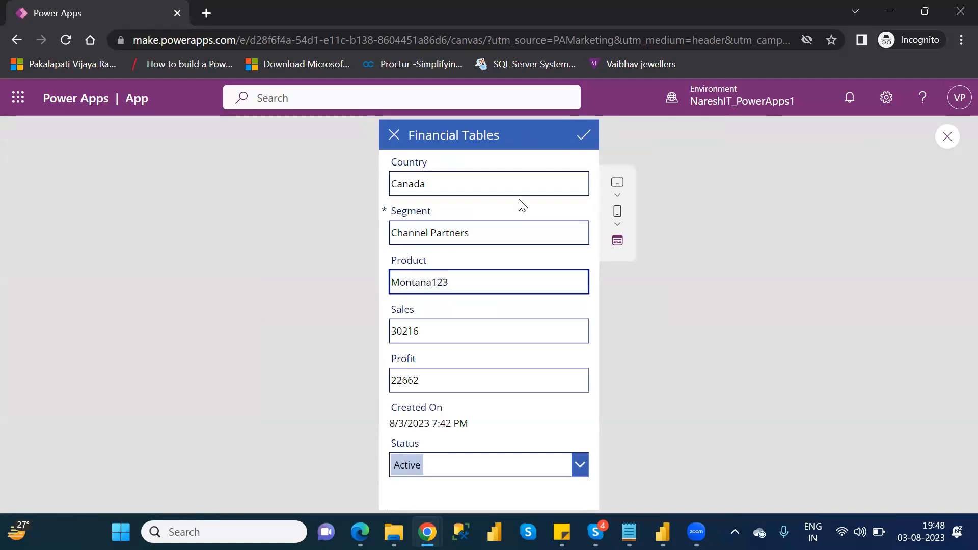
left_click(581, 464)
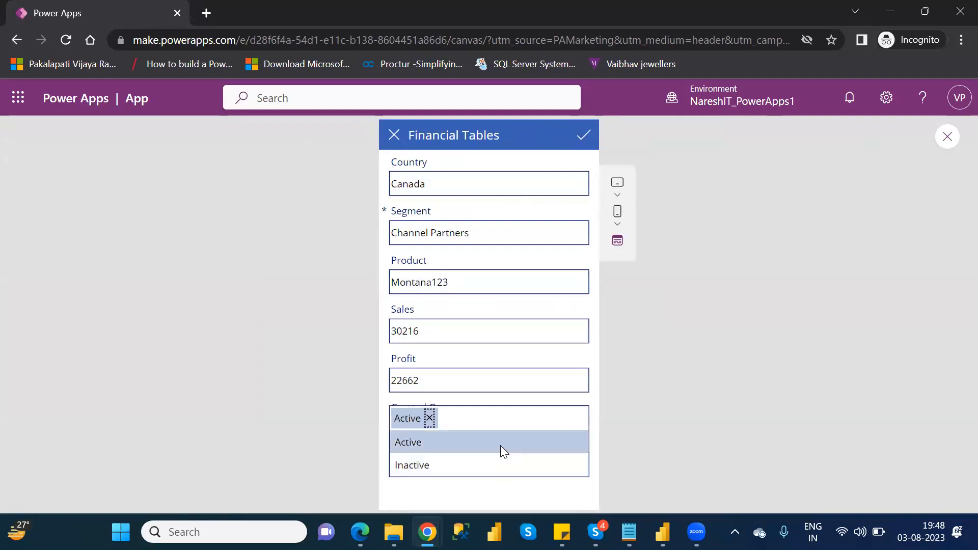
left_click(500, 468)
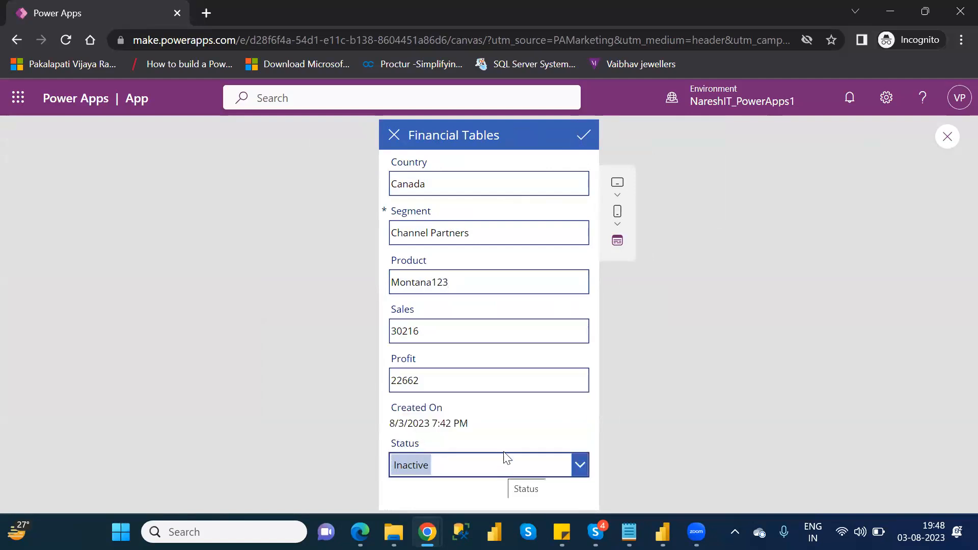
left_click(584, 135)
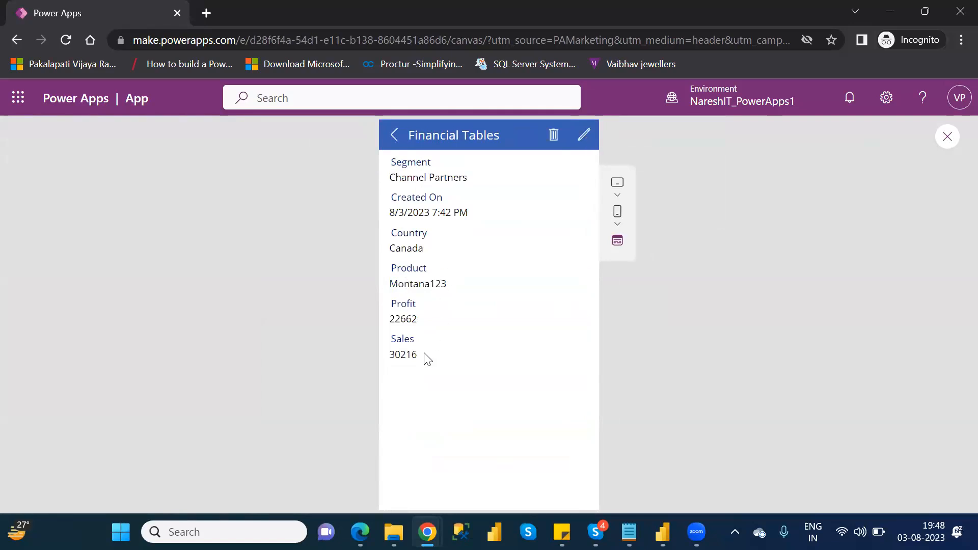
Step: Return to the record list and close the app preview
left_click(395, 136)
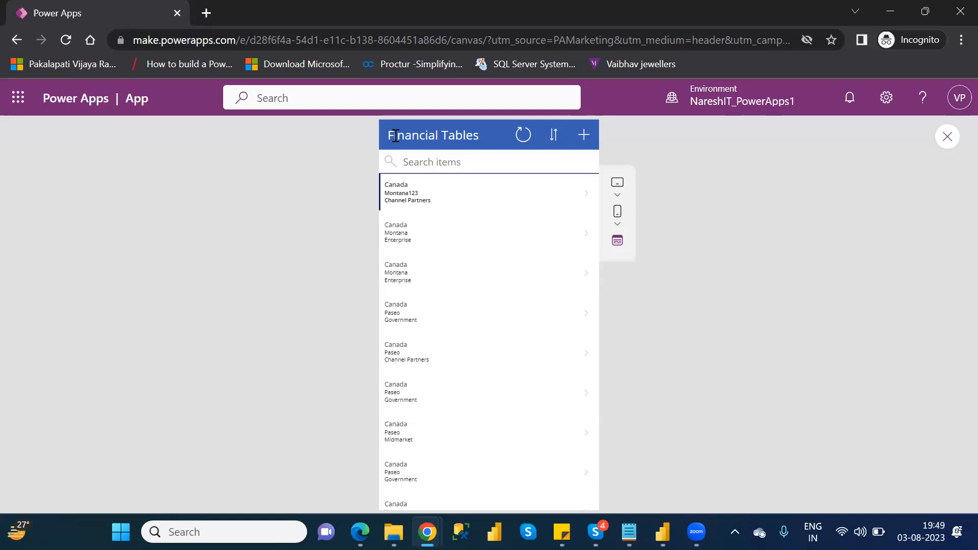
left_click(949, 139)
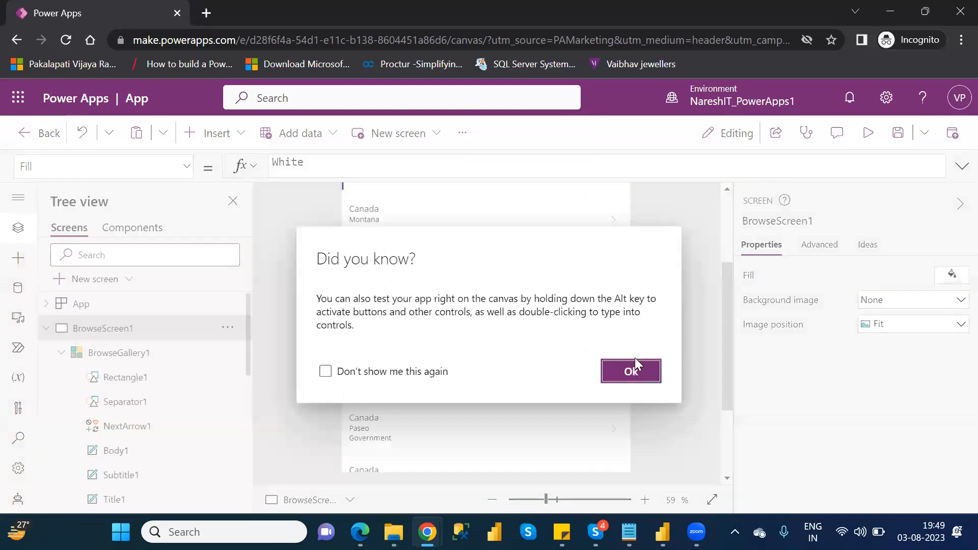
left_click(634, 368)
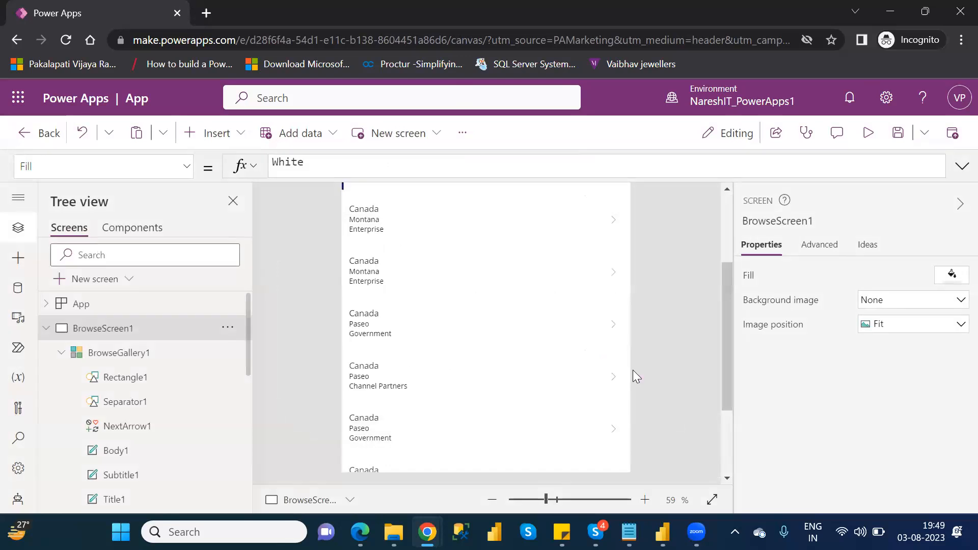
Step: Save the app in the current environment under the name Financial APP
left_click(901, 139)
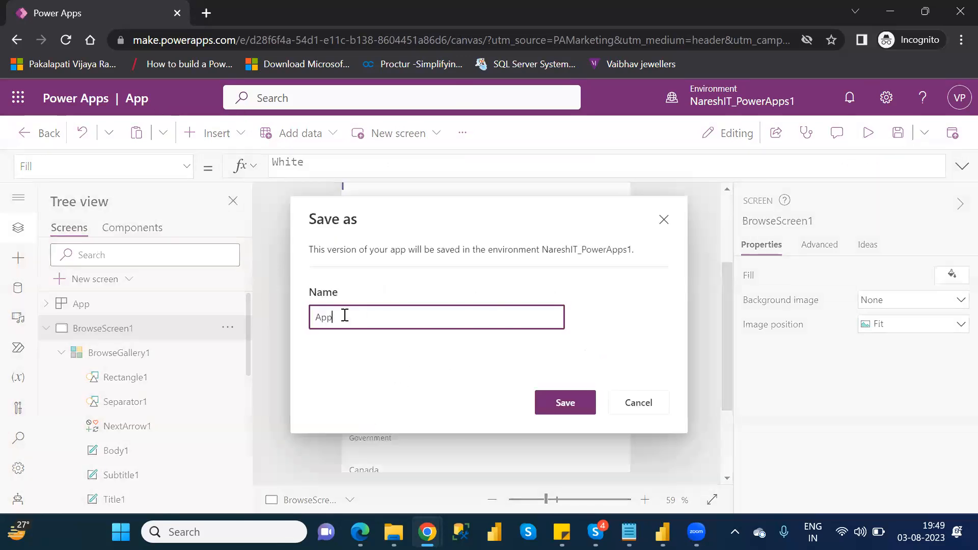
double_click(329, 317)
type("Financial APp")
key("BackSpace")
type("P")
left_click(581, 405)
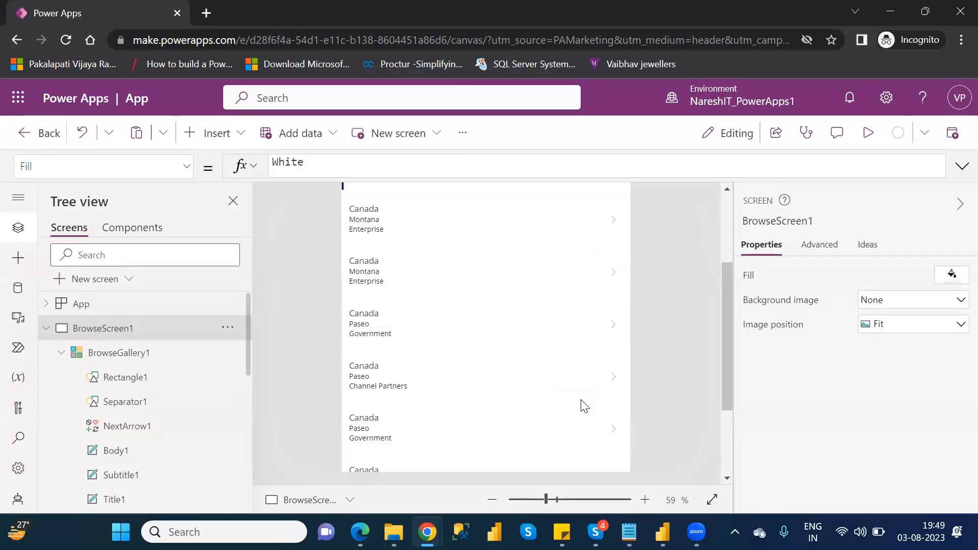
Step: Leave the app editor, search the environment's tables for "fina" and open Financial Table
left_click(50, 134)
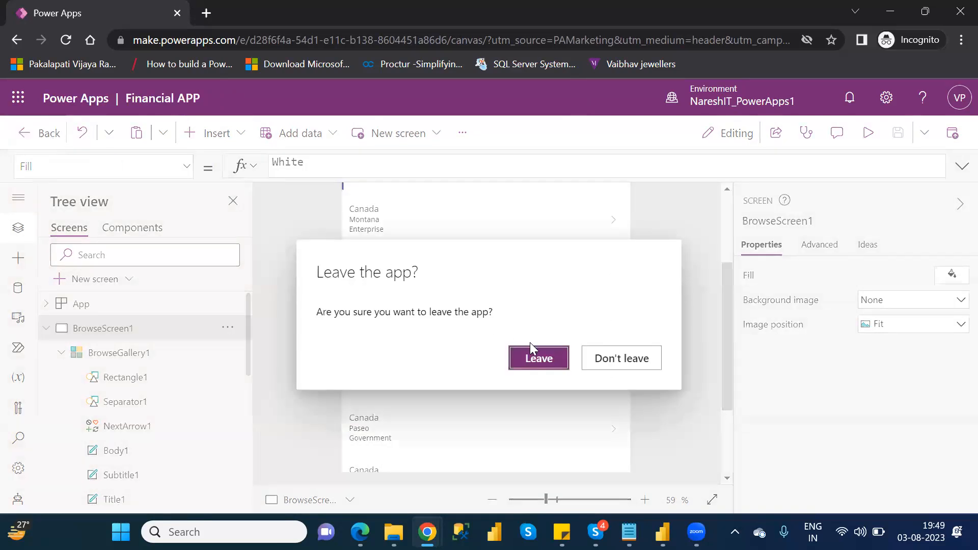
left_click(539, 359)
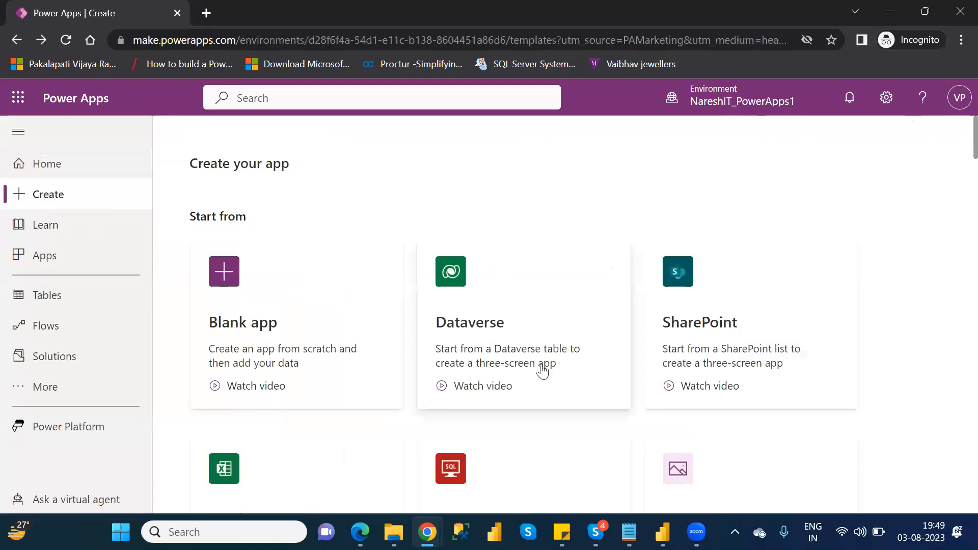
left_click(79, 294)
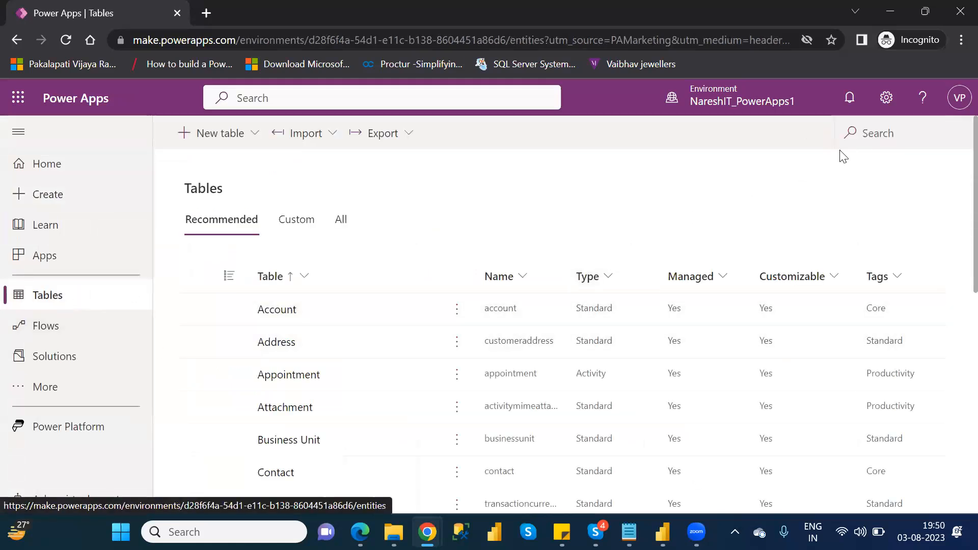
left_click(862, 138)
type("fina")
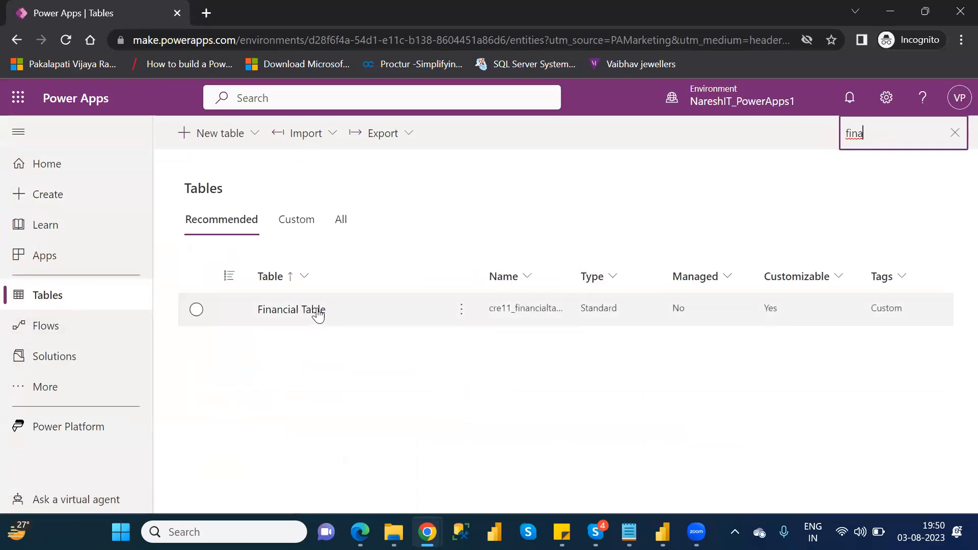
left_click(316, 311)
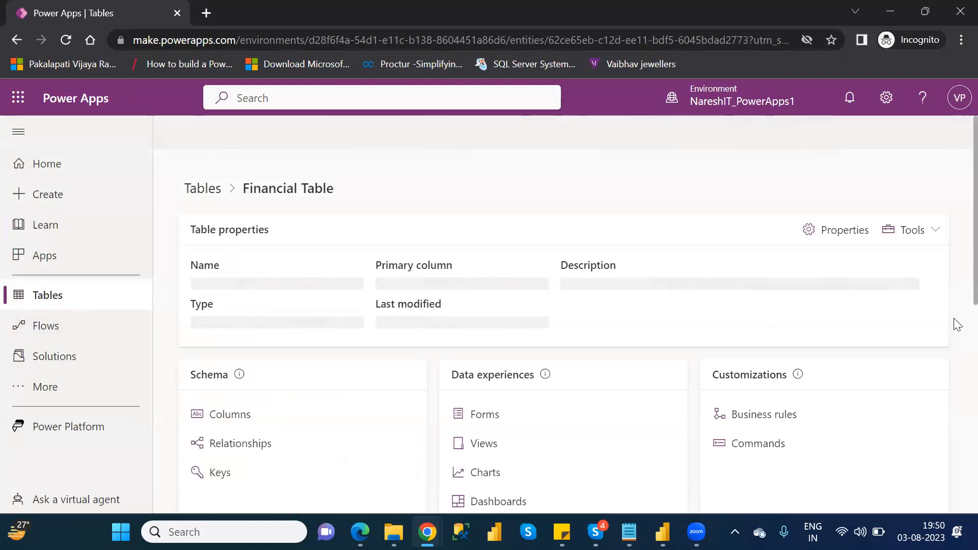
Step: Examine the Financial Table's properties, columns and data, and open its export options
scroll(957, 349, "down", 3)
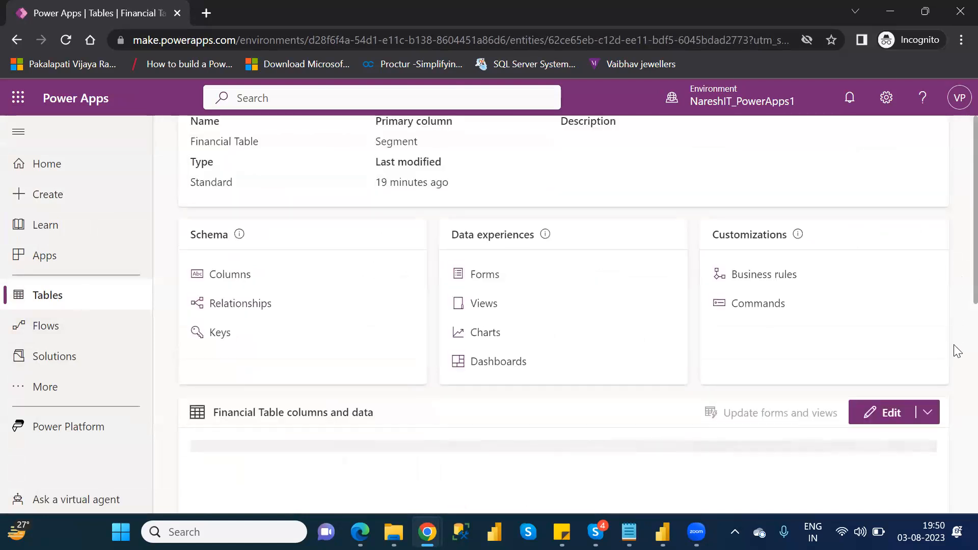
scroll(957, 357, "down", 3)
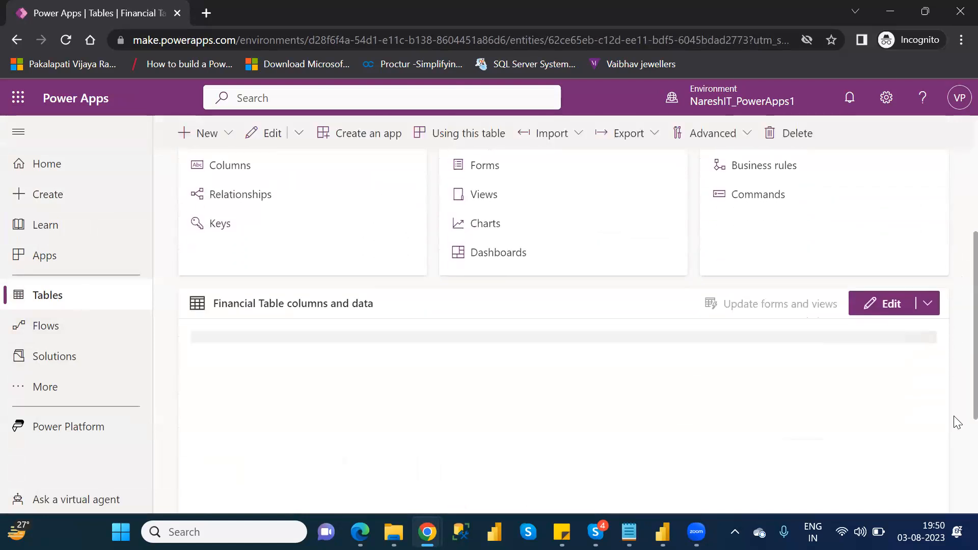
scroll(957, 435, "up", 1)
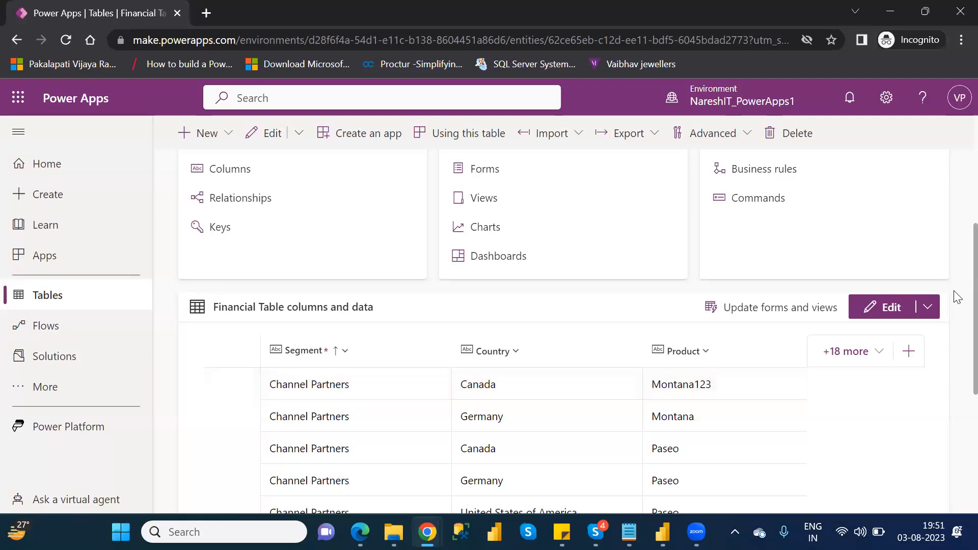
scroll(957, 275, "up", 4)
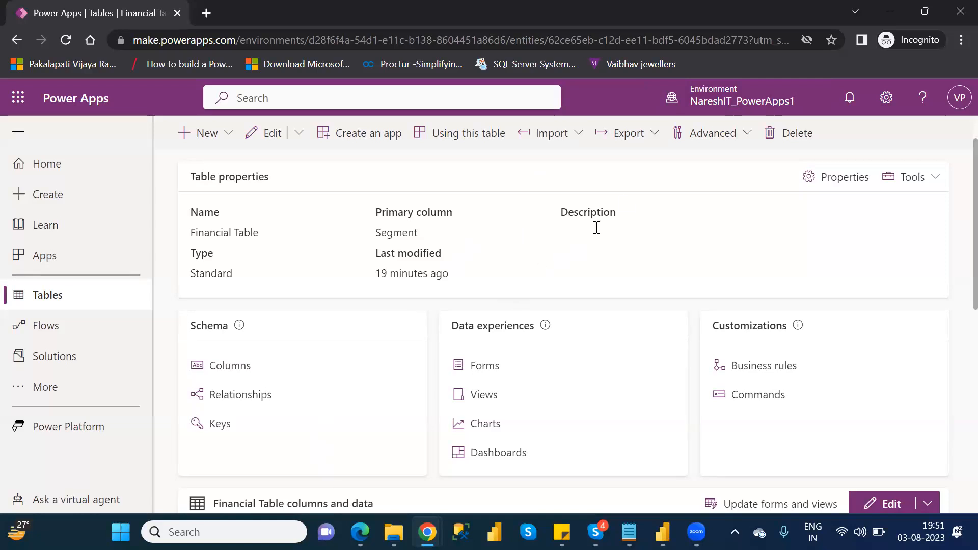
left_click(647, 139)
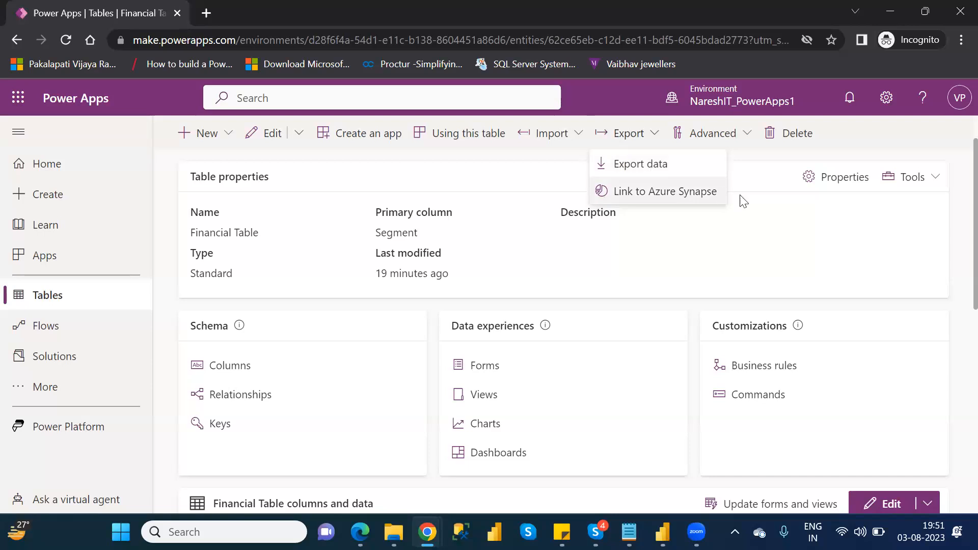
Step: Close the export options, return to the tables list and show the commands available for the Account table
left_click(773, 209)
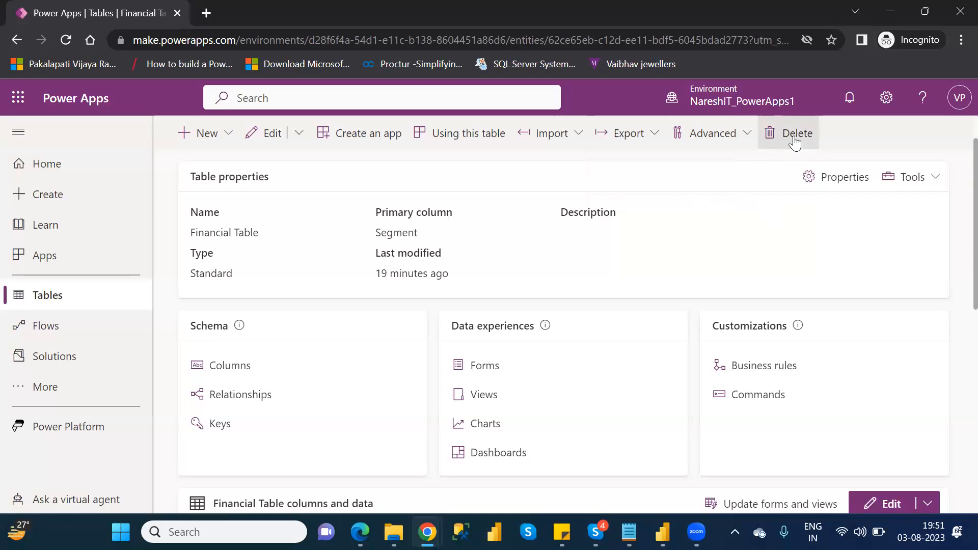
left_click(88, 301)
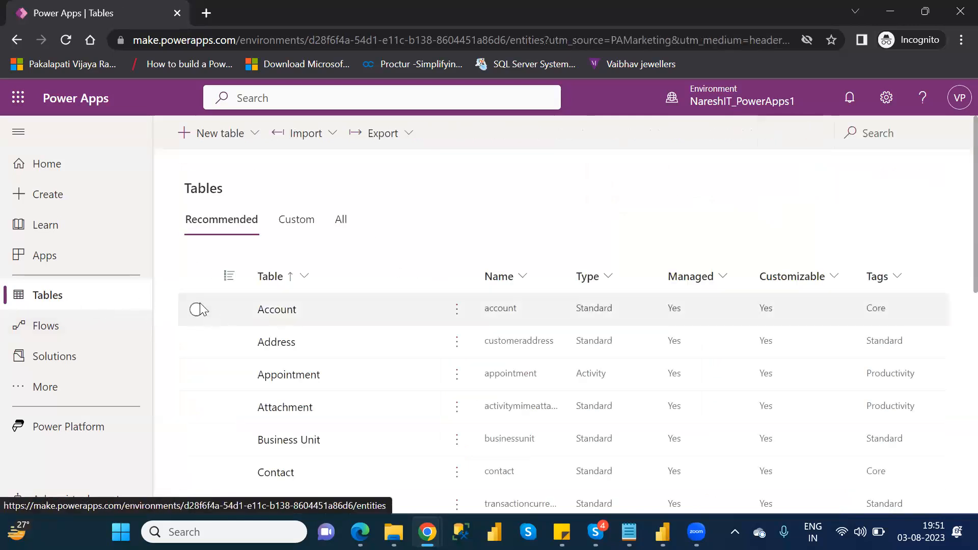
left_click(196, 310)
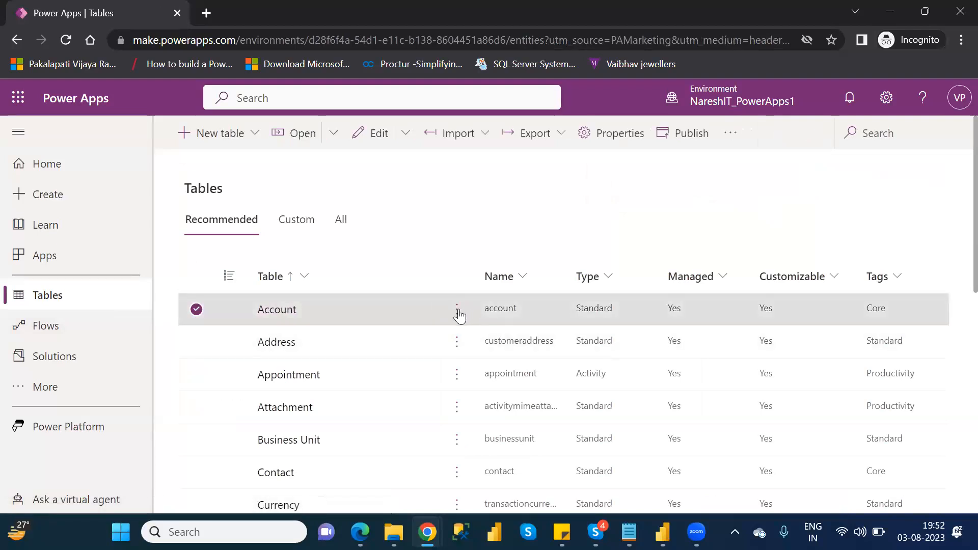
left_click(458, 311)
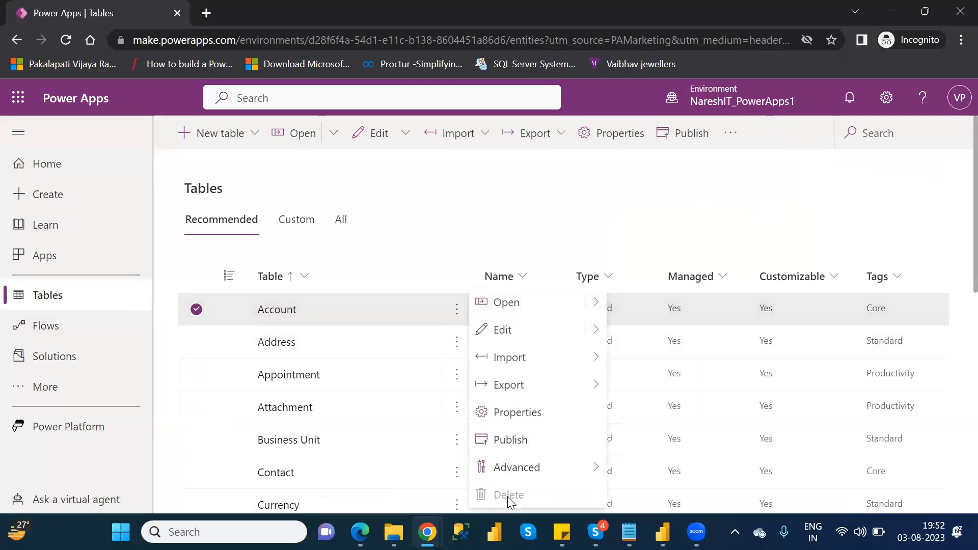
Step: Open the Account table and examine its properties, schema, data experiences and customizations
left_click(282, 315)
left_click(281, 315)
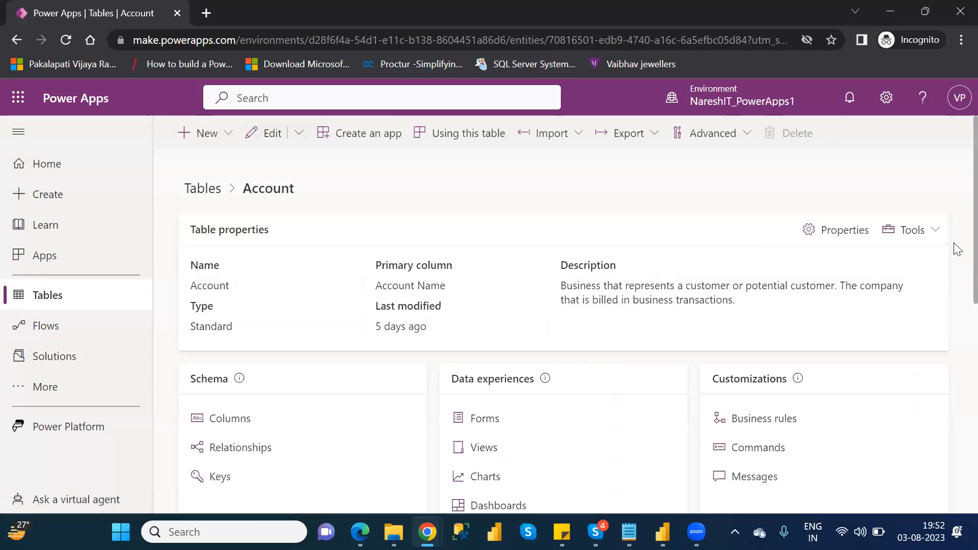
scroll(956, 265, "down", 1)
scroll(956, 306, "down", 1)
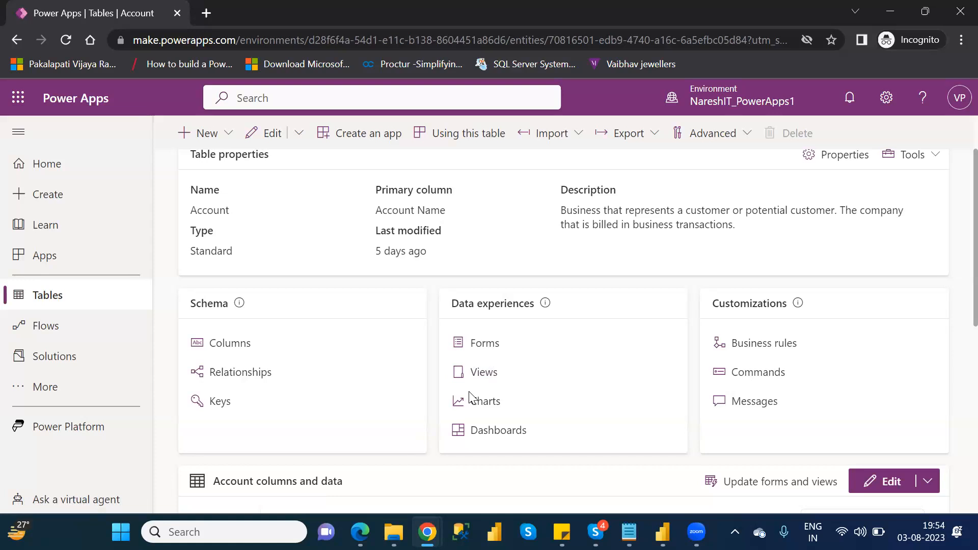
left_click(495, 391)
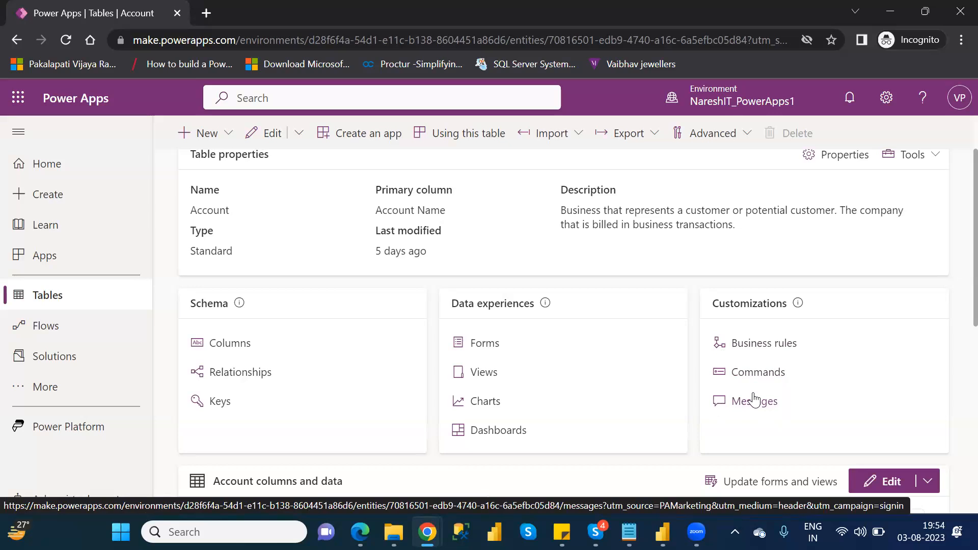
Step: Leave the Account table, go to the home page and review the ways to create an app, existing apps and learning content
left_click(65, 305)
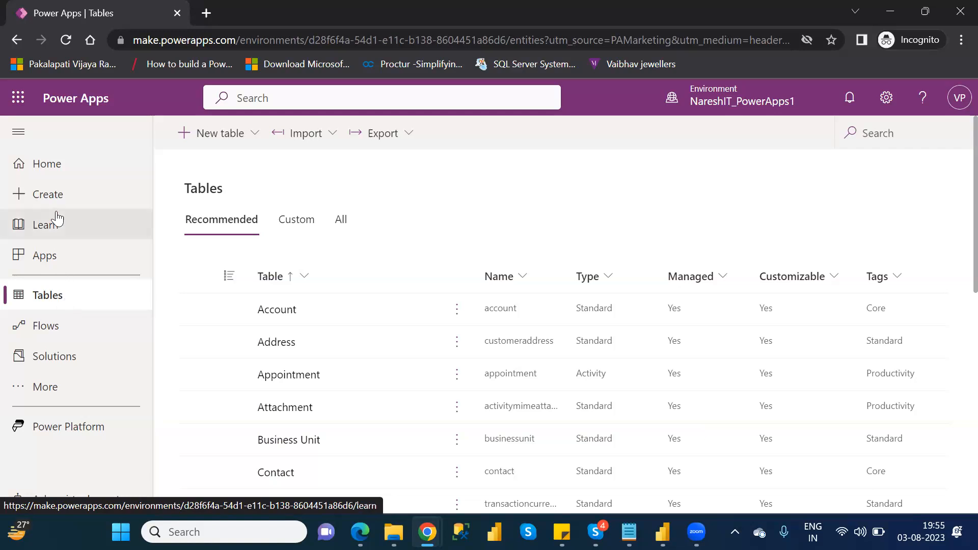
left_click(47, 164)
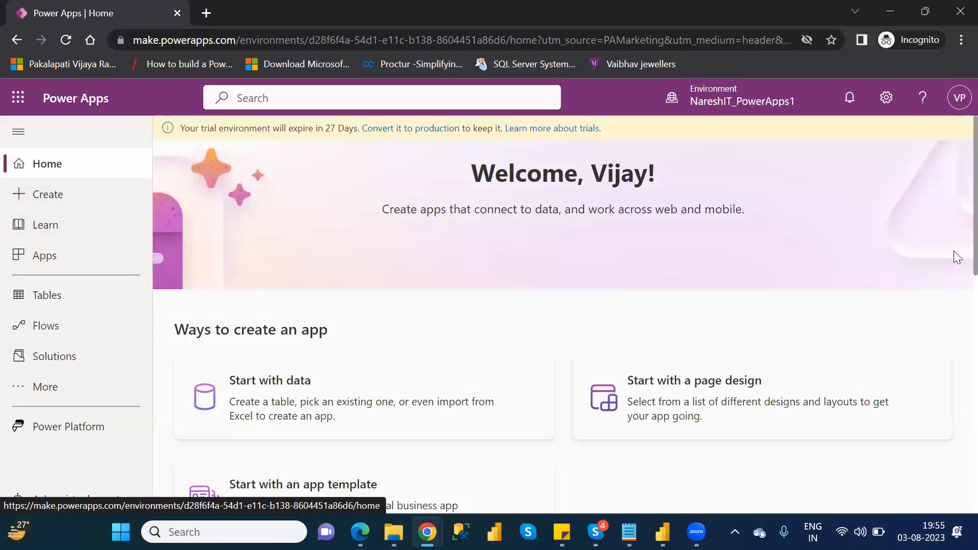
scroll(957, 293, "down", 3)
scroll(957, 293, "down", 5)
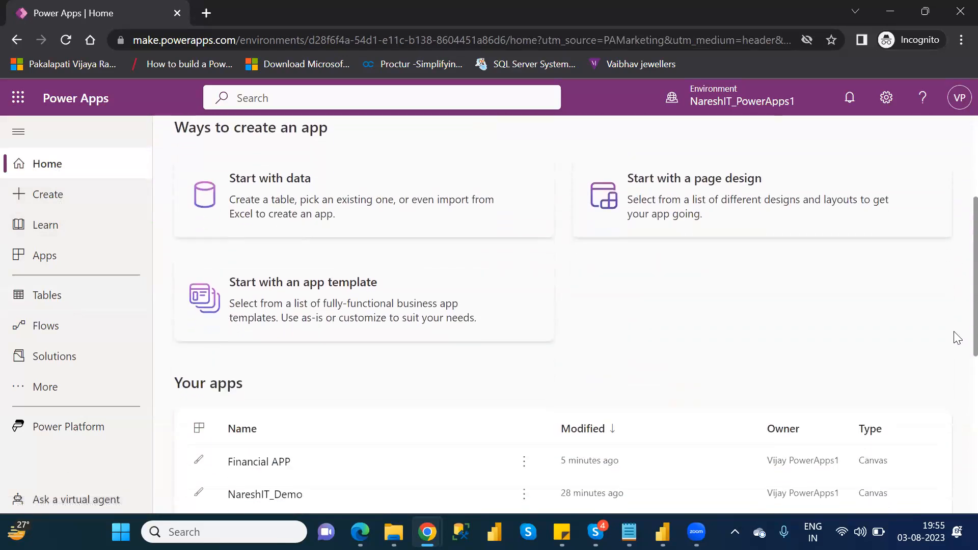
scroll(957, 377, "down", 4)
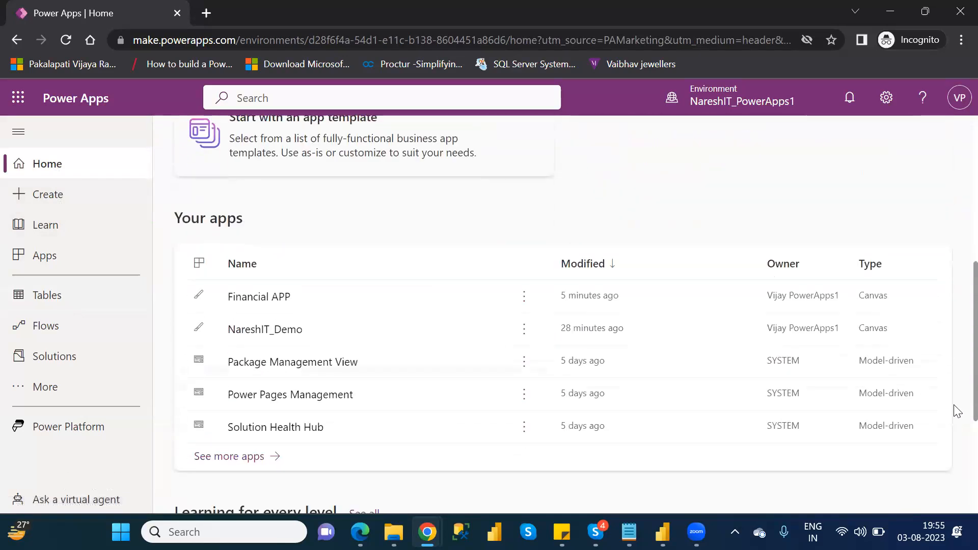
scroll(956, 444, "down", 3)
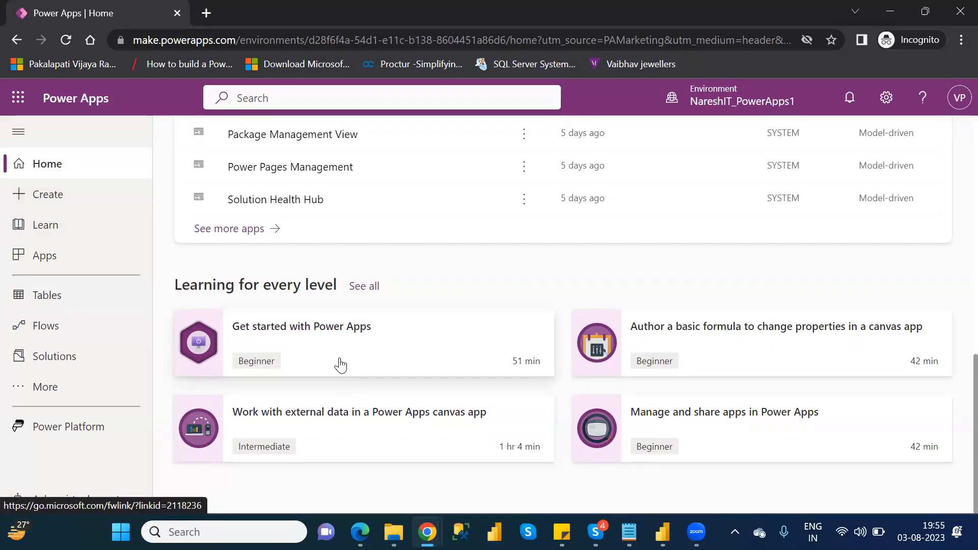
Step: Open the app creation page and review its starting points, extension options and app templates
left_click(56, 200)
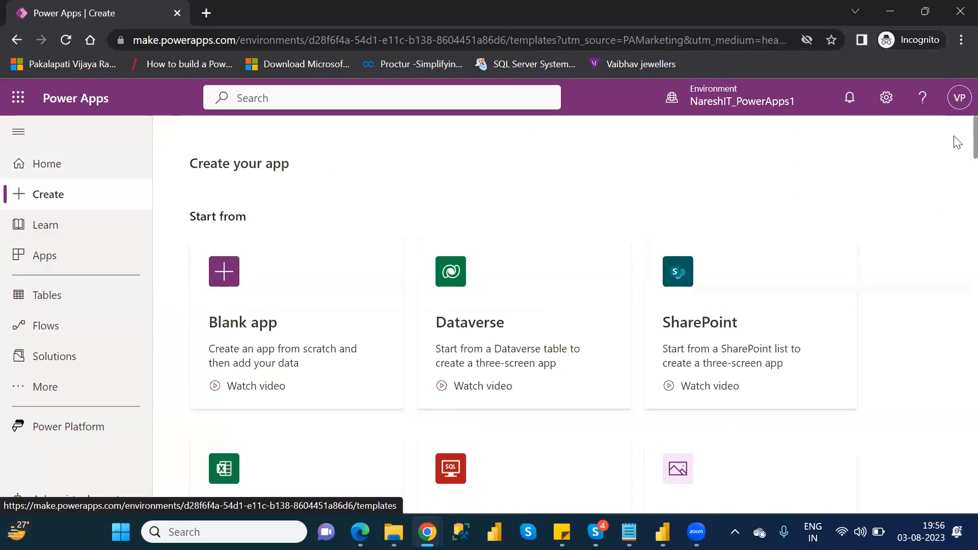
scroll(957, 153, "down", 7)
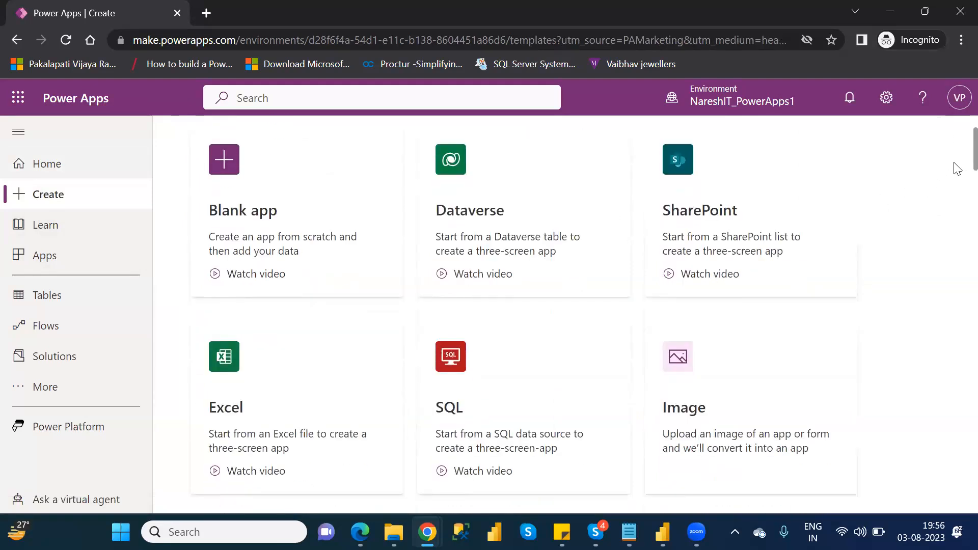
scroll(957, 209, "down", 5)
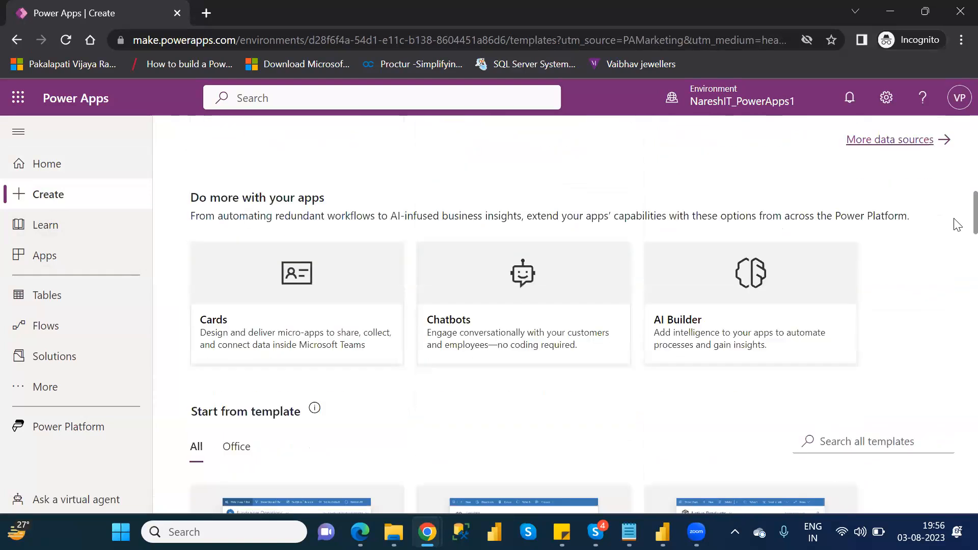
scroll(957, 234, "down", 4)
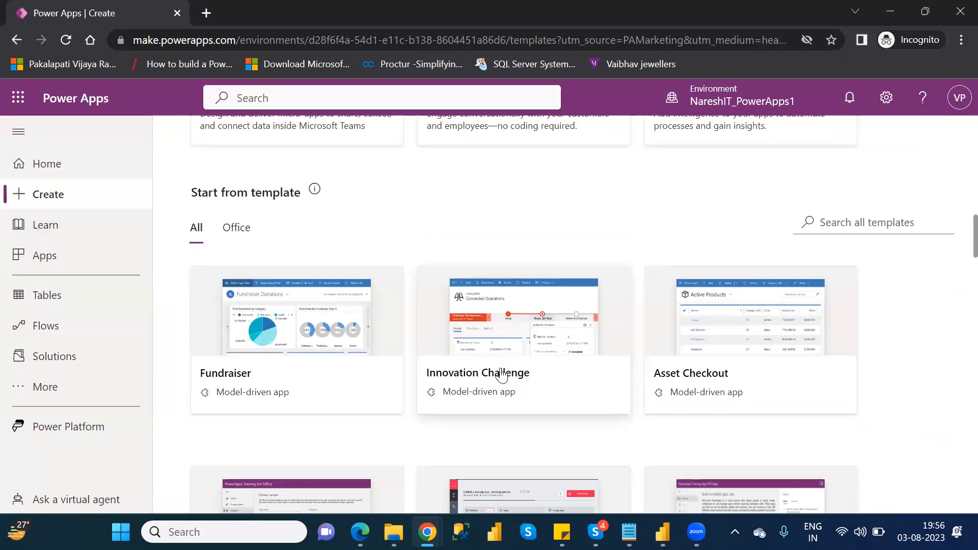
Step: Try to create a model-driven app from the Innovation Challenge template
left_click(518, 340)
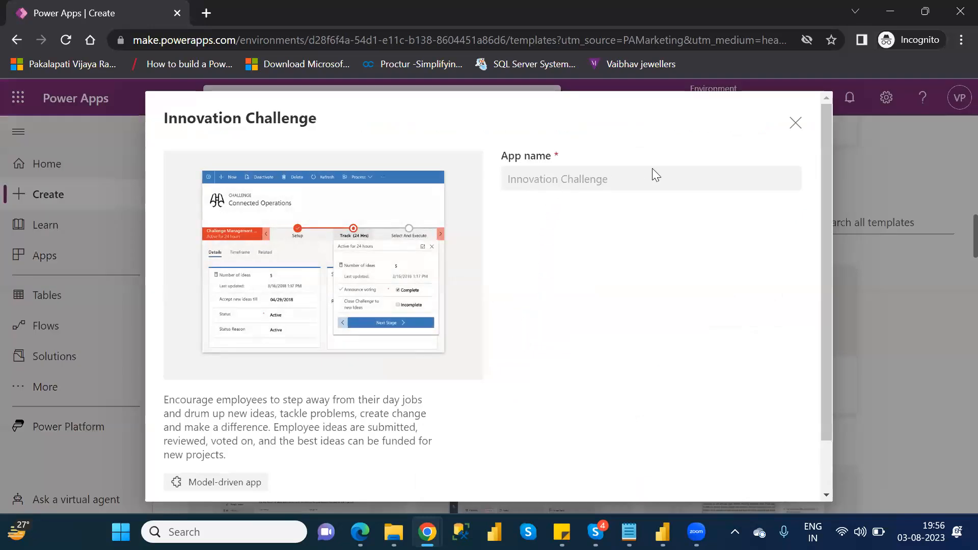
left_click(830, 465)
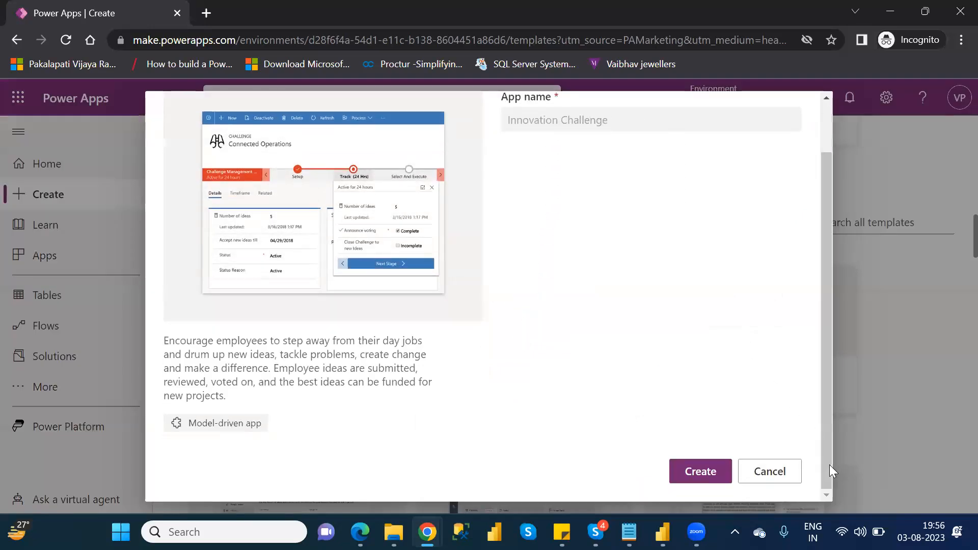
left_click(710, 473)
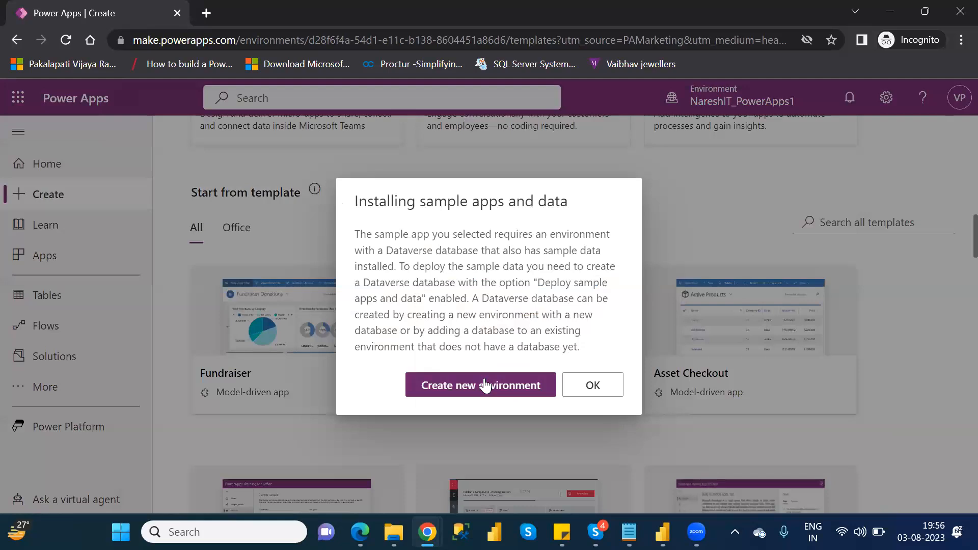
left_click(594, 386)
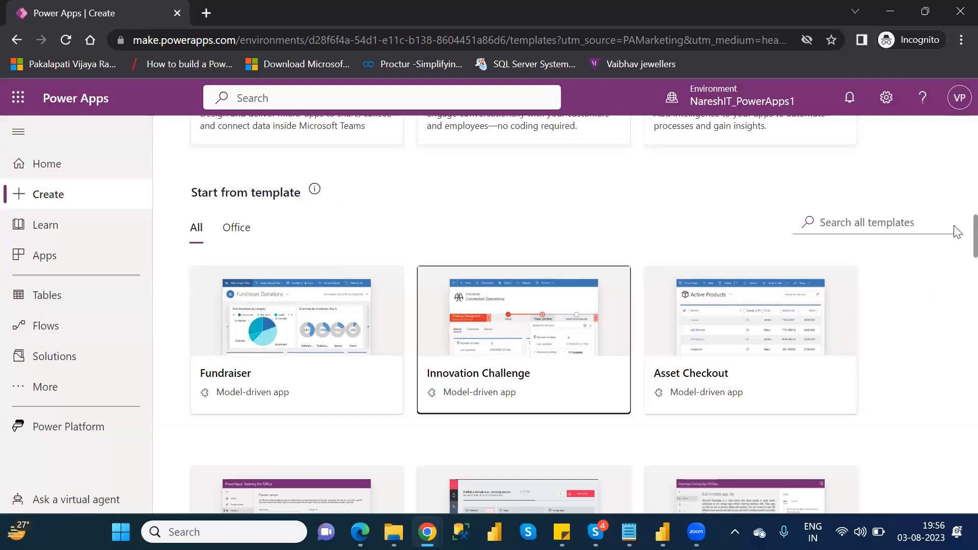
Step: Browse the remaining app templates, view the details of Power Apps Training for Office and close them
scroll(954, 242, "down", 3)
scroll(955, 252, "down", 1)
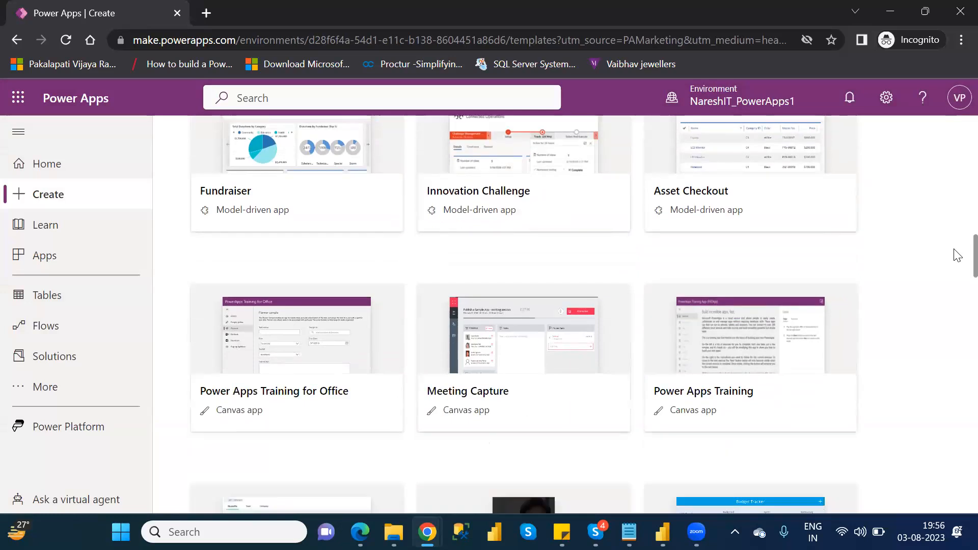
scroll(955, 257, "down", 1)
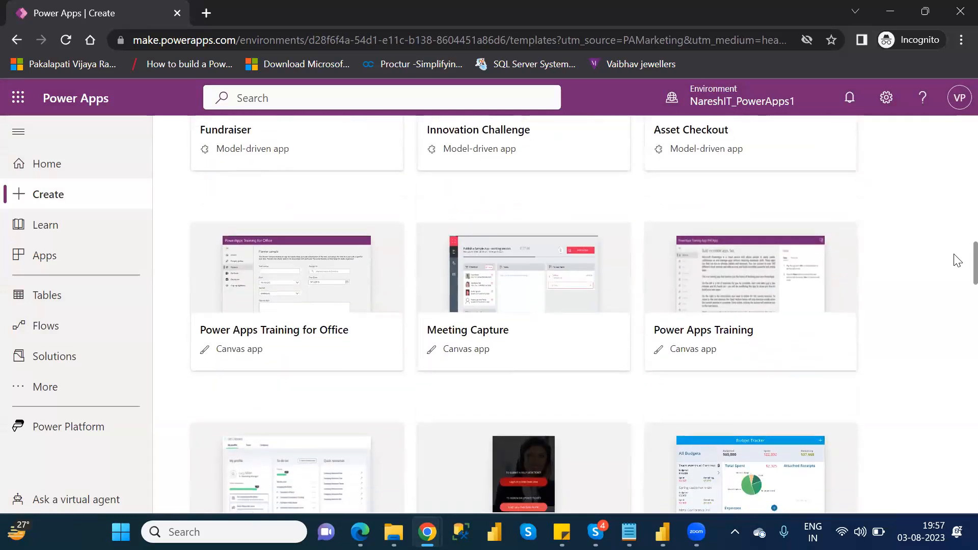
scroll(955, 262, "down", 2)
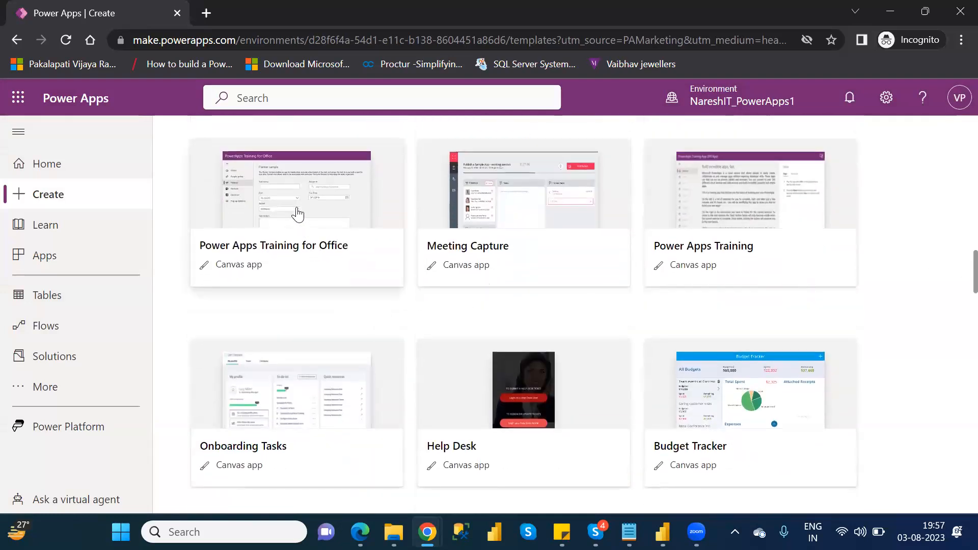
left_click(297, 210)
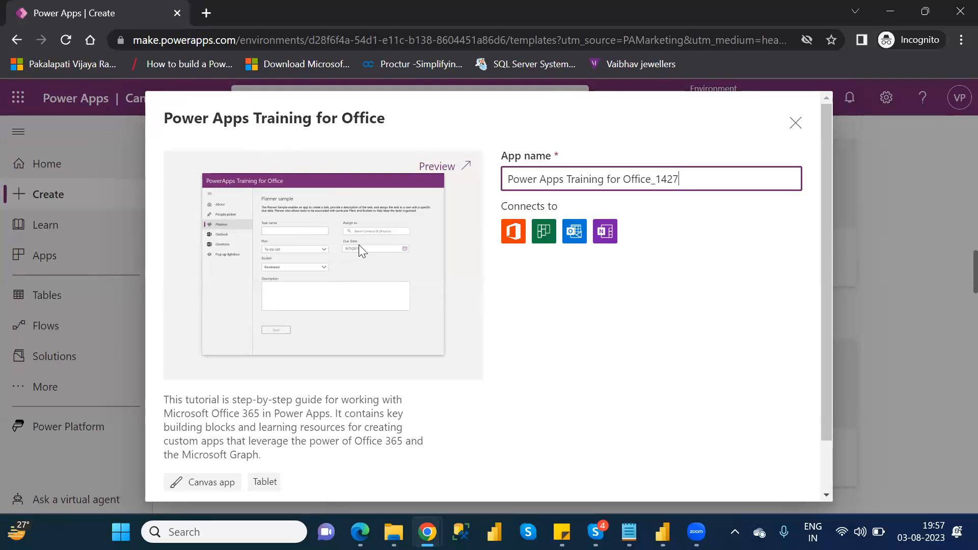
left_click(796, 123)
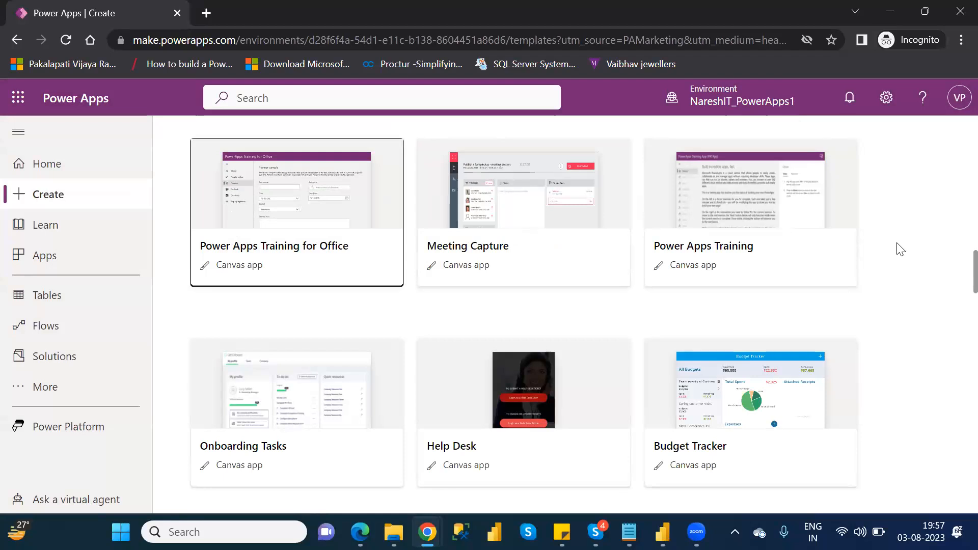
Step: Create a tablet-format canvas app named Budget Tracker_1427 from the Budget Tracker template and skip the welcome message
left_click(710, 395)
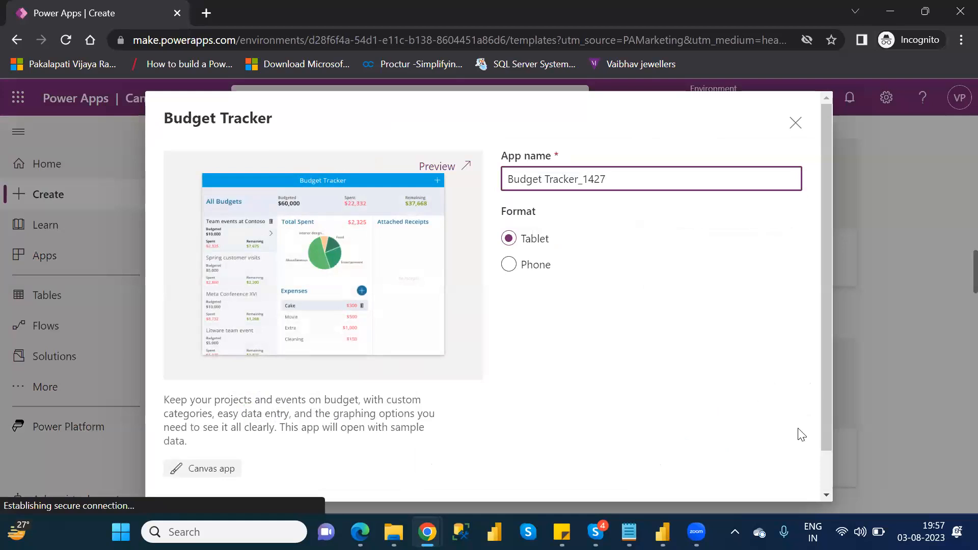
scroll(831, 470, "down", 2)
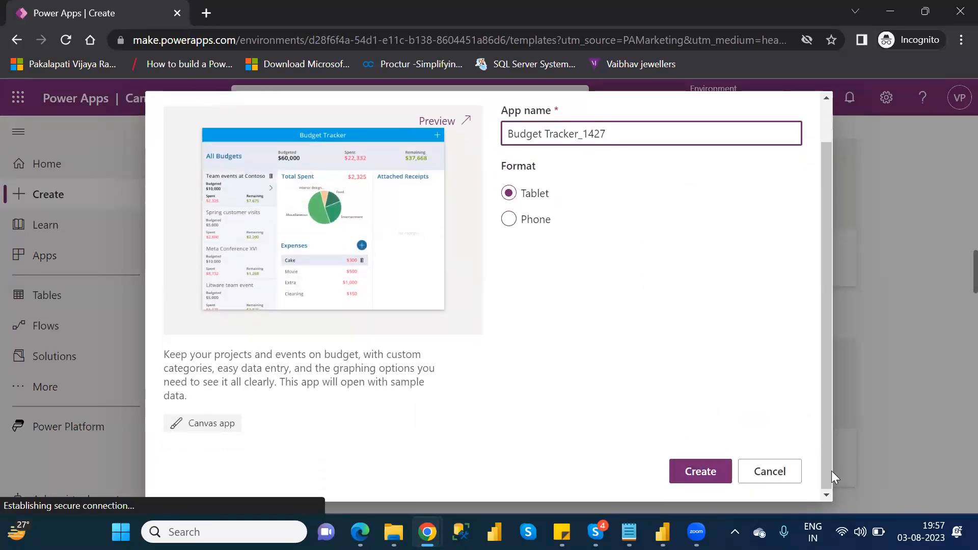
left_click(701, 473)
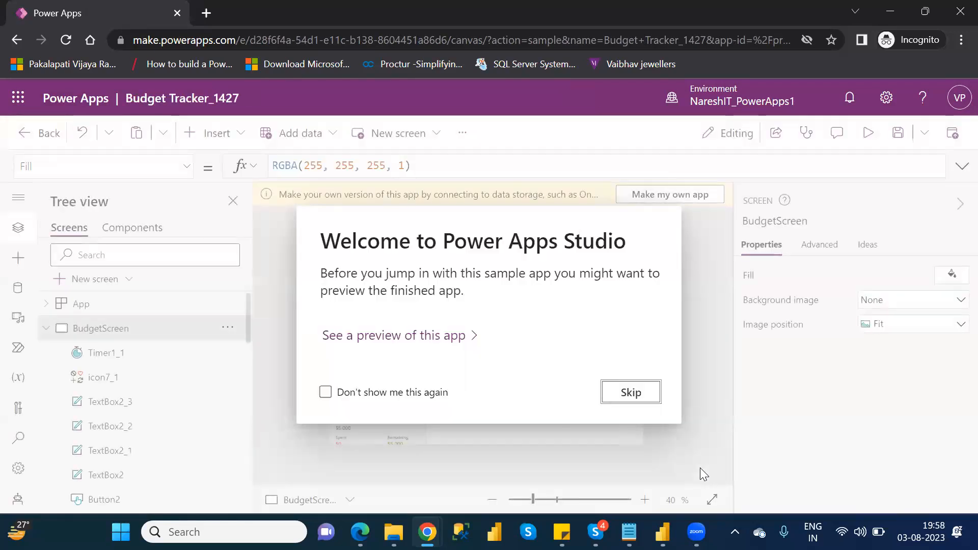
left_click(640, 398)
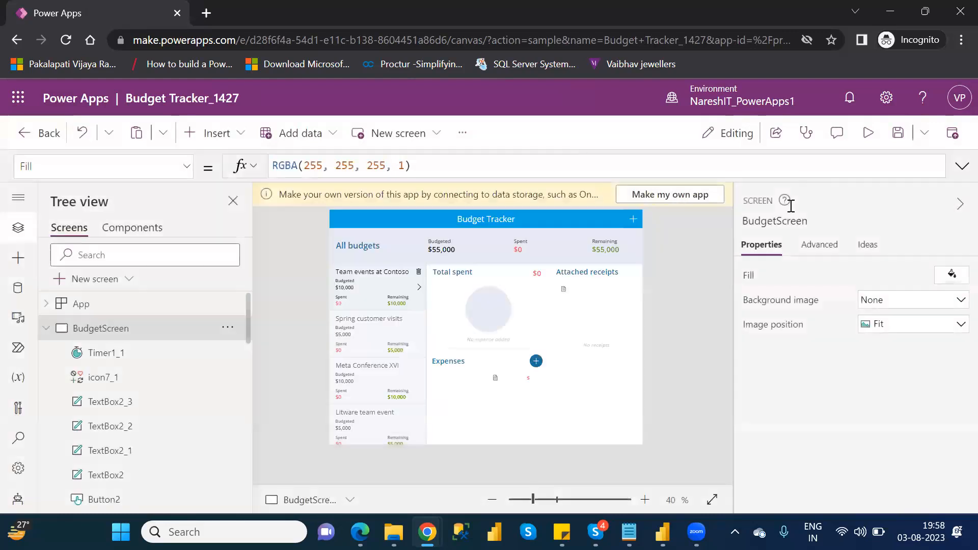
Step: Preview the Budget Tracker app and view the Spring customer visits and Meta Conference XVI budgets
left_click(869, 133)
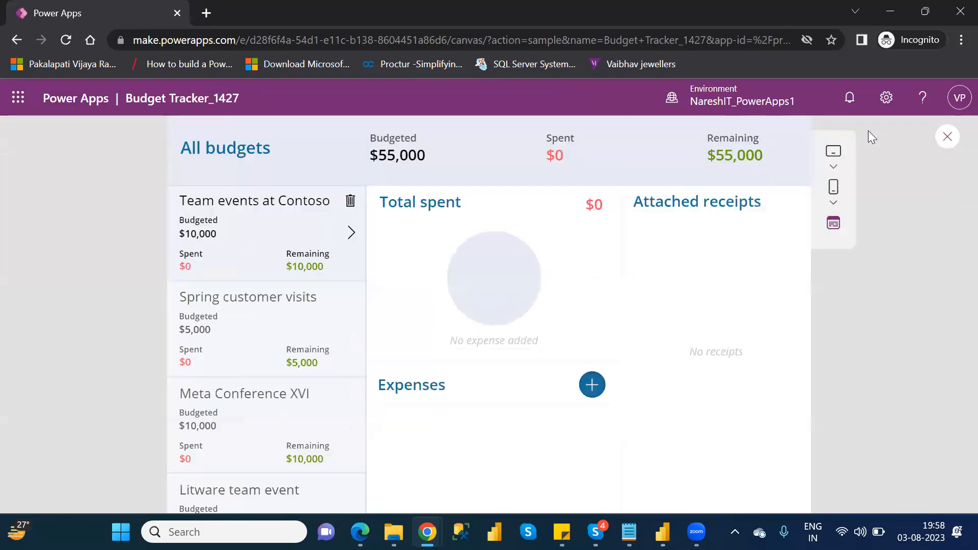
left_click(288, 314)
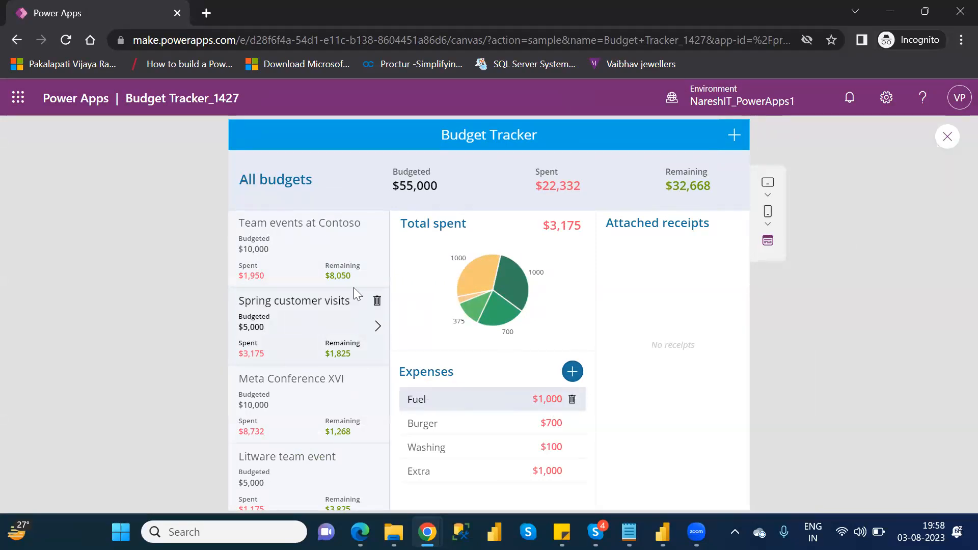
left_click(295, 393)
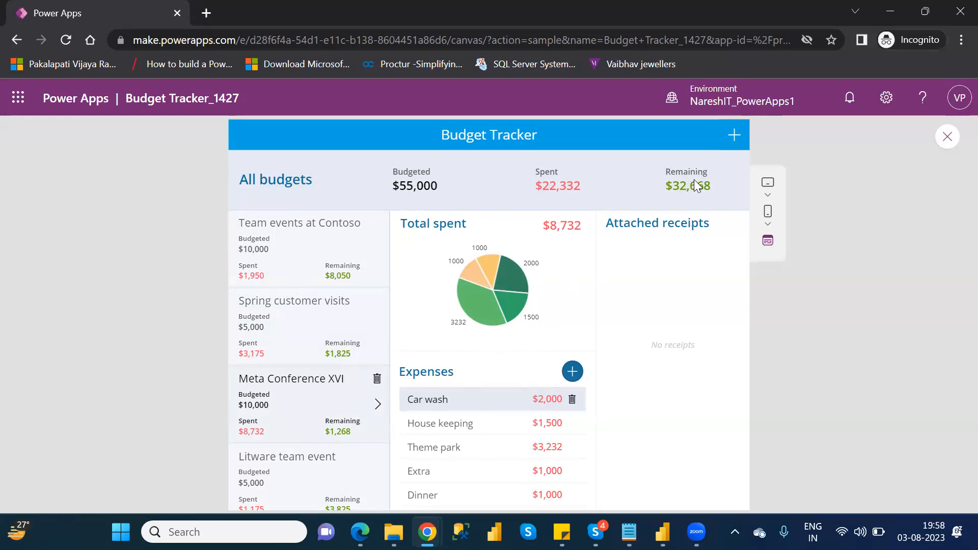
Step: Add and save a budget titled Power Apps with an amount of 20000 in the Budget Tracker preview
left_click(734, 138)
left_click(477, 288)
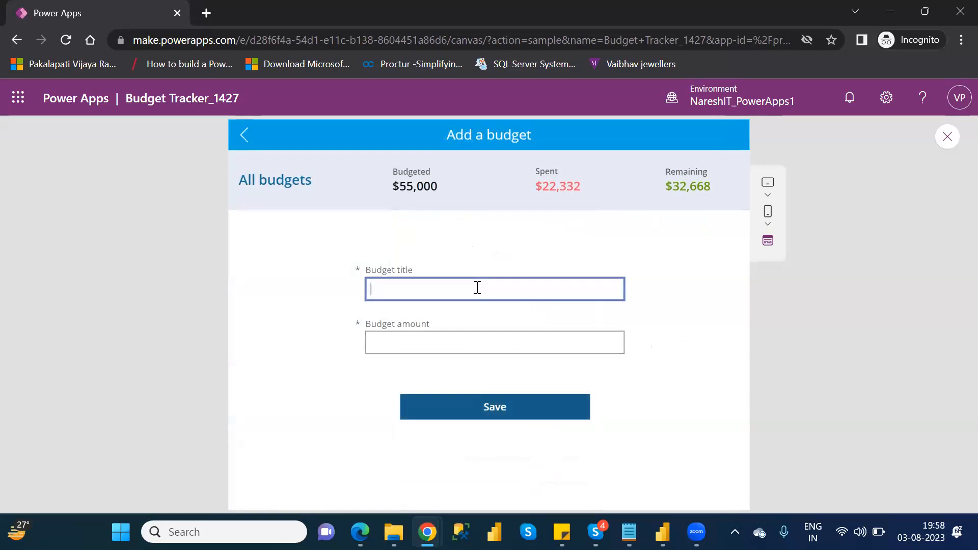
type("P")
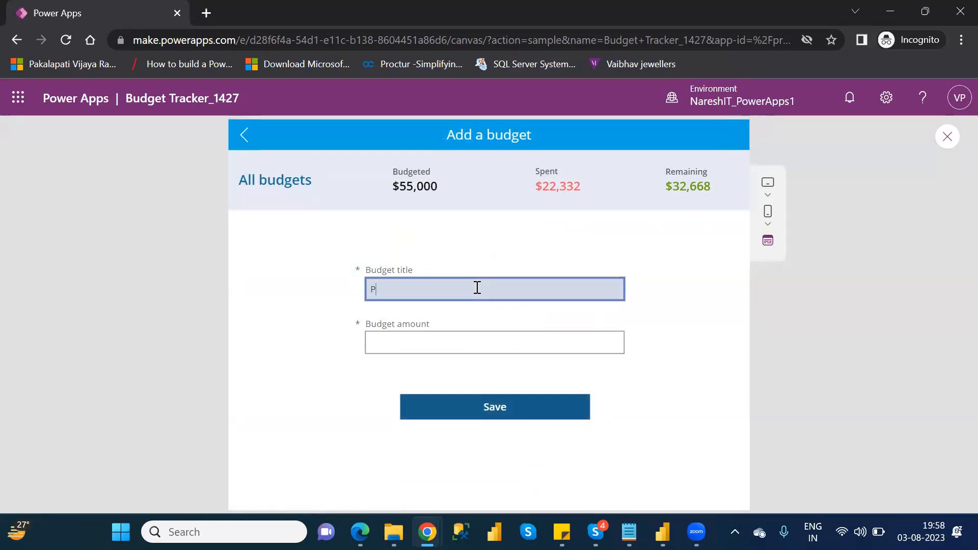
type("ower Apps")
left_click(443, 339)
type("2000")
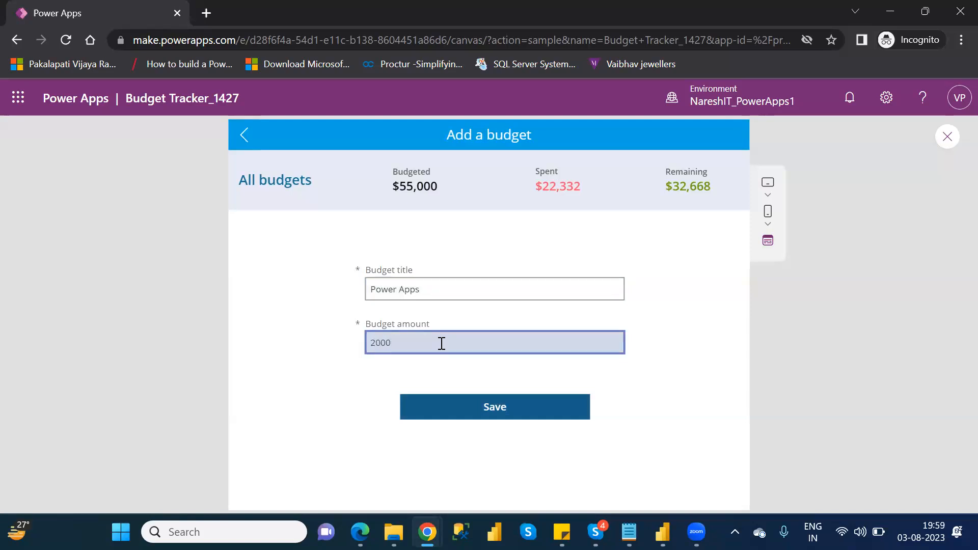
type("0")
left_click(510, 406)
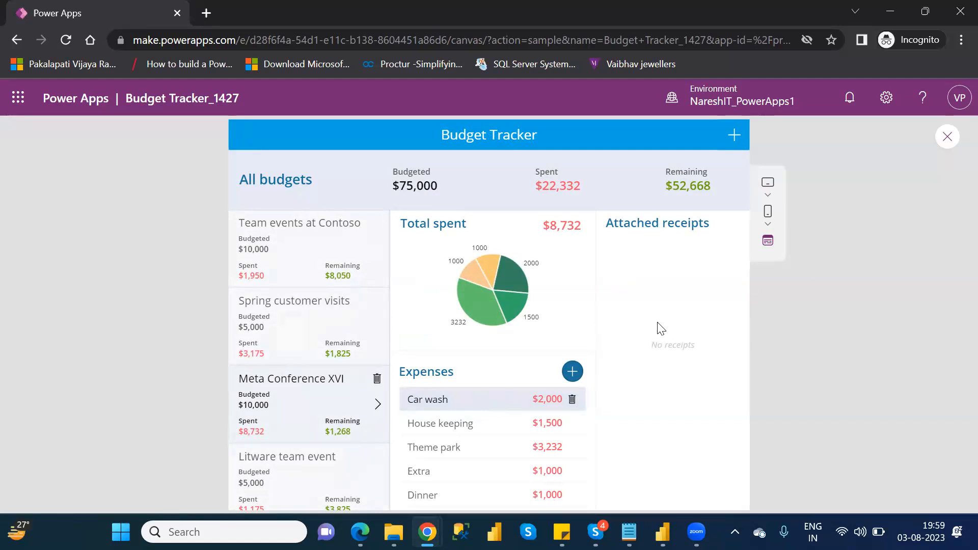
Step: Select the Power Apps budget in the budget list and open its new expense form, allowing the site to use the camera
left_click(383, 318)
scroll(383, 318, "down", 2)
scroll(382, 317, "down", 3)
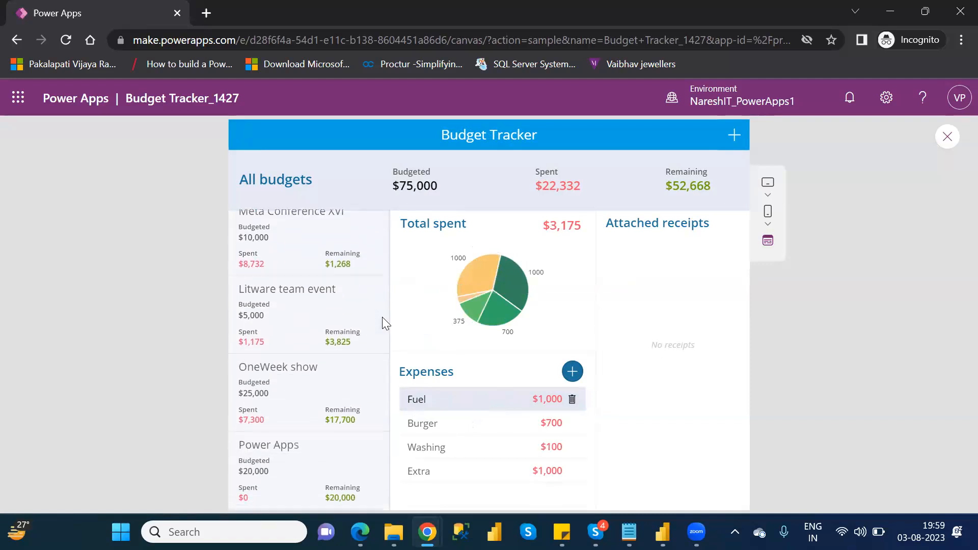
left_click(323, 455)
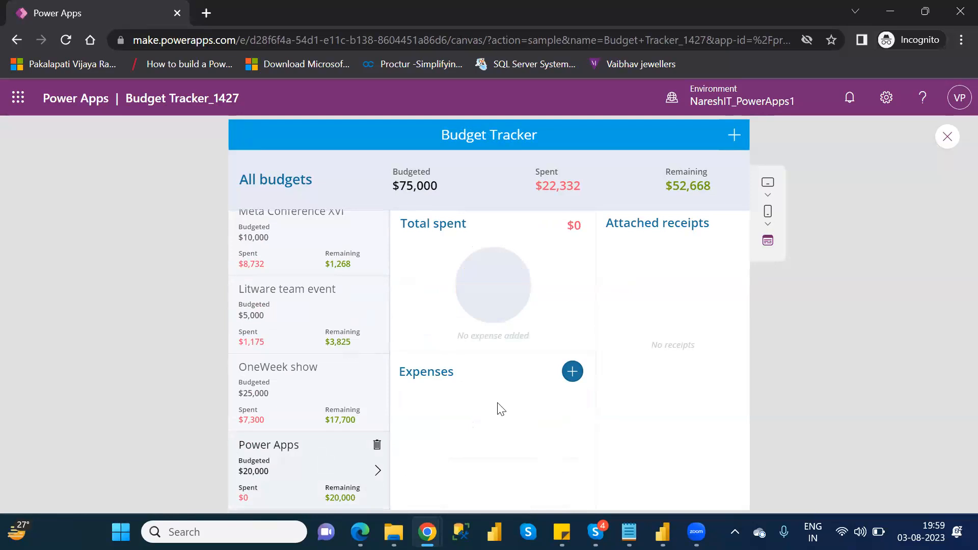
left_click(572, 372)
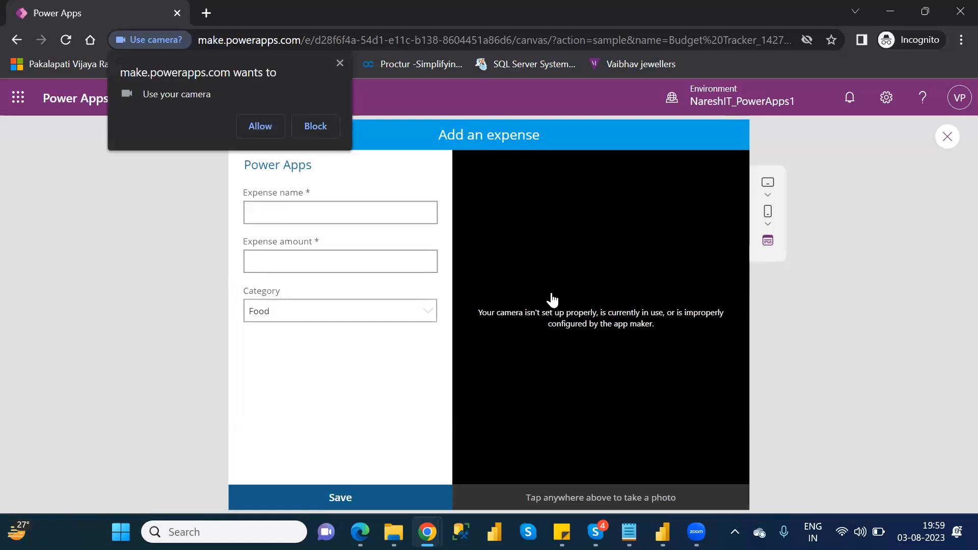
left_click(260, 126)
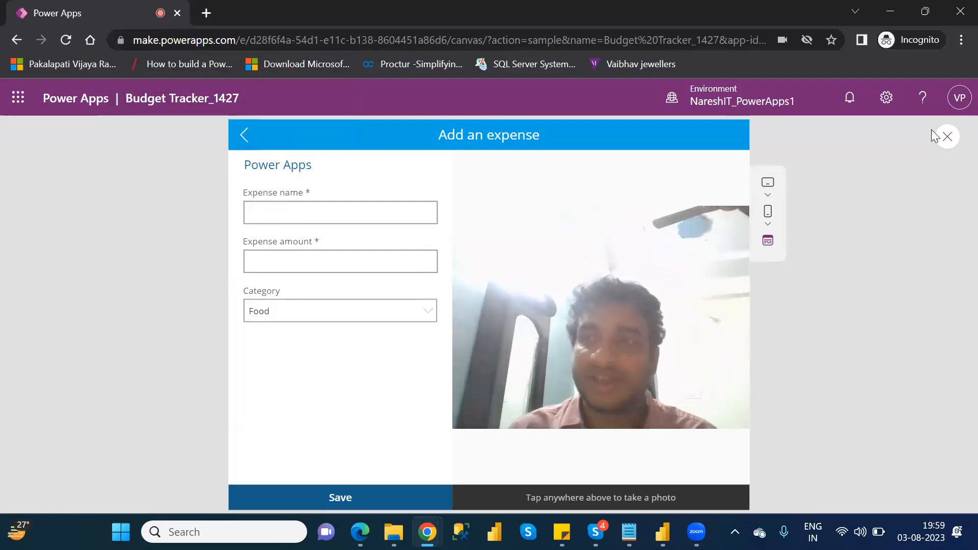
Step: Exit the app preview and choose to save the unsaved changes when leaving the app
left_click(948, 138)
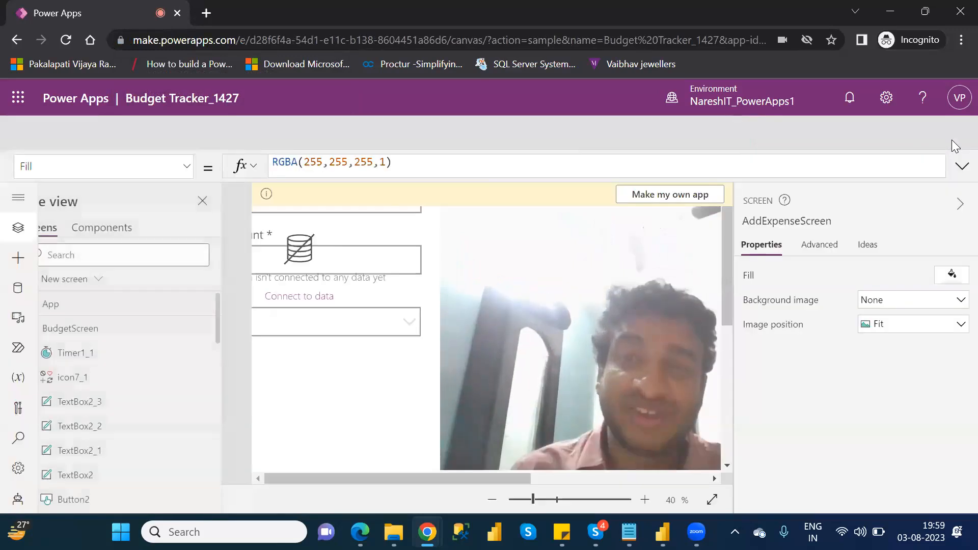
left_click(632, 372)
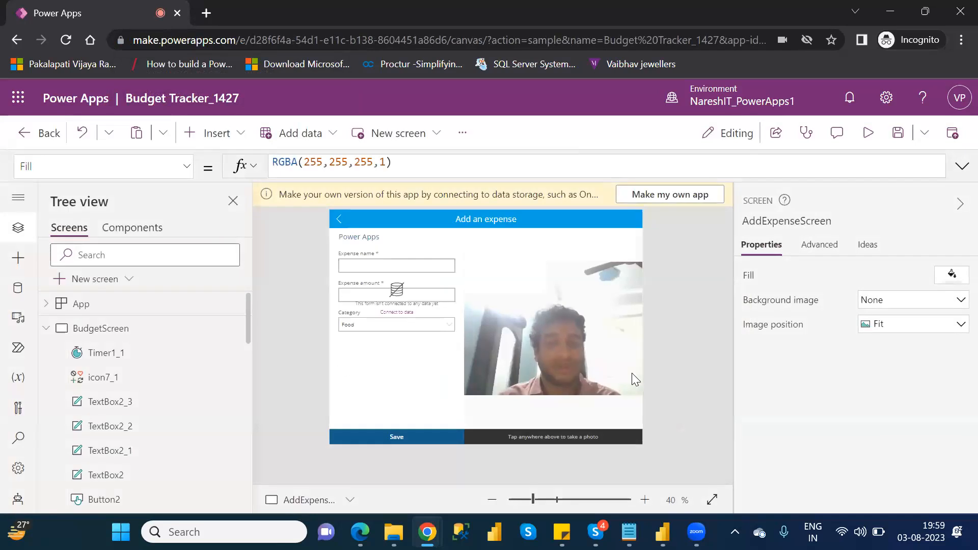
left_click(20, 138)
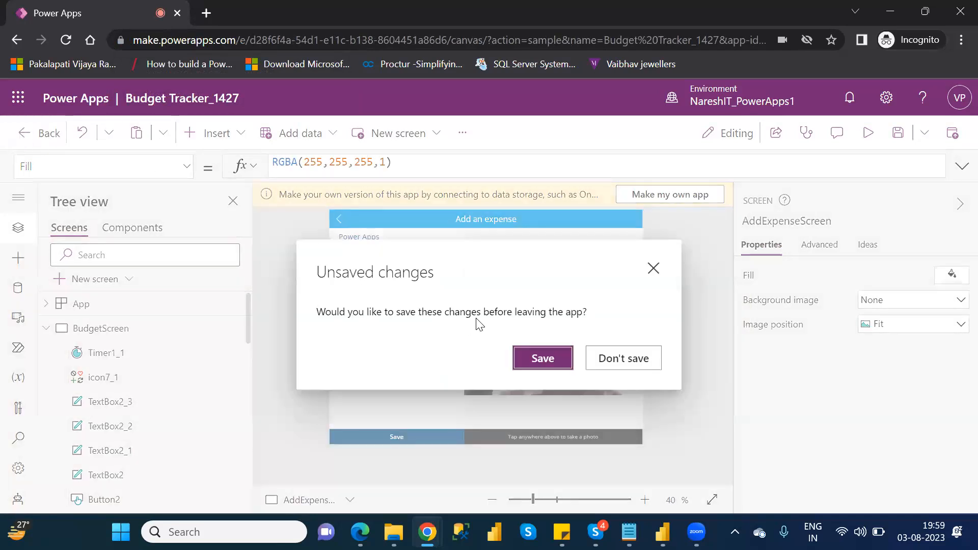
left_click(541, 360)
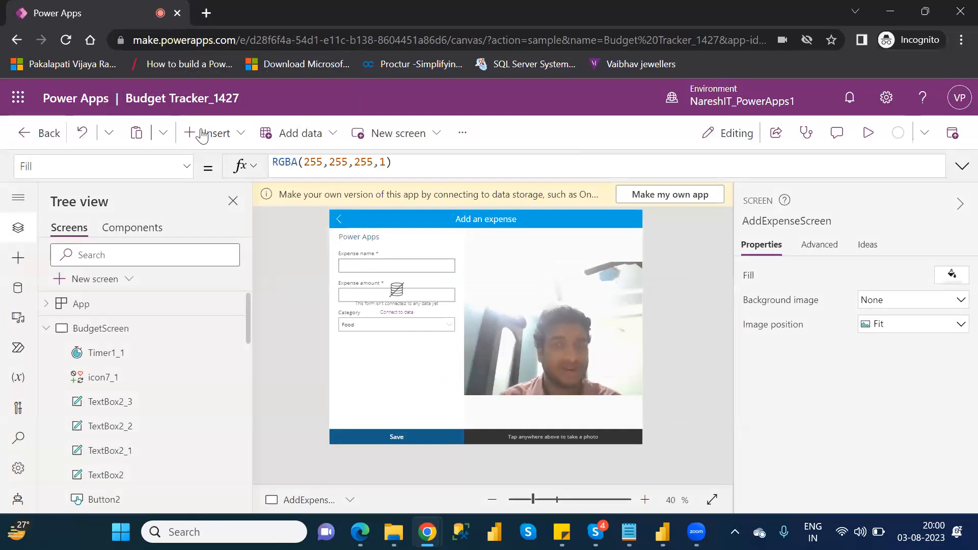
Step: Try again to leave the app, this time without saving the changes, and skip the Power Apps Studio welcome message
left_click(43, 135)
left_click(619, 360)
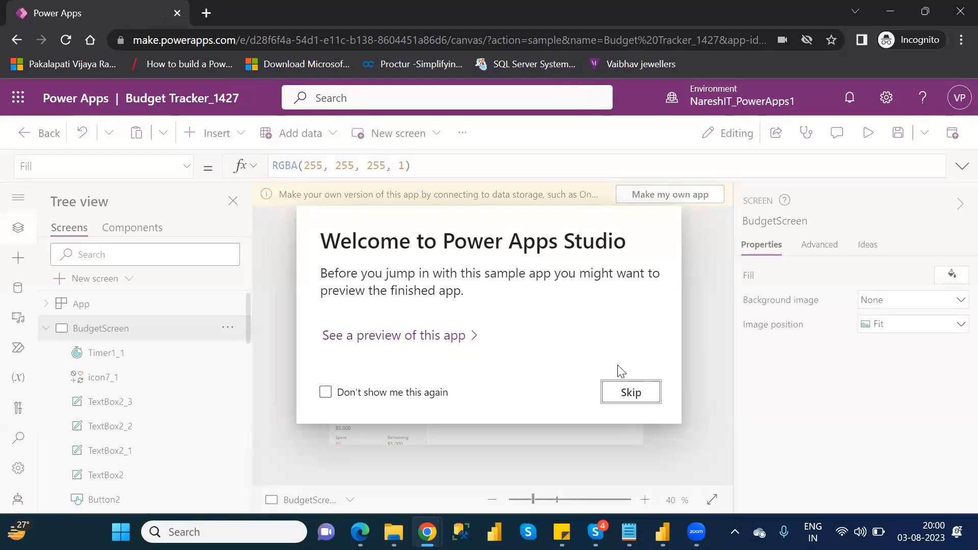
left_click(632, 393)
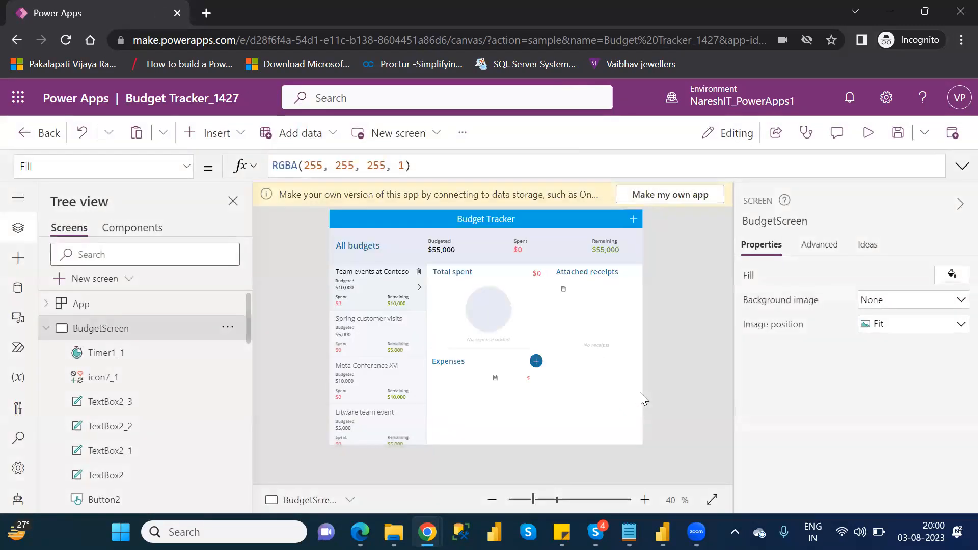